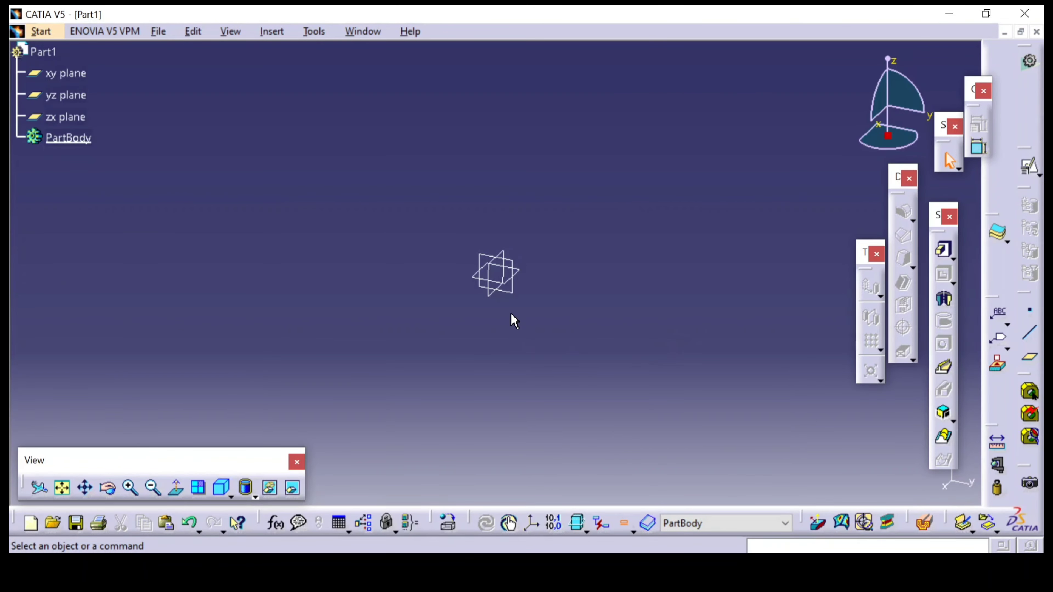
# Create a positioned sketch on the yz plane and consult Section A-A of the reference drawing for the bracket profile
pyautogui.click(1031, 169)
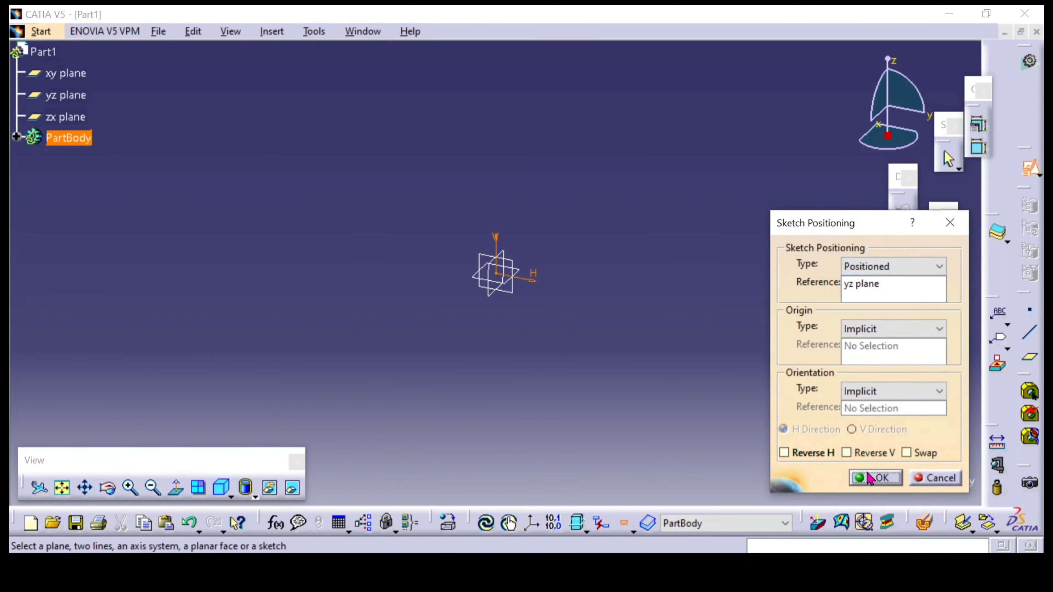
pyautogui.click(870, 479)
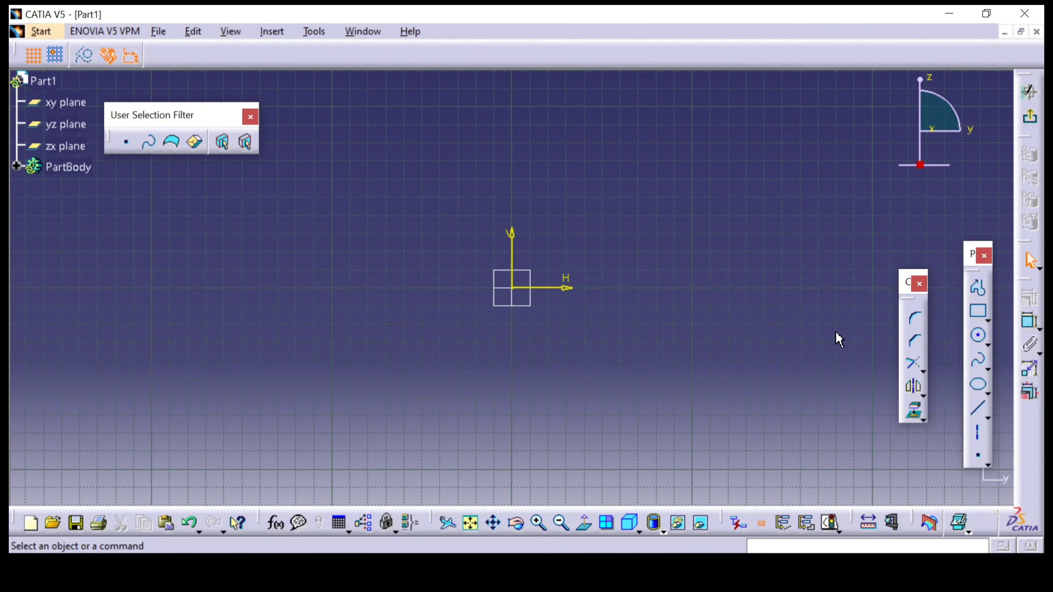
pyautogui.hotkey('alt', 'Tab')
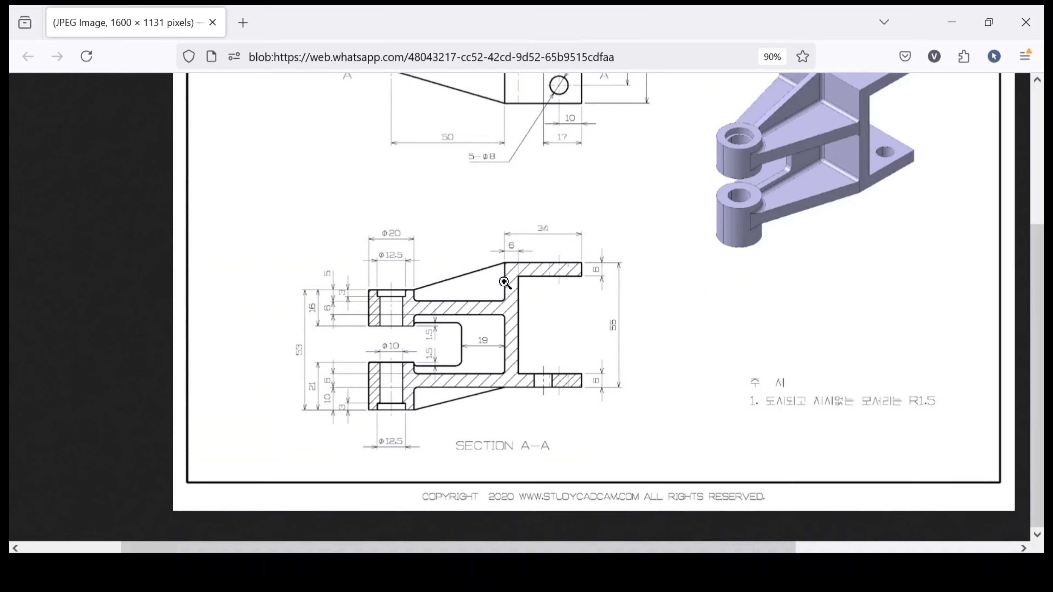
pyautogui.hotkey('alt', 'Tab')
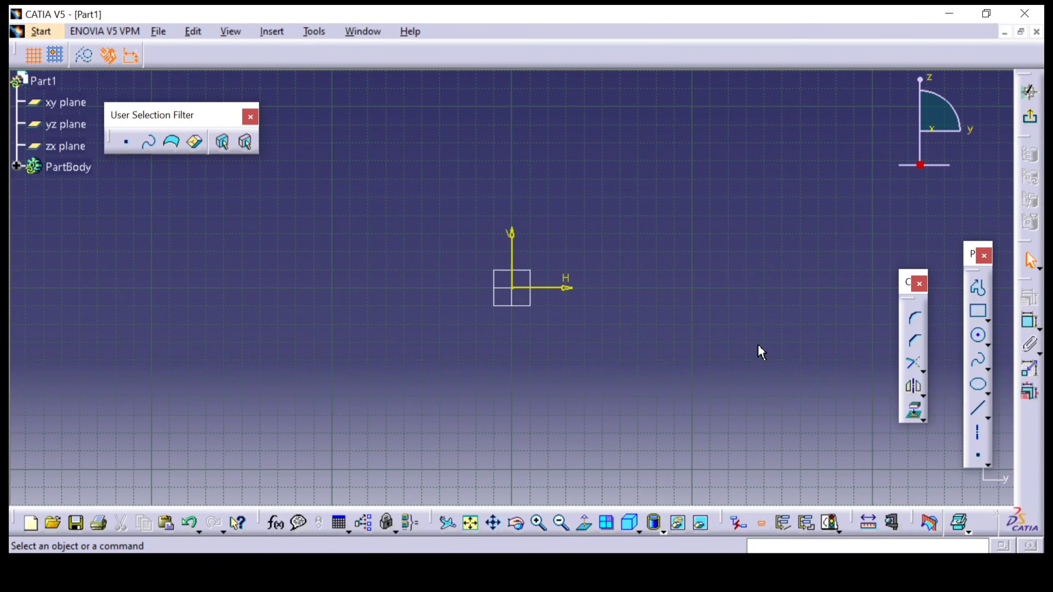
# Sketch a closed C-shaped profile around the origin, opening toward positive H, about 110 mm wide and 132 mm high
pyautogui.click(978, 289)
pyautogui.click(632, 179)
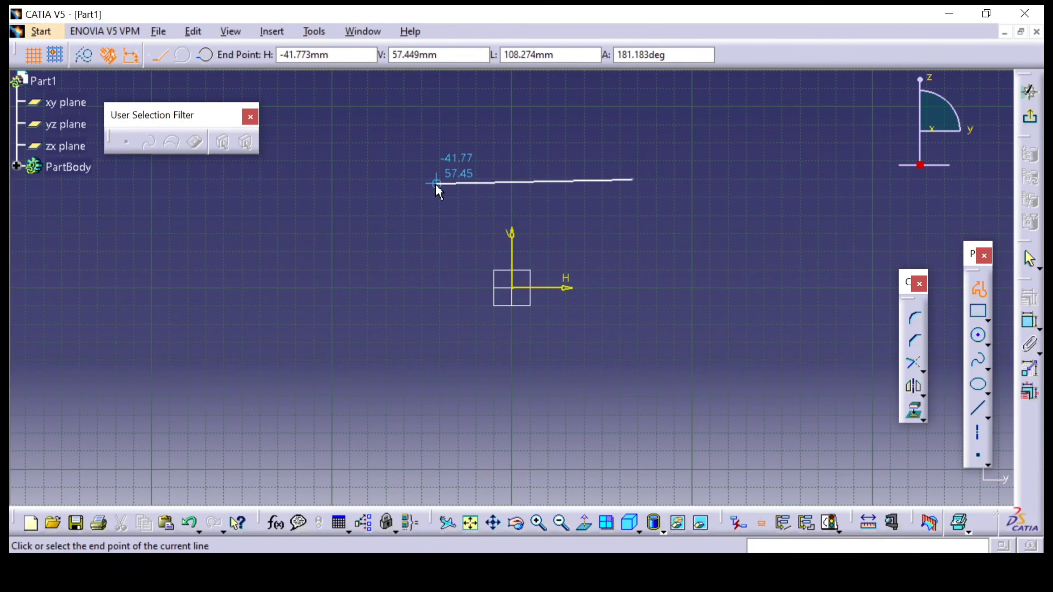
pyautogui.click(434, 187)
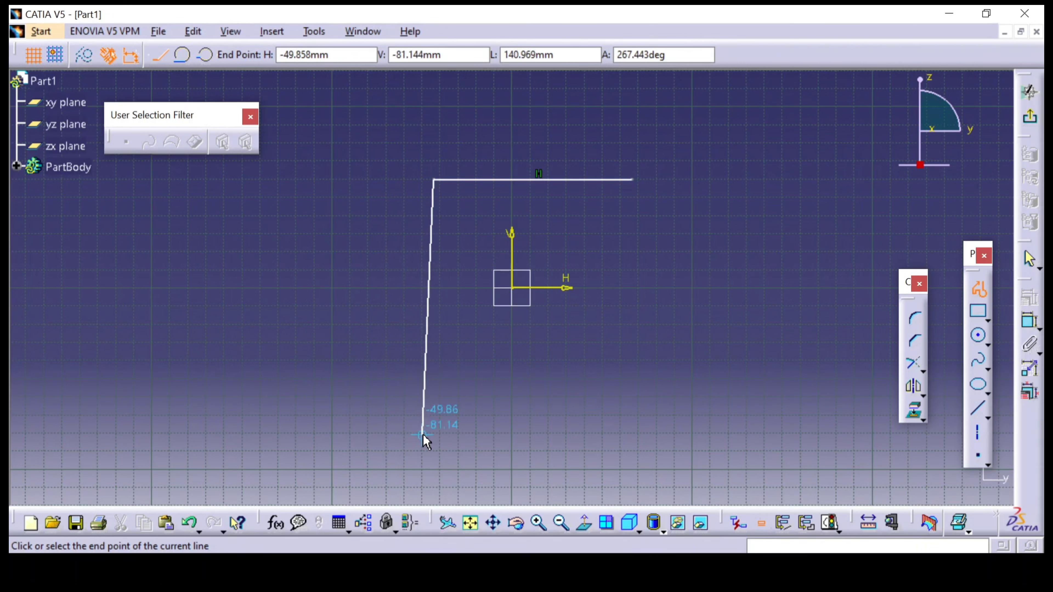
pyautogui.click(435, 422)
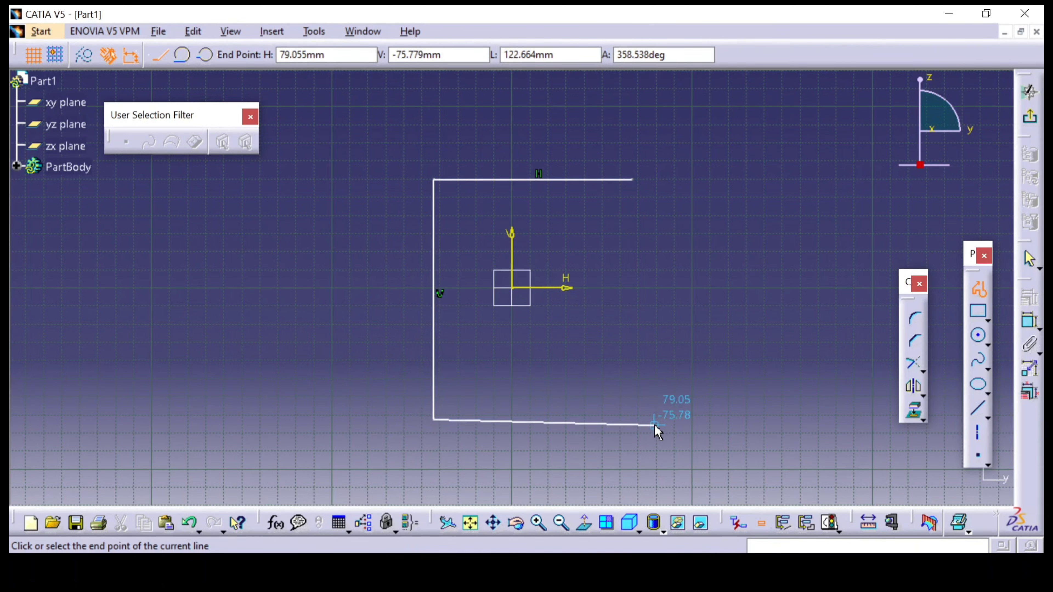
pyautogui.click(632, 420)
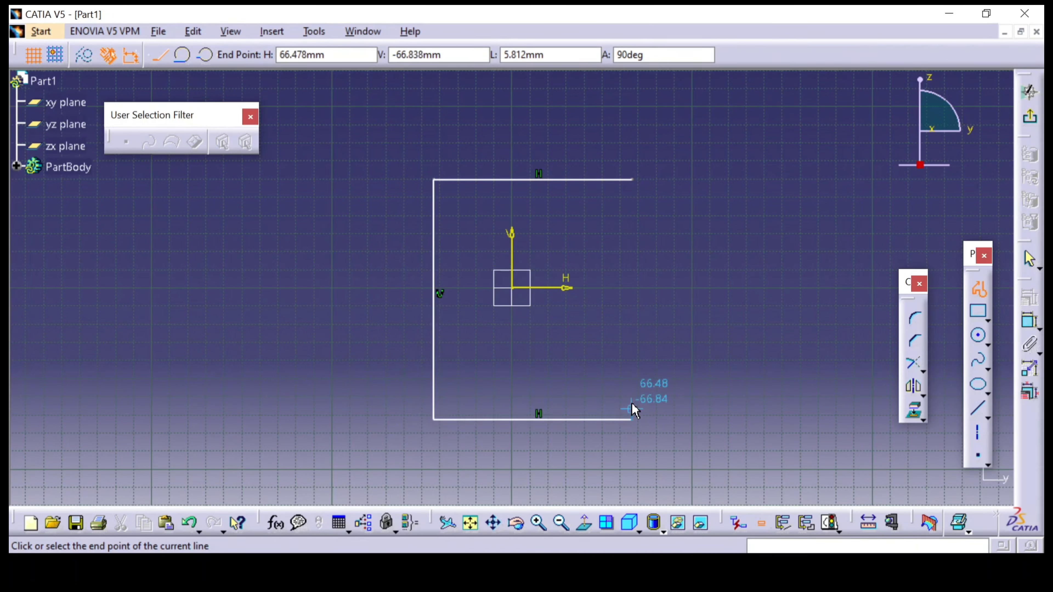
pyautogui.click(632, 379)
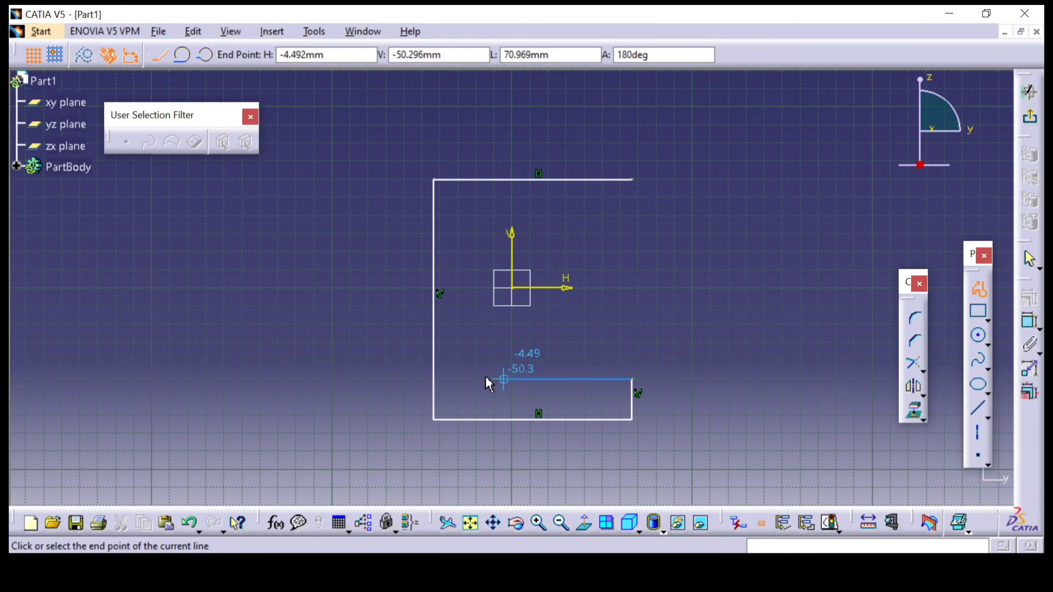
pyautogui.click(461, 379)
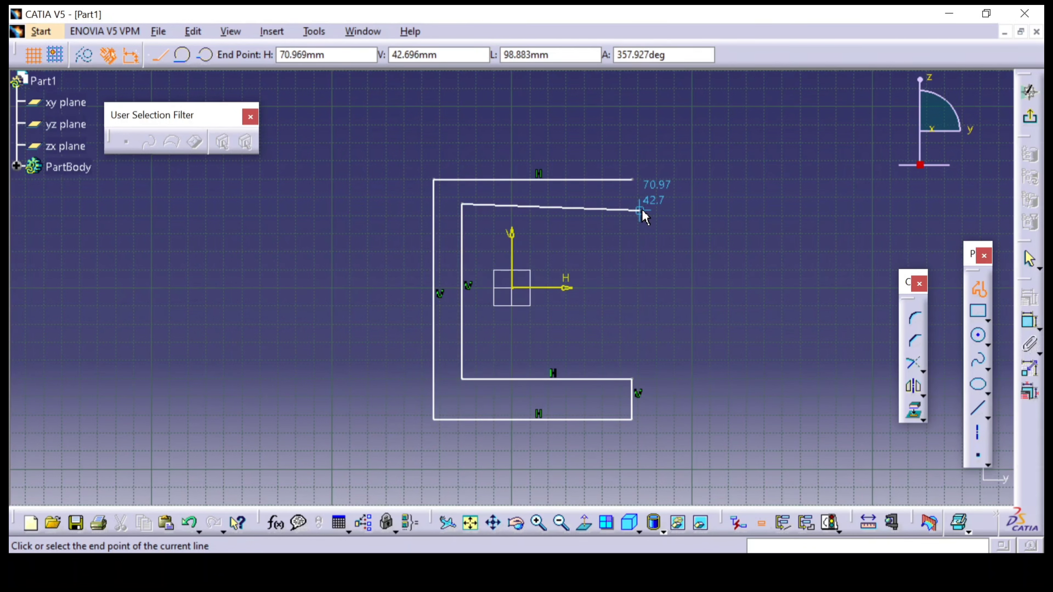
pyautogui.click(632, 203)
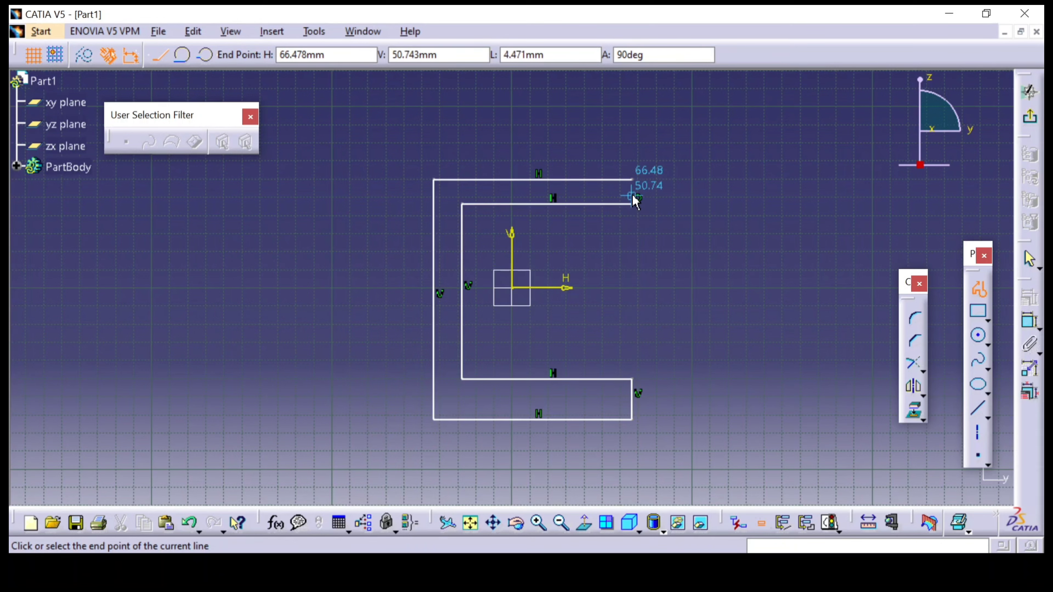
pyautogui.click(632, 180)
pyautogui.click(785, 190)
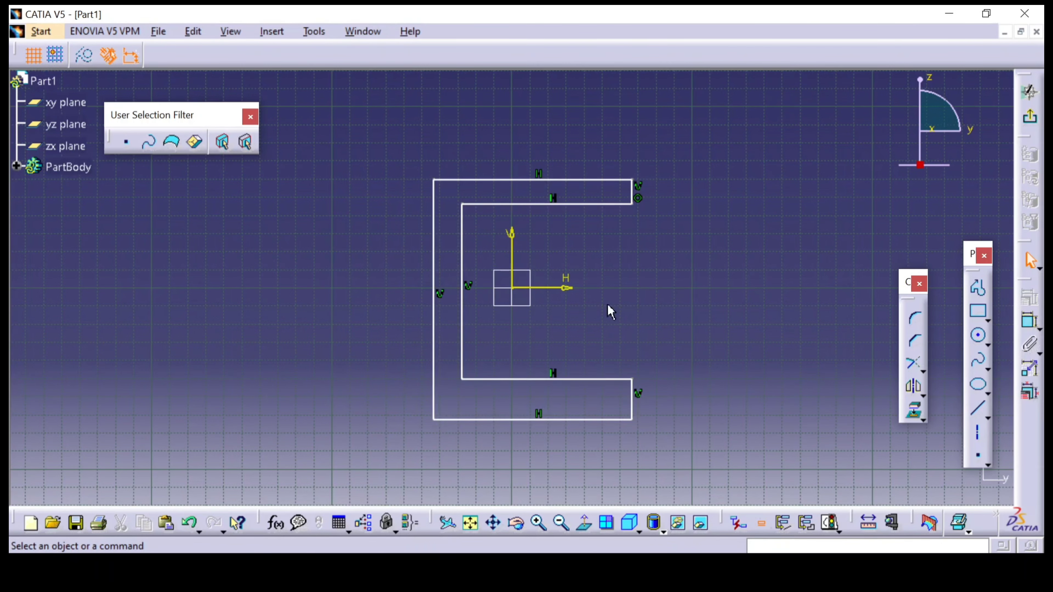
# Dimension the end edge of the C-profile's lower flange and set its thickness to 6 mm
pyautogui.click(1030, 321)
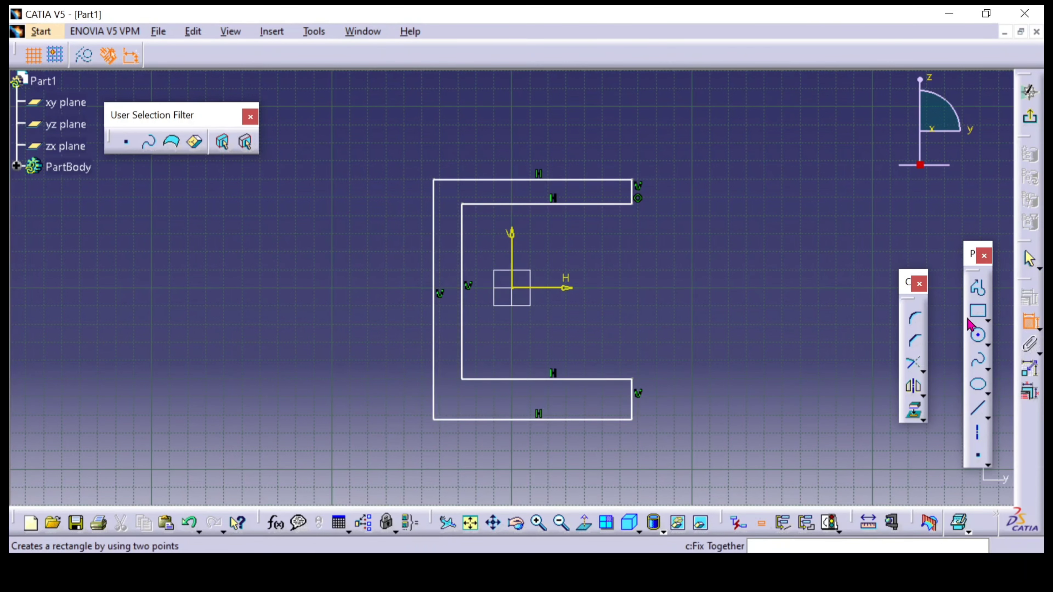
pyautogui.click(634, 402)
pyautogui.click(717, 394)
pyautogui.doubleClick(719, 398)
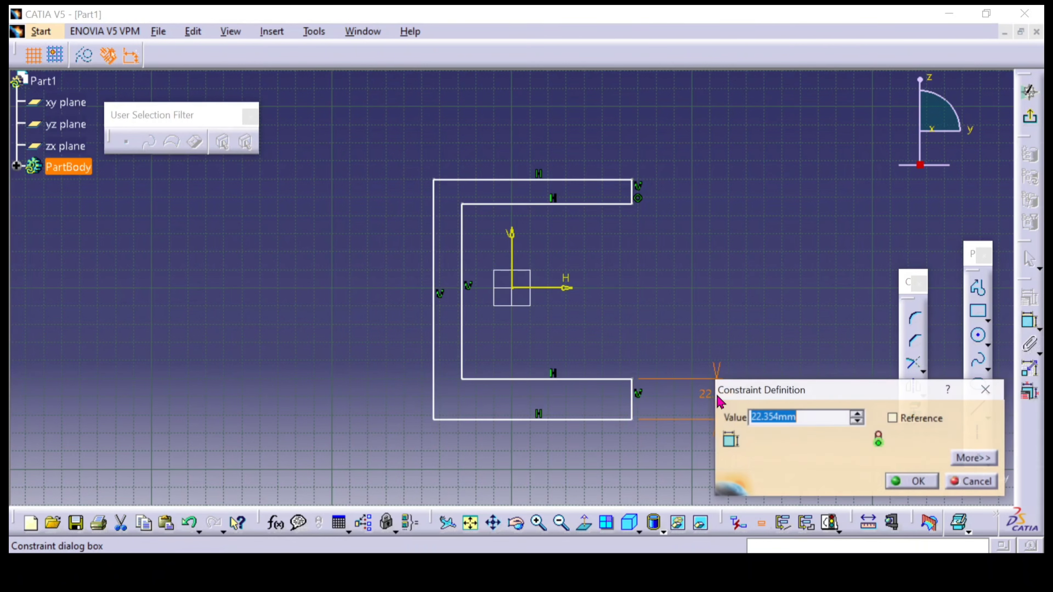
pyautogui.press('Return')
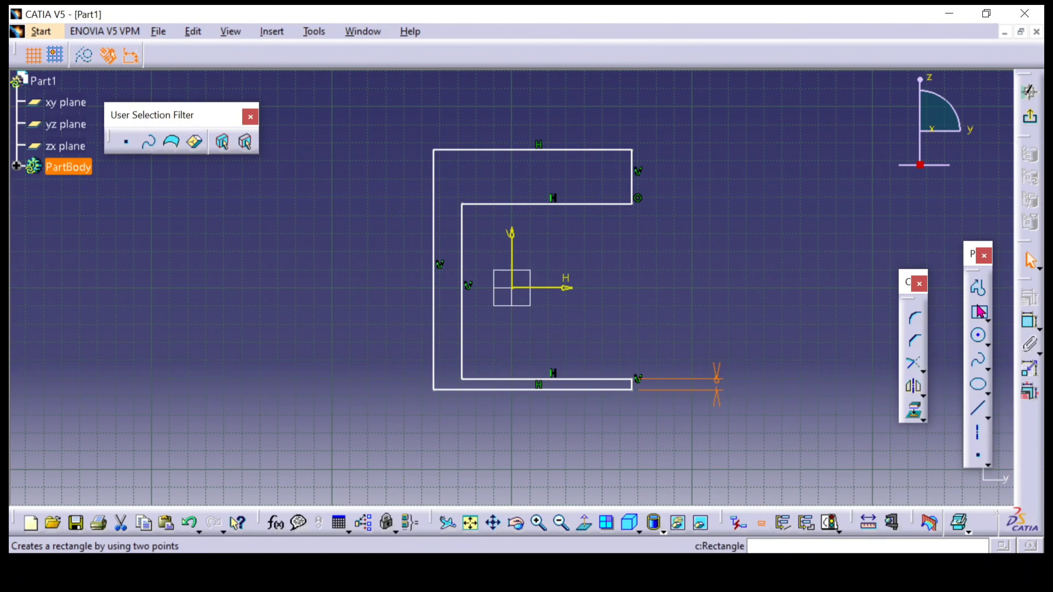
# Dimension the end edge of the C-profile's upper flange and set its thickness to 6 mm
pyautogui.click(1029, 322)
pyautogui.click(633, 182)
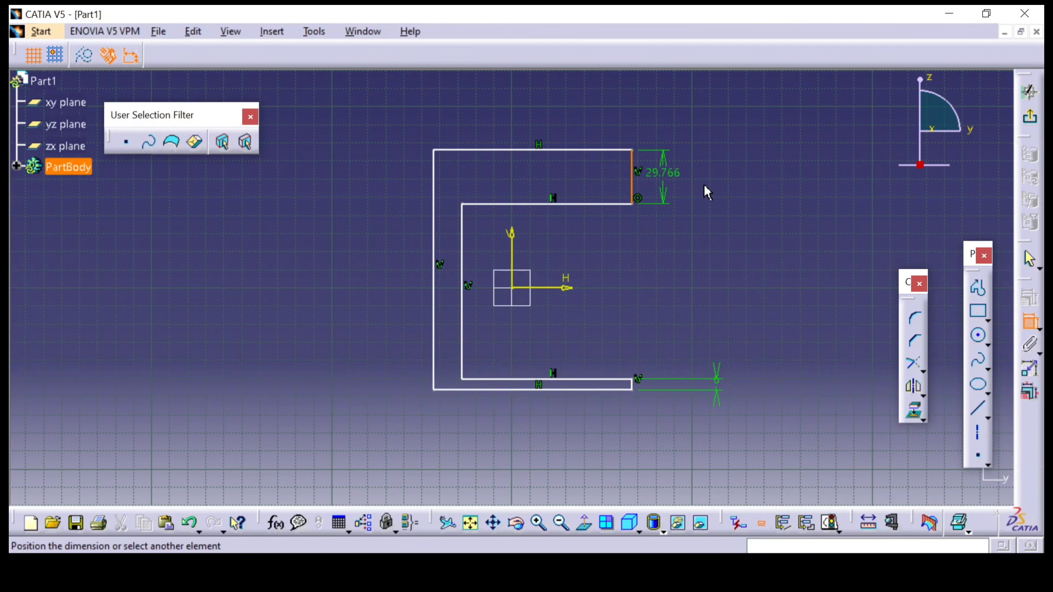
pyautogui.click(711, 183)
pyautogui.doubleClick(713, 187)
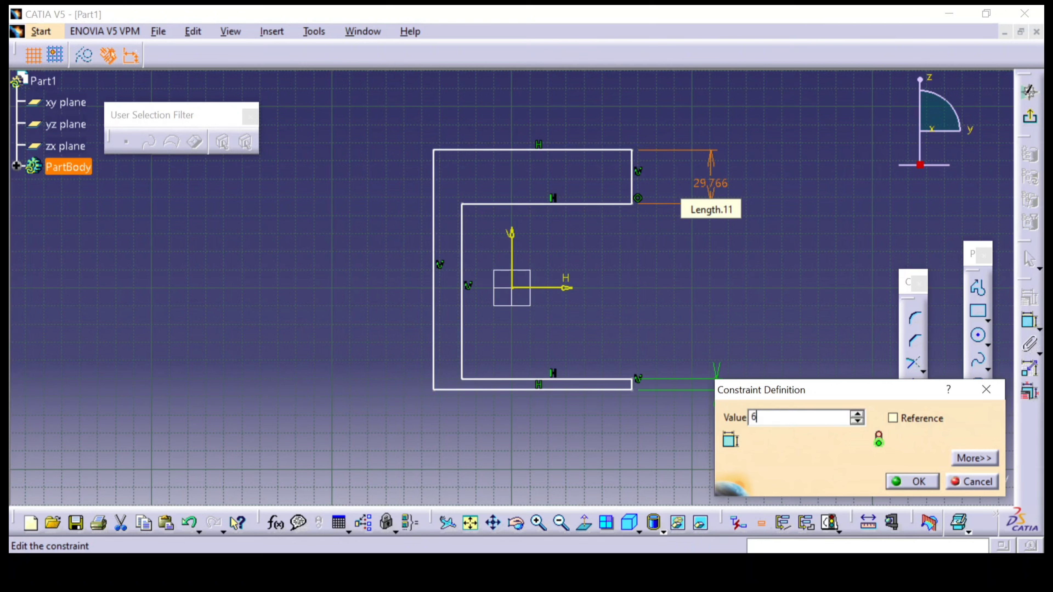
pyautogui.press('Return')
# Constrain the distance between the outer and inner vertical lines of the web to 6 mm
pyautogui.click(1030, 322)
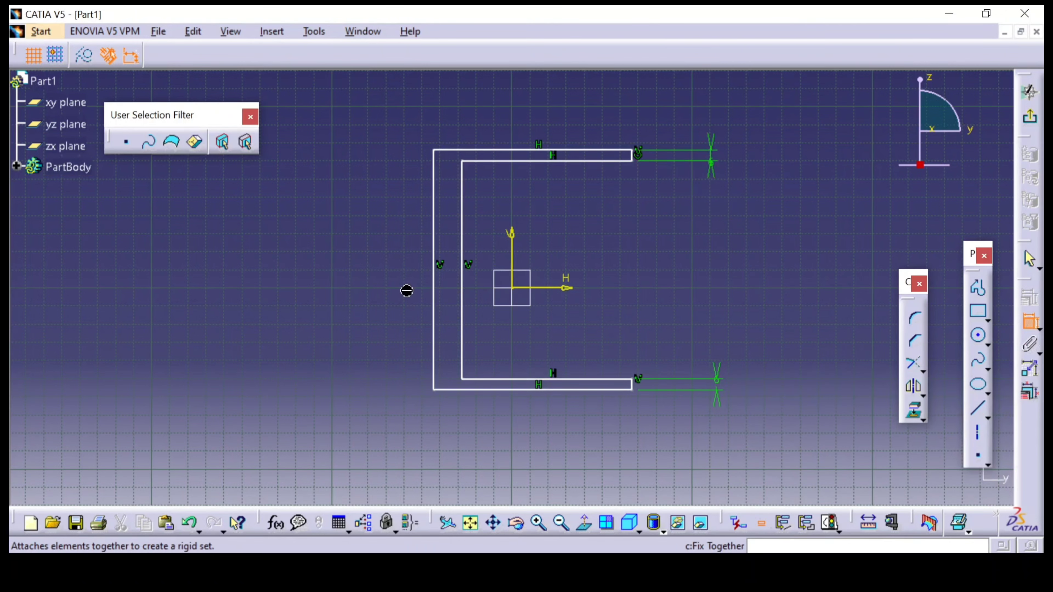
pyautogui.click(434, 297)
pyautogui.click(462, 291)
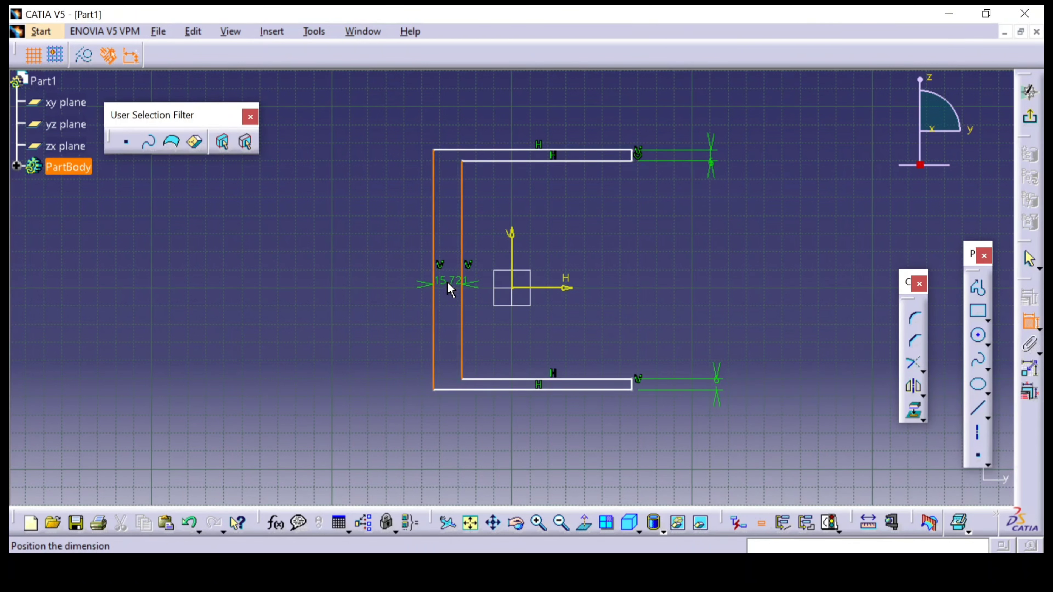
pyautogui.click(450, 289)
pyautogui.doubleClick(448, 281)
pyautogui.write('6mm')
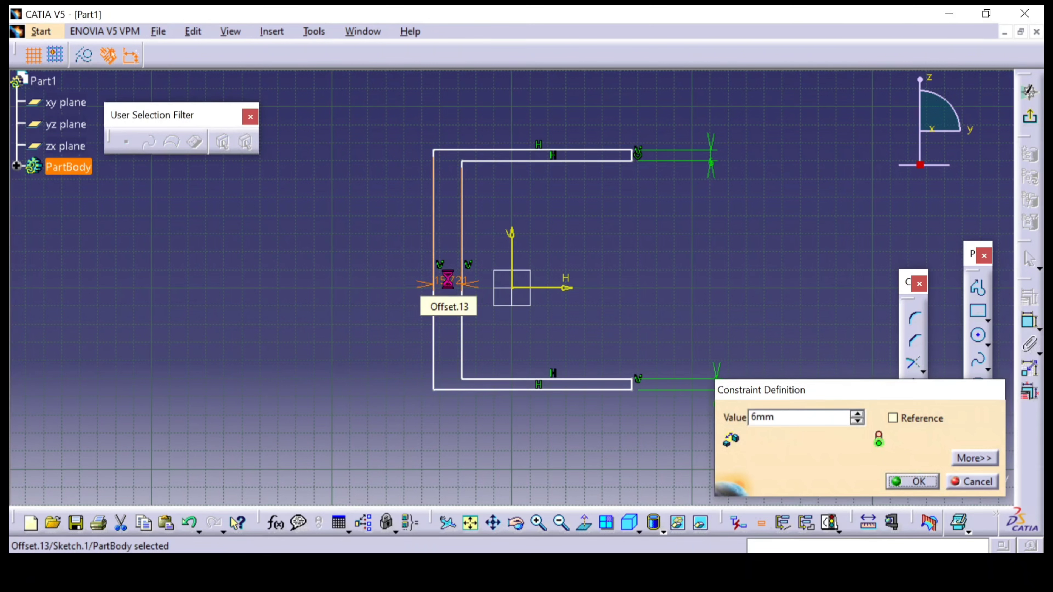
pyautogui.press('Return')
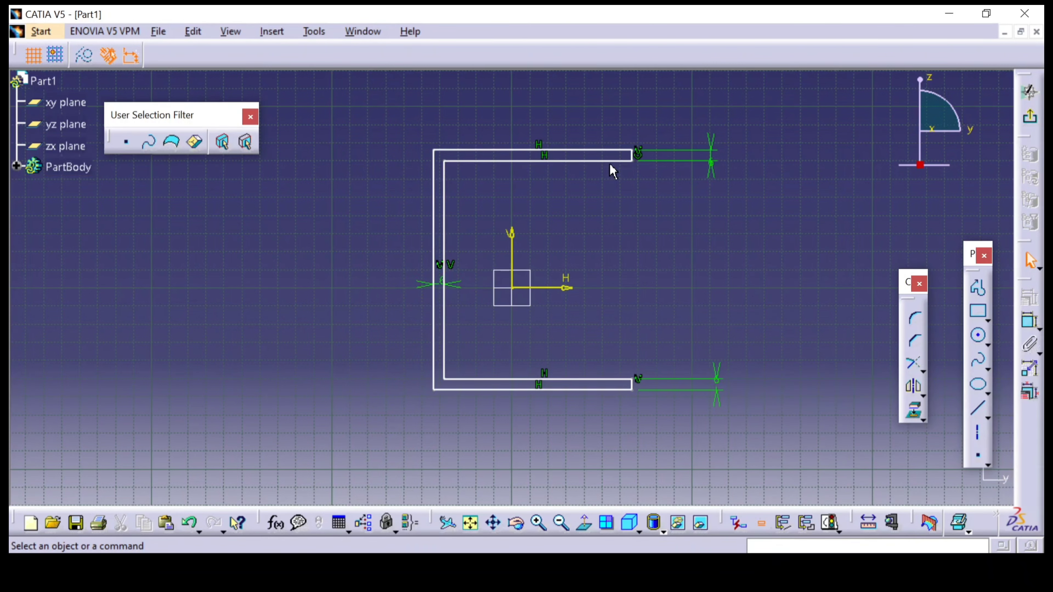
# Dimension the top line of the upper flange and set its length to 34 mm
pyautogui.click(1030, 321)
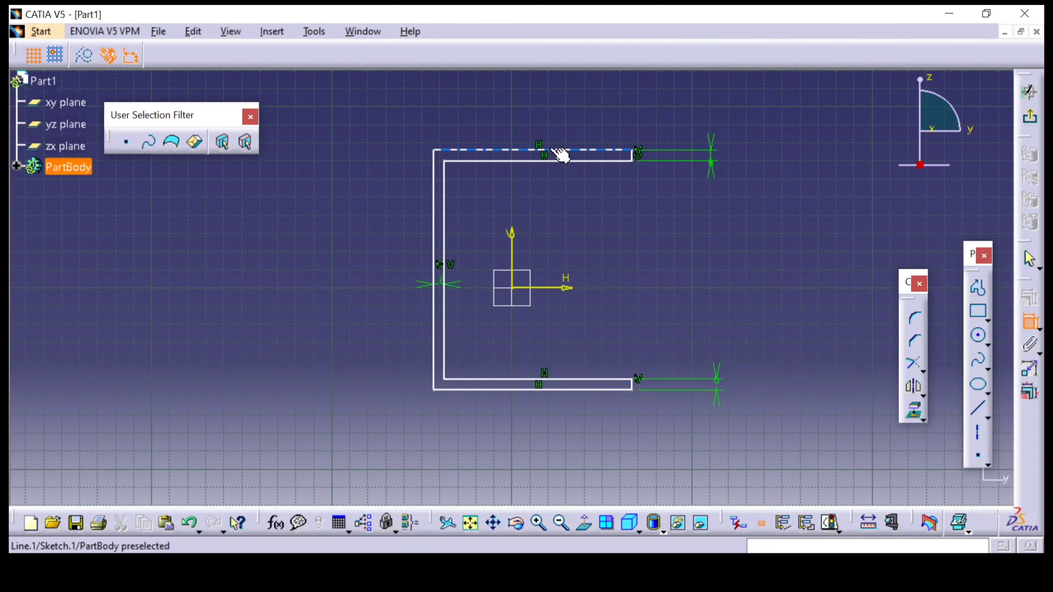
pyautogui.click(562, 155)
pyautogui.click(549, 106)
pyautogui.doubleClick(548, 107)
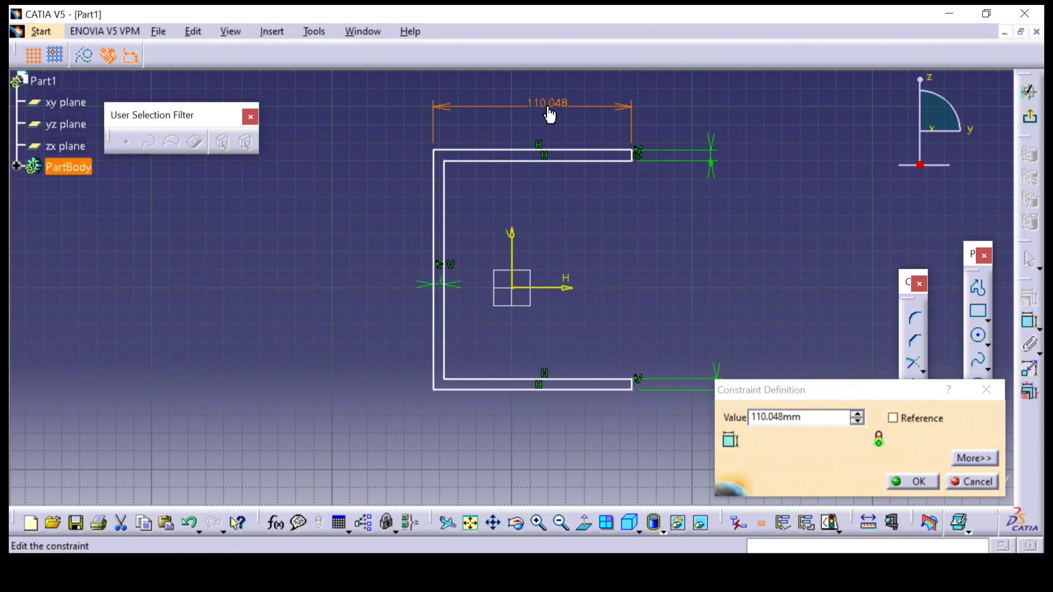
pyautogui.moveTo(809, 418); pyautogui.dragTo(696, 415)
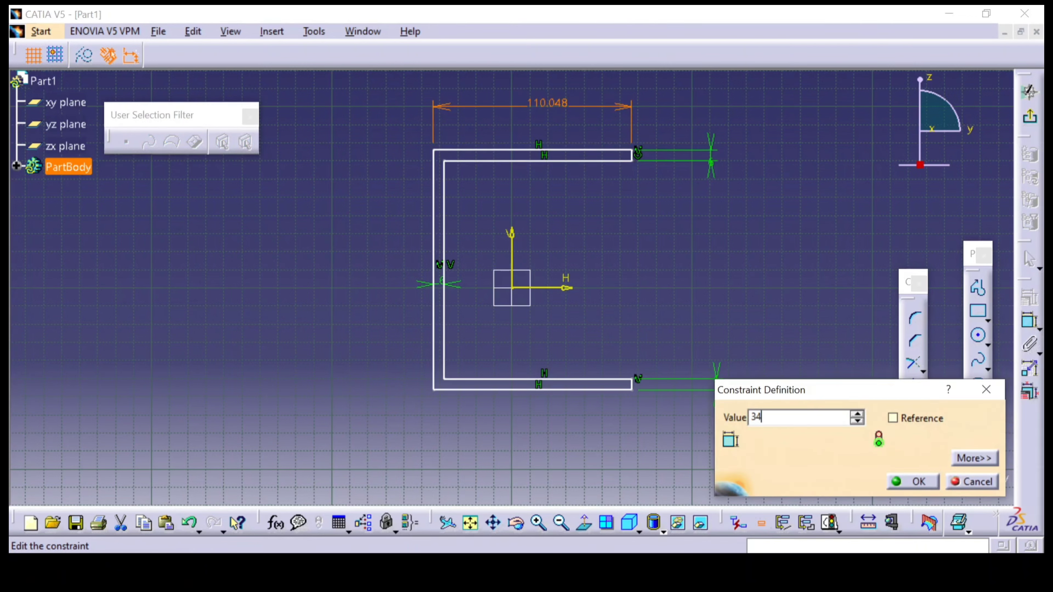
pyautogui.press('Return')
# Dimension the outer vertical line of the C-profile and set its overall height to 55 mm
pyautogui.click(1030, 321)
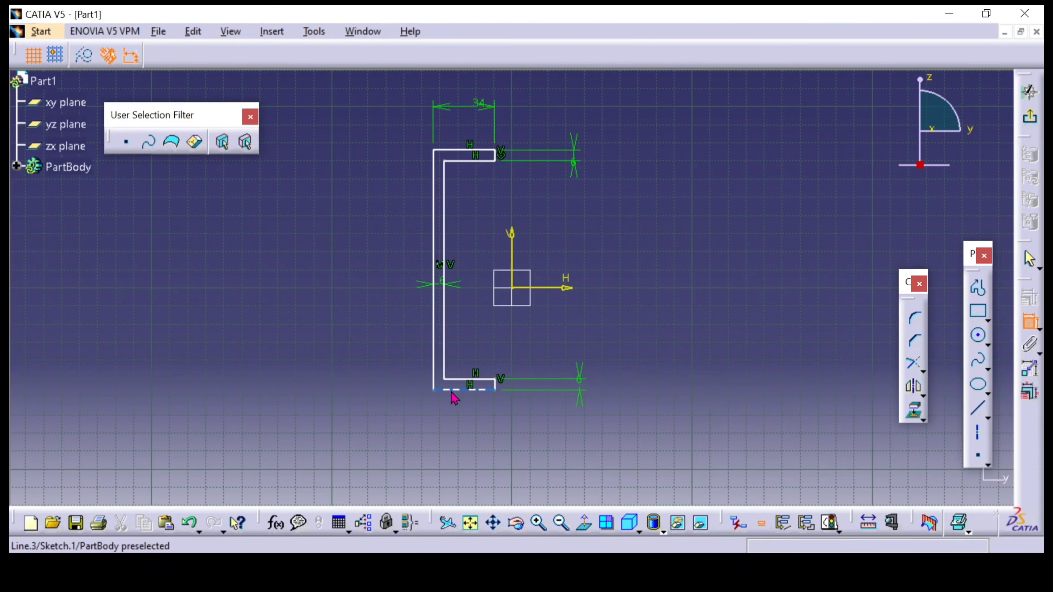
pyautogui.click(433, 336)
pyautogui.click(296, 289)
pyautogui.doubleClick(296, 288)
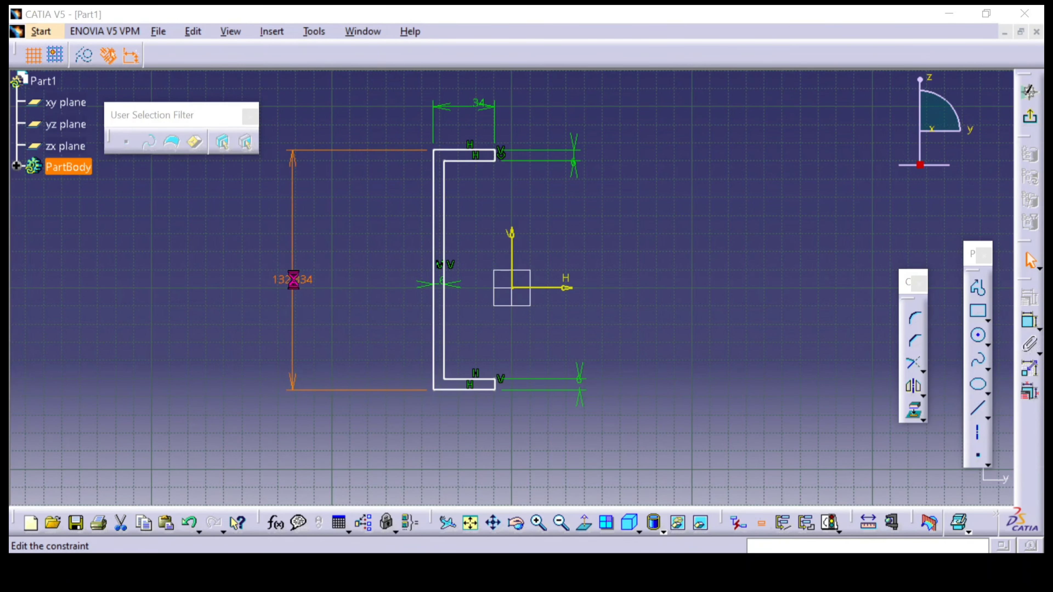
pyautogui.write('55')
pyautogui.press('Return')
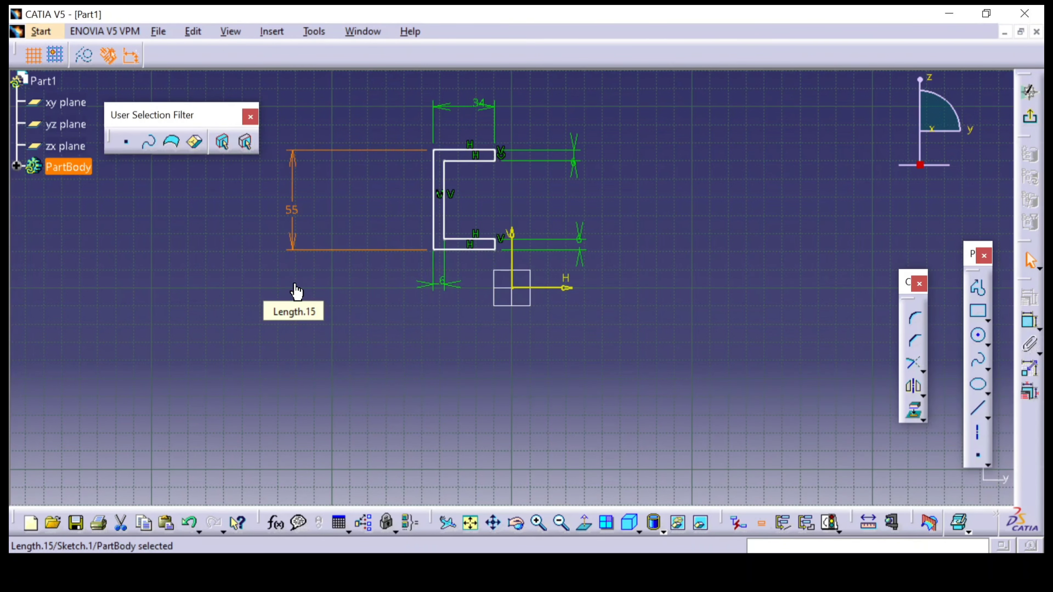
# Check the reference drawing, then constrain the distance from the profile's top line to the horizontal axis to 55/2 mm
pyautogui.hotkey('alt', 'Tab')
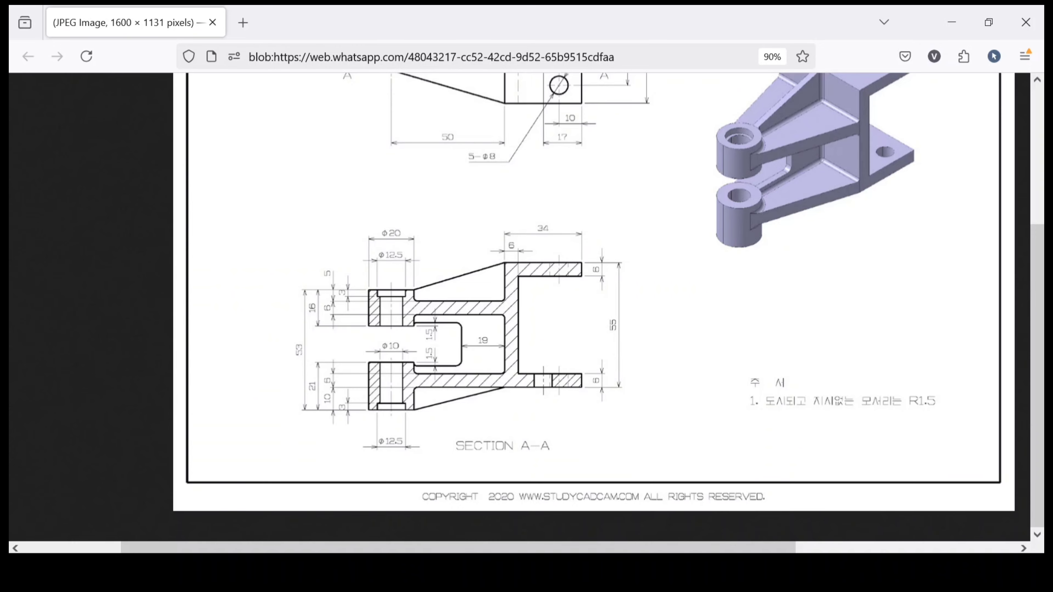
pyautogui.hotkey('alt', 'Tab')
pyautogui.click(639, 286)
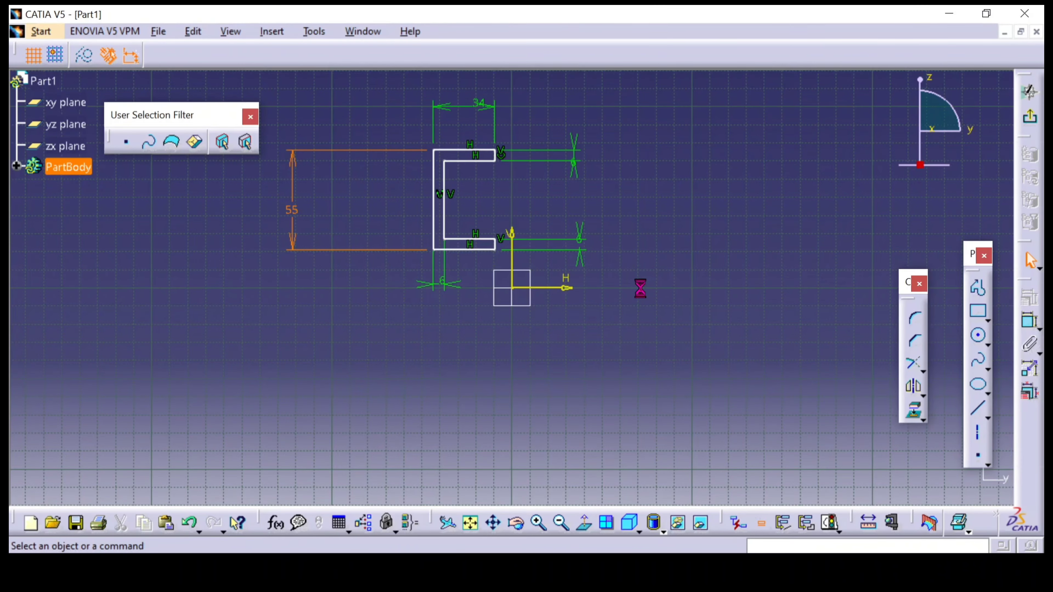
pyautogui.click(1030, 321)
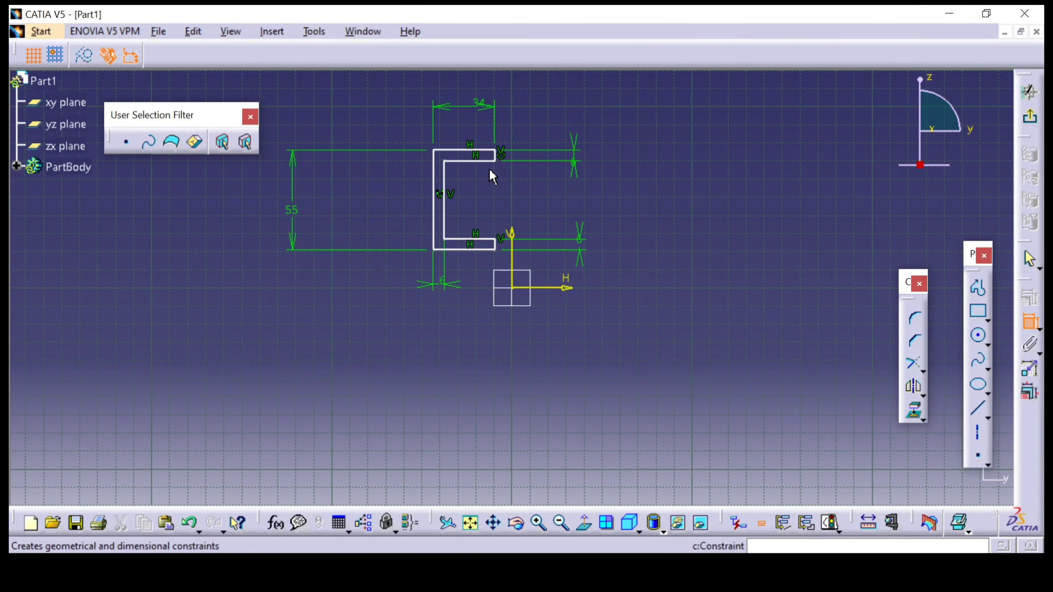
pyautogui.click(480, 150)
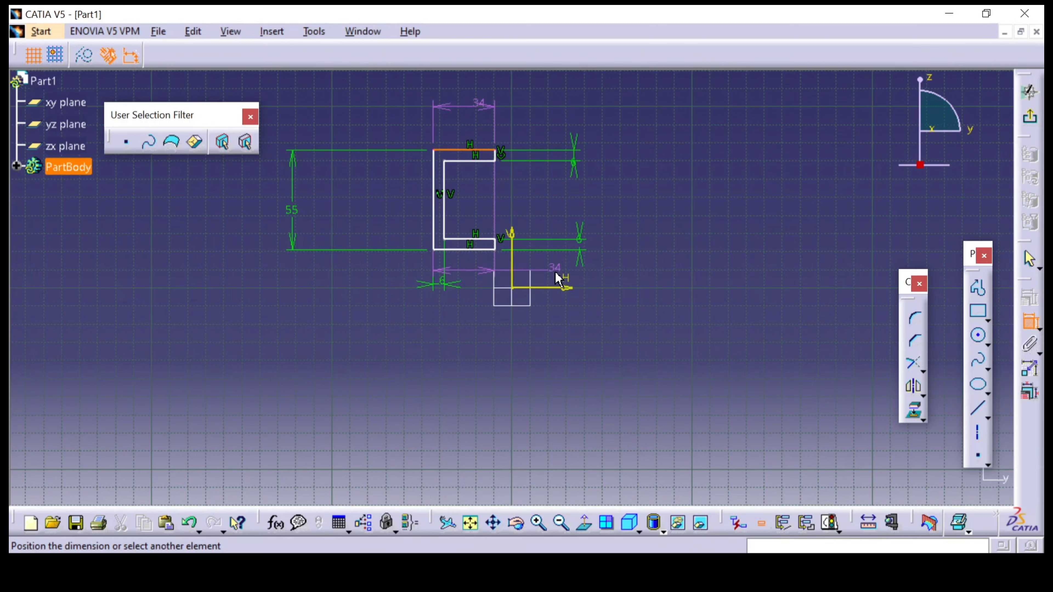
pyautogui.click(558, 287)
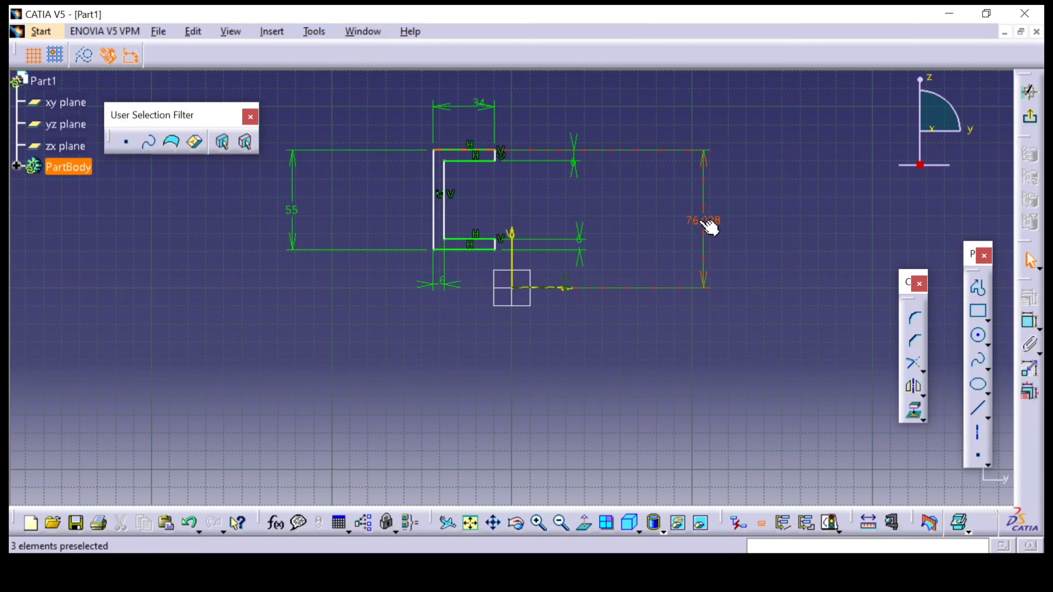
pyautogui.click(699, 222)
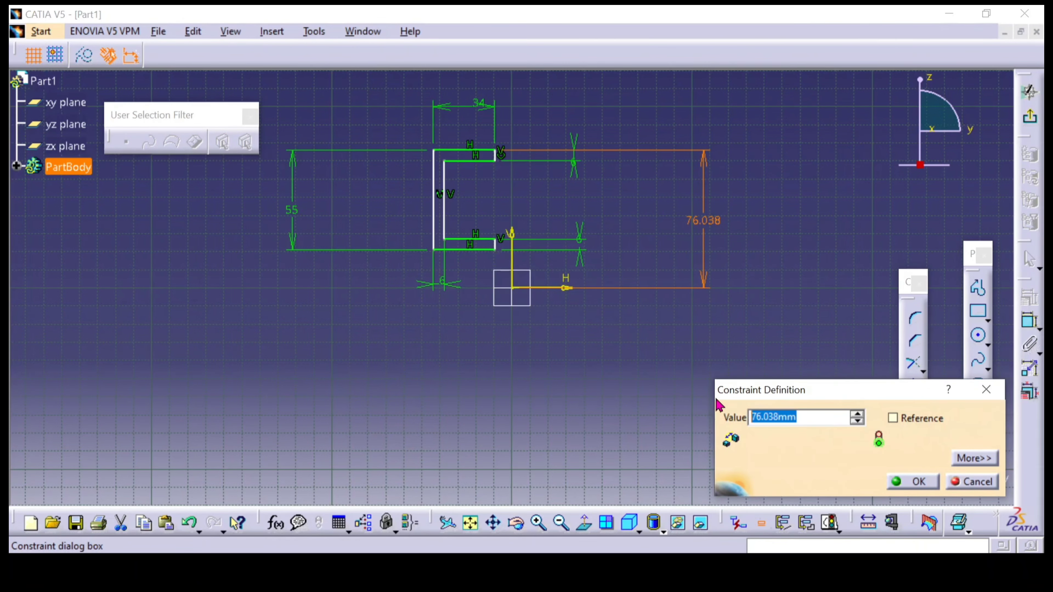
pyautogui.write('55/2')
pyautogui.press('Return')
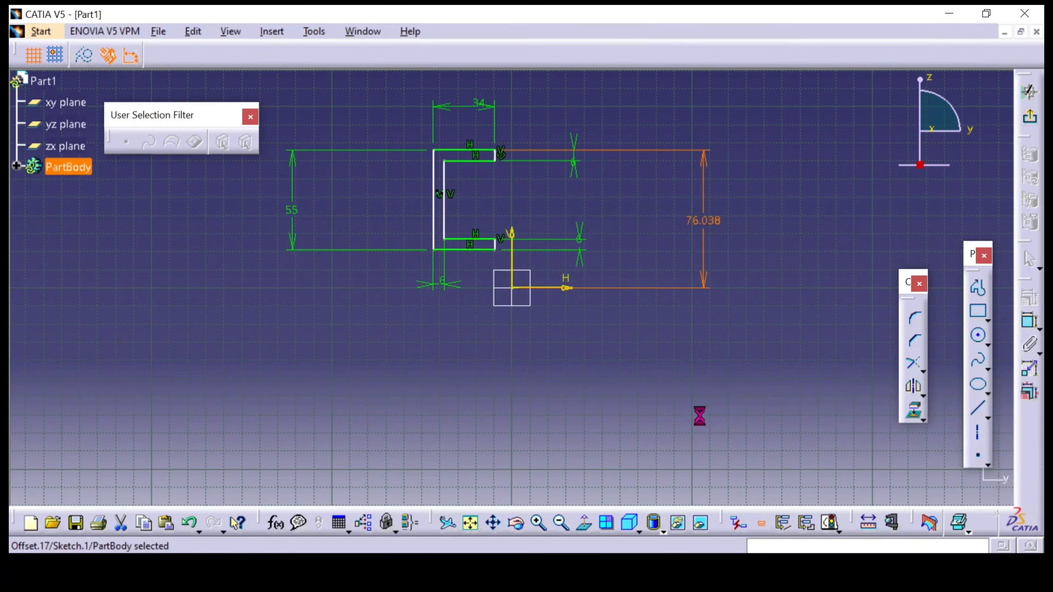
# Constrain the distance from the web's outer vertical line to the vertical axis to 34/2 mm
pyautogui.click(1029, 321)
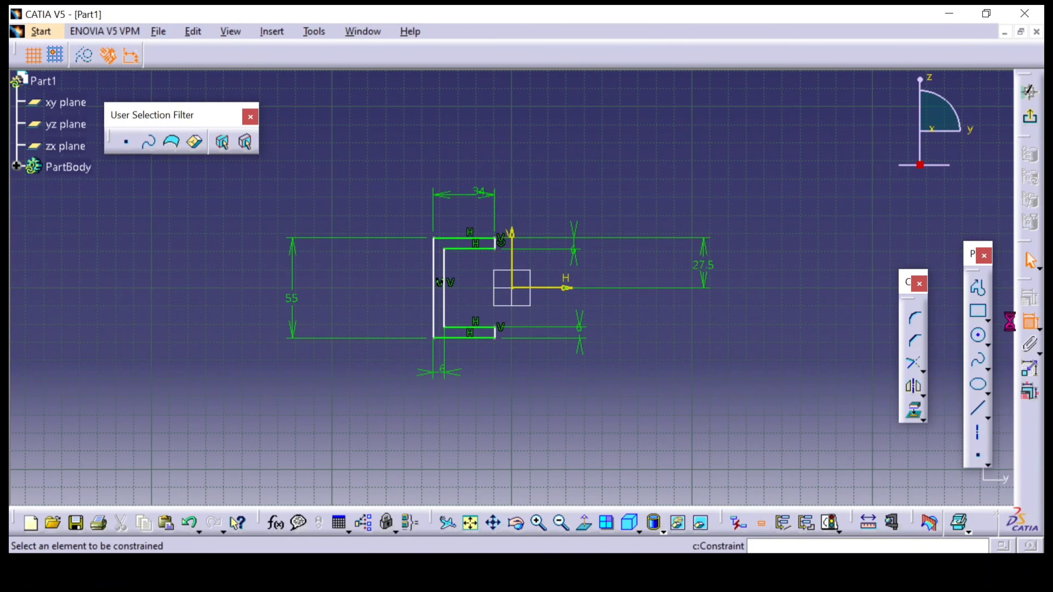
pyautogui.click(433, 293)
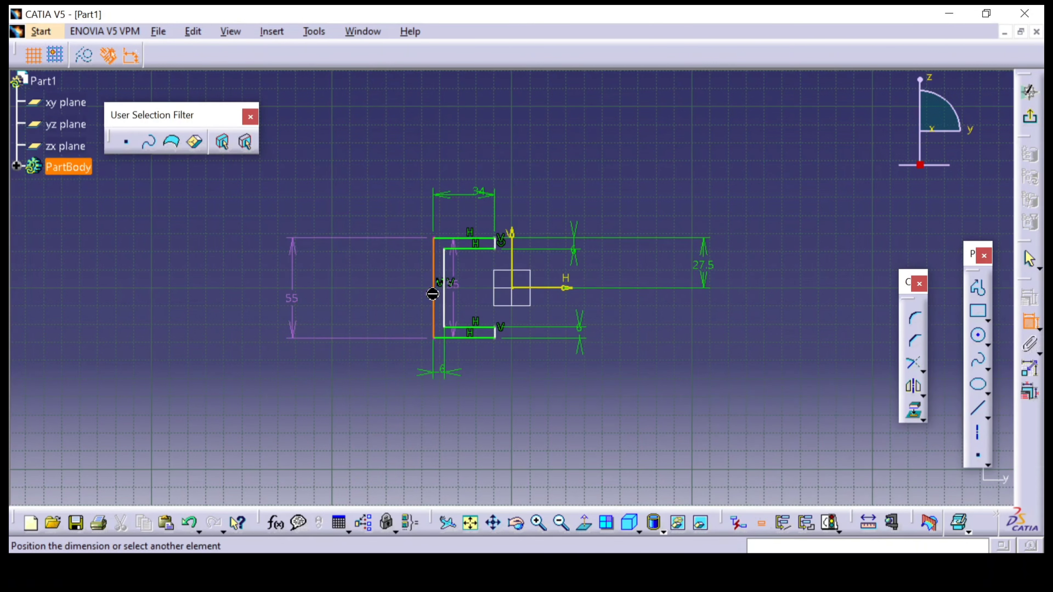
pyautogui.click(507, 276)
pyautogui.click(476, 157)
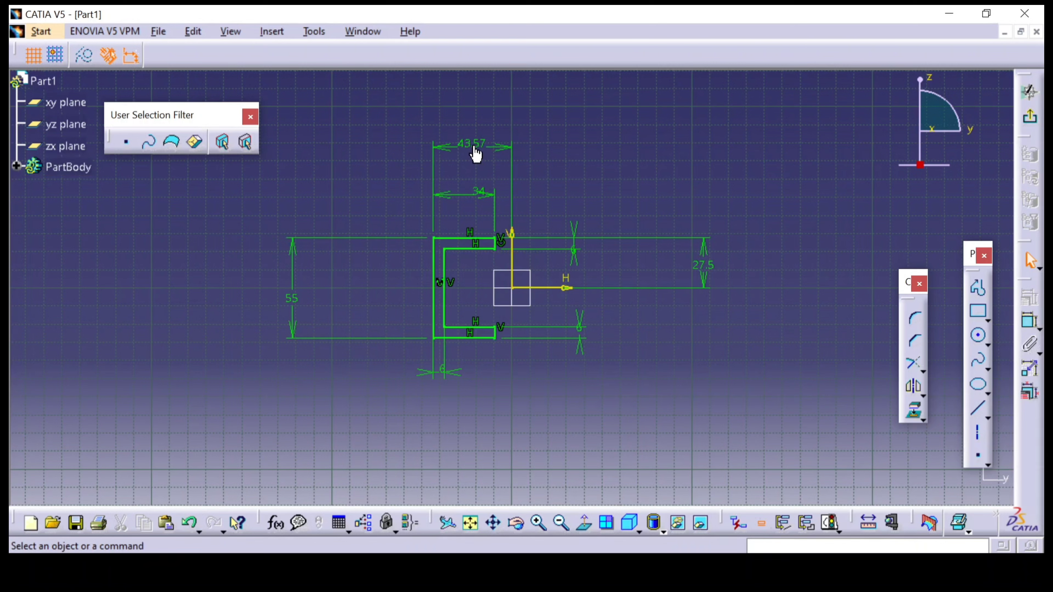
pyautogui.doubleClick(472, 148)
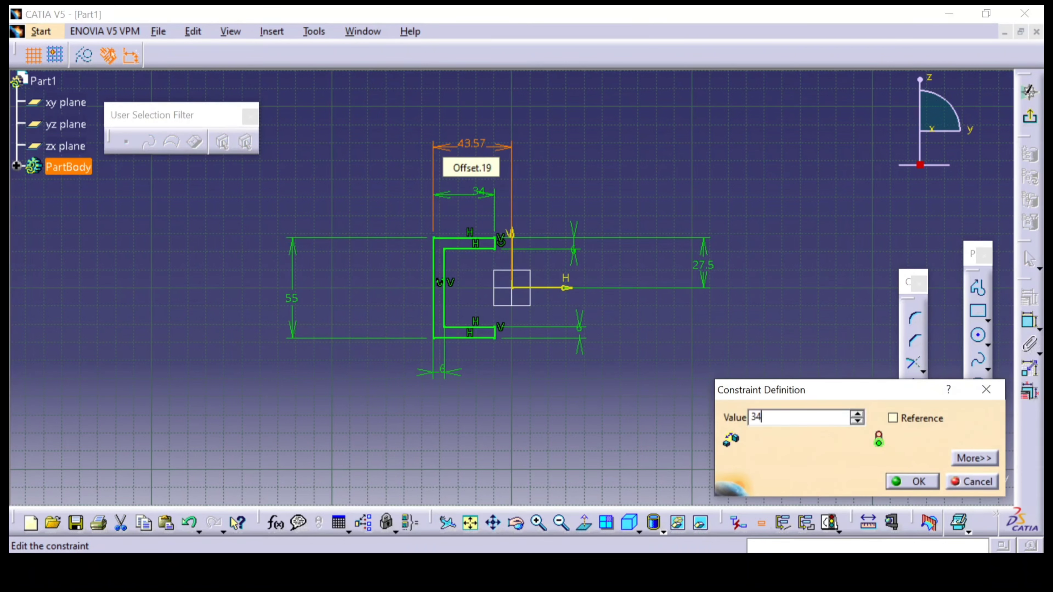
pyautogui.write('34/2')
pyautogui.press('Return')
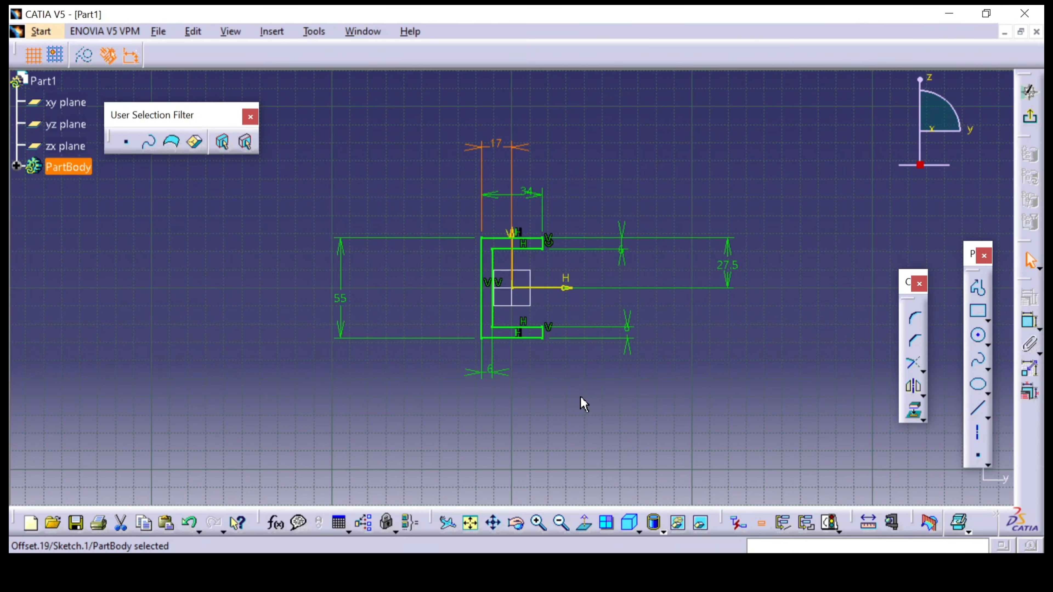
# Exit the sketch and pad the C-profile 25 mm with mirrored extent, checking the bracket's width in the reference drawing
pyautogui.moveTo(583, 404)
pyautogui.mouseDown(button='middle')
pyautogui.moveTo(623, 296)
pyautogui.moveTo(625, 371)
pyautogui.mouseUp(button='middle')
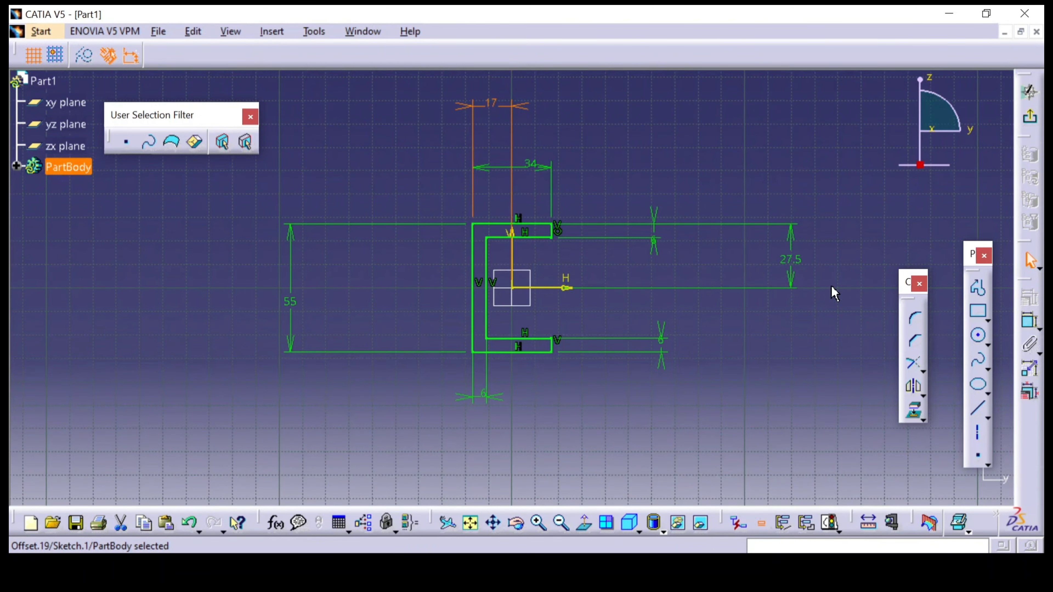
pyautogui.click(1023, 120)
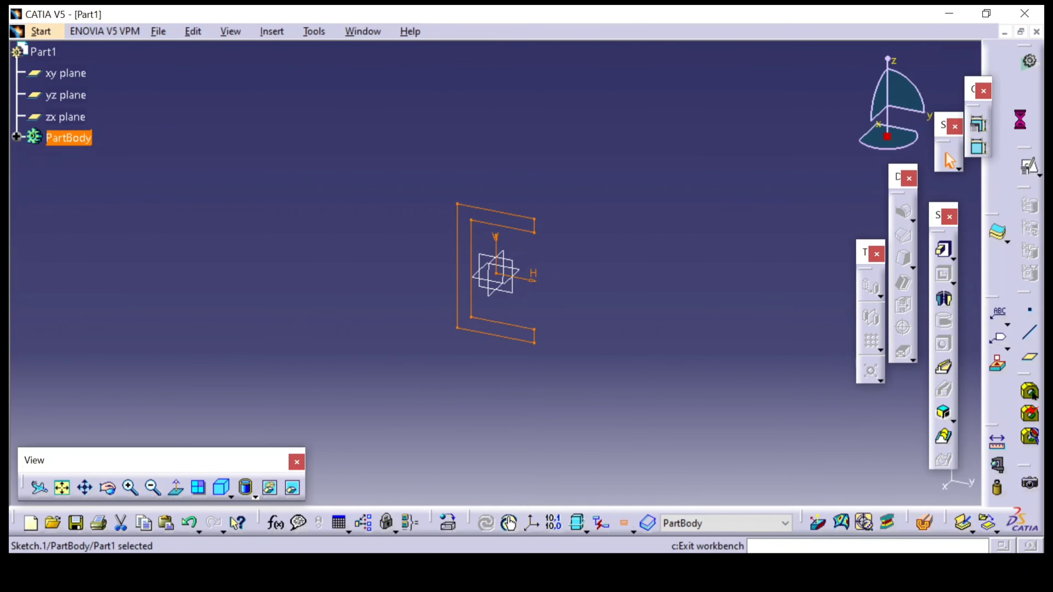
pyautogui.click(943, 249)
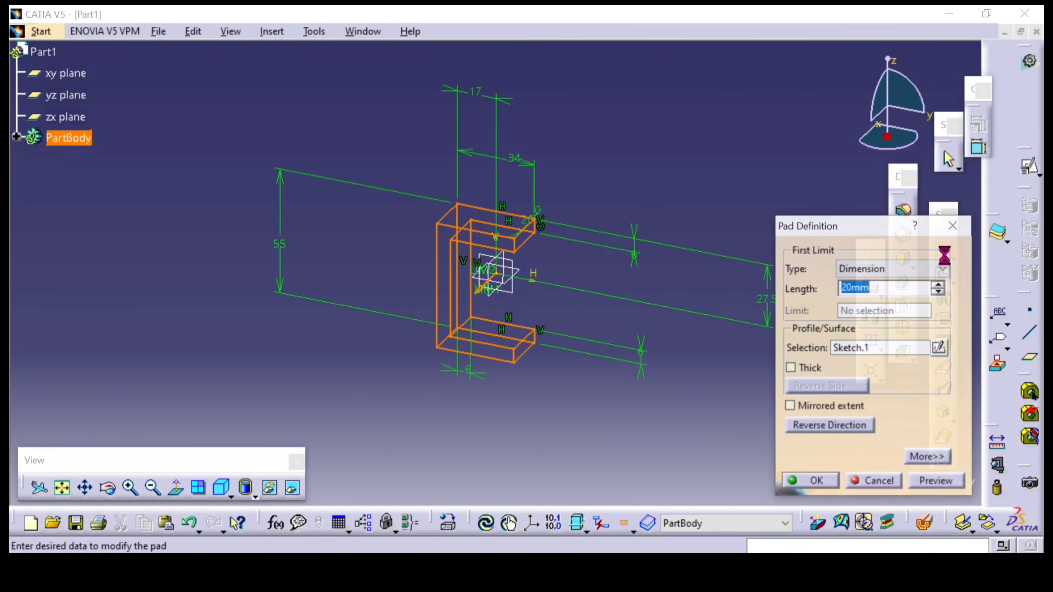
pyautogui.click(819, 411)
pyautogui.moveTo(865, 286); pyautogui.dragTo(821, 286)
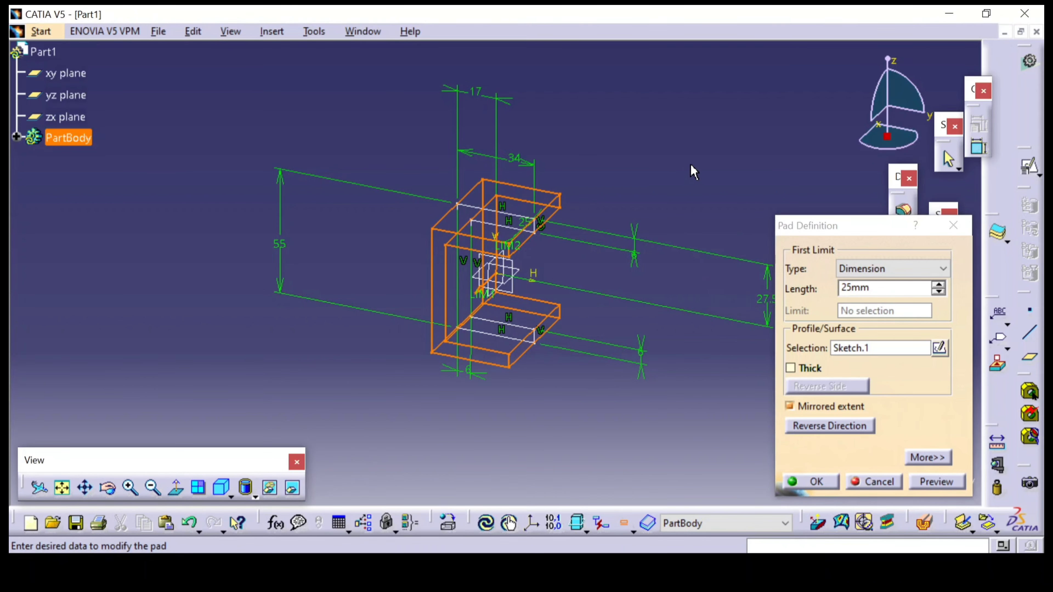
pyautogui.click(431, 569)
pyautogui.scroll(3, 605, 245)
pyautogui.scroll(3, 606, 246)
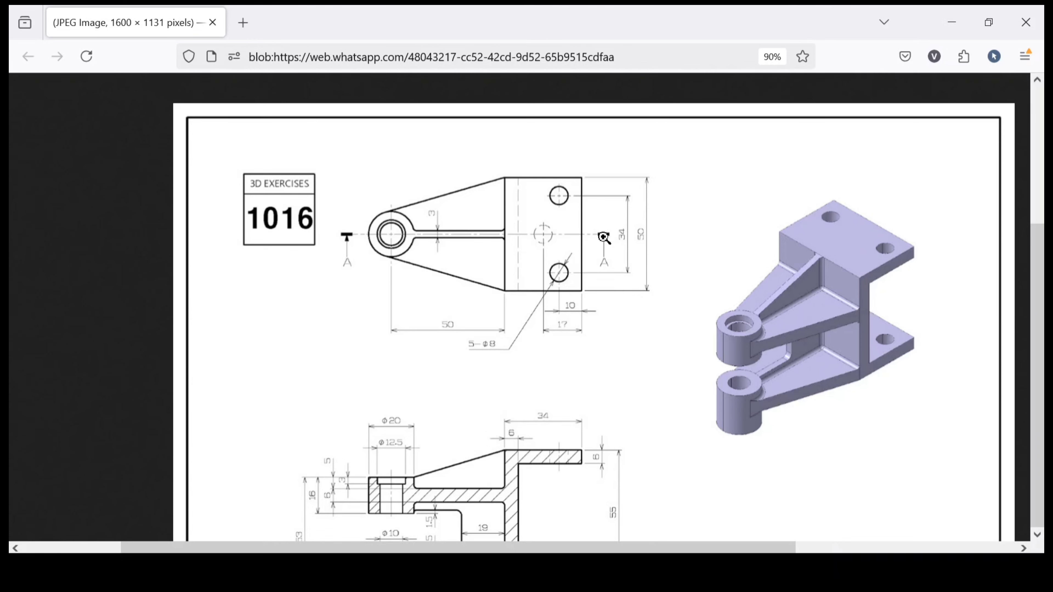
pyautogui.click(465, 569)
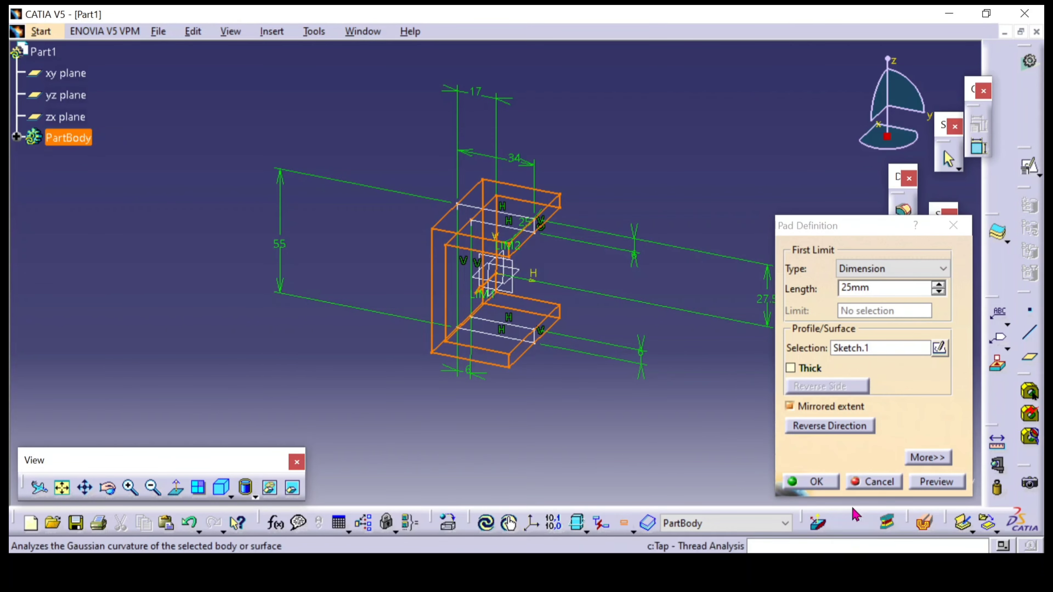
pyautogui.click(814, 482)
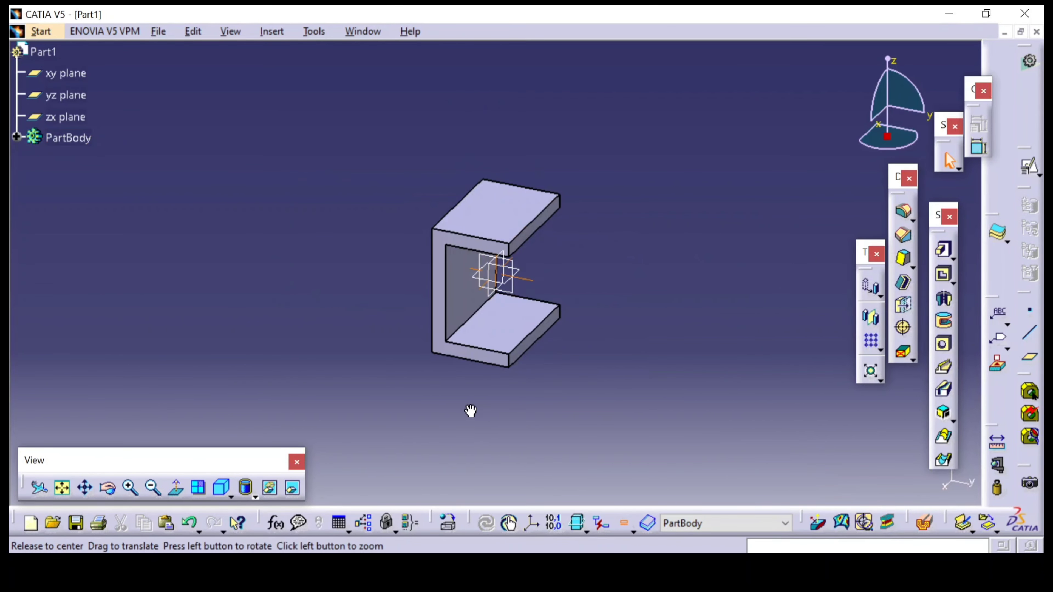
# Open a new sketch on the yz plane and check the boss dimensions in section A-A of the reference drawing
pyautogui.moveTo(470, 410); pyautogui.dragTo(508, 392, button='middle')
pyautogui.click(514, 286)
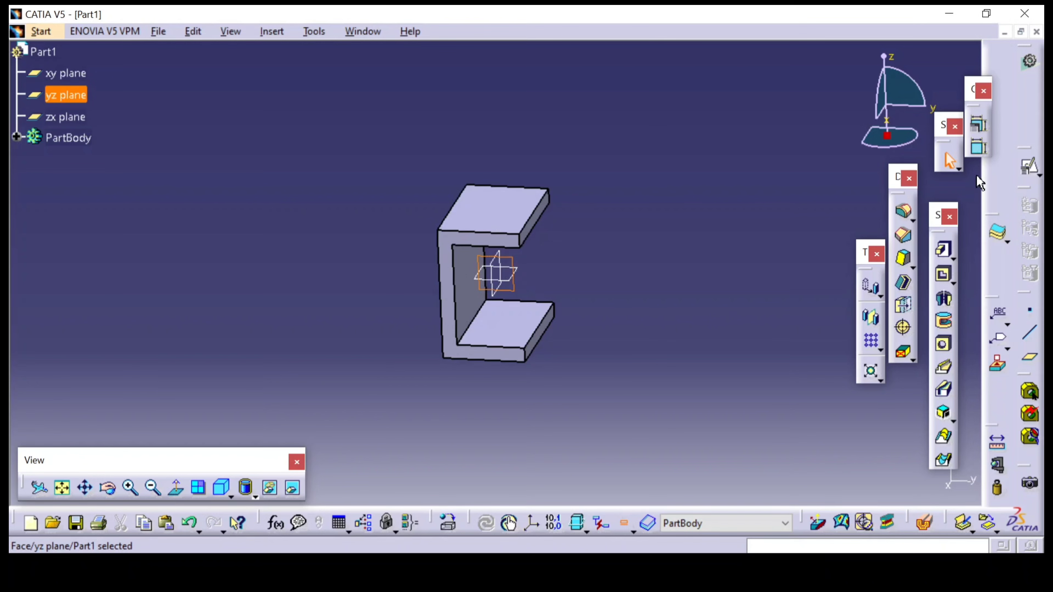
pyautogui.click(1030, 167)
pyautogui.click(866, 477)
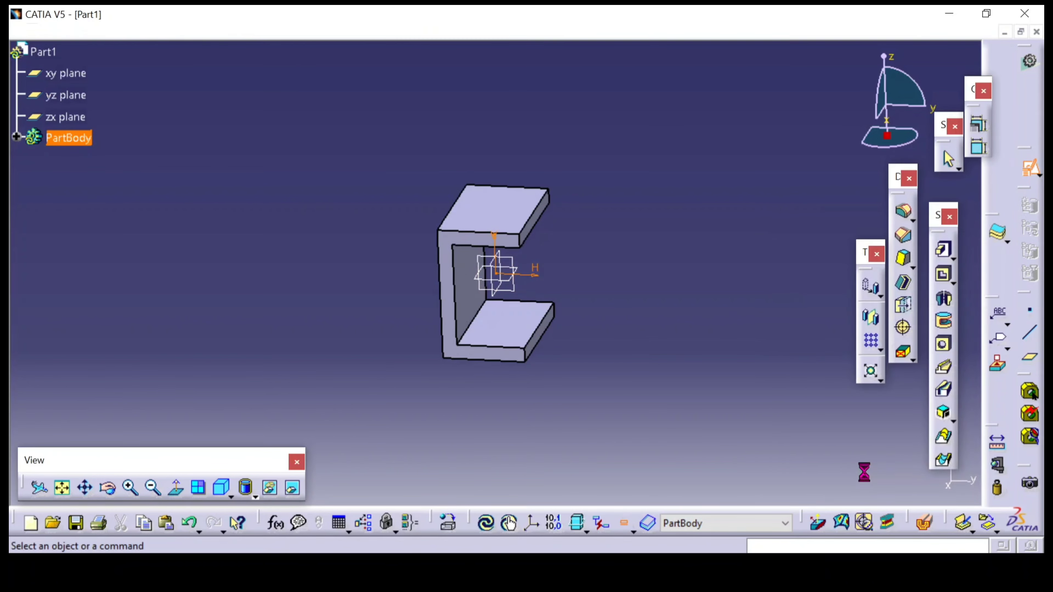
pyautogui.hotkey('alt', 'Tab')
pyautogui.scroll(-4, 419, 317)
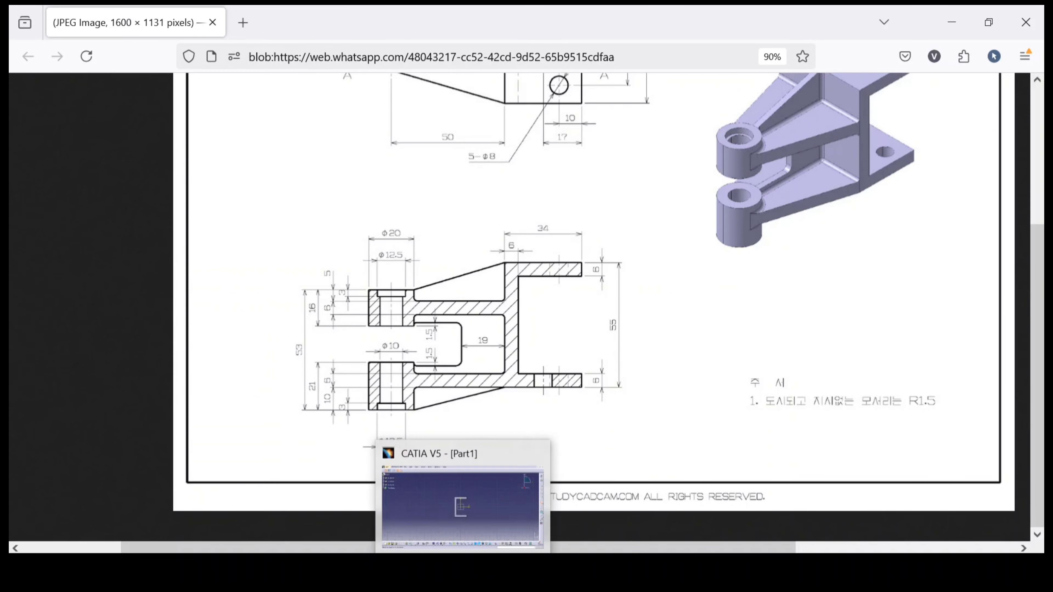
pyautogui.click(496, 498)
pyautogui.moveTo(425, 369); pyautogui.dragTo(475, 372, button='middle')
# Draw a vertical line about 99 mm long beside the outer side of the C-shaped pad's web
pyautogui.click(976, 410)
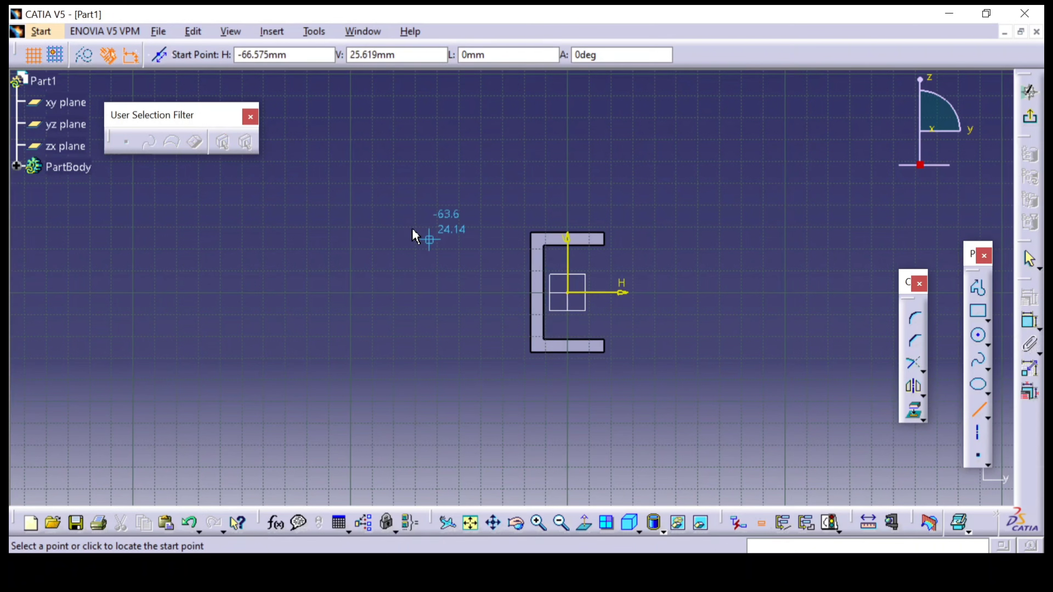
pyautogui.click(384, 201)
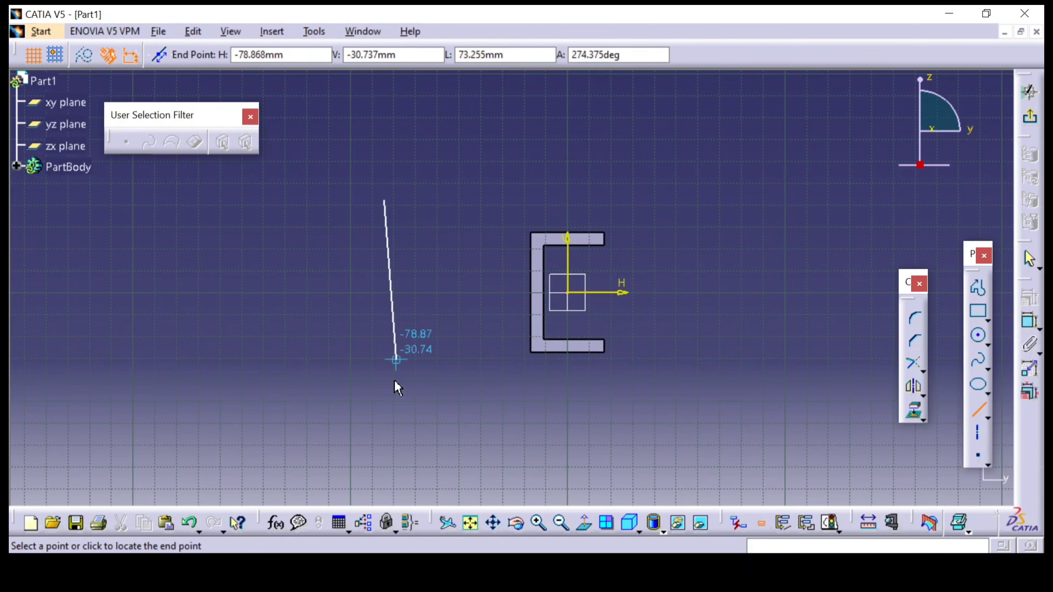
pyautogui.click(388, 419)
# Constrain the distance between the vertical line and the web's outer edge to 50 mm
pyautogui.click(1029, 320)
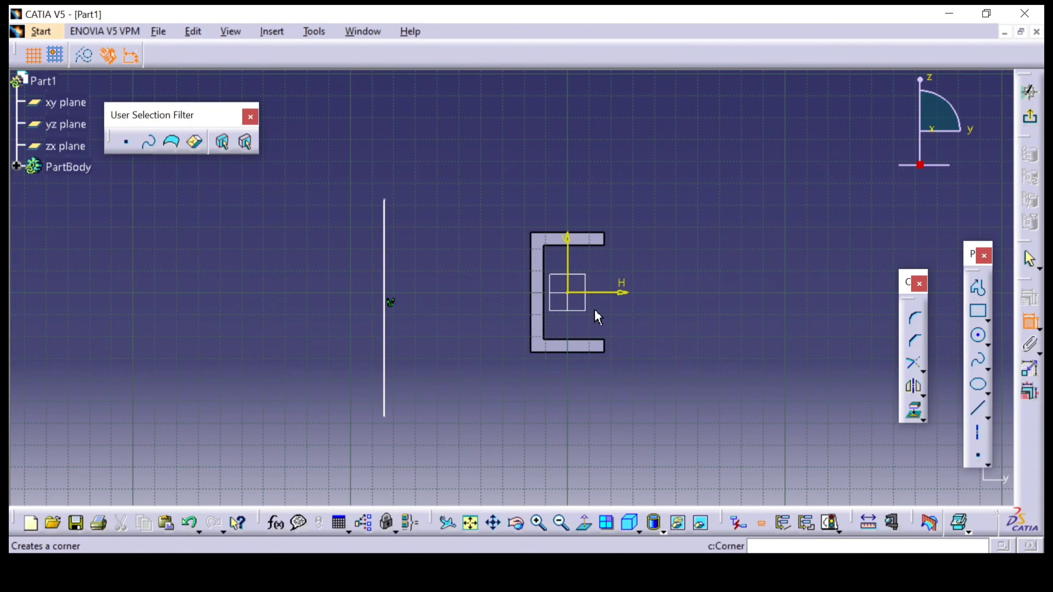
pyautogui.click(386, 323)
pyautogui.click(531, 324)
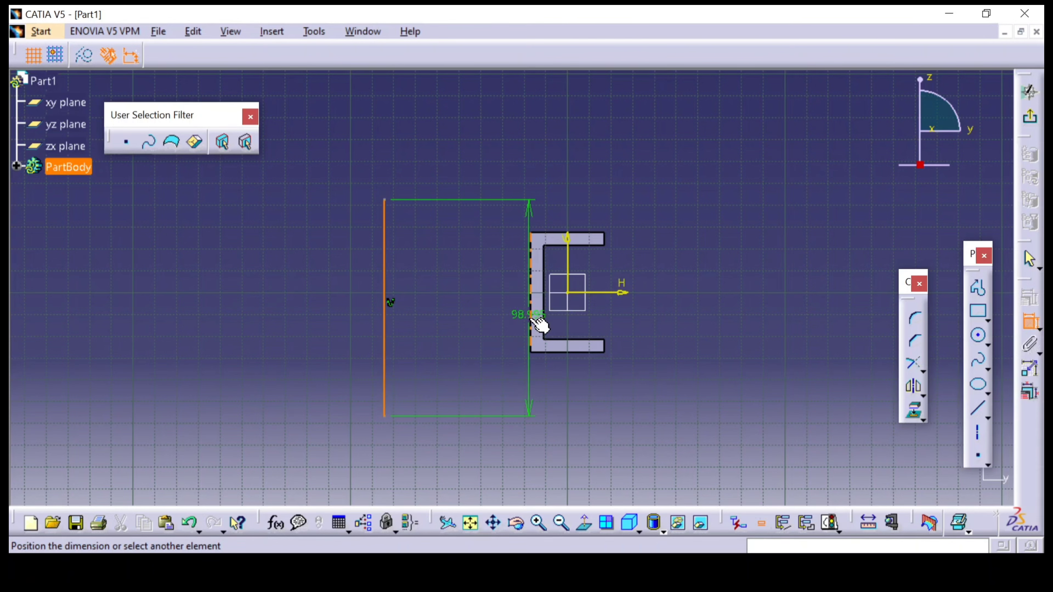
pyautogui.click(483, 164)
pyautogui.doubleClick(472, 162)
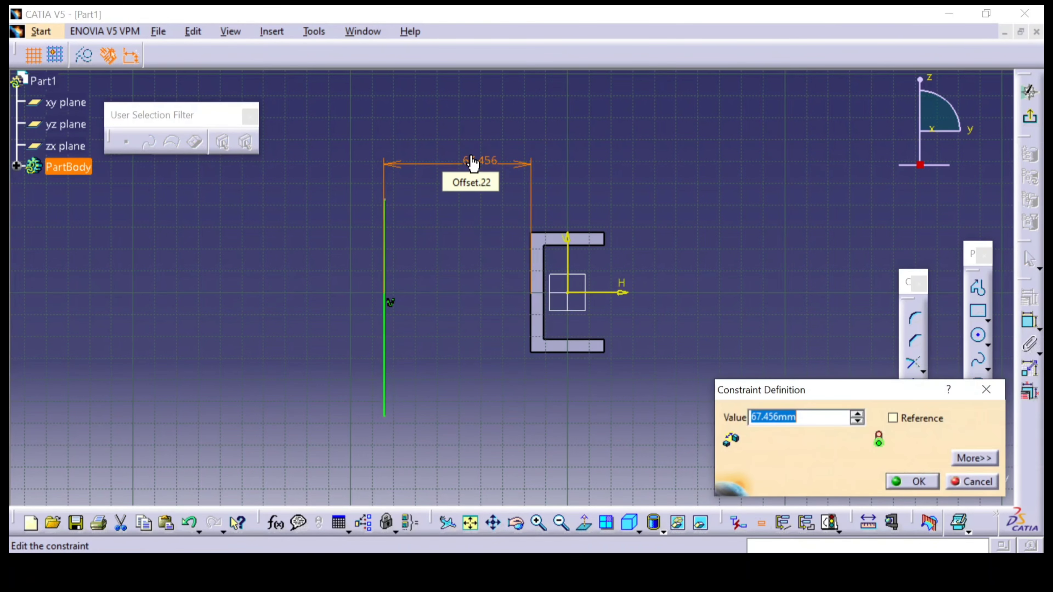
pyautogui.write('50')
pyautogui.press('Return')
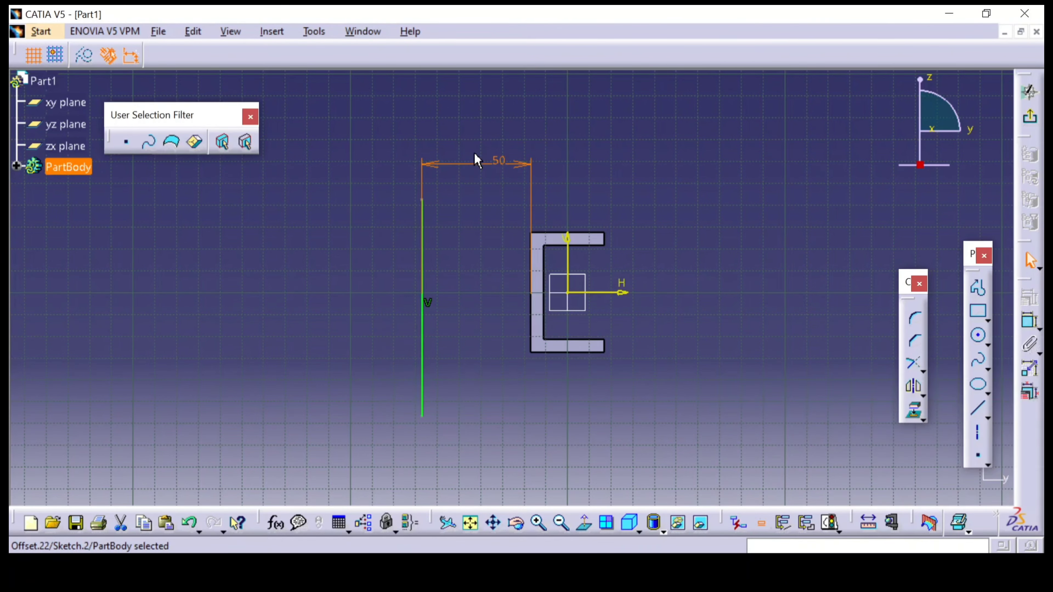
# Check the boss and its distance from the web in the reference drawing's top view, and return to the CATIA sketch
pyautogui.click(440, 554)
pyautogui.scroll(4, 515, 268)
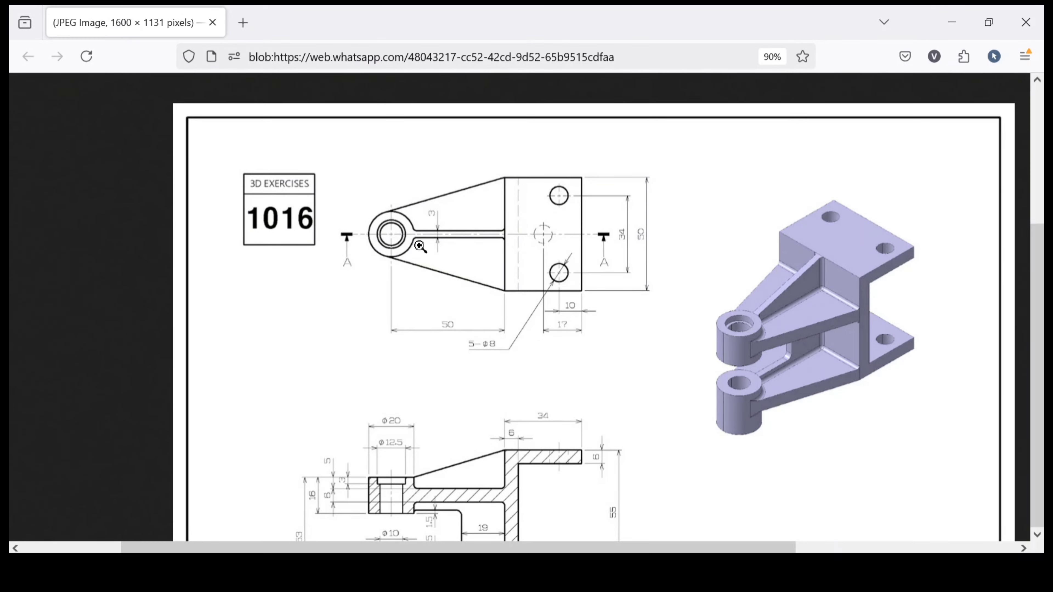
pyautogui.click(477, 555)
pyautogui.click(506, 450)
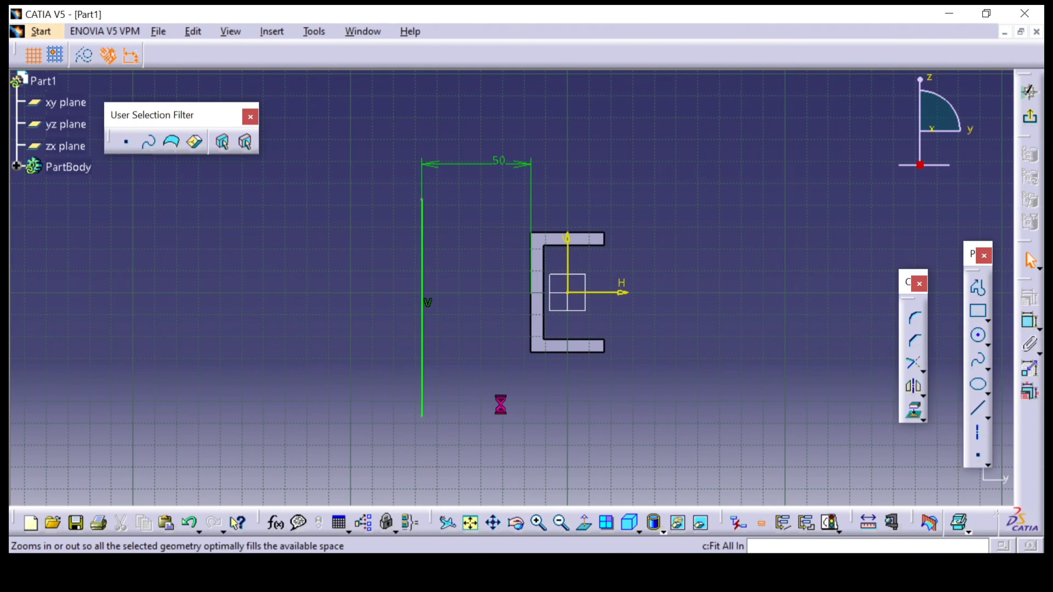
# Consult section A-A and draw a closed stepped profile about 14.5 mm wide and 28 mm high between the vertical line and the pad
pyautogui.click(978, 287)
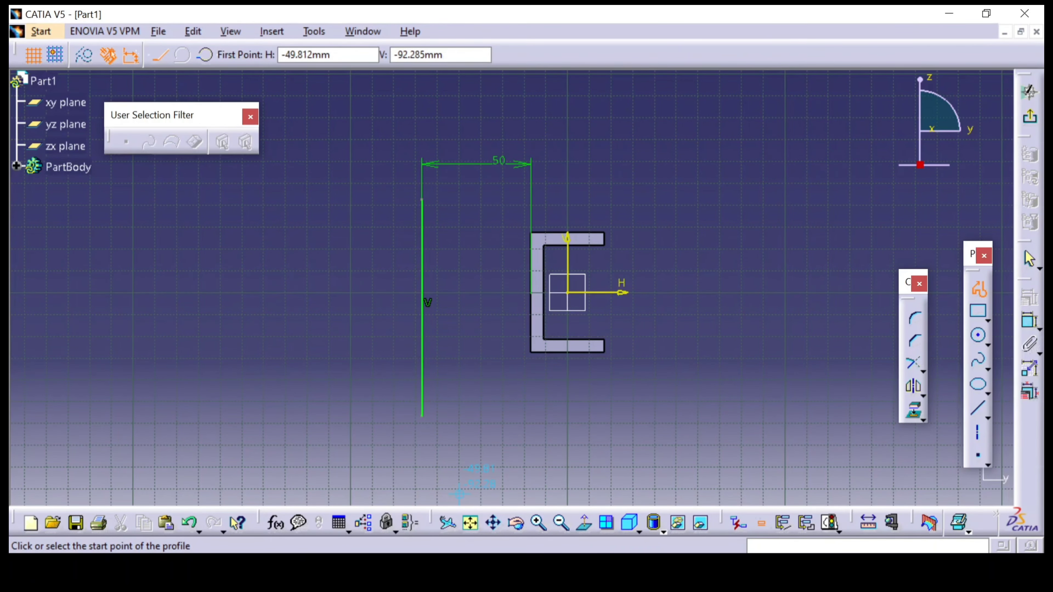
pyautogui.click(440, 554)
pyautogui.scroll(-2, 448, 401)
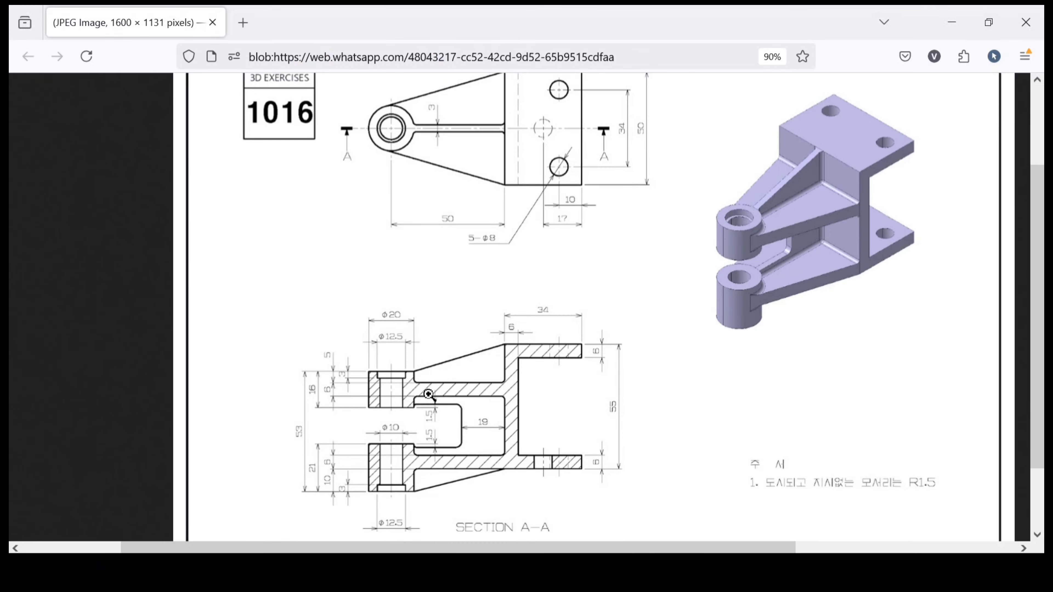
pyautogui.click(470, 552)
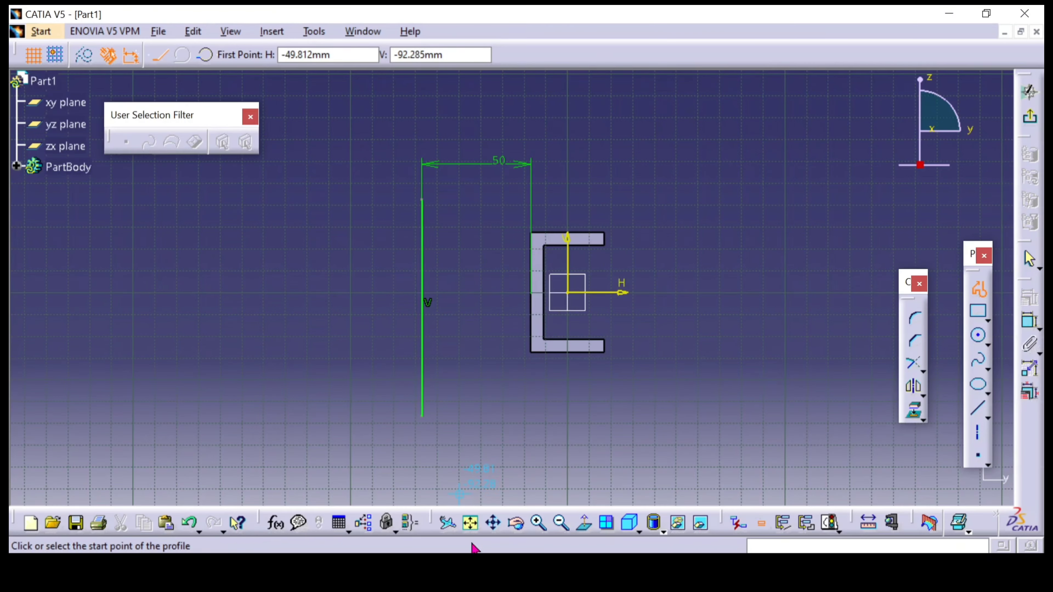
pyautogui.click(455, 251)
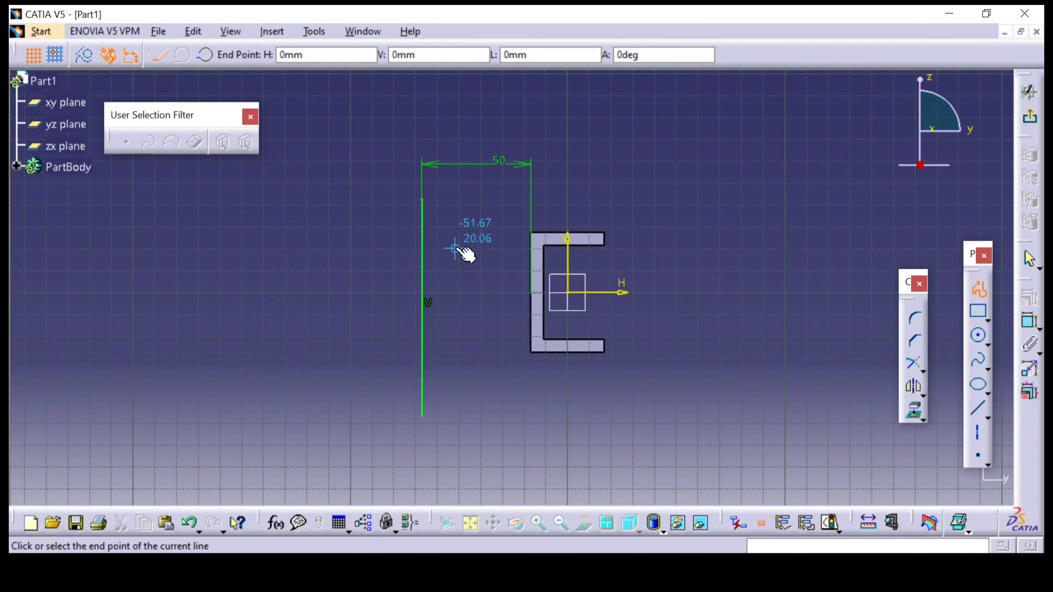
pyautogui.click(455, 210)
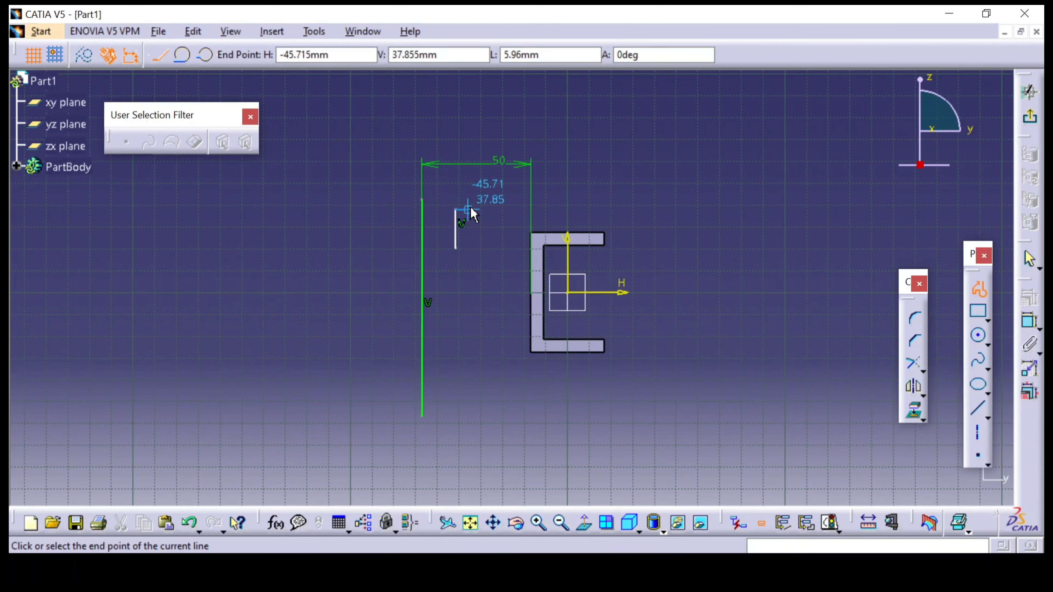
pyautogui.click(468, 210)
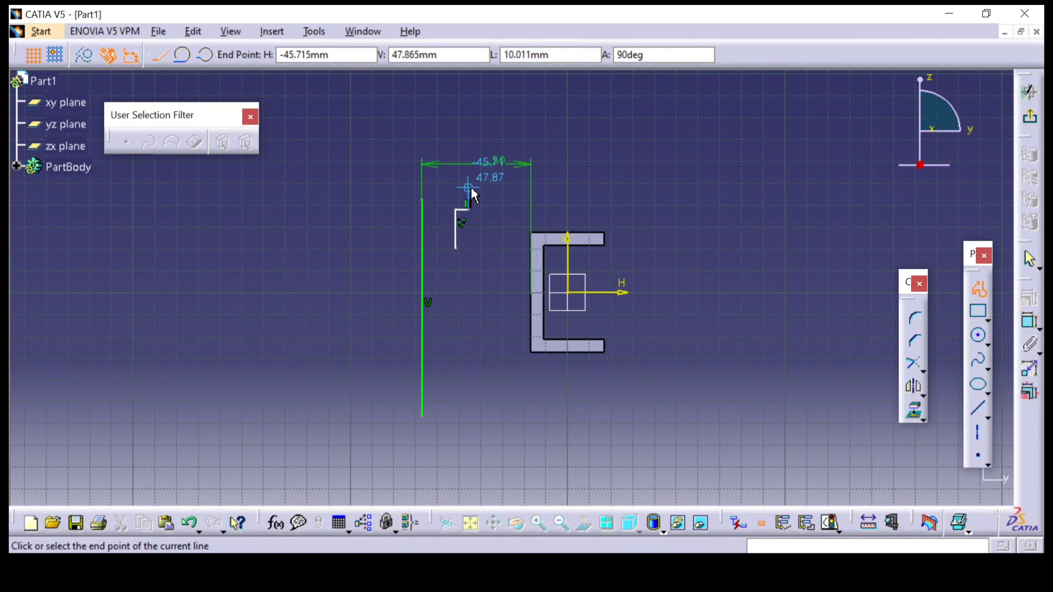
pyautogui.click(468, 189)
pyautogui.click(488, 189)
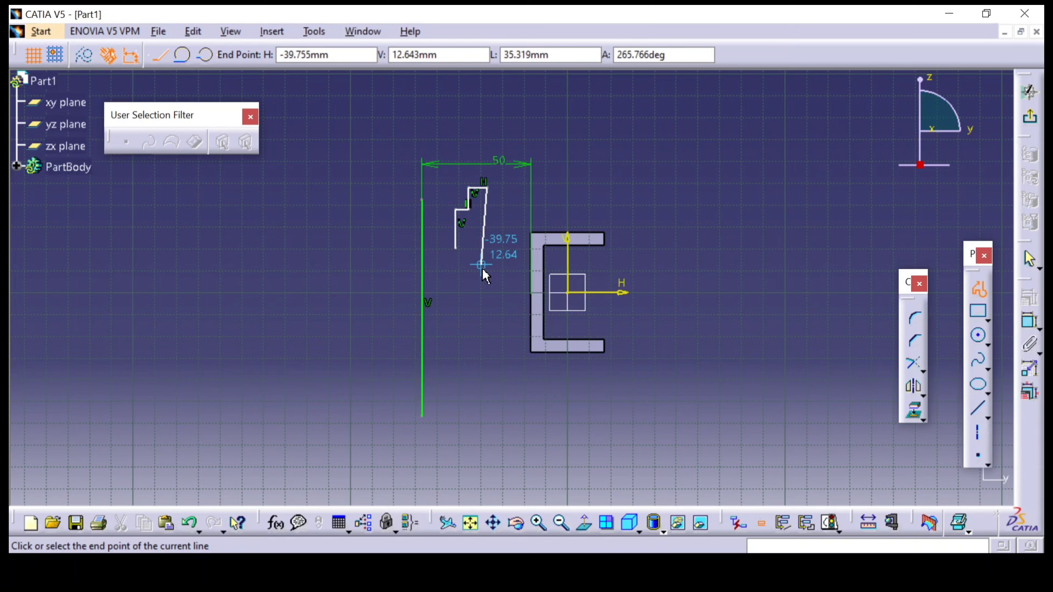
pyautogui.click(487, 248)
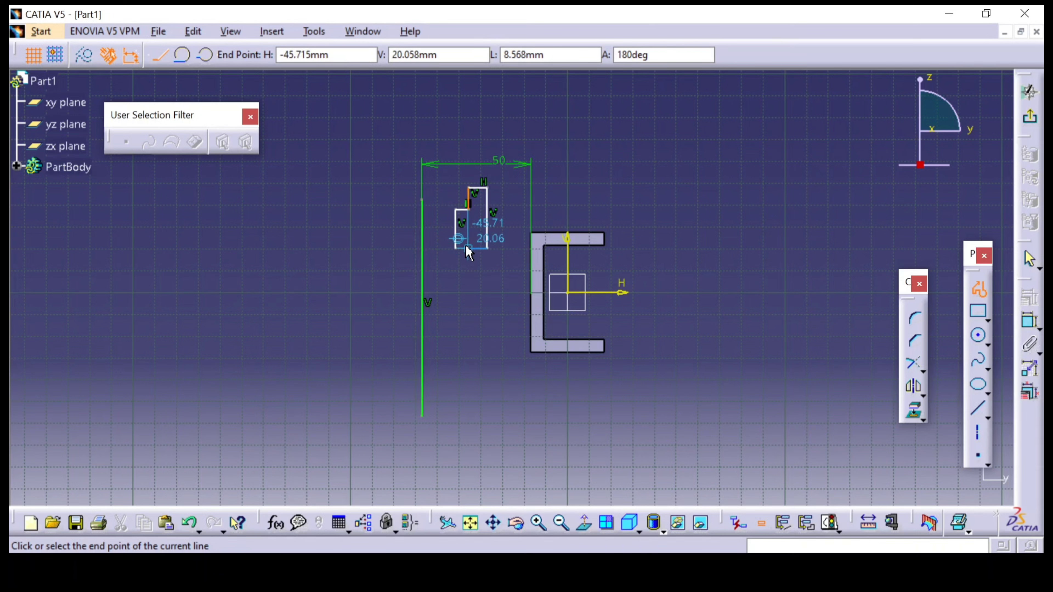
pyautogui.click(455, 248)
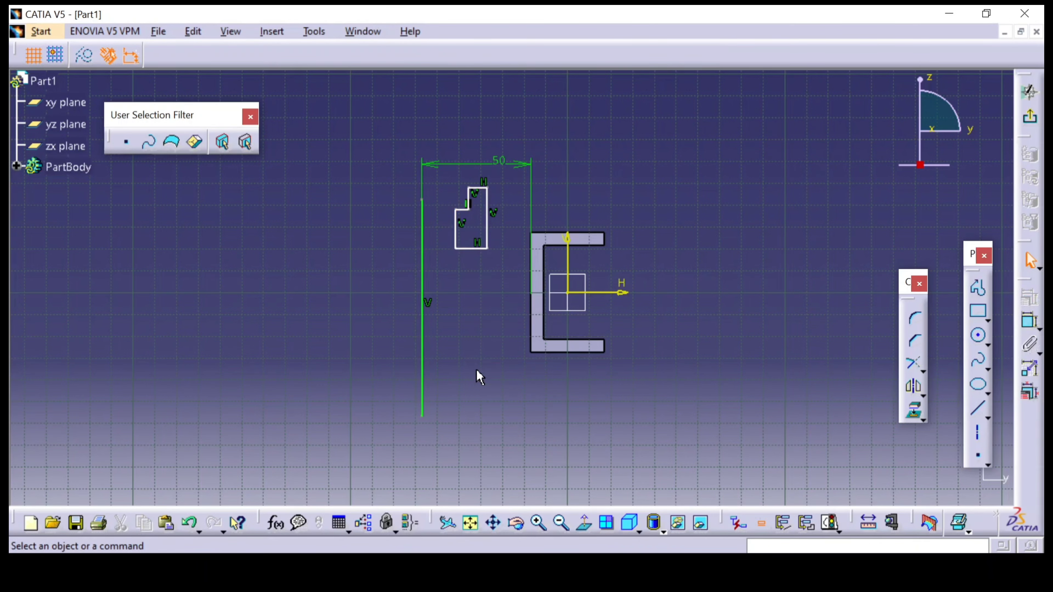
# Draw a second closed stepped profile, about 14.5 mm wide and 25 mm high, below the first, with its step facing downward
pyautogui.click(1030, 325)
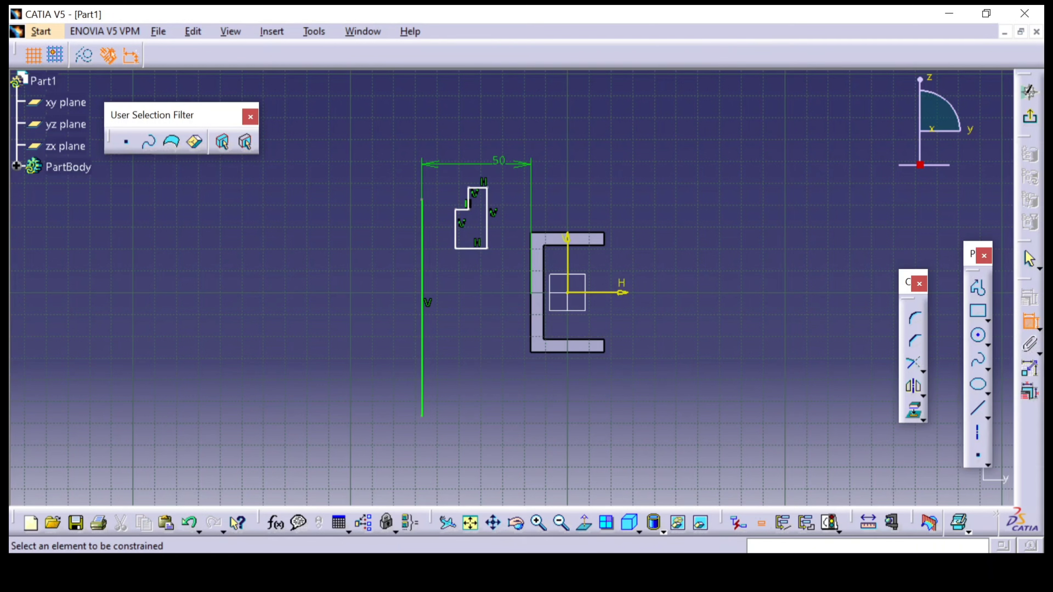
pyautogui.click(978, 409)
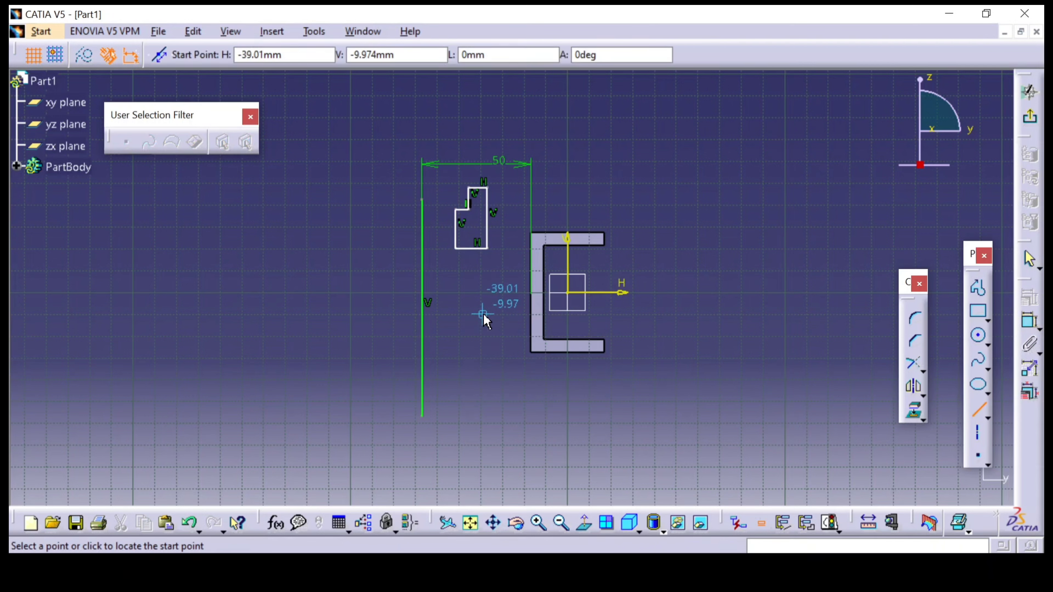
pyautogui.click(978, 287)
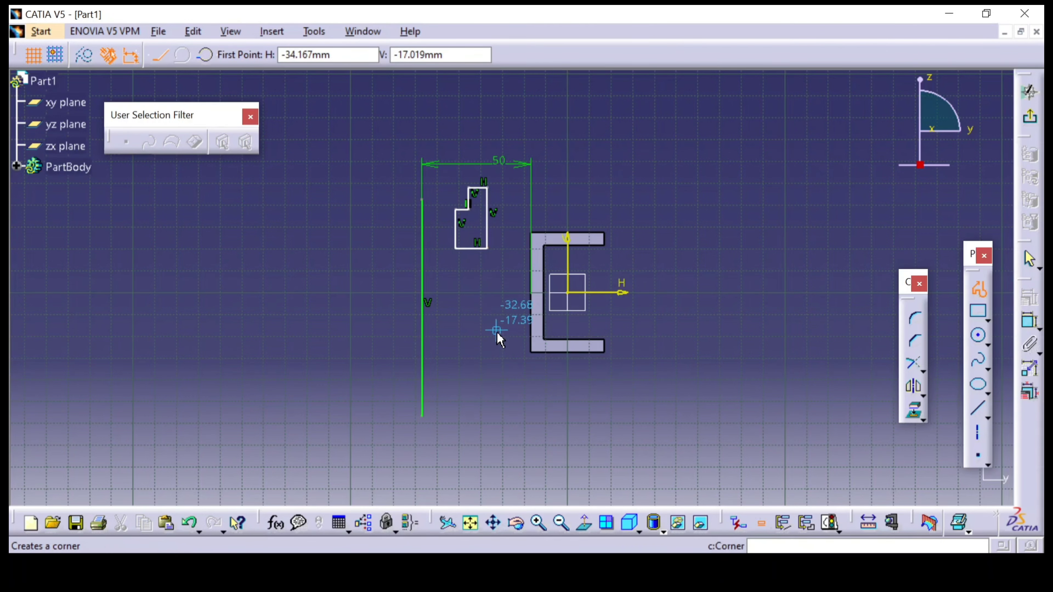
pyautogui.click(486, 367)
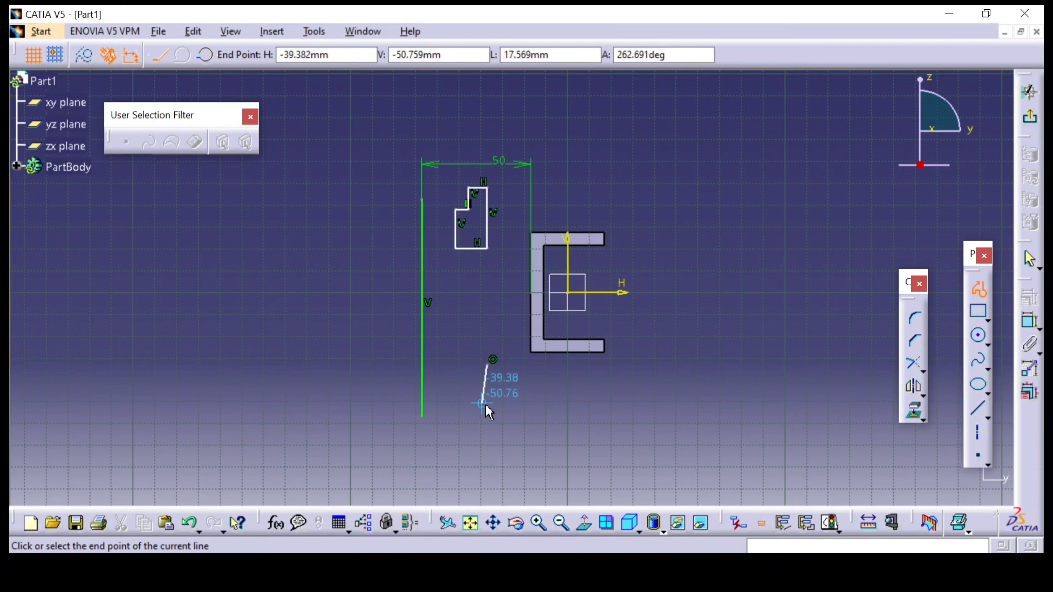
pyautogui.click(488, 420)
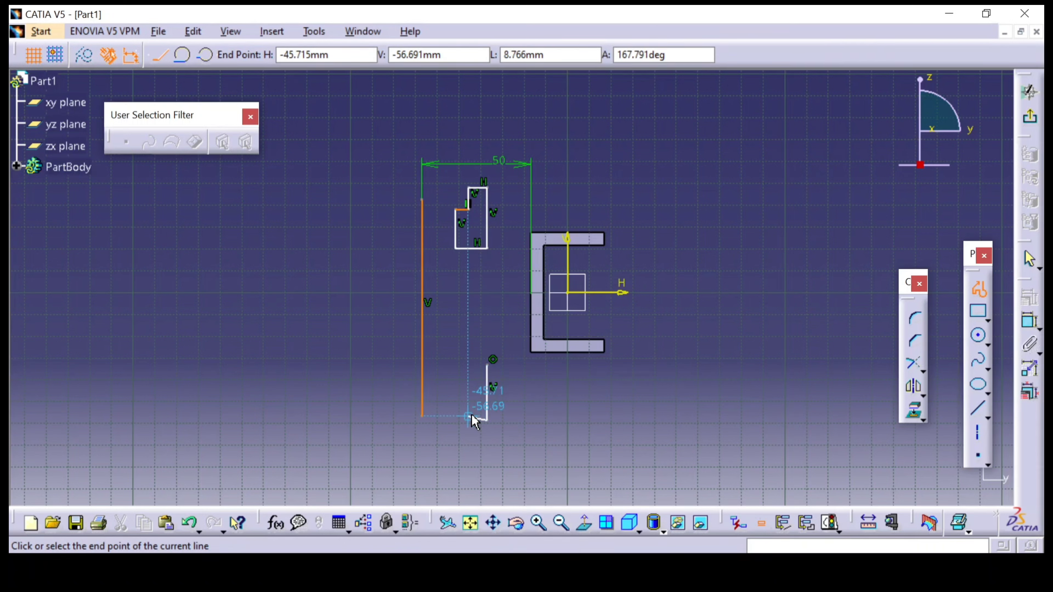
pyautogui.click(468, 417)
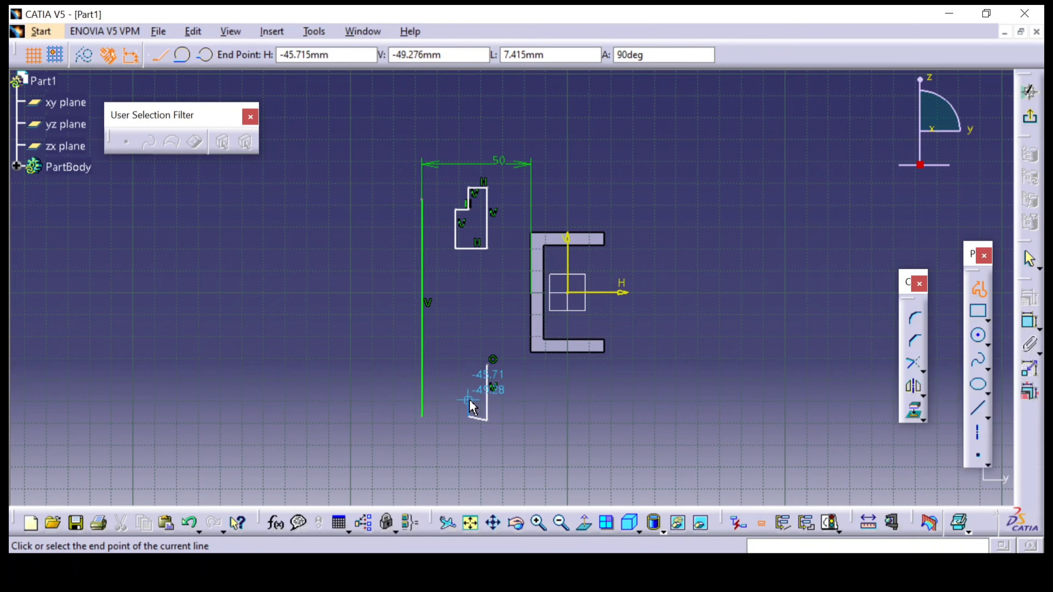
pyautogui.hotkey('ctrl', 'z')
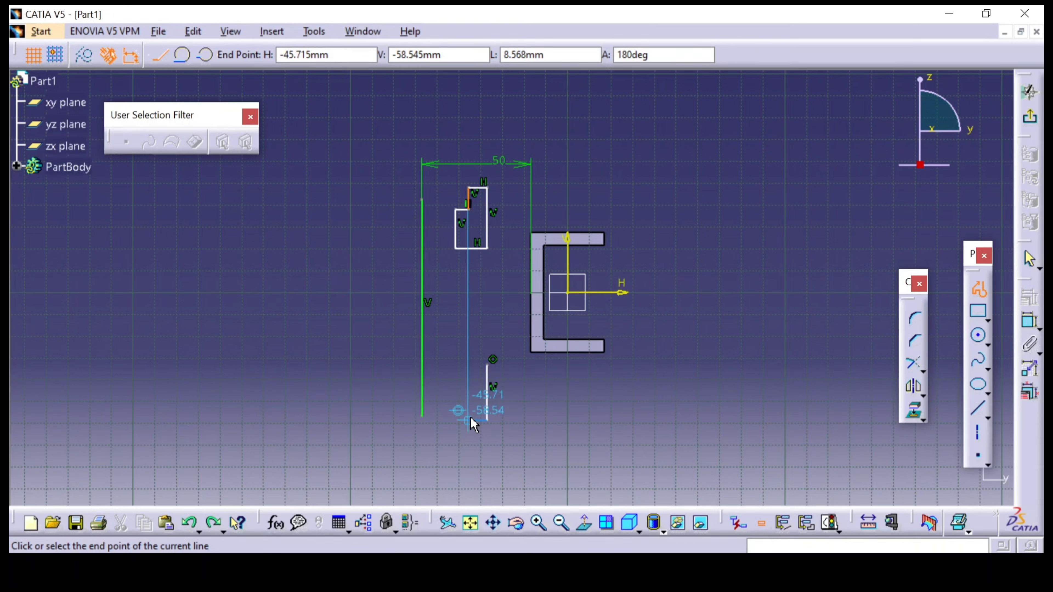
pyautogui.hotkey('ctrl', 'y')
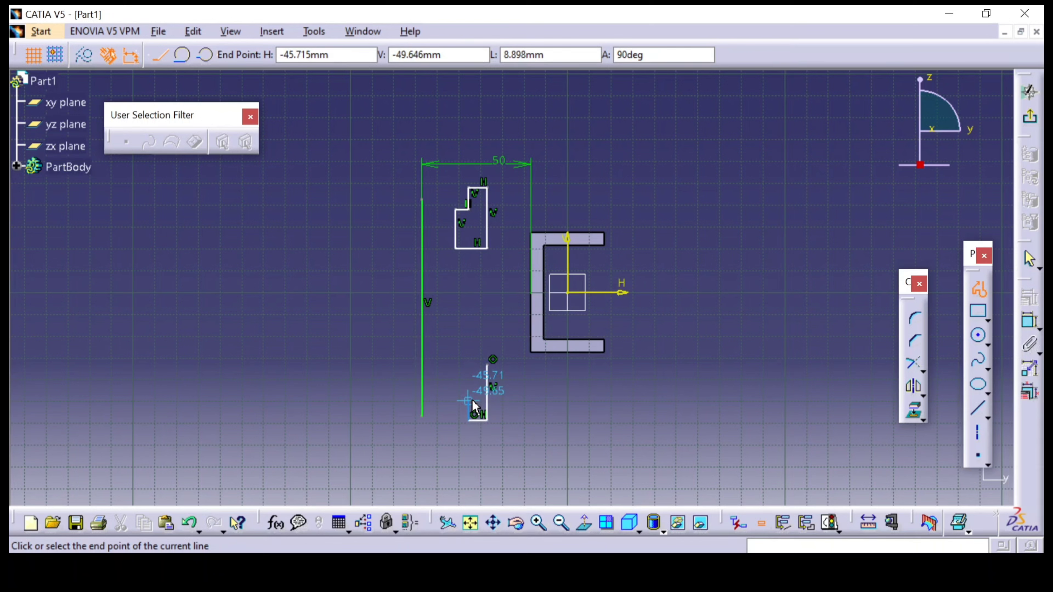
pyautogui.click(468, 401)
pyautogui.click(456, 401)
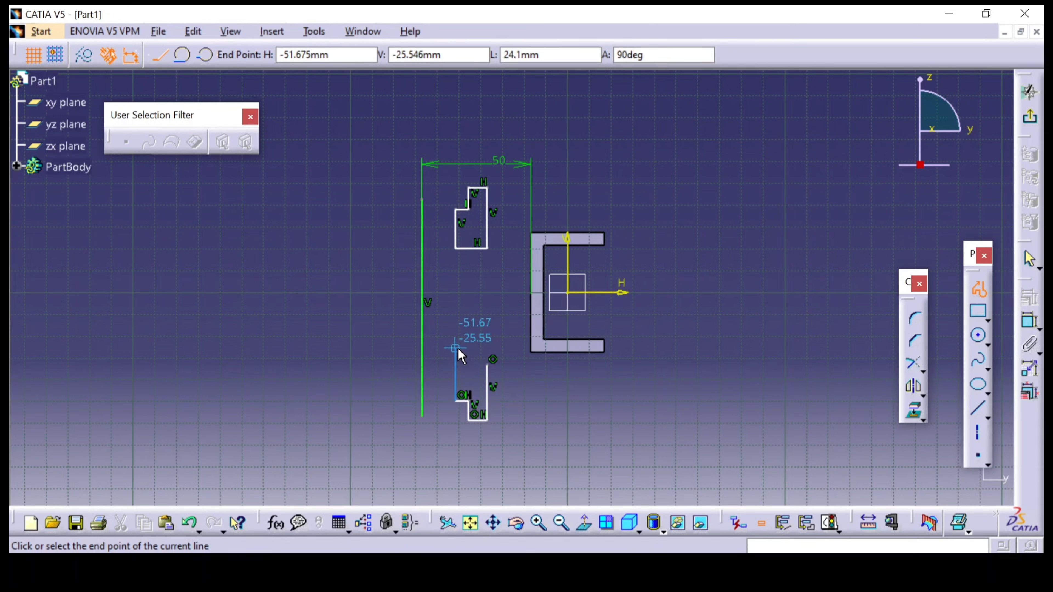
pyautogui.click(457, 365)
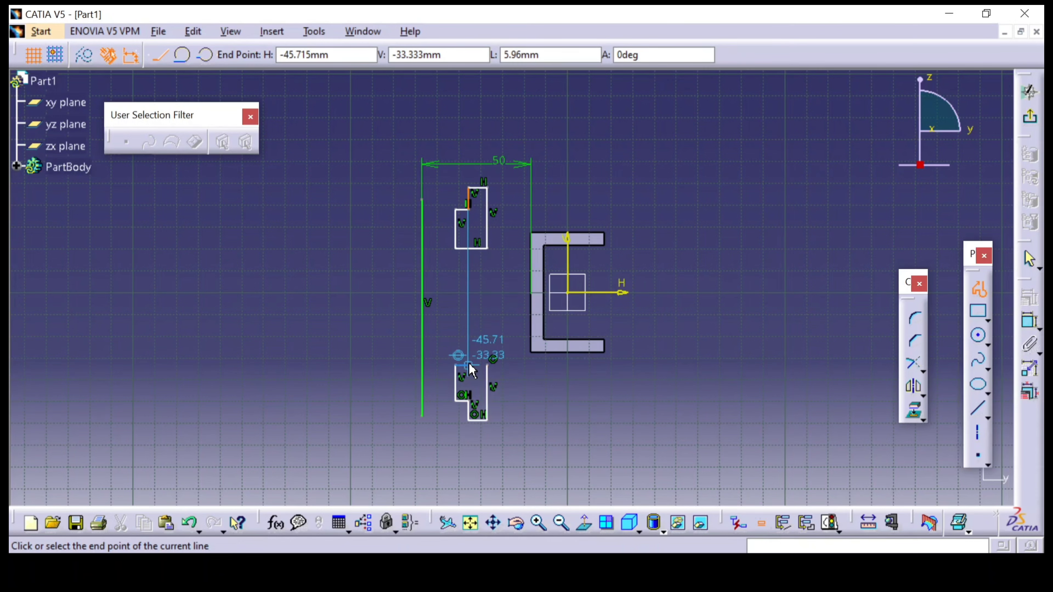
pyautogui.click(490, 363)
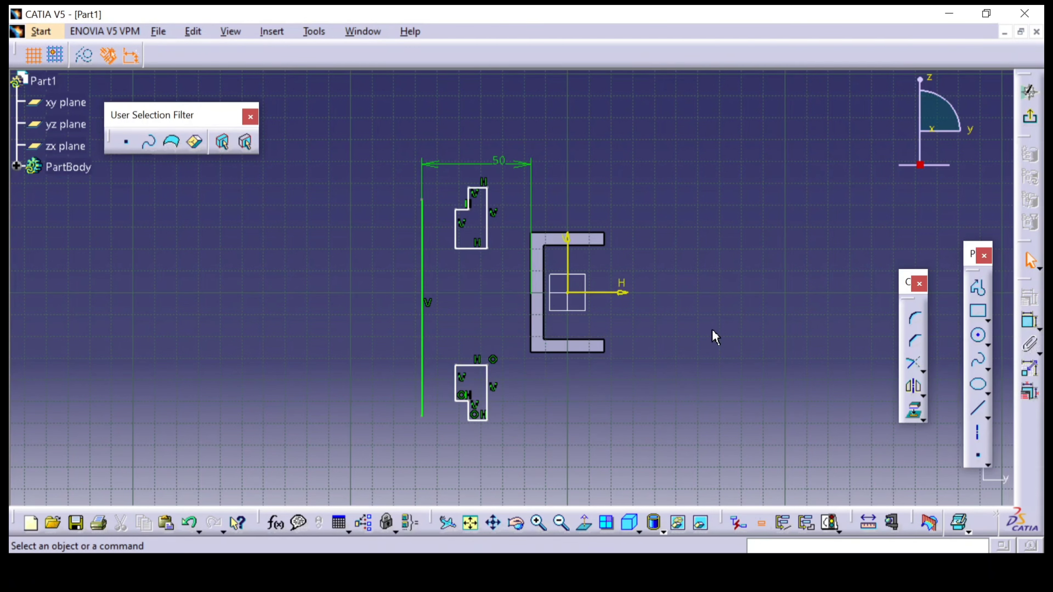
# Constrain the step height of the lower profile to 3 mm, according to section A-A of the reference drawing
pyautogui.click(1029, 322)
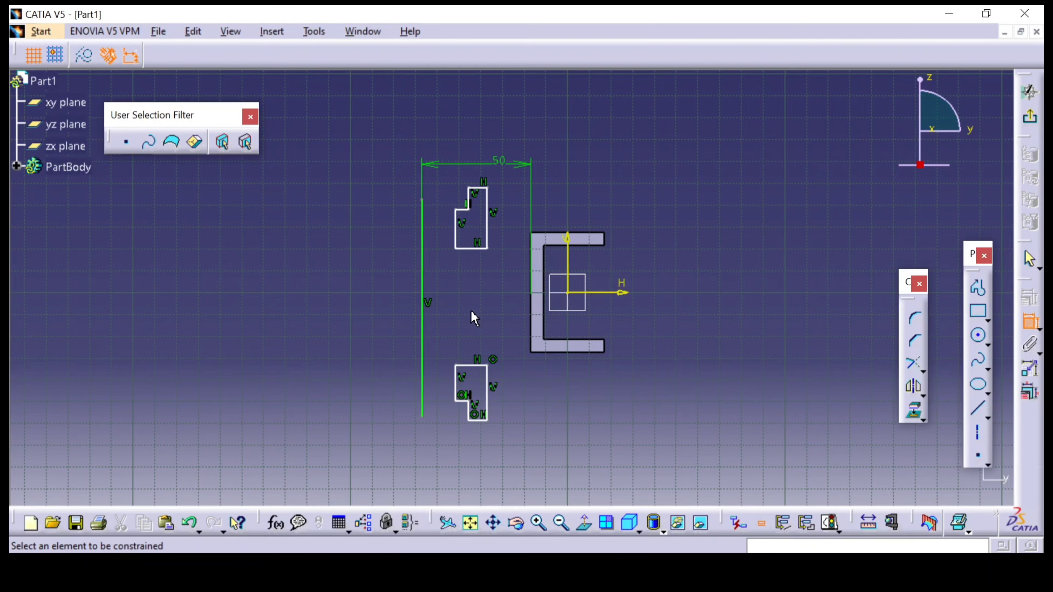
pyautogui.click(477, 420)
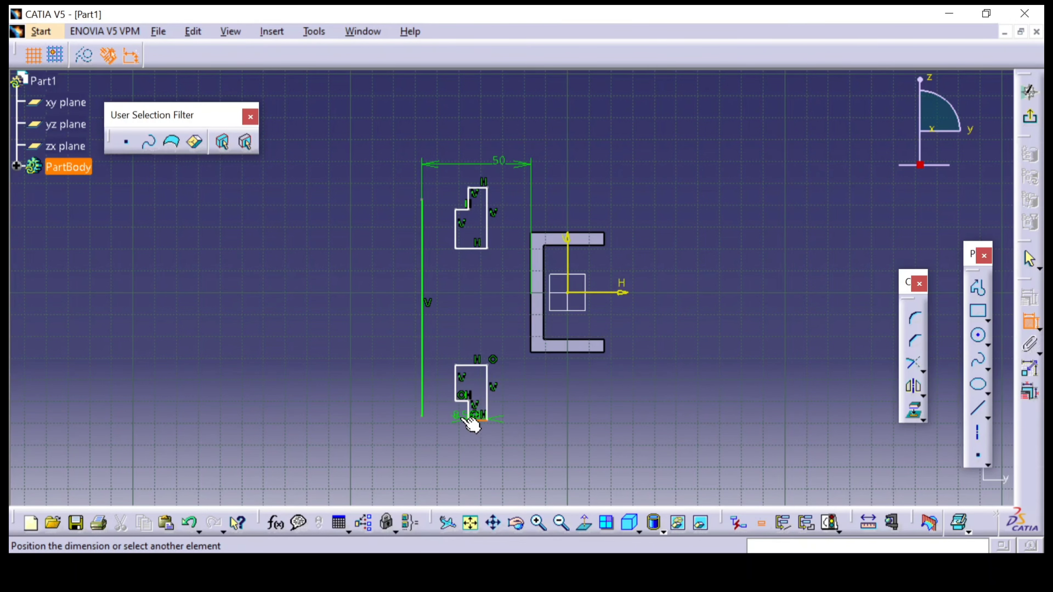
pyautogui.moveTo(459, 434)
pyautogui.keyDown('ctrl'); pyautogui.mouseDown(button='middle')
pyautogui.moveTo(500, 353)
pyautogui.moveTo(594, 93)
pyautogui.mouseUp(button='middle'); pyautogui.keyUp('ctrl')
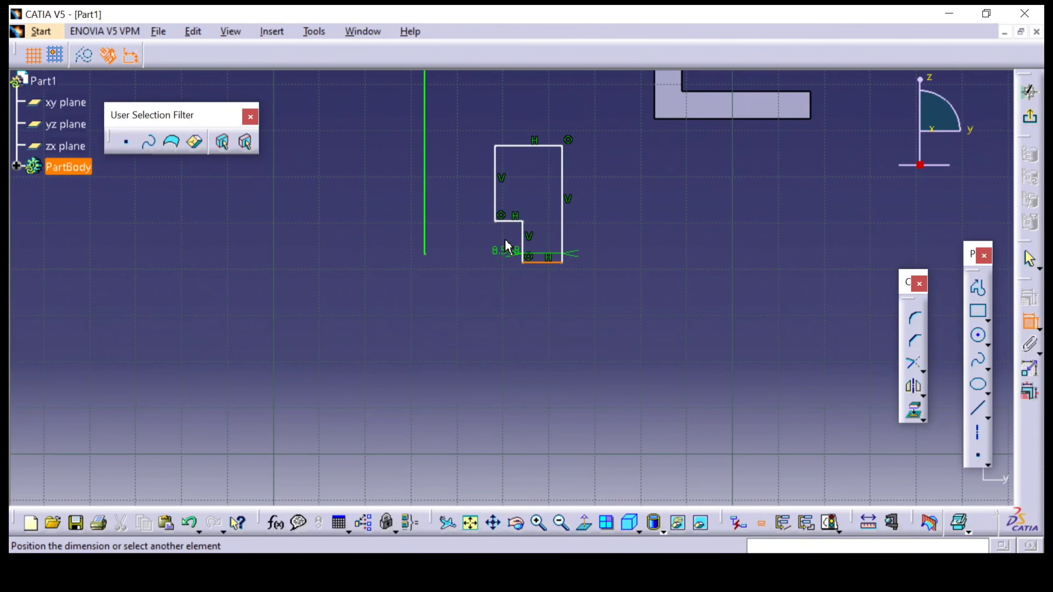
pyautogui.click(508, 221)
pyautogui.click(479, 262)
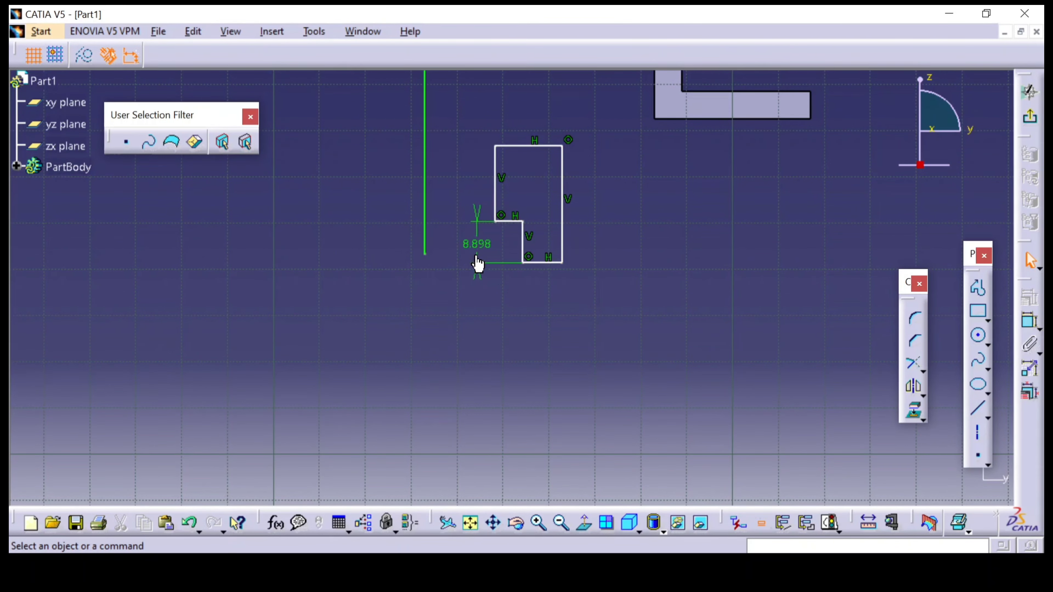
pyautogui.hotkey('alt', 'Tab')
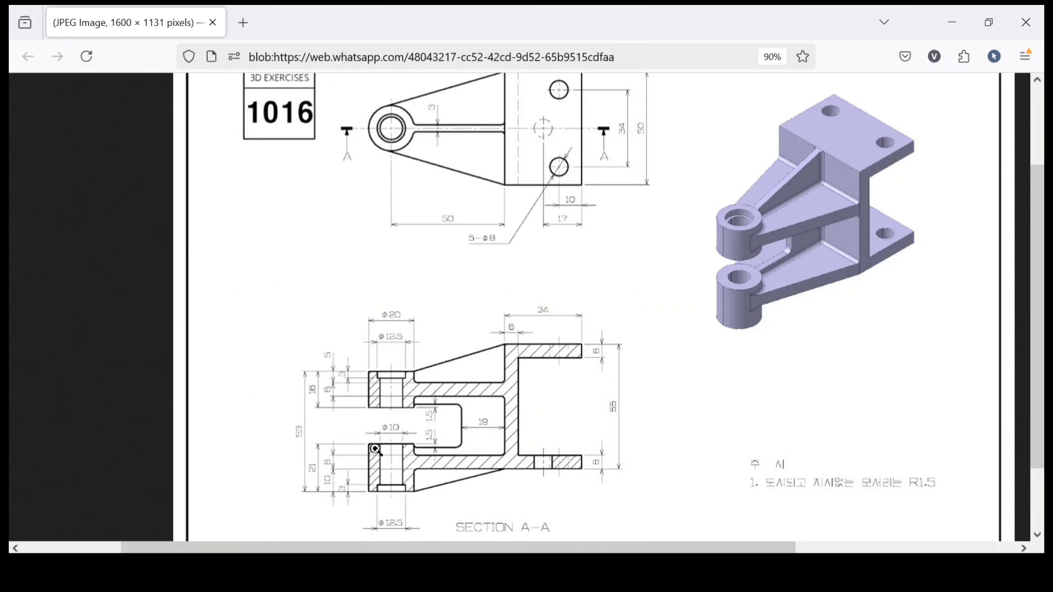
pyautogui.moveTo(464, 570)
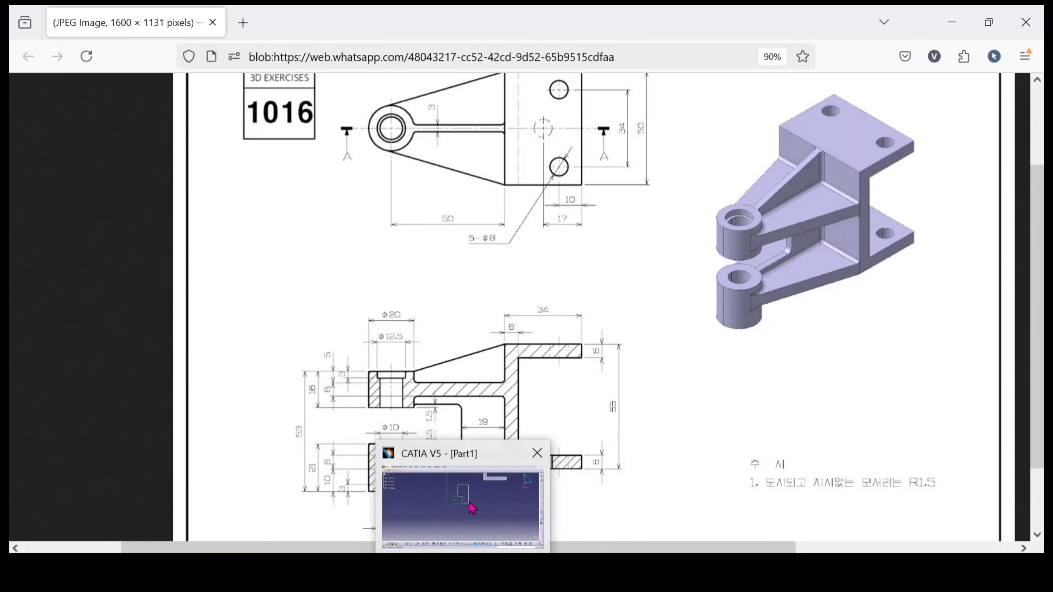
pyautogui.click(471, 503)
pyautogui.doubleClick(478, 244)
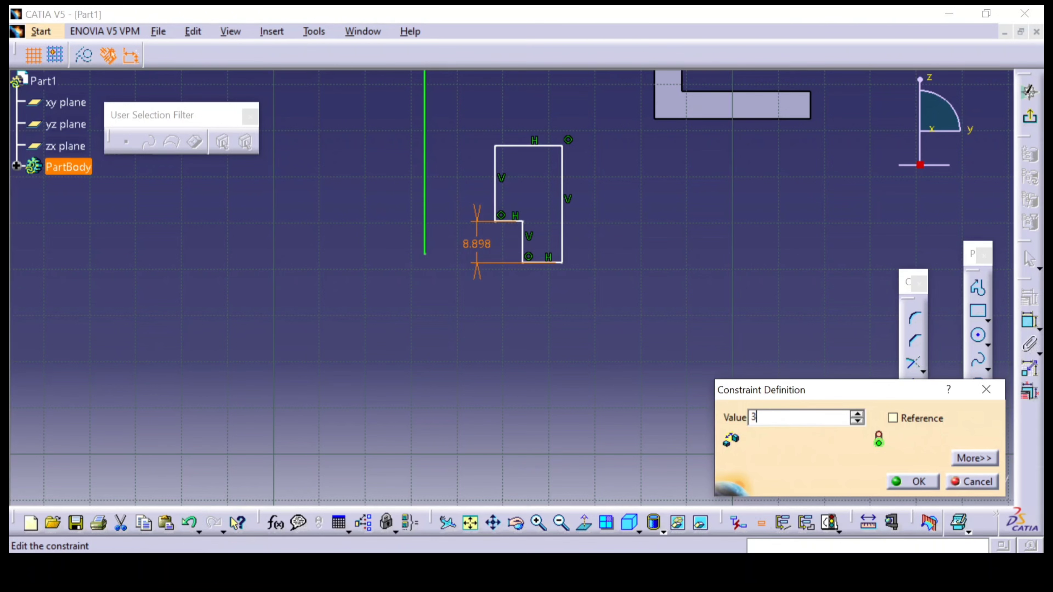
pyautogui.write('3')
pyautogui.press('Return')
# Constrain the step height of the upper stepped profile to 3 mm
pyautogui.moveTo(585, 361)
pyautogui.mouseDown(button='middle')
pyautogui.moveTo(579, 352)
pyautogui.moveTo(642, 330)
pyautogui.moveTo(634, 365)
pyautogui.mouseUp(button='middle')
pyautogui.moveTo(595, 149); pyautogui.dragTo(593, 349, button='middle')
pyautogui.click(594, 349)
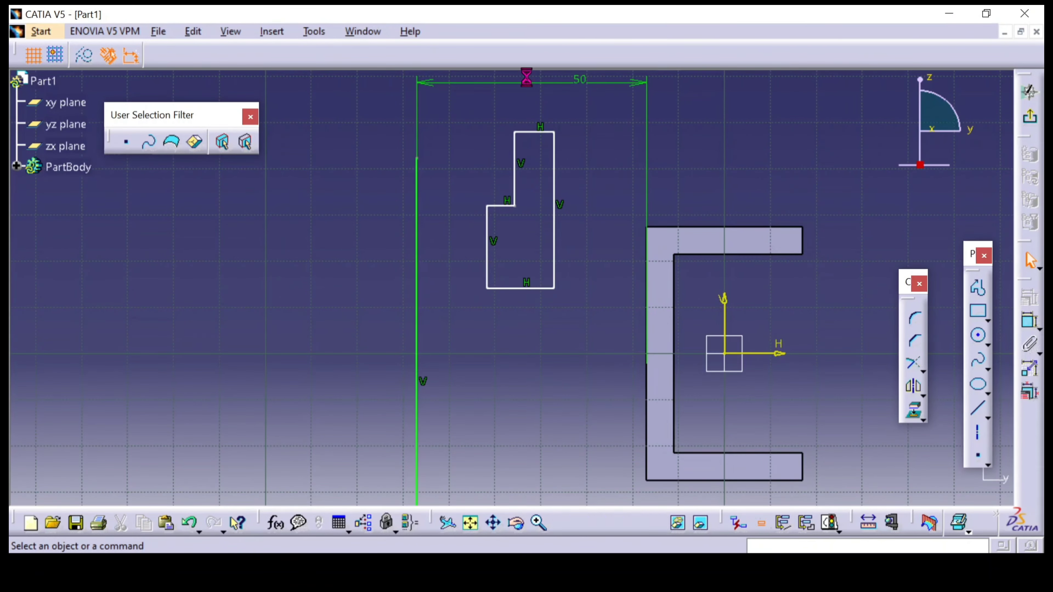
pyautogui.click(1024, 324)
pyautogui.click(549, 132)
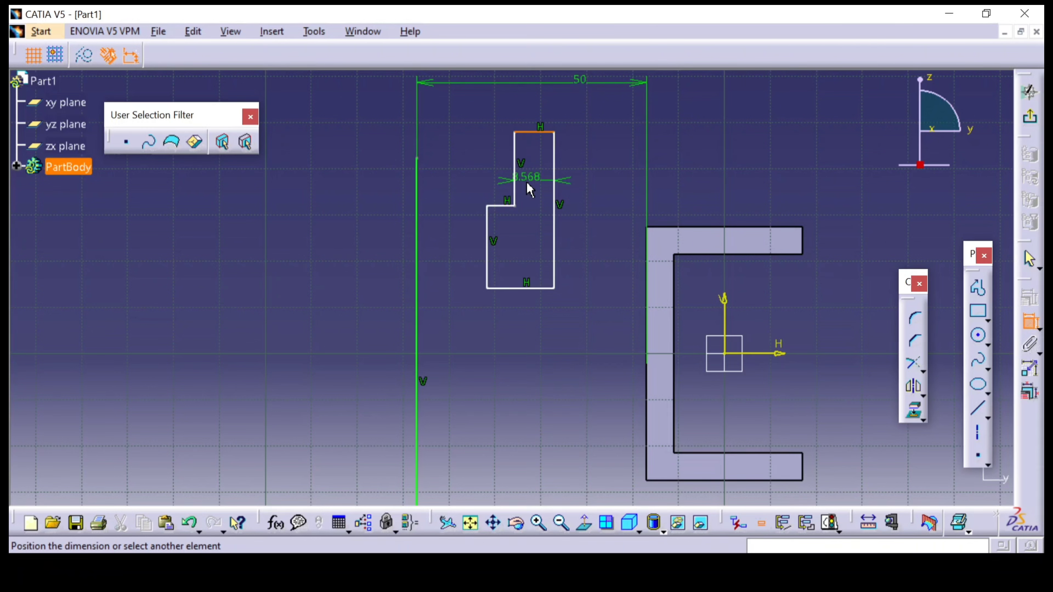
pyautogui.click(508, 207)
pyautogui.click(479, 163)
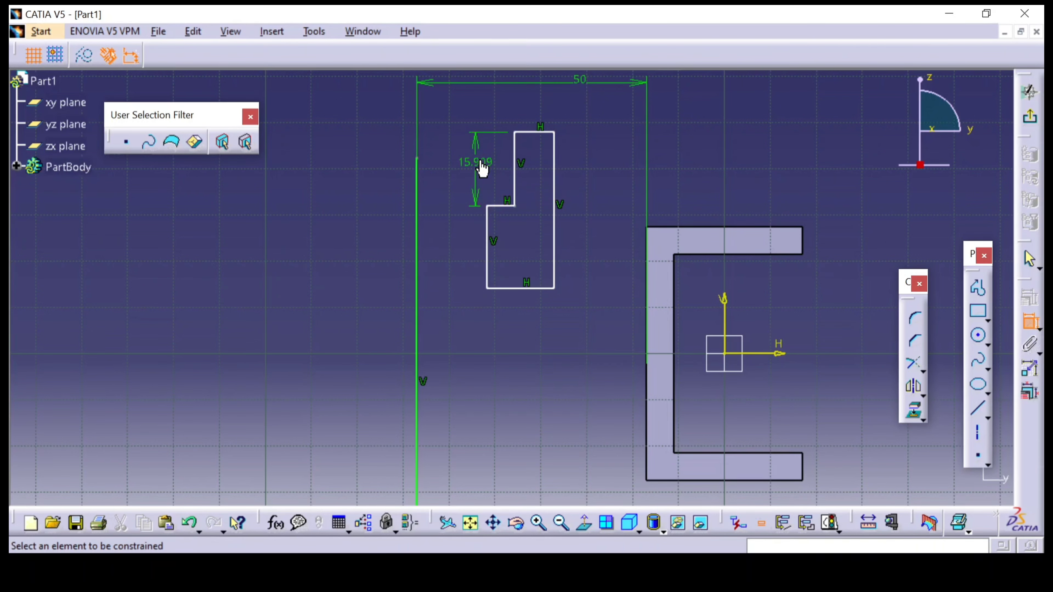
pyautogui.doubleClick(483, 168)
pyautogui.write('3')
pyautogui.press('Return')
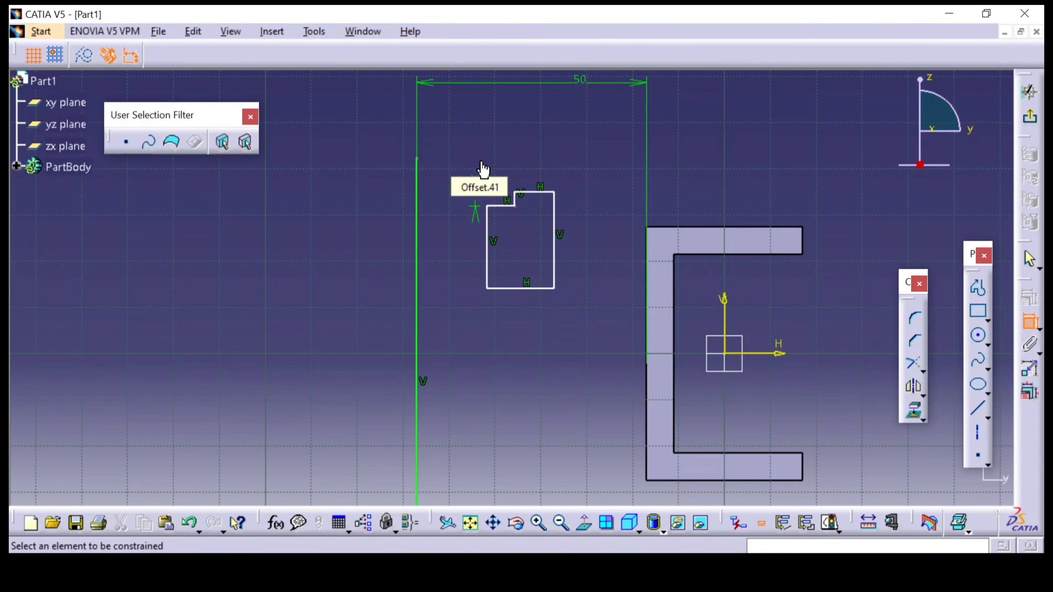
# Constrain the overall height of the upper profile to 16 mm, as given in section A-A of the reference drawing
pyautogui.moveTo(539, 318); pyautogui.dragTo(544, 250, button='middle')
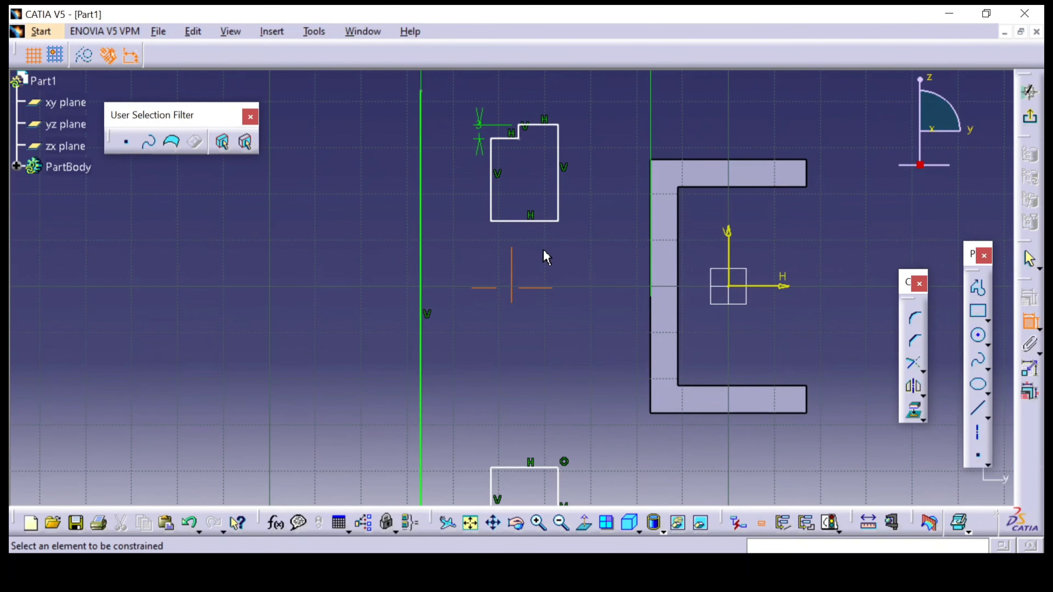
pyautogui.click(541, 124)
pyautogui.click(528, 221)
pyautogui.click(606, 191)
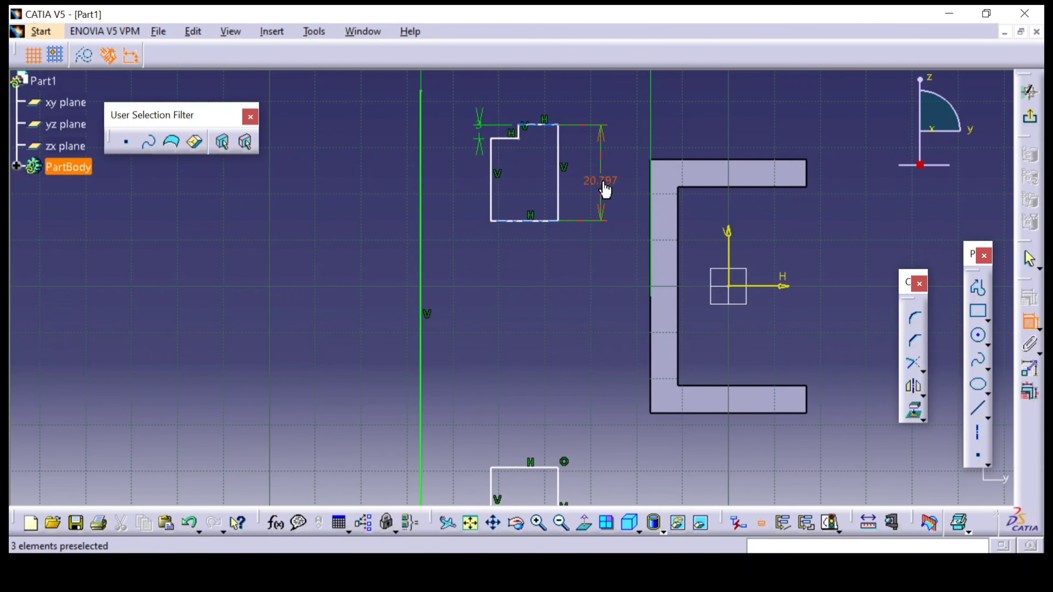
pyautogui.doubleClick(605, 188)
pyautogui.hotkey('alt', 'Tab')
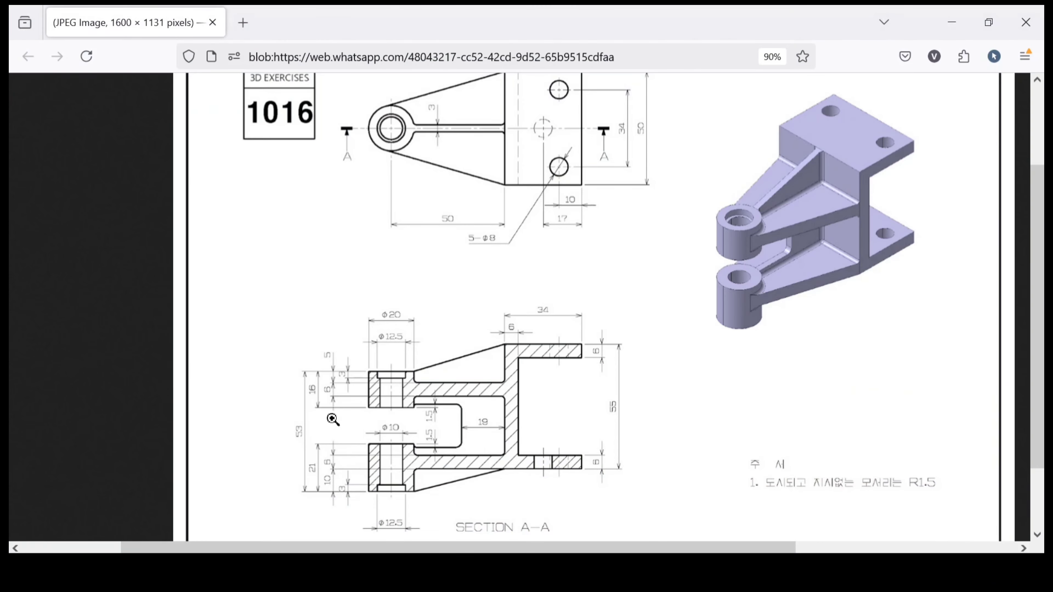
pyautogui.hotkey('alt', 'Tab')
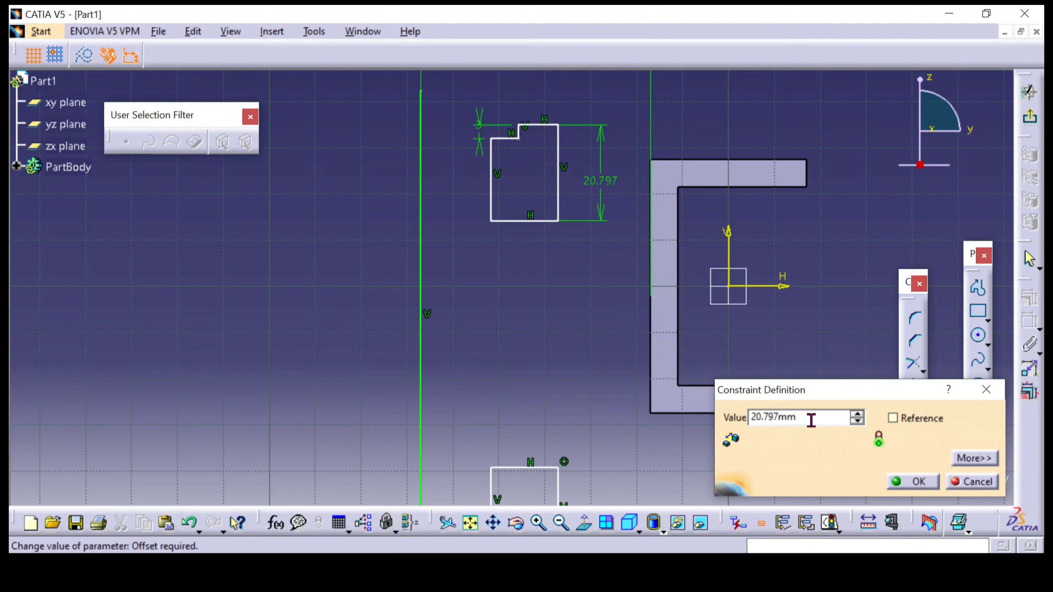
pyautogui.moveTo(811, 421); pyautogui.dragTo(706, 419)
pyautogui.write('16')
pyautogui.press('Return')
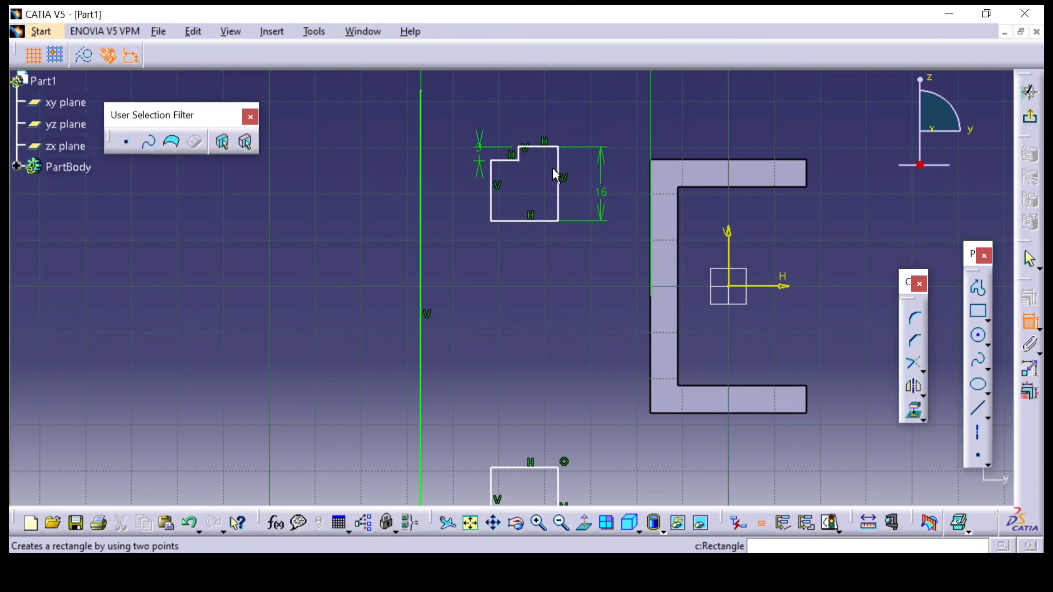
# Check the bore diameter in section A-A and constrain the upper profile's inner vertical edge 5 mm from the vertical line
pyautogui.click(493, 204)
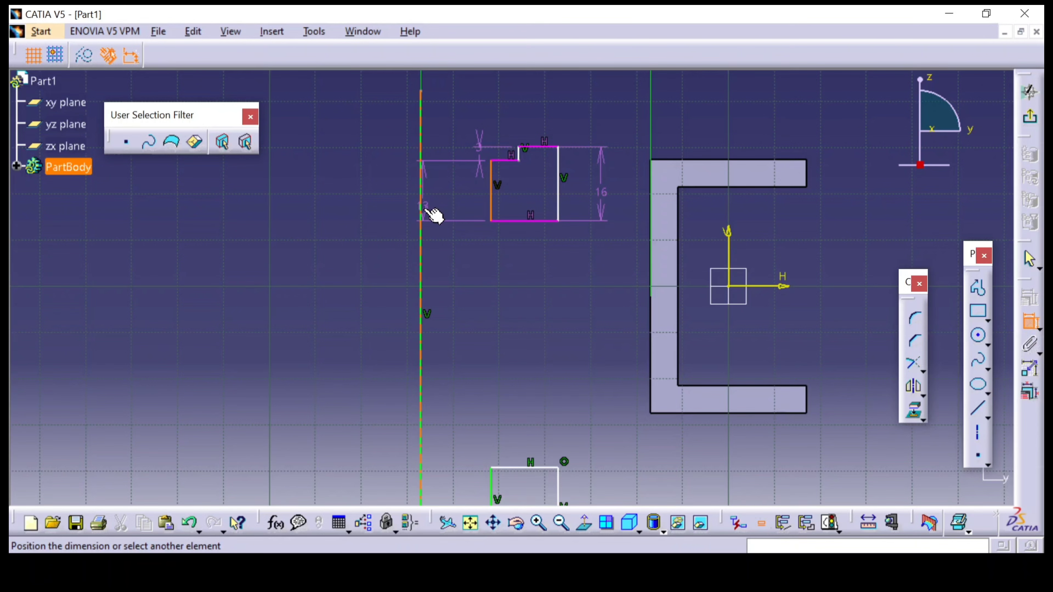
pyautogui.click(442, 170)
pyautogui.doubleClick(448, 173)
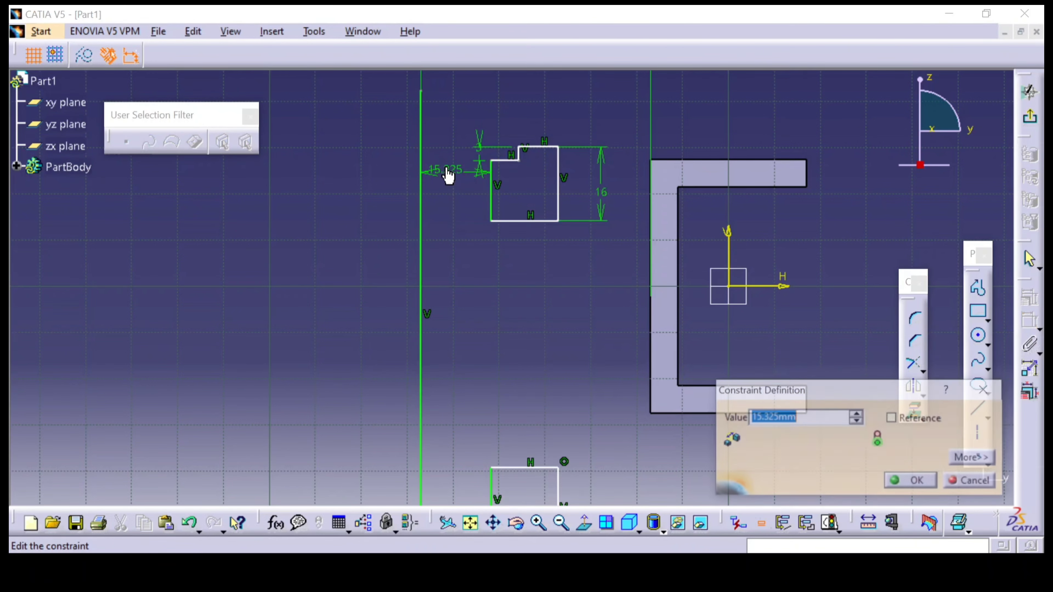
pyautogui.click(402, 570)
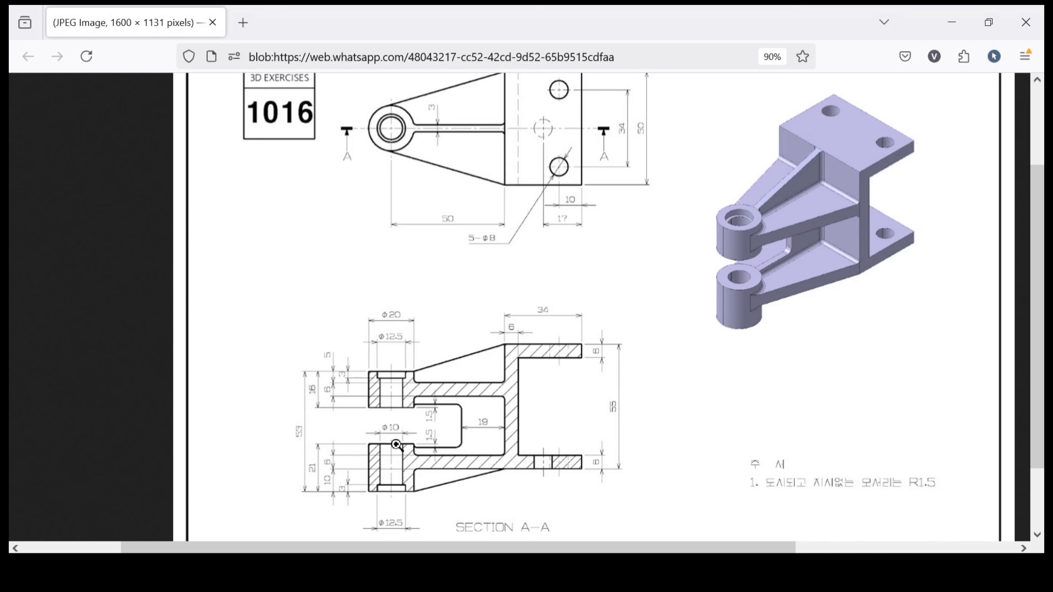
pyautogui.moveTo(464, 571)
pyautogui.click(477, 496)
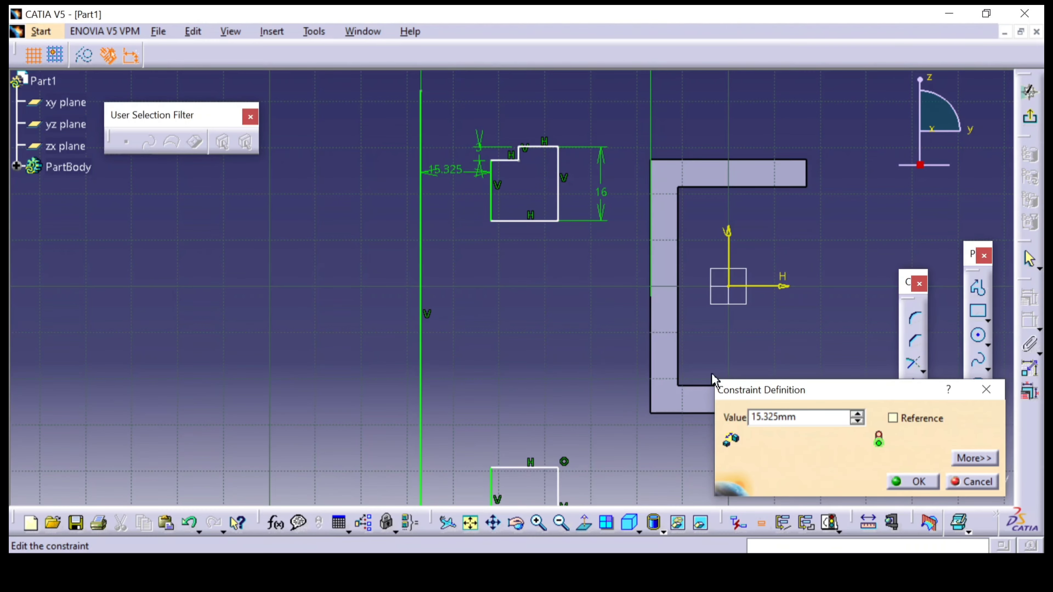
pyautogui.click(806, 422)
pyautogui.write('5')
pyautogui.press('Return')
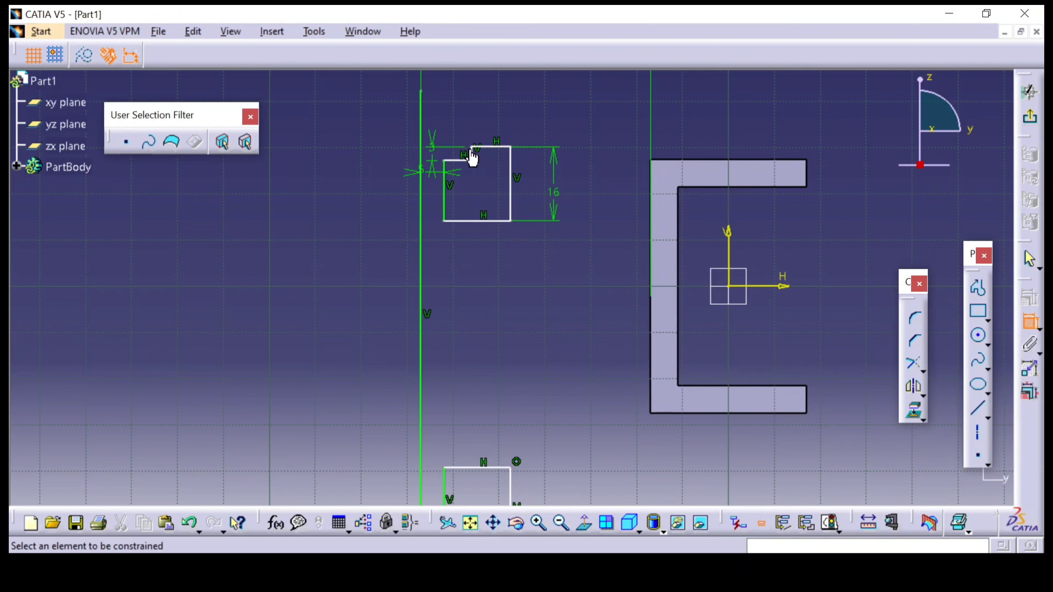
# Constrain the short vertical edge of the upper profile's step to 12.5/2 mm from the vertical line
pyautogui.click(464, 160)
pyautogui.click(421, 156)
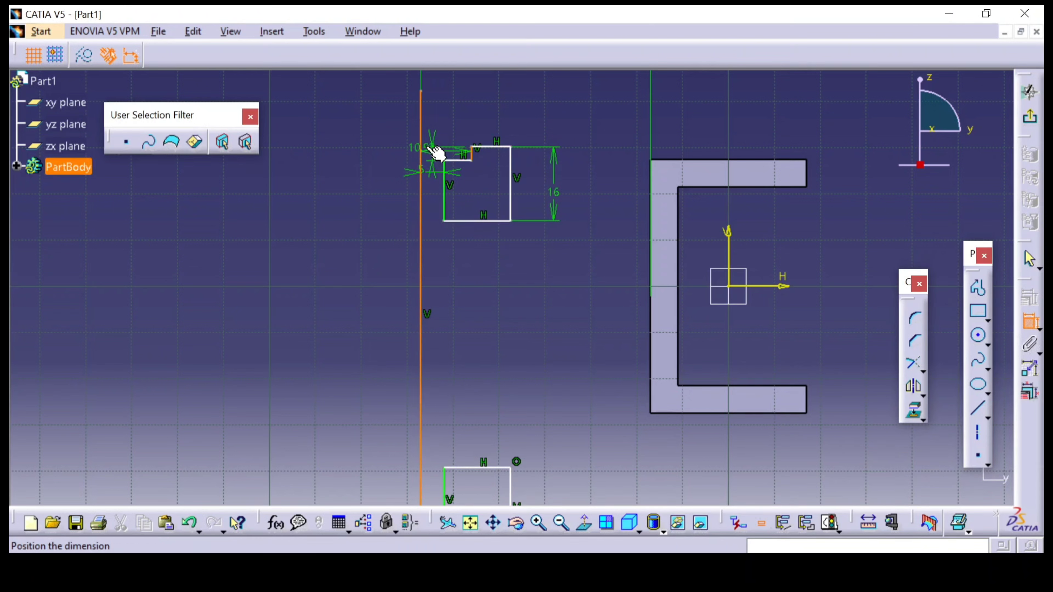
pyautogui.click(456, 104)
pyautogui.doubleClick(441, 100)
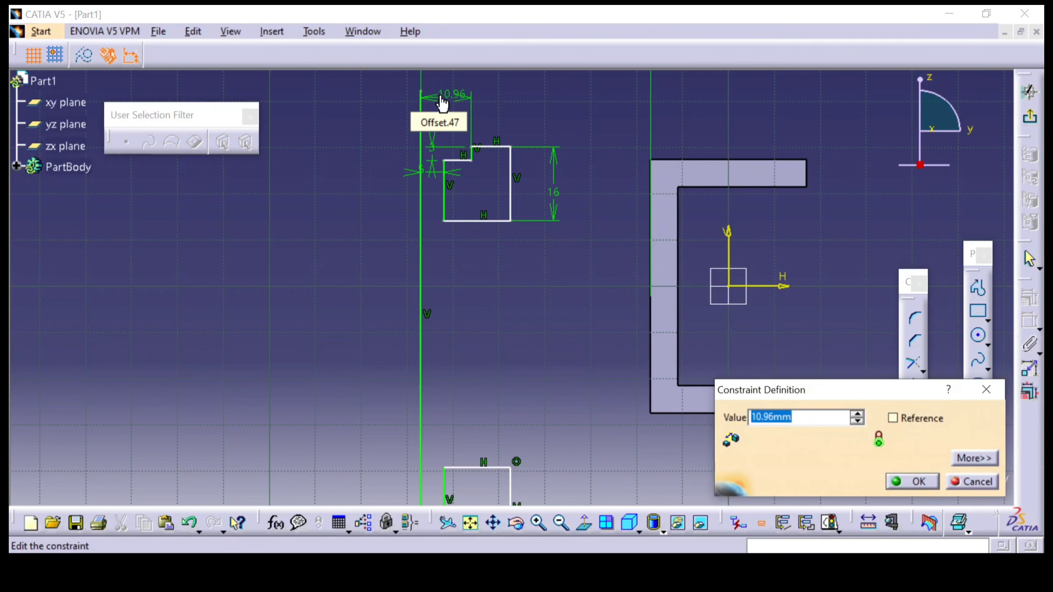
pyautogui.write('12.5/2')
pyautogui.press('Return')
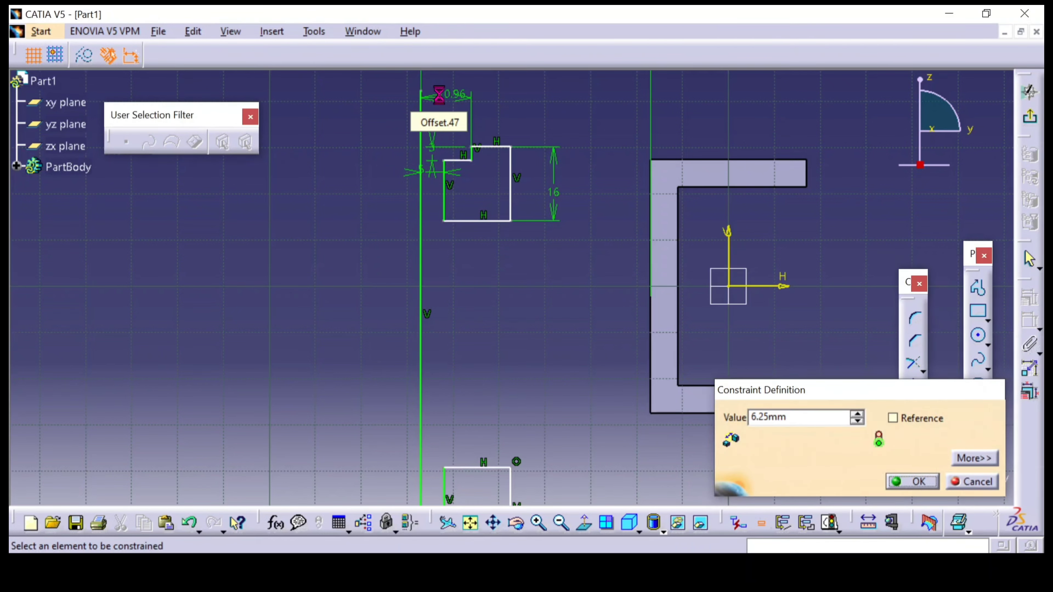
# Constrain the outer vertical edge of the upper stepped profile to 20/2 mm from the vertical line
pyautogui.click(511, 190)
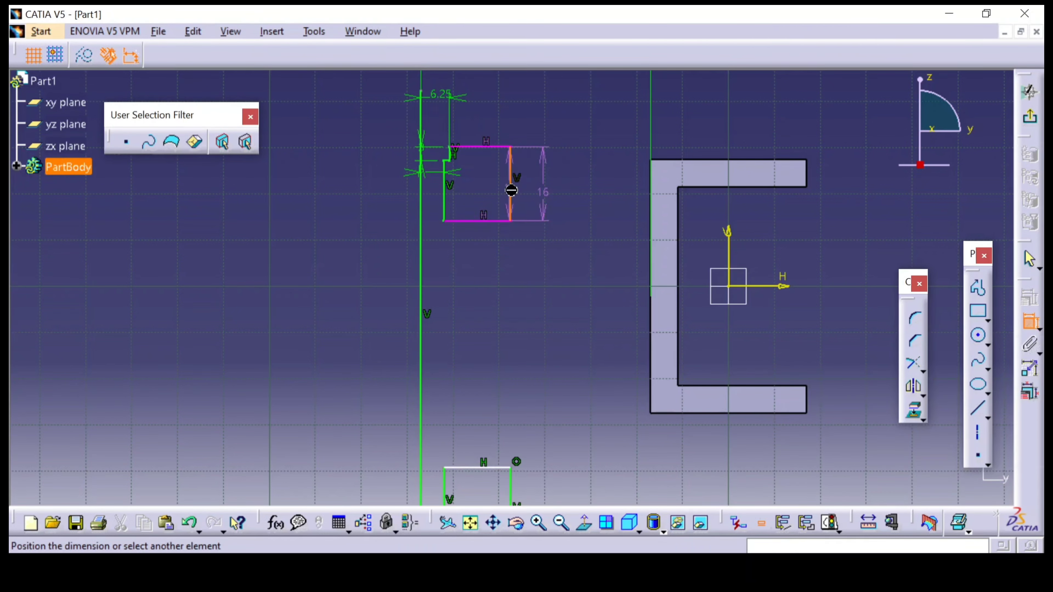
pyautogui.click(423, 226)
pyautogui.click(440, 287)
pyautogui.doubleClick(442, 284)
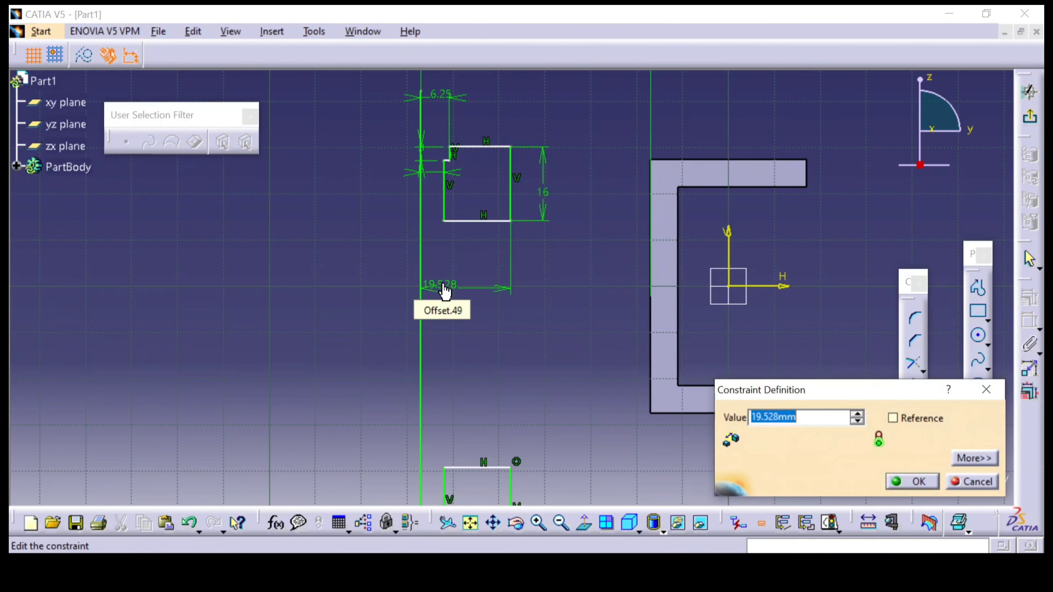
pyautogui.write('20/2')
pyautogui.press('Return')
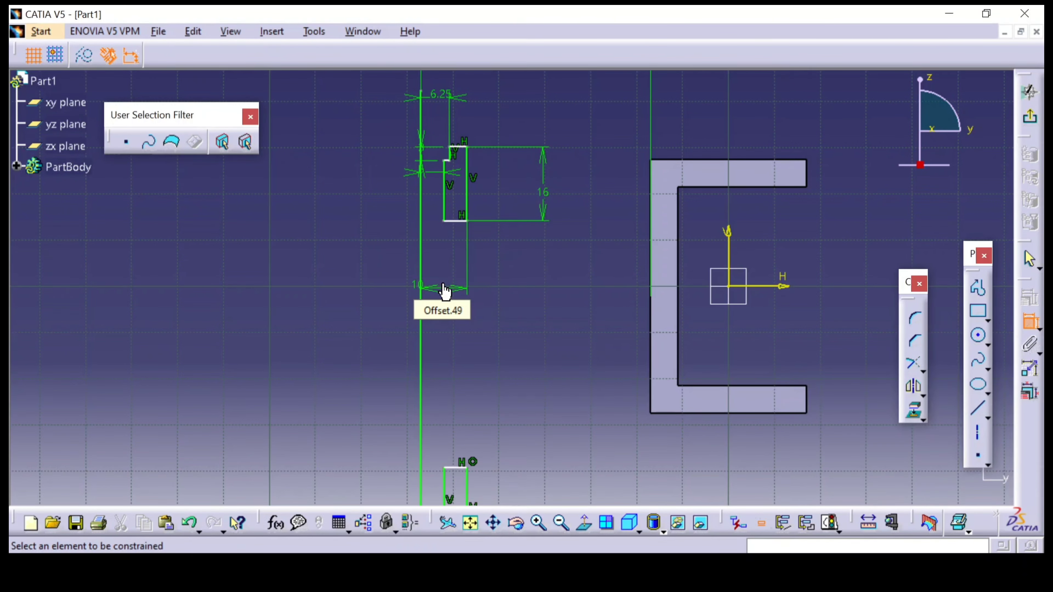
# Constrain the overall height of the lower stepped profile to 21 mm, as given in section A-A of the reference drawing
pyautogui.hotkey('alt', 'Tab')
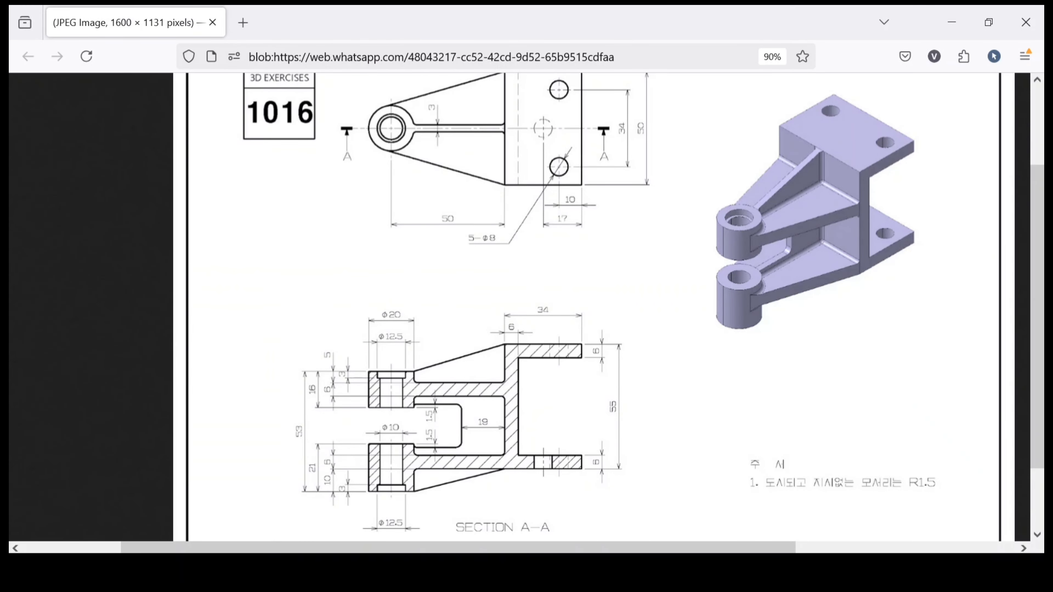
pyautogui.hotkey('alt', 'Tab')
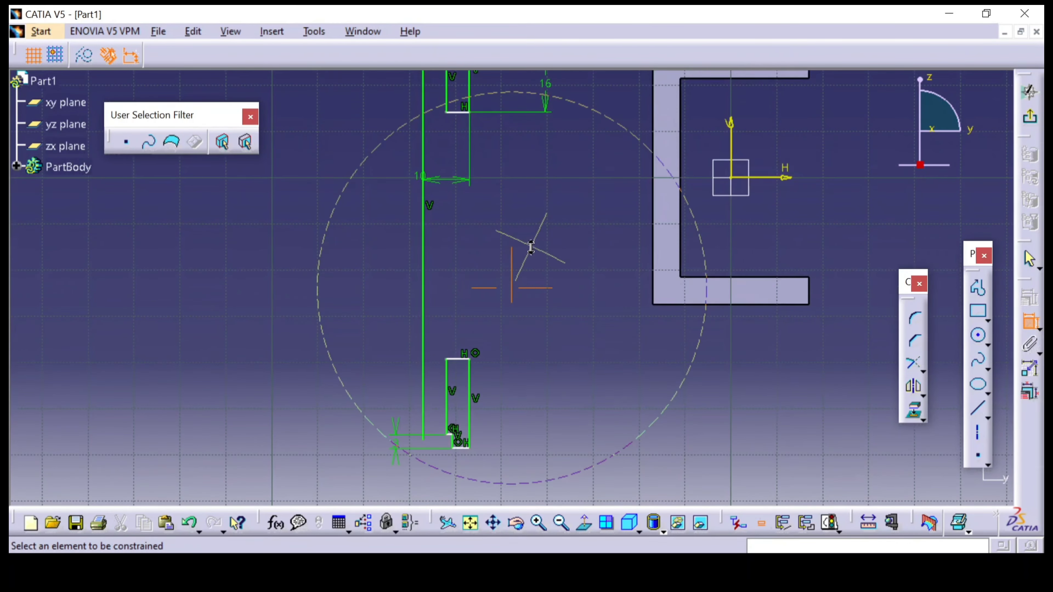
pyautogui.moveTo(532, 247)
pyautogui.mouseDown(button='middle')
pyautogui.moveTo(548, 345)
pyautogui.moveTo(550, 308)
pyautogui.mouseUp(button='middle')
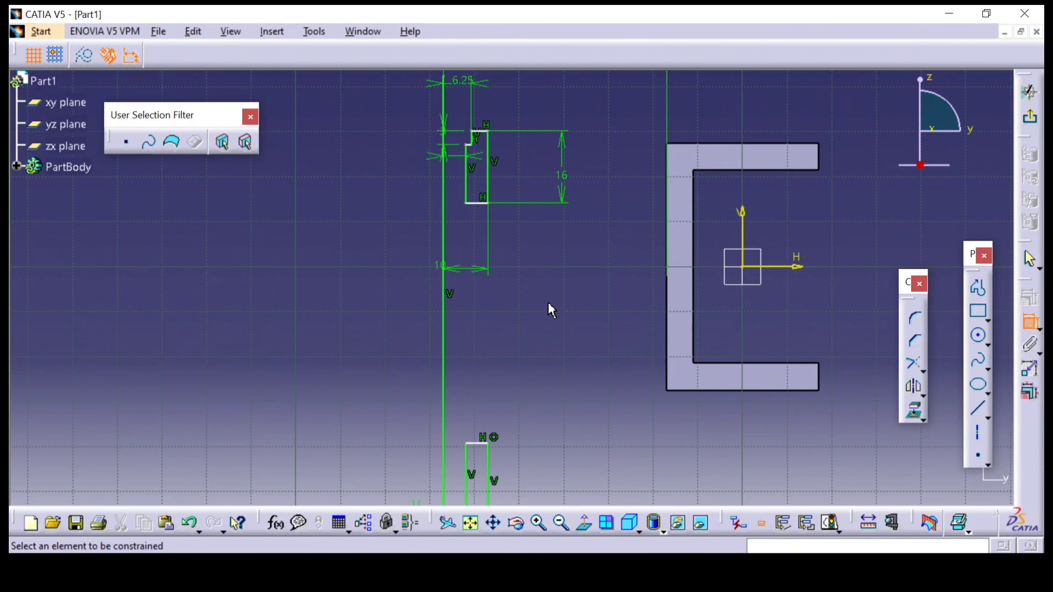
pyautogui.moveTo(509, 407); pyautogui.dragTo(538, 309, button='middle')
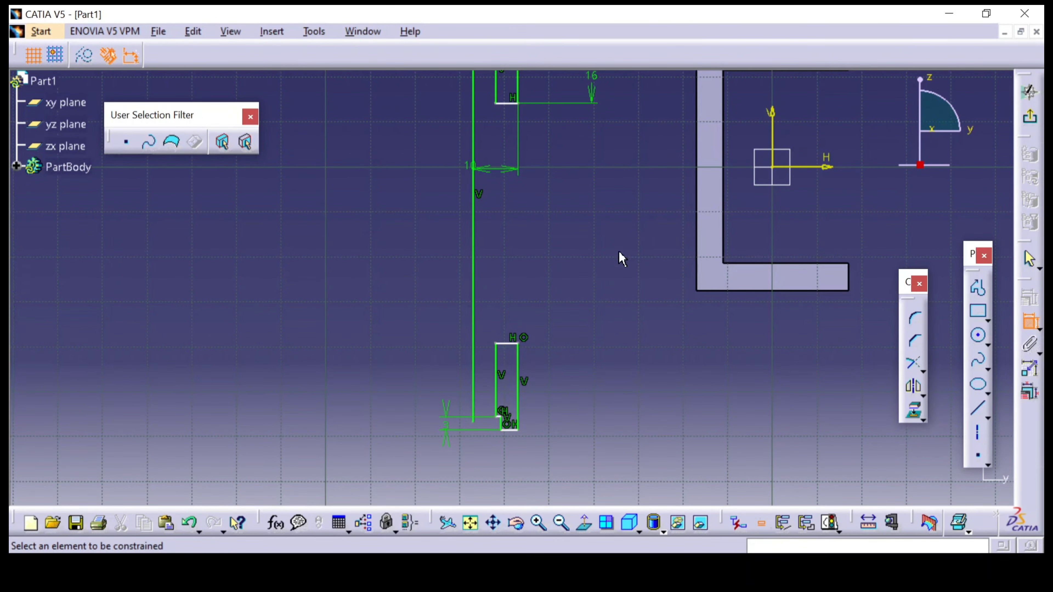
pyautogui.moveTo(539, 174); pyautogui.dragTo(534, 272, button='middle')
pyautogui.moveTo(583, 400); pyautogui.dragTo(588, 270, button='middle')
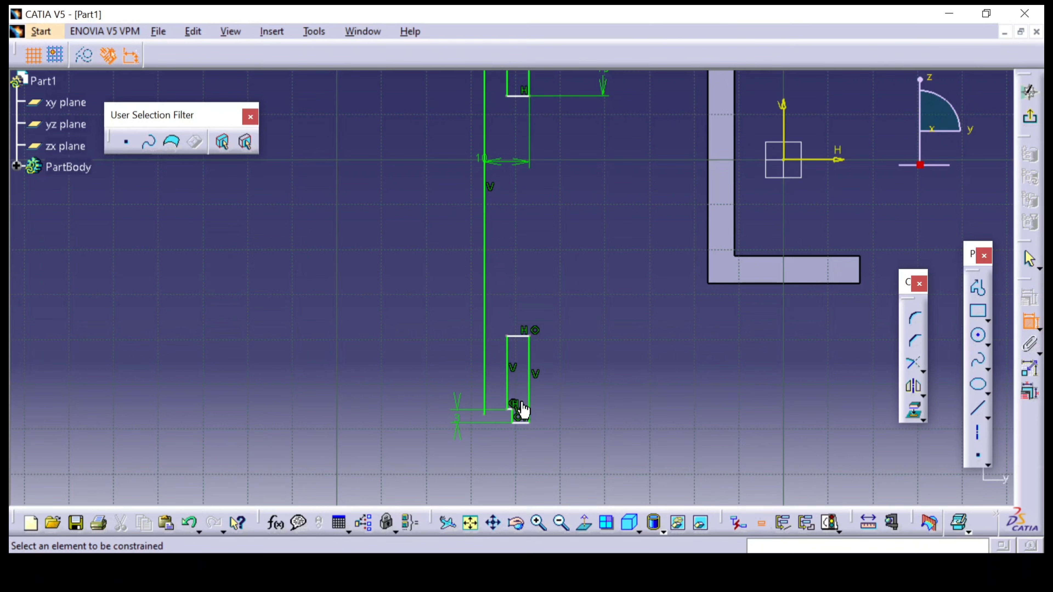
pyautogui.click(519, 337)
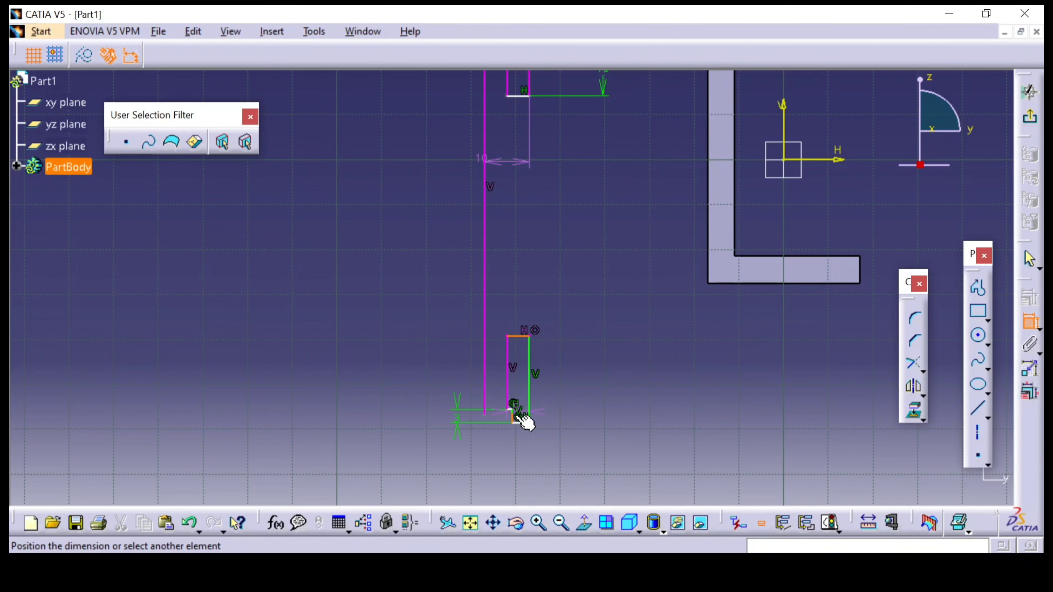
pyautogui.click(519, 424)
pyautogui.click(583, 382)
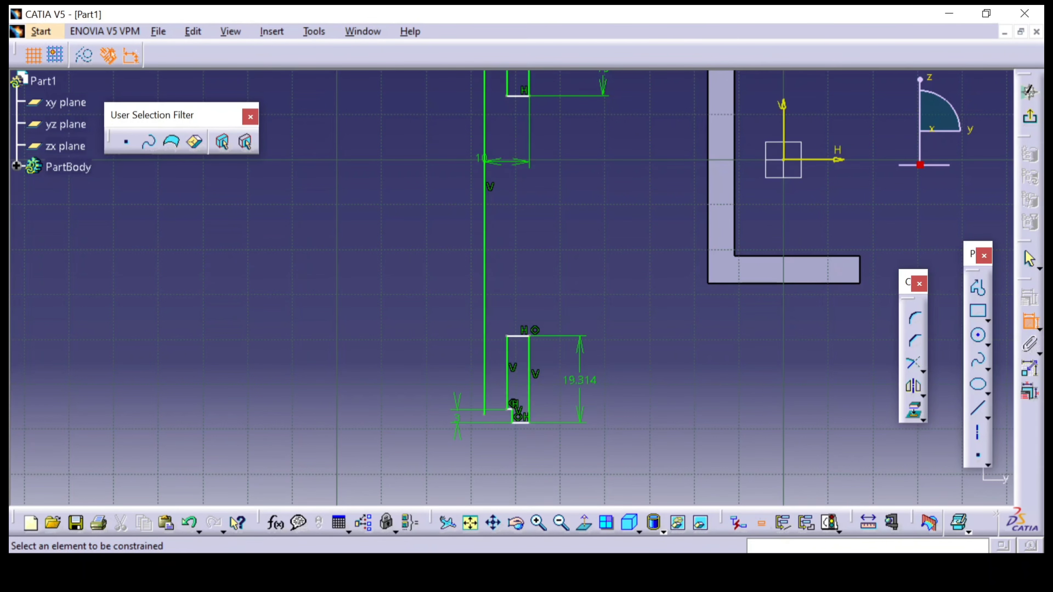
pyautogui.hotkey('alt', 'Tab')
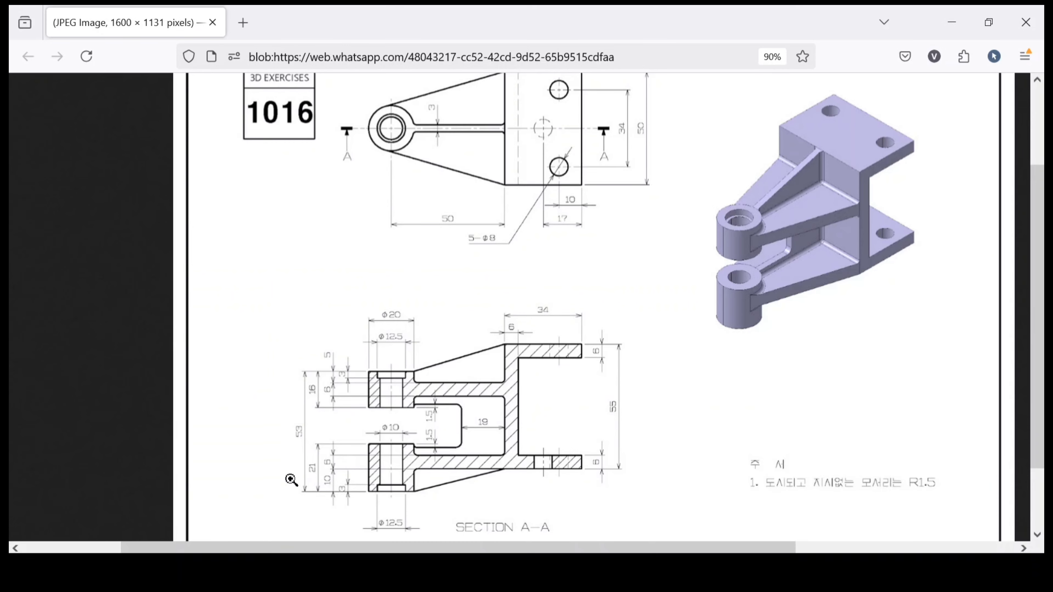
pyautogui.hotkey('alt', 'Tab')
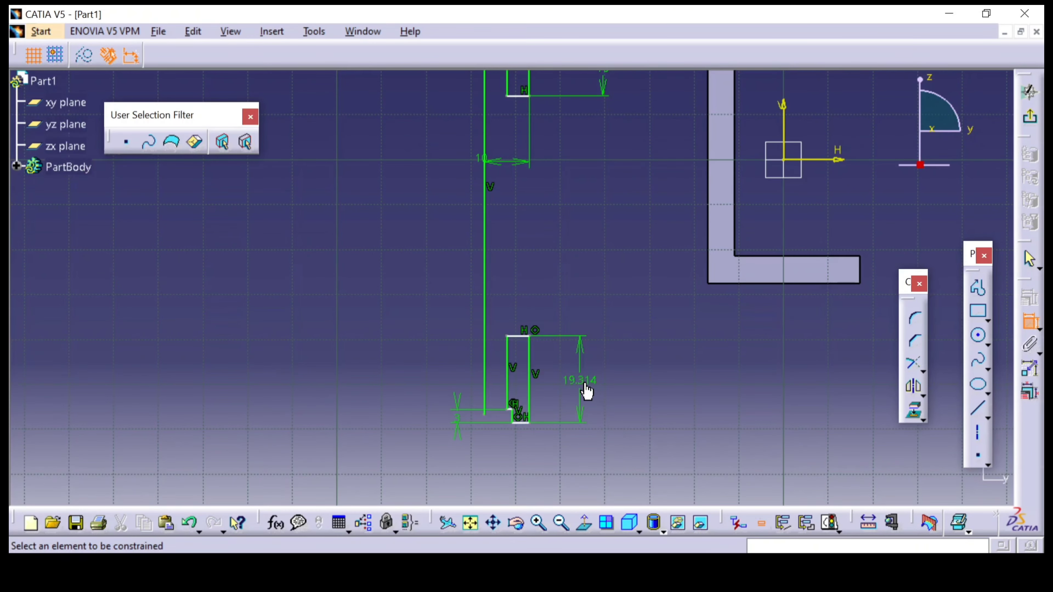
pyautogui.doubleClick(587, 390)
pyautogui.write('21mm')
pyautogui.press('Return')
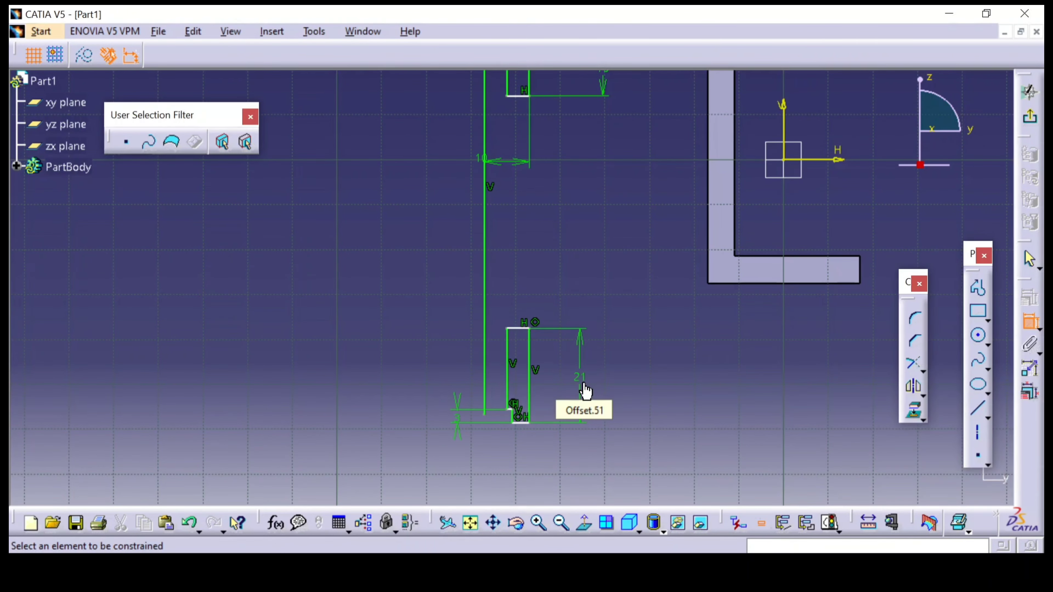
# Check section A-A and constrain the lower profile's bottom edge 10 mm from the bottom edge of the C-shaped pad
pyautogui.moveTo(654, 340)
pyautogui.mouseDown(button='middle')
pyautogui.moveTo(662, 377)
pyautogui.moveTo(594, 231)
pyautogui.moveTo(565, 240)
pyautogui.mouseUp(button='middle')
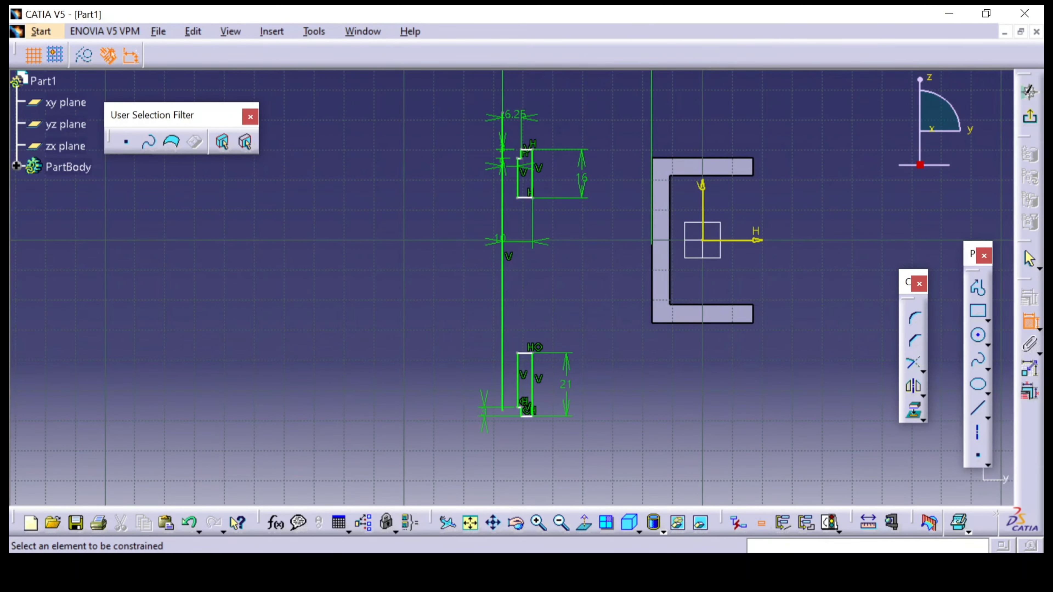
pyautogui.click(430, 511)
pyautogui.click(375, 397)
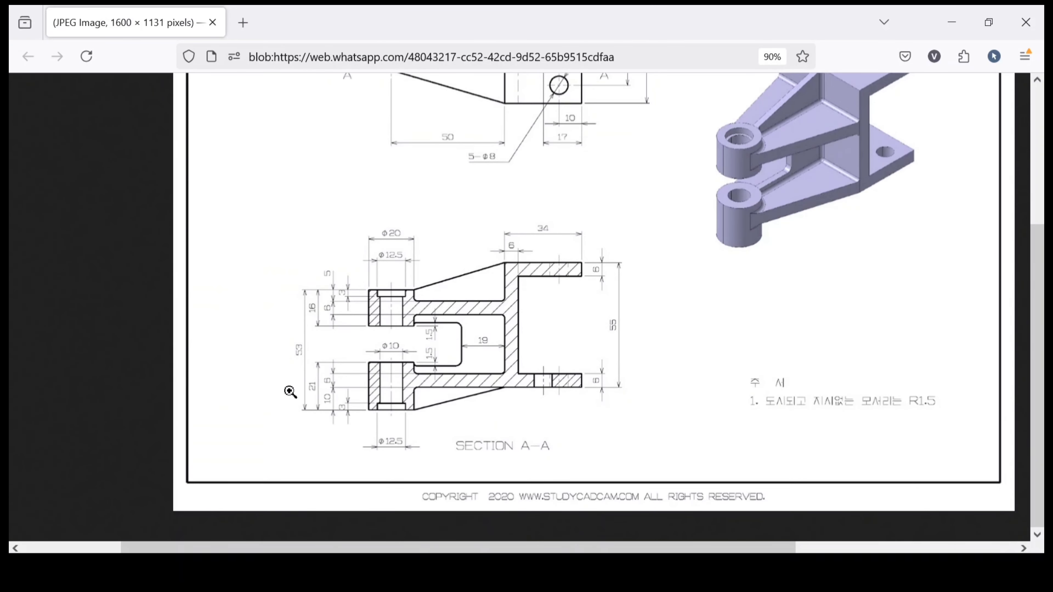
pyautogui.click(324, 286)
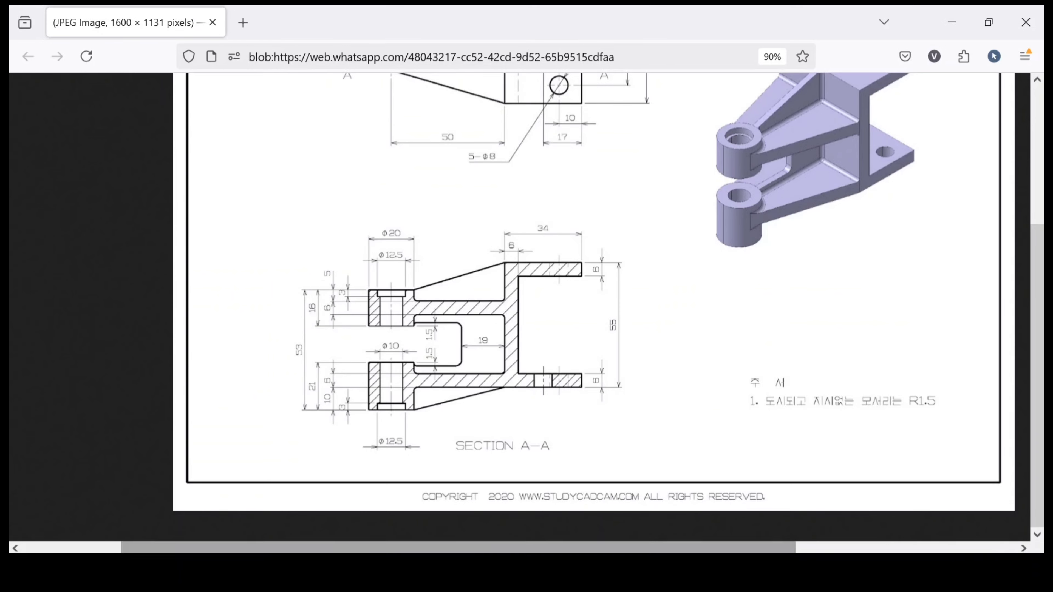
pyautogui.click(470, 520)
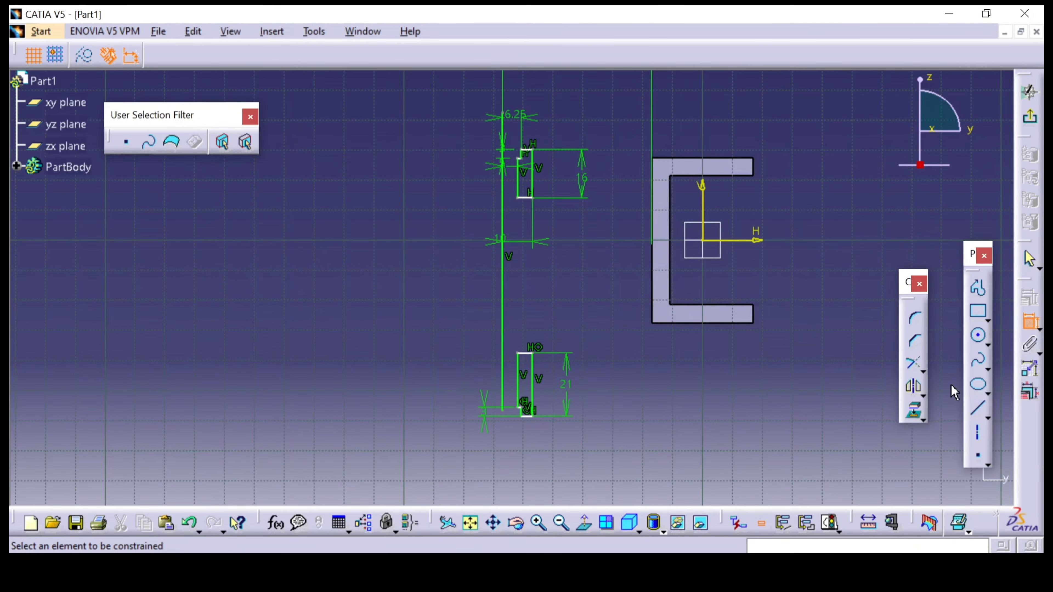
pyautogui.click(529, 416)
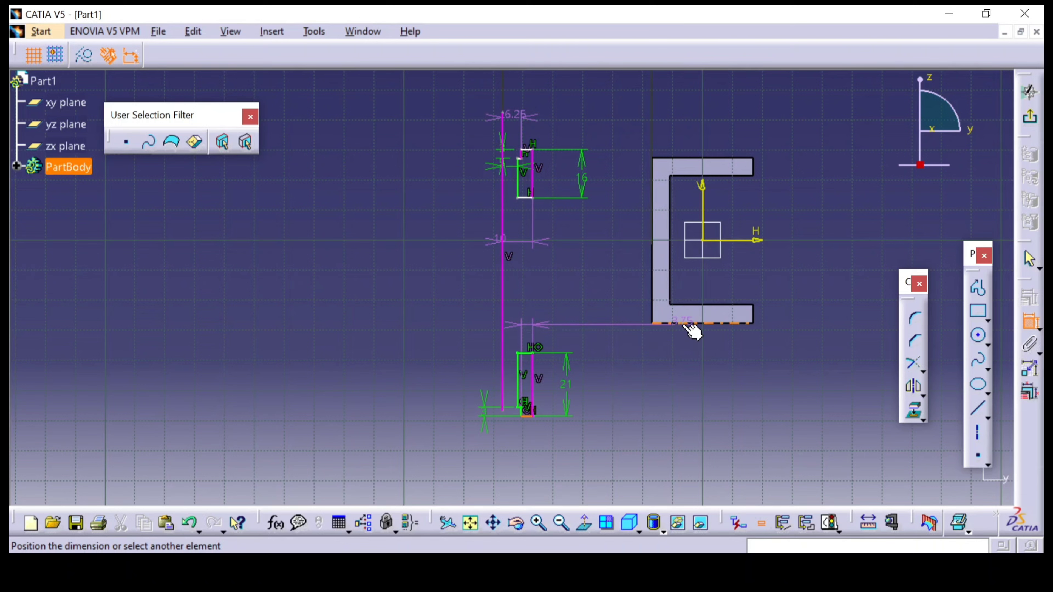
pyautogui.click(693, 330)
pyautogui.click(630, 360)
pyautogui.doubleClick(631, 354)
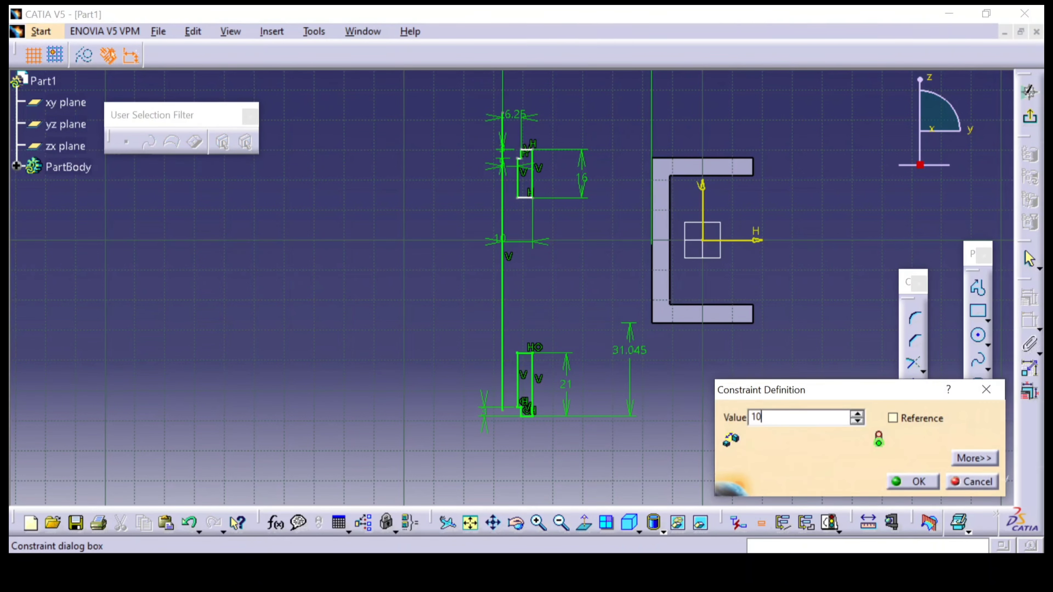
pyautogui.press('Return')
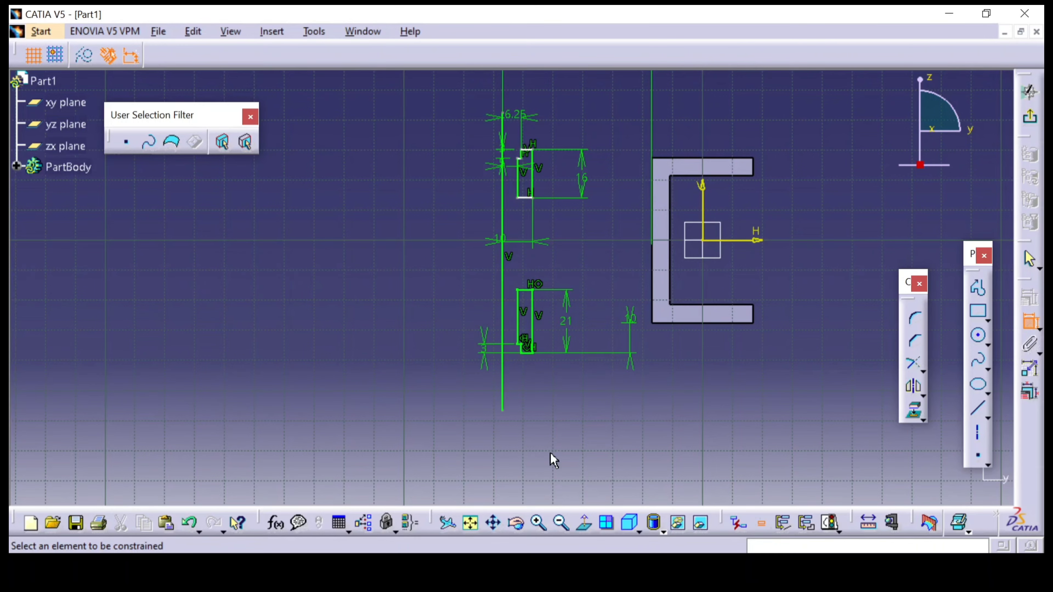
# Constrain the distance from the lower profile's bottom edge to the upper profile's top edge to 53 mm, per section A-A
pyautogui.hotkey('alt', 'Tab')
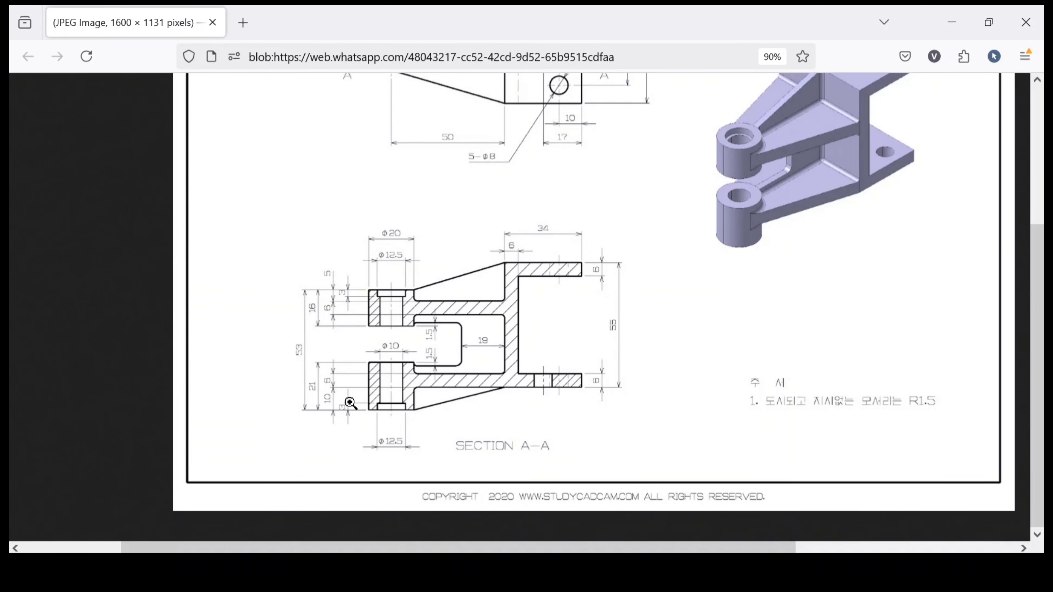
pyautogui.hotkey('alt', 'Tab')
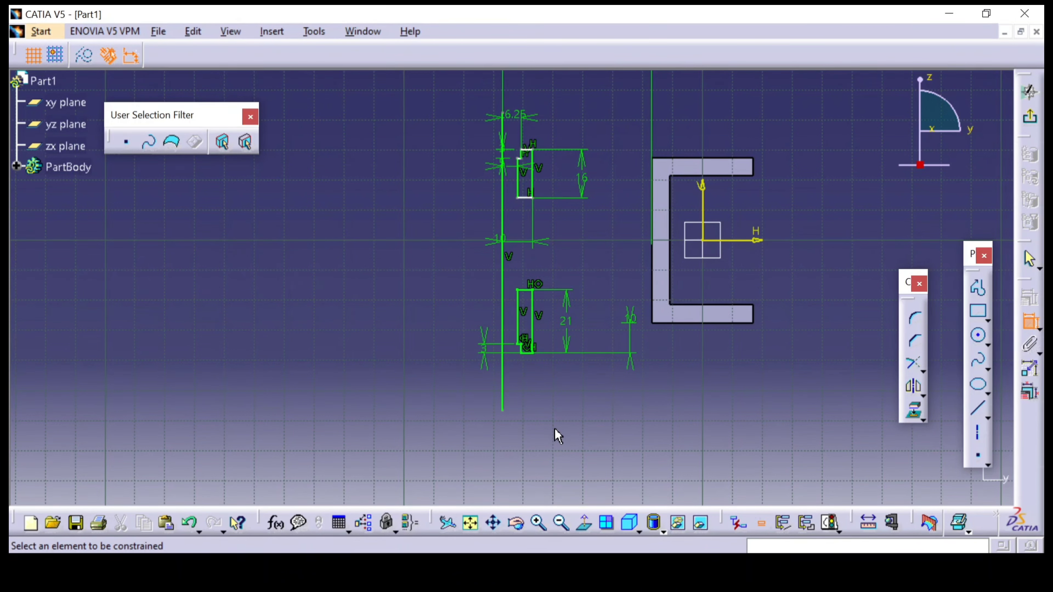
pyautogui.click(532, 352)
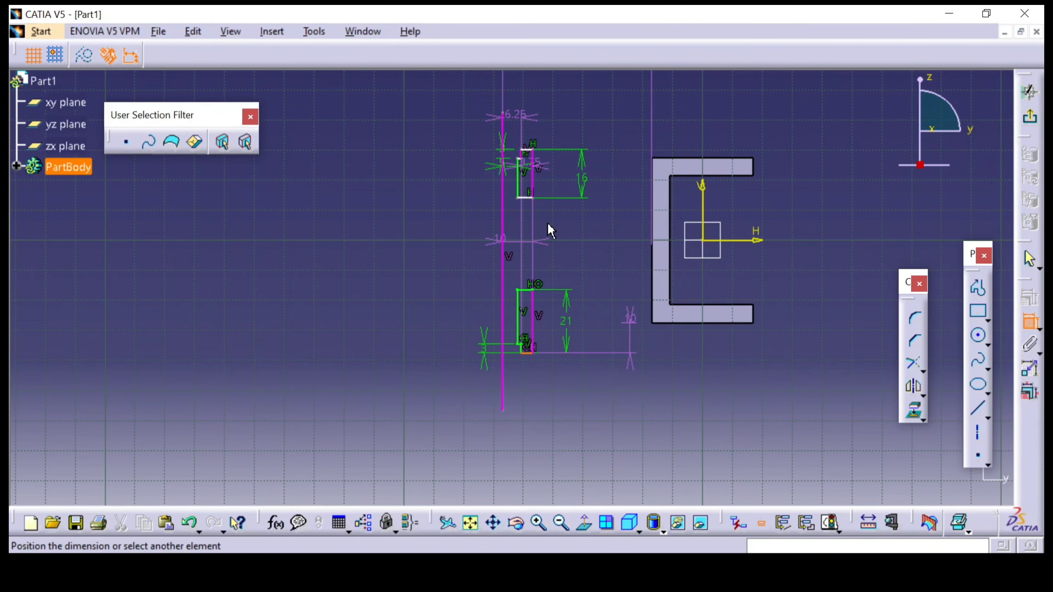
pyautogui.moveTo(562, 193); pyautogui.dragTo(608, 104, button='middle')
pyautogui.moveTo(623, 192); pyautogui.dragTo(587, 371, button='middle')
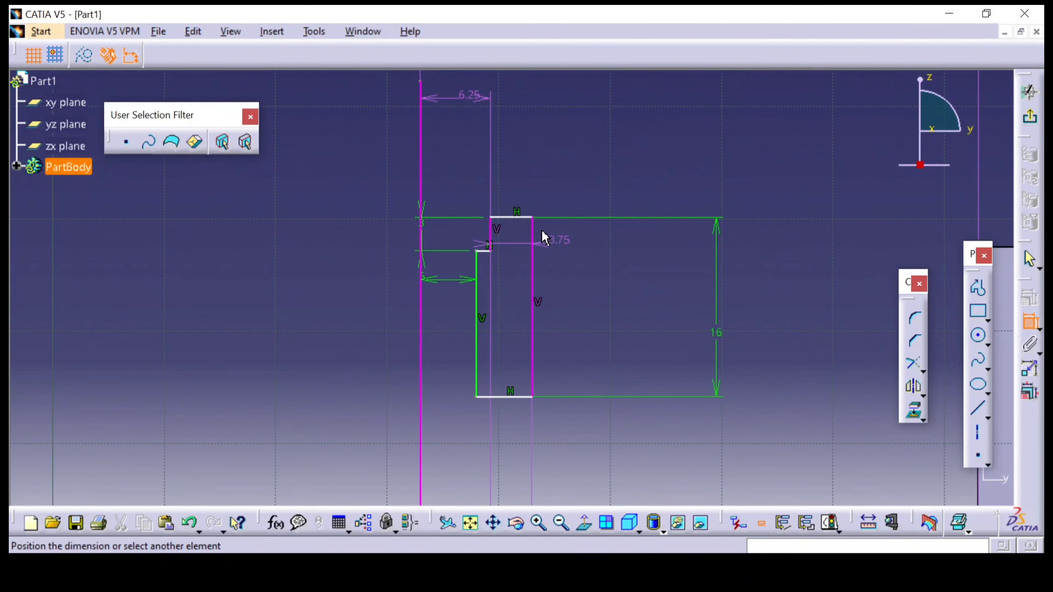
pyautogui.click(526, 223)
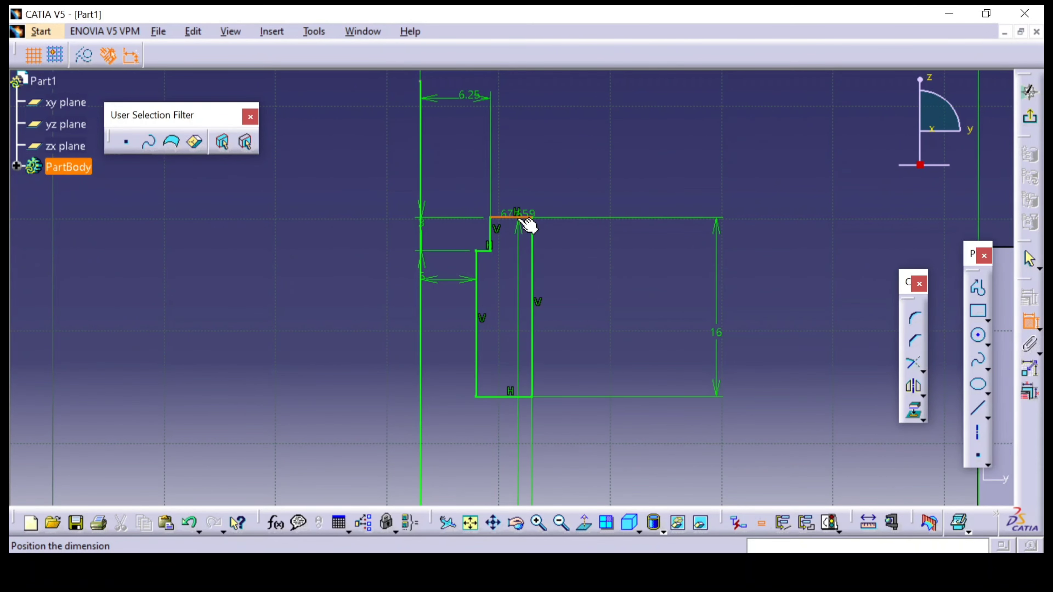
pyautogui.doubleClick(281, 236)
pyautogui.hotkey('alt', 'Tab')
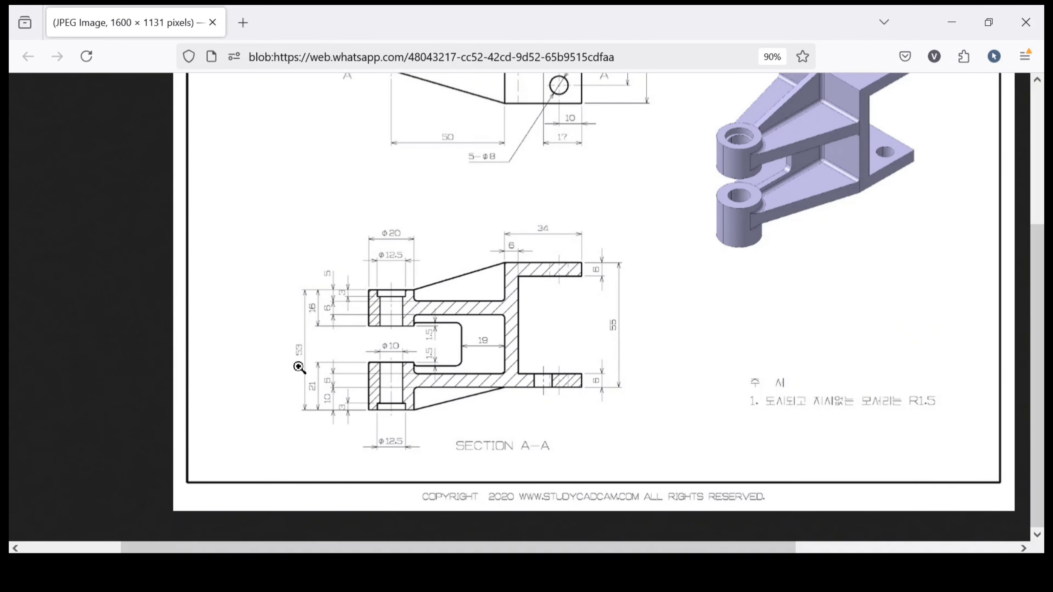
pyautogui.hotkey('alt', 'Tab')
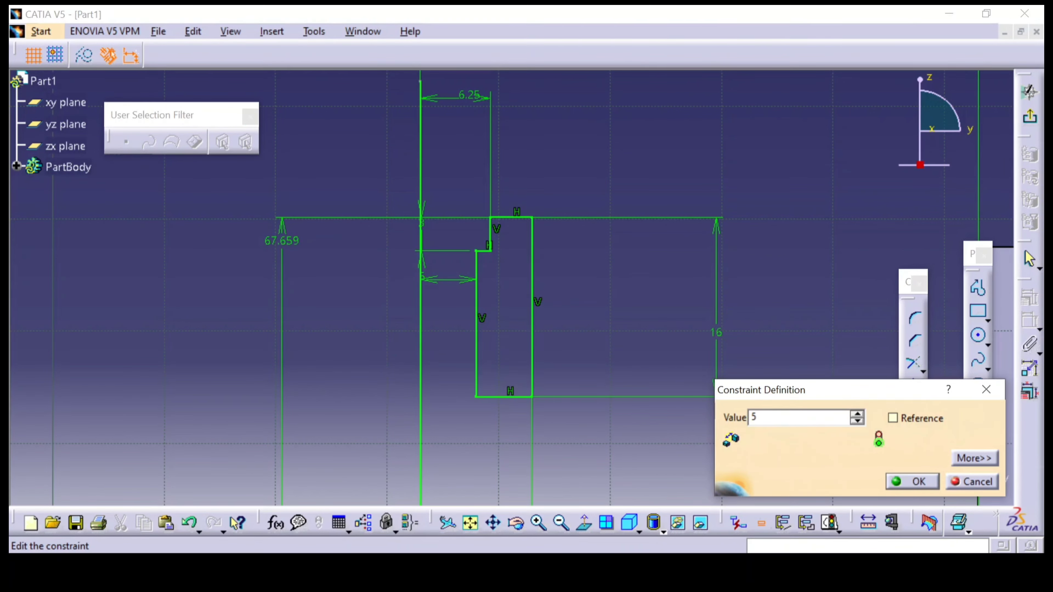
pyautogui.write('5')
pyautogui.press('Return')
# Exit the sketch of the two boss profiles and return to the 3D part
pyautogui.moveTo(581, 247)
pyautogui.mouseDown(button='middle')
pyautogui.moveTo(615, 360)
pyautogui.moveTo(635, 332)
pyautogui.moveTo(675, 198)
pyautogui.moveTo(696, 330)
pyautogui.moveTo(675, 277)
pyautogui.moveTo(684, 353)
pyautogui.moveTo(689, 266)
pyautogui.moveTo(684, 351)
pyautogui.moveTo(695, 277)
pyautogui.moveTo(707, 327)
pyautogui.moveTo(698, 262)
pyautogui.mouseUp(button='middle')
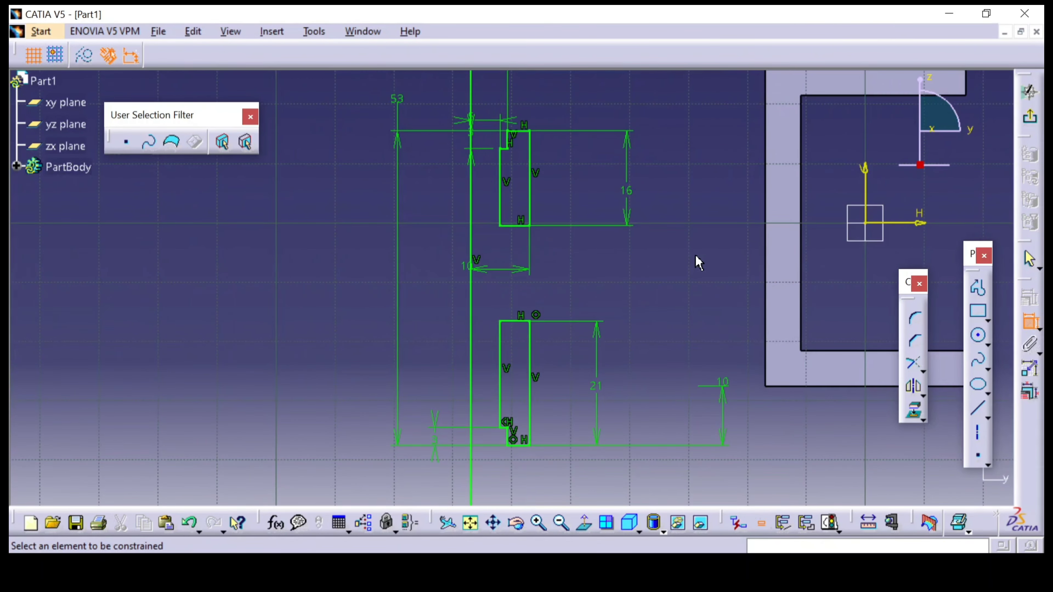
pyautogui.click(1032, 116)
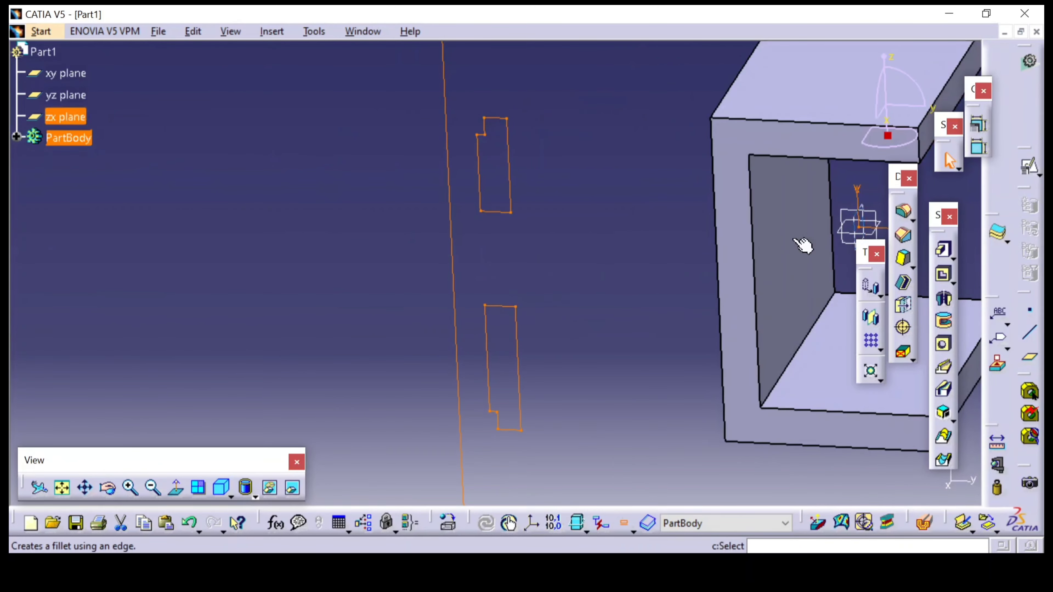
pyautogui.click(611, 186)
pyautogui.moveTo(611, 186)
pyautogui.mouseDown(button='middle')
pyautogui.moveTo(609, 207)
pyautogui.moveTo(519, 245)
pyautogui.mouseUp(button='middle')
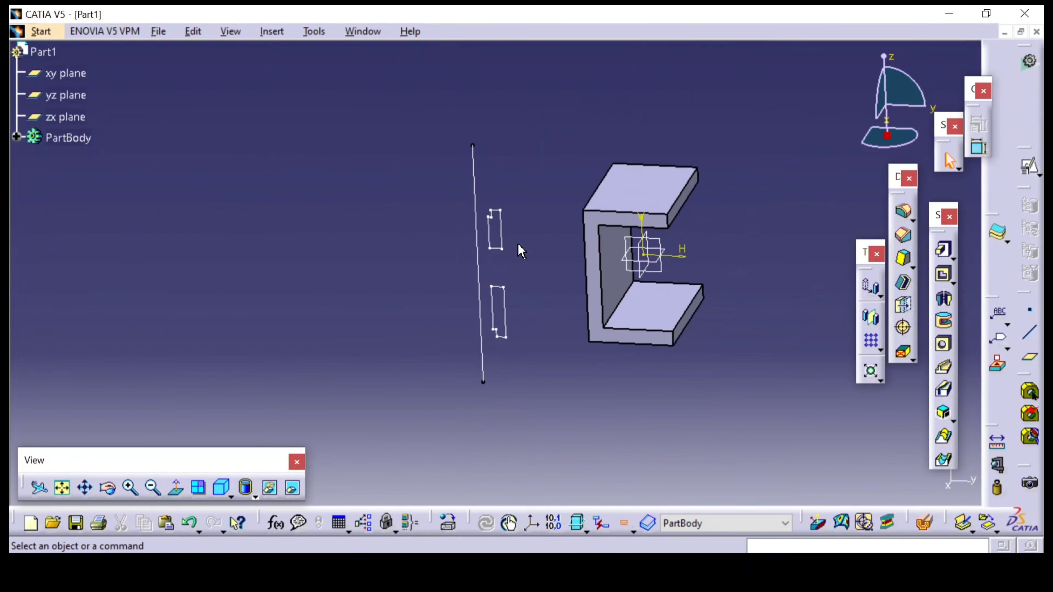
# Start a Shaft and define its profile as sub-elements, choosing both the upper and lower stepped profiles of the boss sketch
pyautogui.click(943, 299)
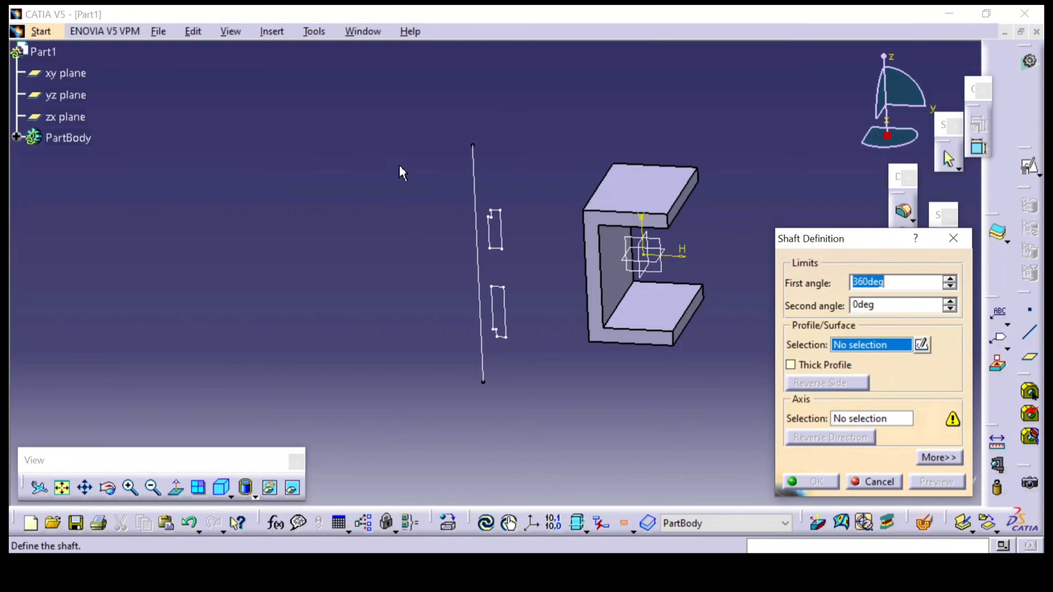
pyautogui.rightClick(853, 352)
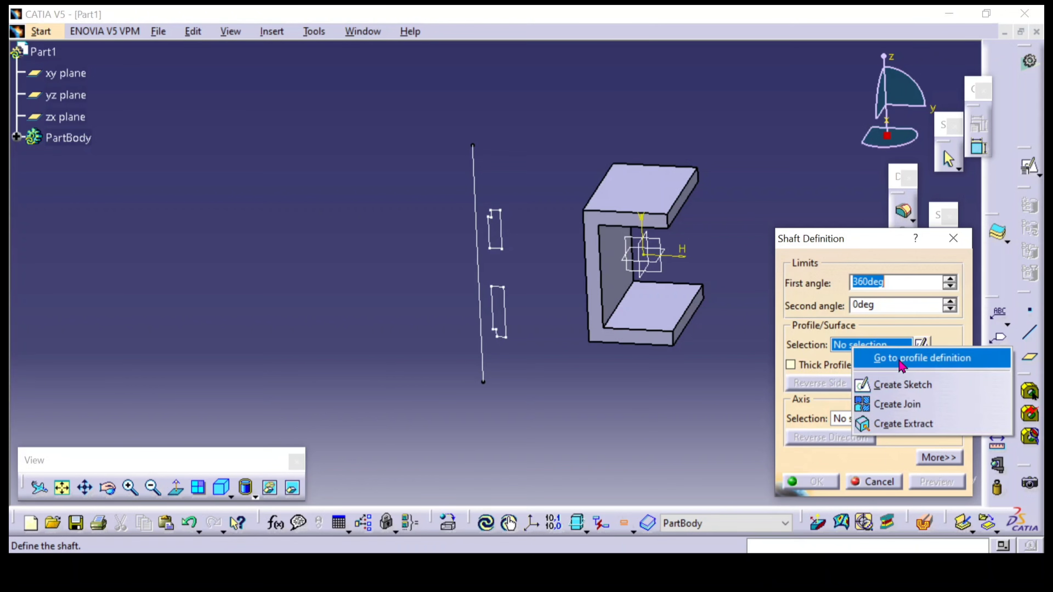
pyautogui.click(908, 363)
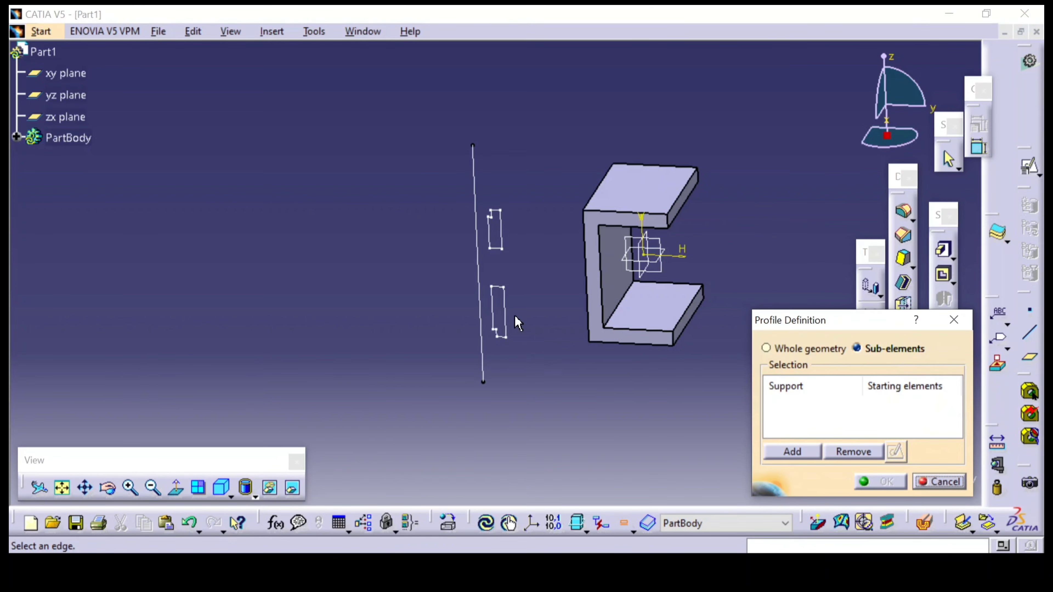
pyautogui.click(500, 243)
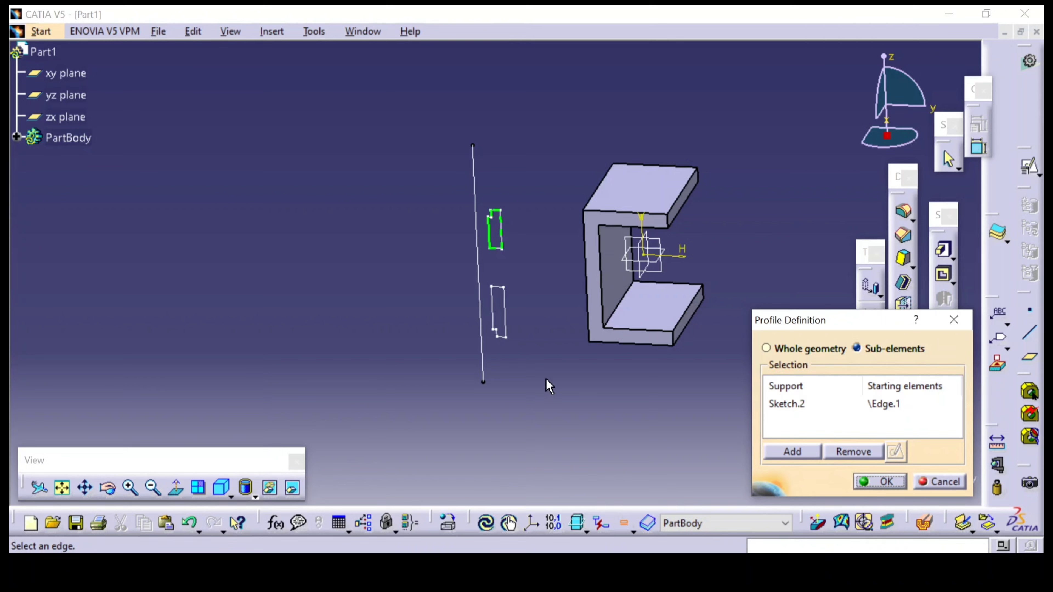
pyautogui.click(500, 314)
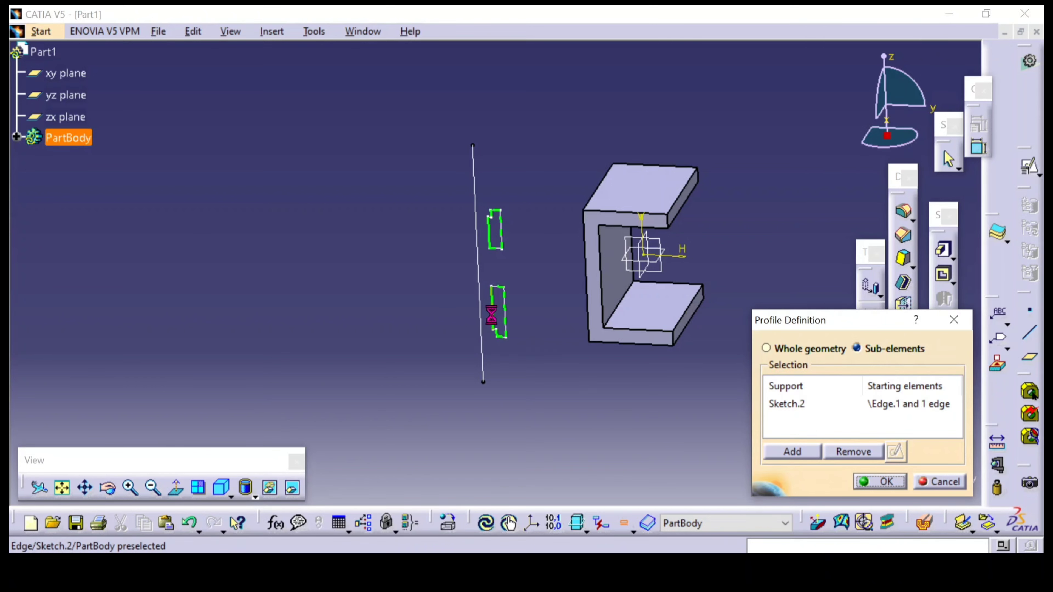
pyautogui.click(881, 482)
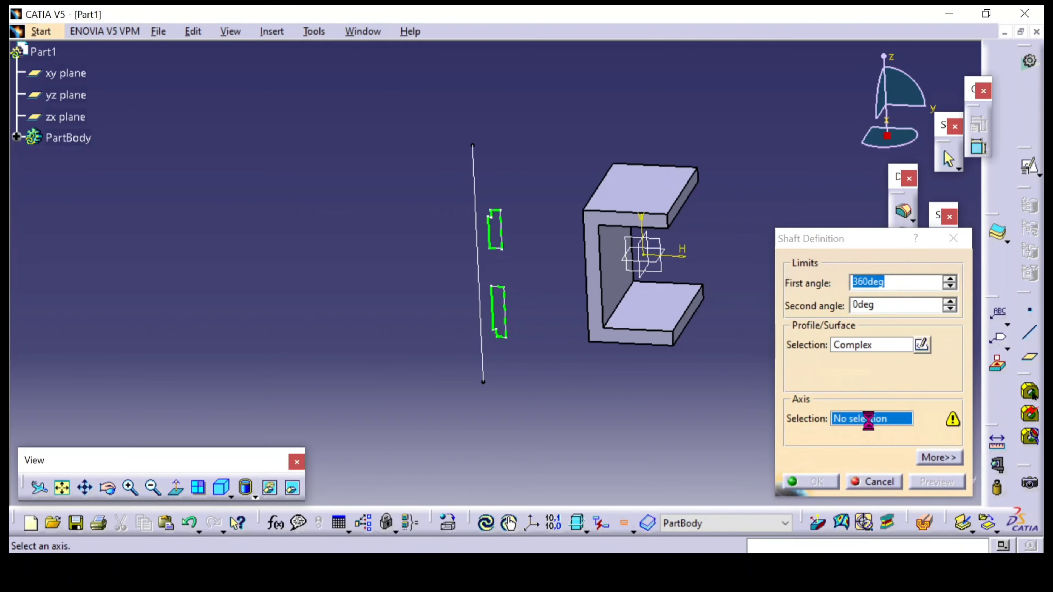
# Revolve the two stepped profiles 360 degrees about the long vertical sketch line to create the bosses
pyautogui.click(477, 282)
pyautogui.moveTo(348, 273); pyautogui.dragTo(634, 328, button='middle')
pyautogui.click(812, 488)
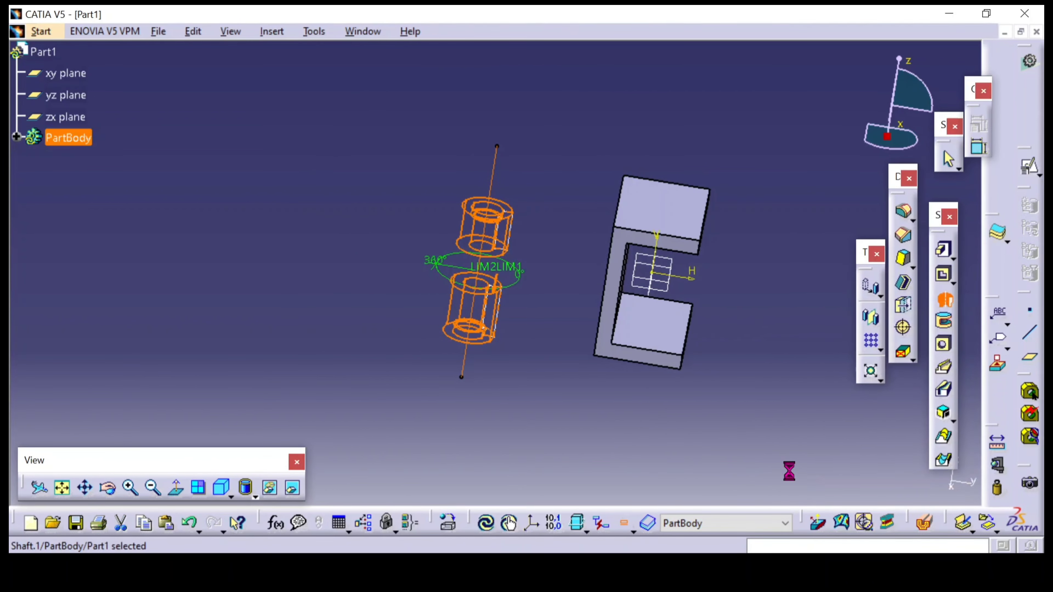
pyautogui.moveTo(529, 392); pyautogui.dragTo(266, 314, button='middle')
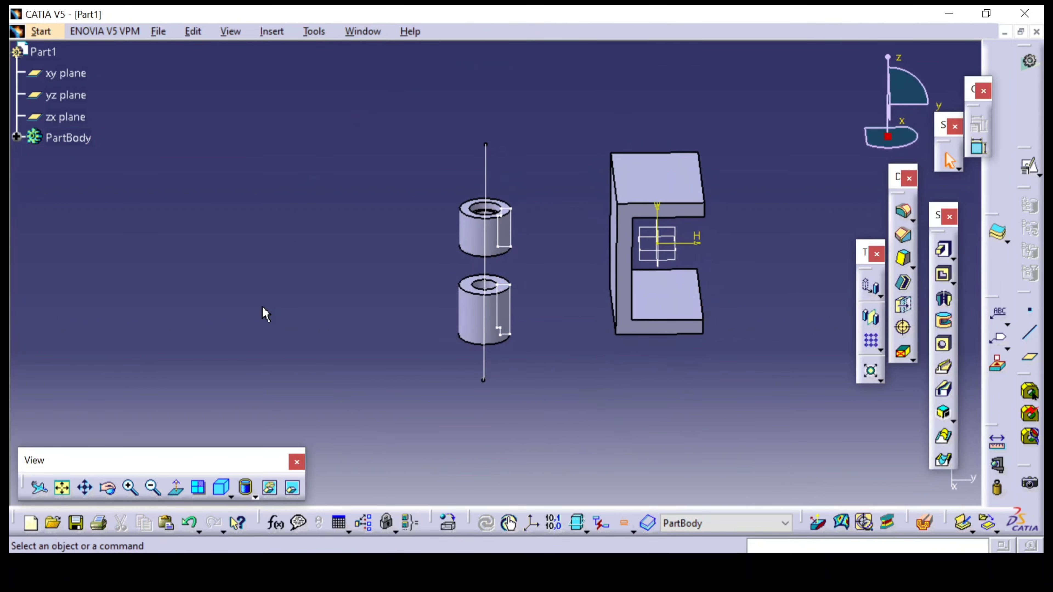
# Expand the part body in the tree and hide Sketch.2
pyautogui.click(17, 137)
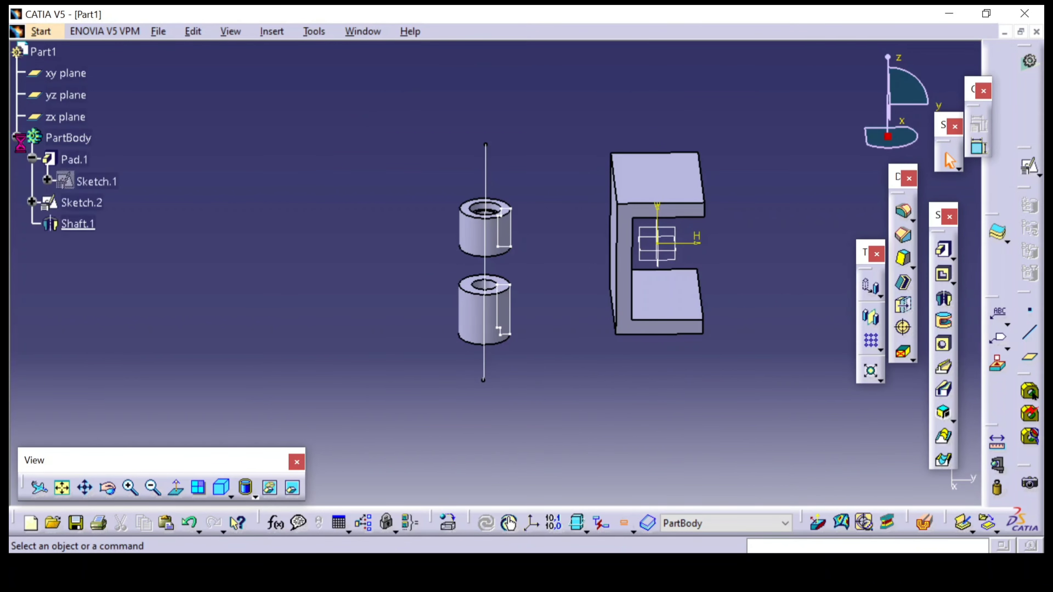
pyautogui.rightClick(83, 204)
pyautogui.click(143, 250)
pyautogui.moveTo(331, 249)
pyautogui.mouseDown(button='middle')
pyautogui.moveTo(409, 254)
pyautogui.moveTo(501, 303)
pyautogui.moveTo(600, 205)
pyautogui.moveTo(611, 280)
pyautogui.moveTo(564, 123)
pyautogui.moveTo(444, 209)
pyautogui.moveTo(498, 386)
pyautogui.moveTo(508, 338)
pyautogui.moveTo(562, 280)
pyautogui.moveTo(528, 365)
pyautogui.moveTo(527, 317)
pyautogui.mouseUp(button='middle')
# Check the reference drawing's plan view and section A-A, and open a positioned sketch on the C-shaped pad's top face with axes swapped and H reversed
pyautogui.click(452, 569)
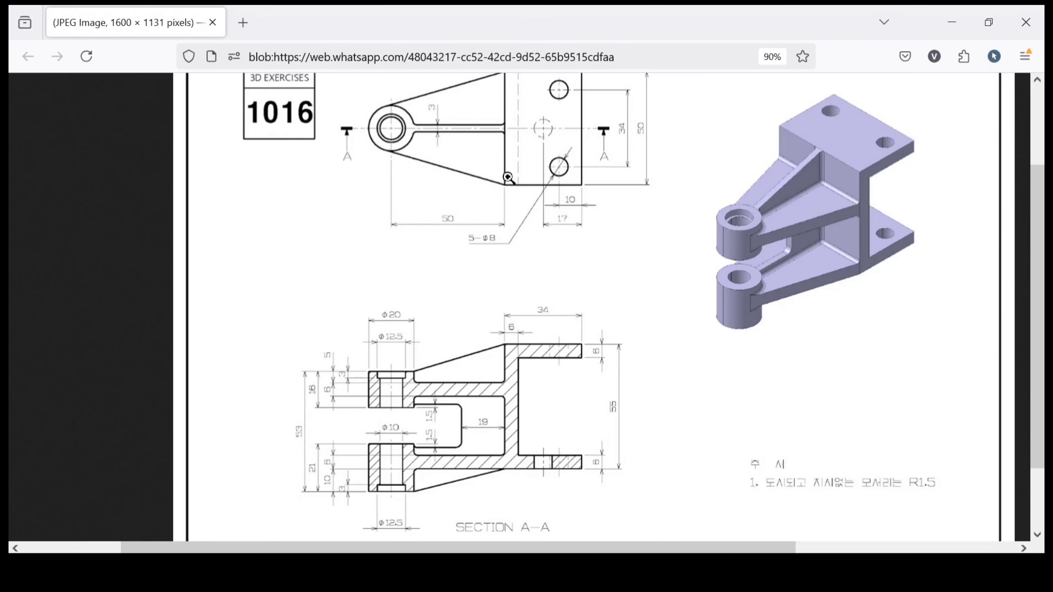
pyautogui.scroll(2, 840, 270)
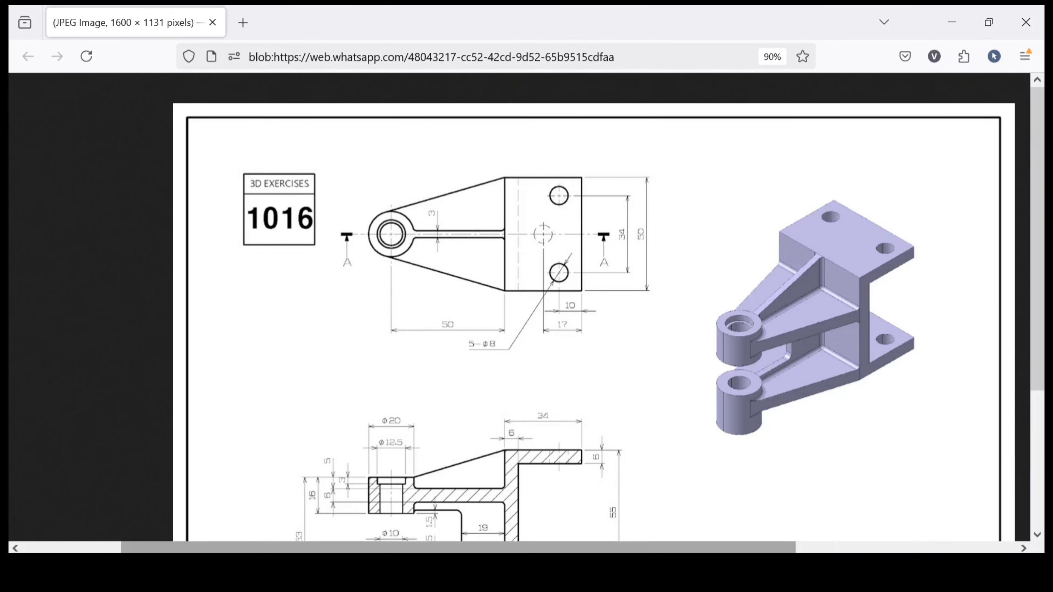
pyautogui.moveTo(463, 573)
pyautogui.moveTo(503, 437); pyautogui.dragTo(531, 366, button='middle')
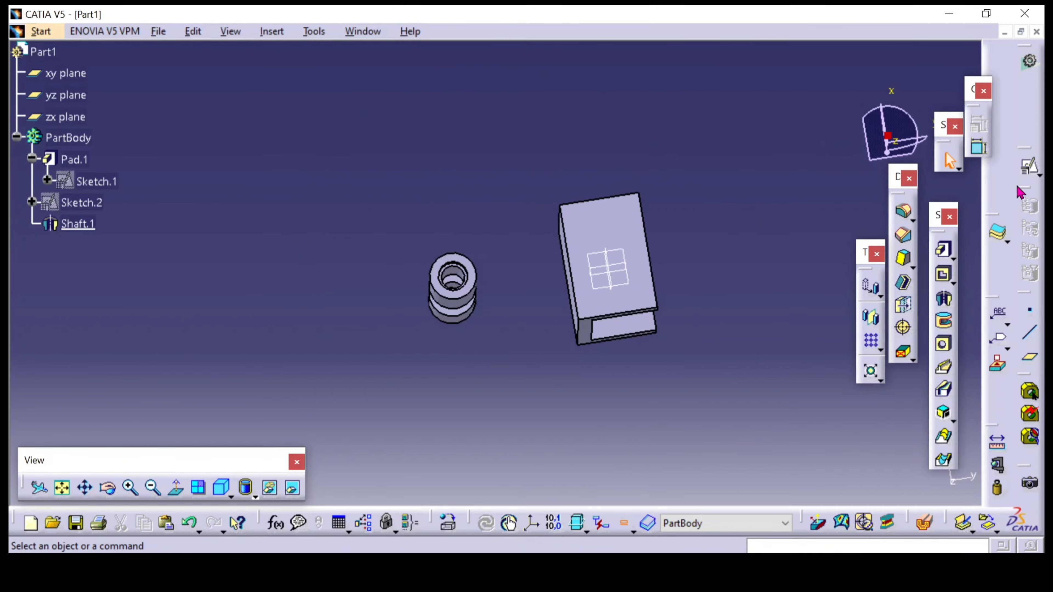
pyautogui.click(1031, 174)
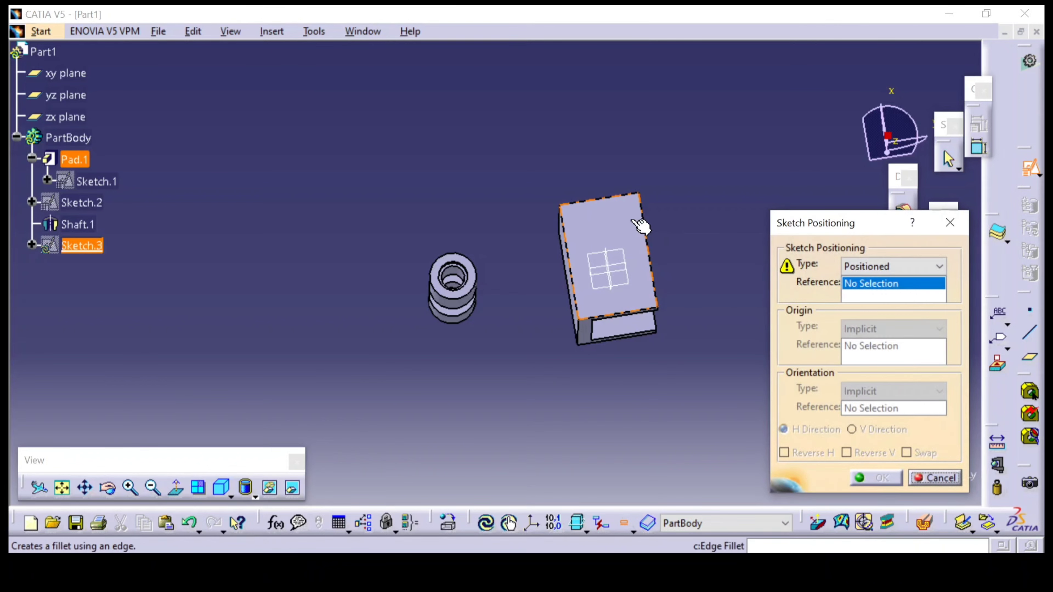
pyautogui.click(640, 227)
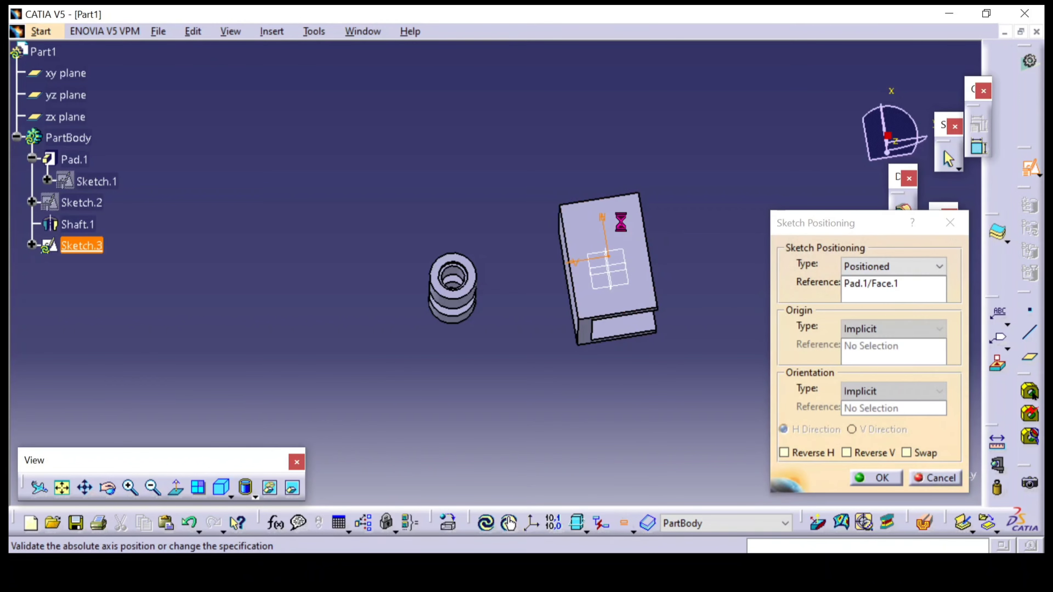
pyautogui.click(907, 453)
pyautogui.hotkey('alt', 'Tab')
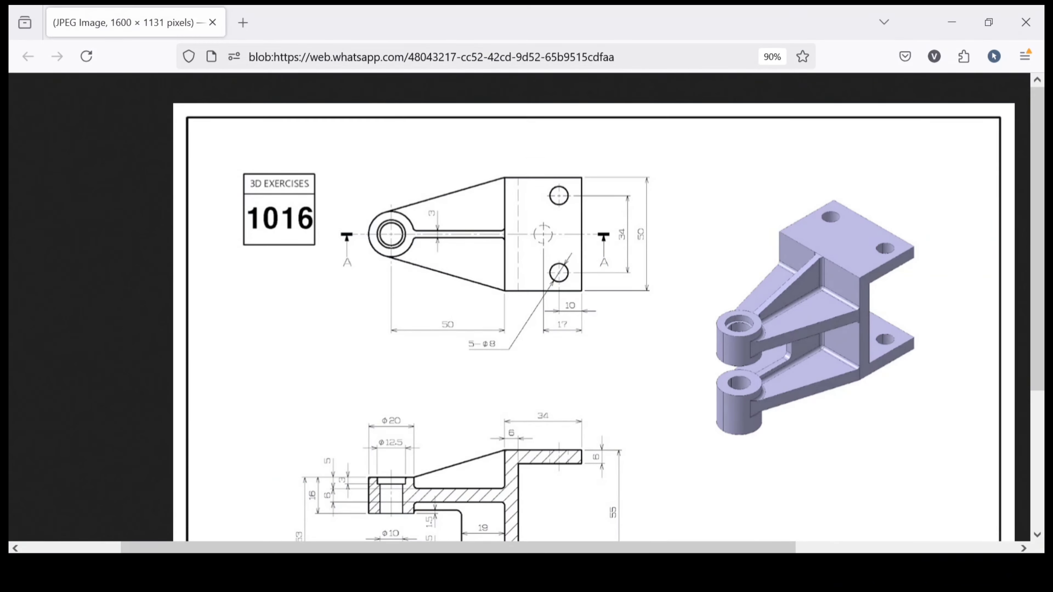
pyautogui.click(491, 365)
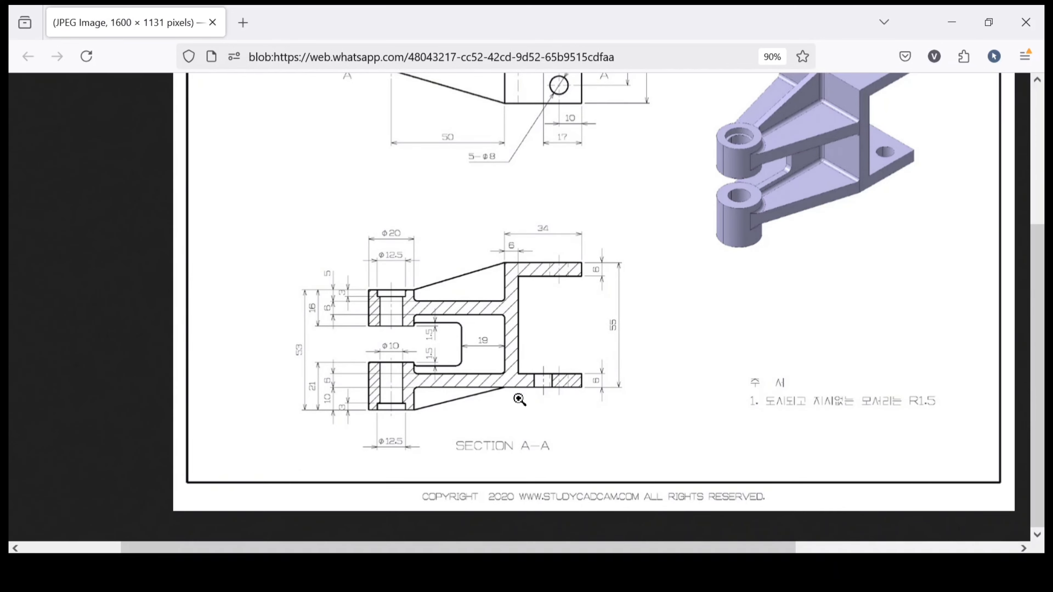
pyautogui.hotkey('alt', 'Tab')
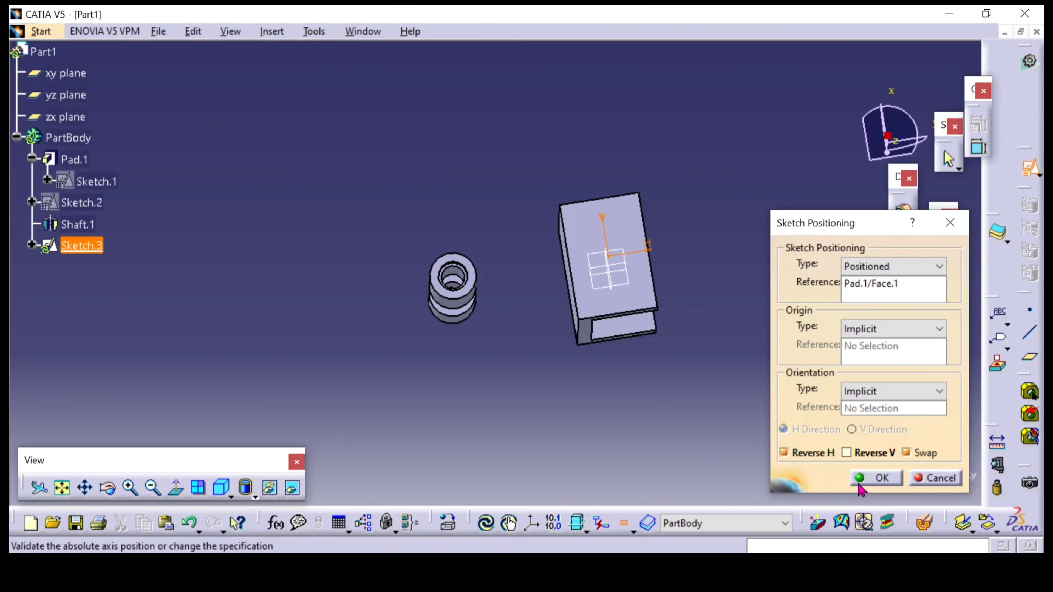
pyautogui.click(867, 473)
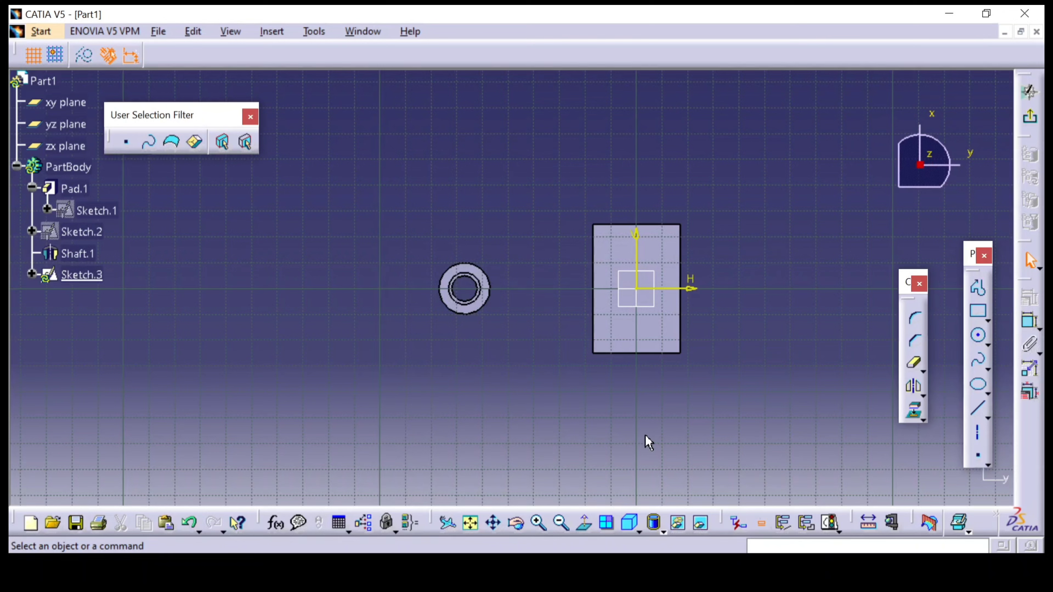
# Sketch two slanted lines diverging from the boss toward the pad, one above and one below, the lower about 81 mm long
pyautogui.click(972, 412)
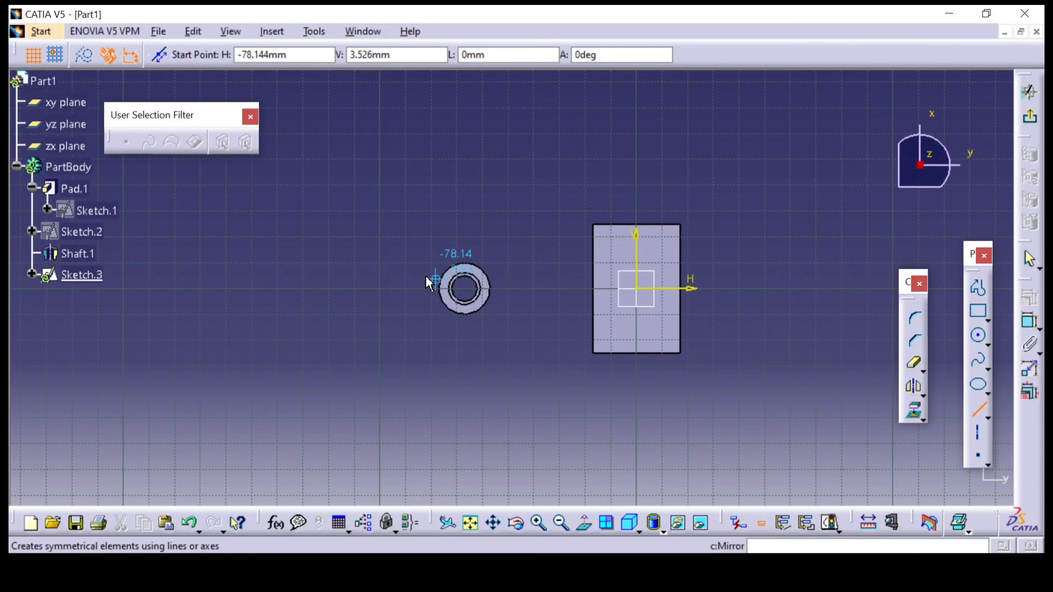
pyautogui.click(409, 273)
pyautogui.click(597, 210)
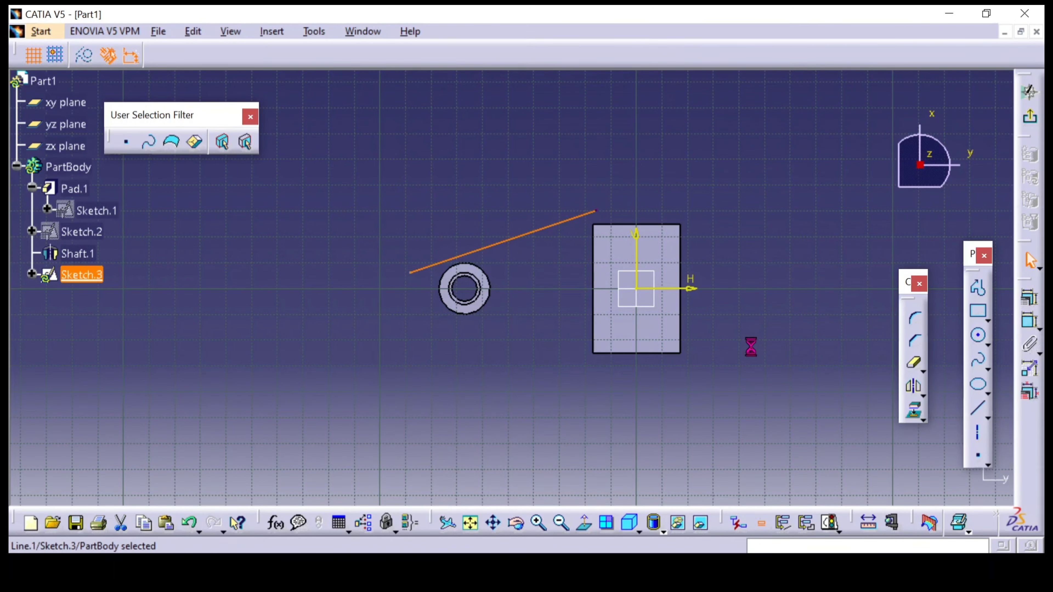
pyautogui.click(978, 414)
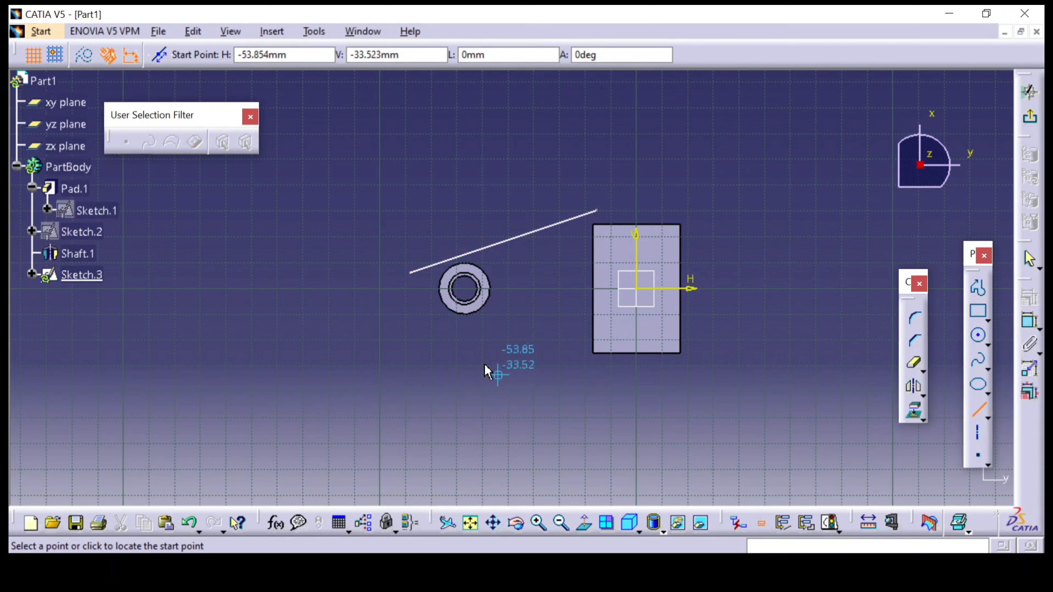
pyautogui.click(405, 318)
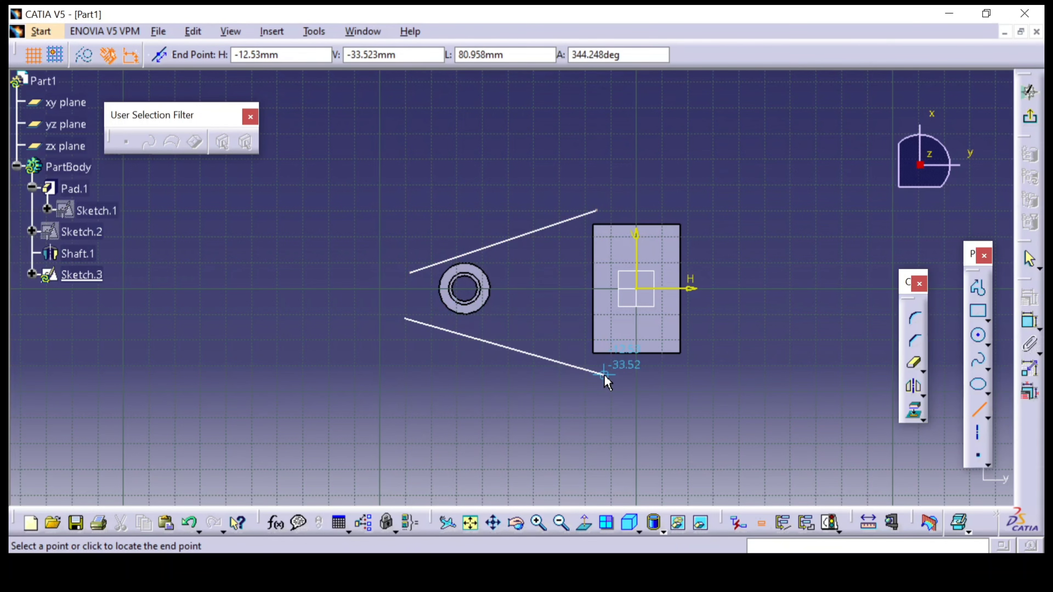
pyautogui.click(604, 375)
# Make the pad-side endpoint of the lower slanted line coincident with the pad's nearest lower corner
pyautogui.moveTo(626, 415)
pyautogui.mouseDown(button='middle')
pyautogui.moveTo(543, 306)
pyautogui.moveTo(560, 303)
pyautogui.moveTo(535, 435)
pyautogui.mouseUp(button='middle')
pyautogui.click(559, 303)
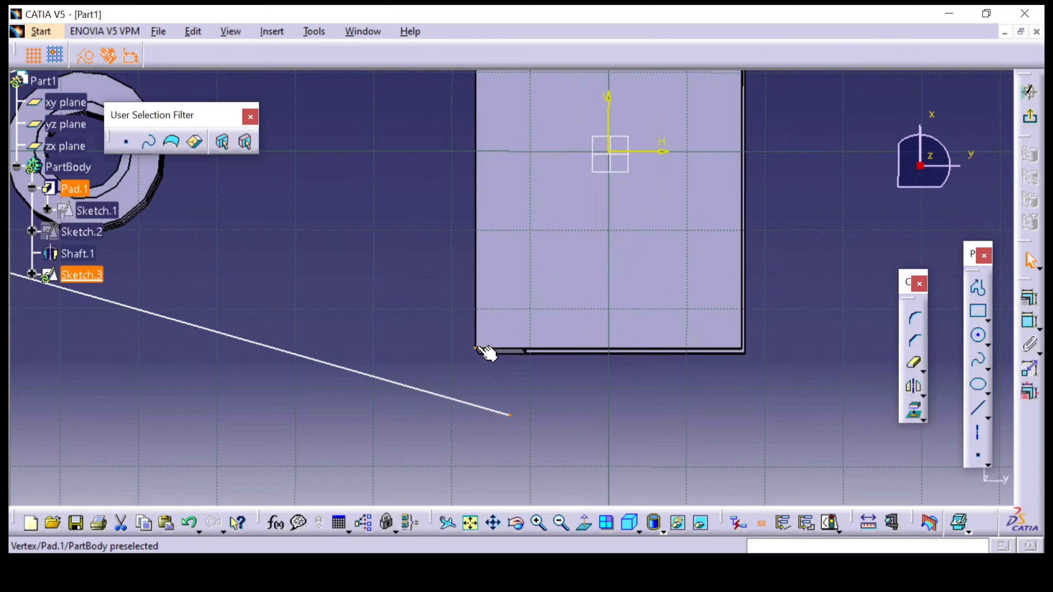
pyautogui.click(1029, 297)
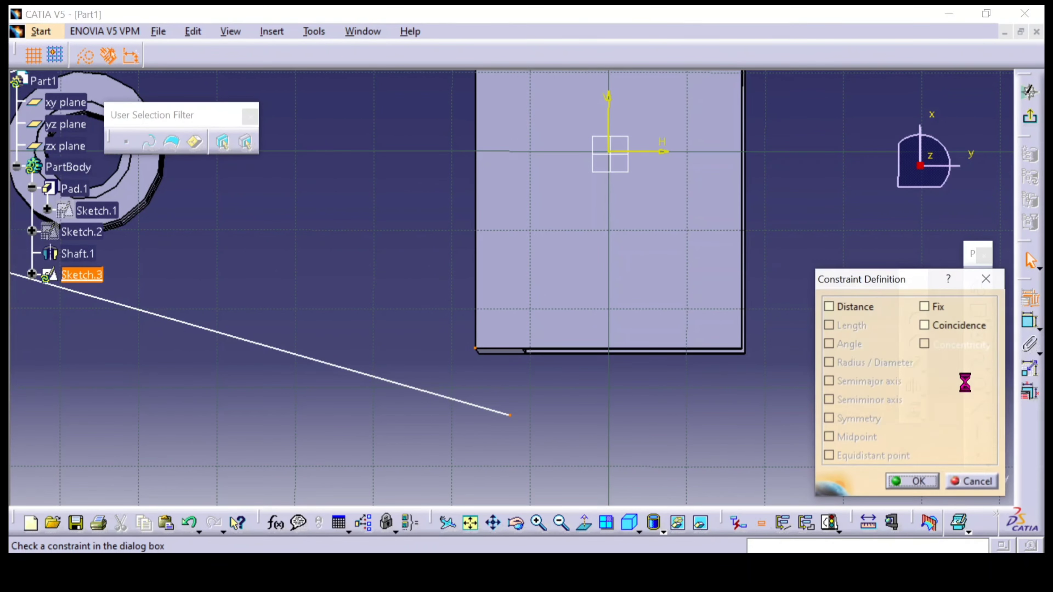
pyautogui.click(924, 325)
pyautogui.click(915, 482)
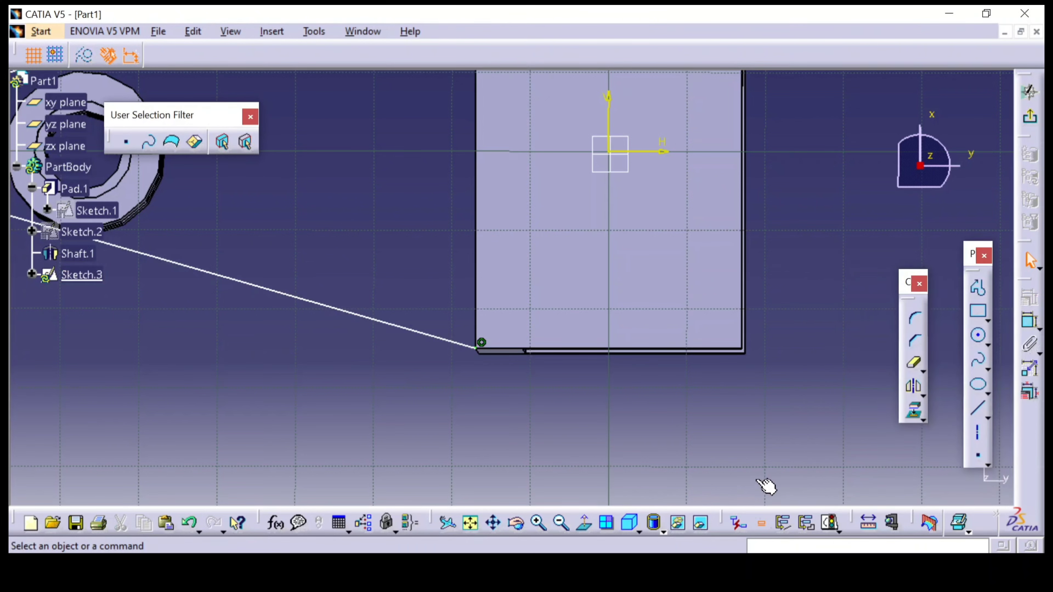
# Make the pad-side endpoint of the upper slanted line coincident with the pad's nearest upper corner
pyautogui.click(588, 532)
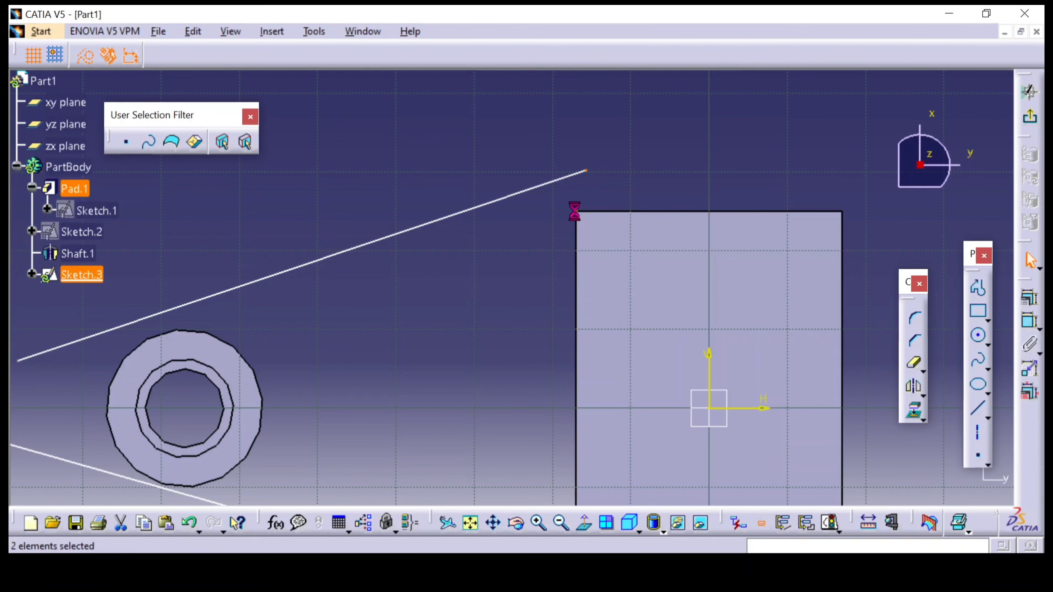
pyautogui.click(1030, 304)
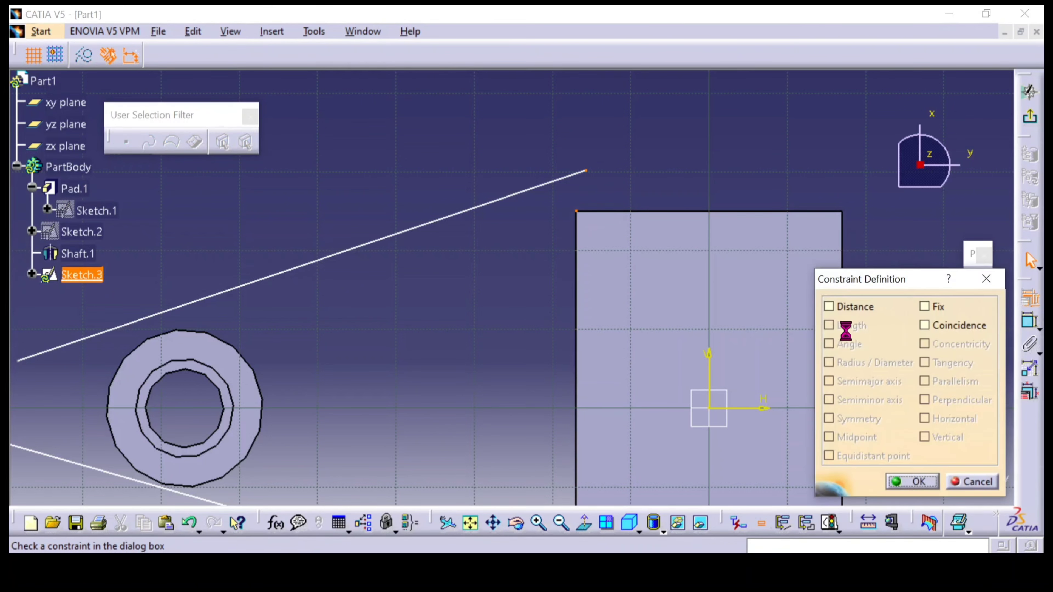
pyautogui.click(924, 325)
pyautogui.click(912, 482)
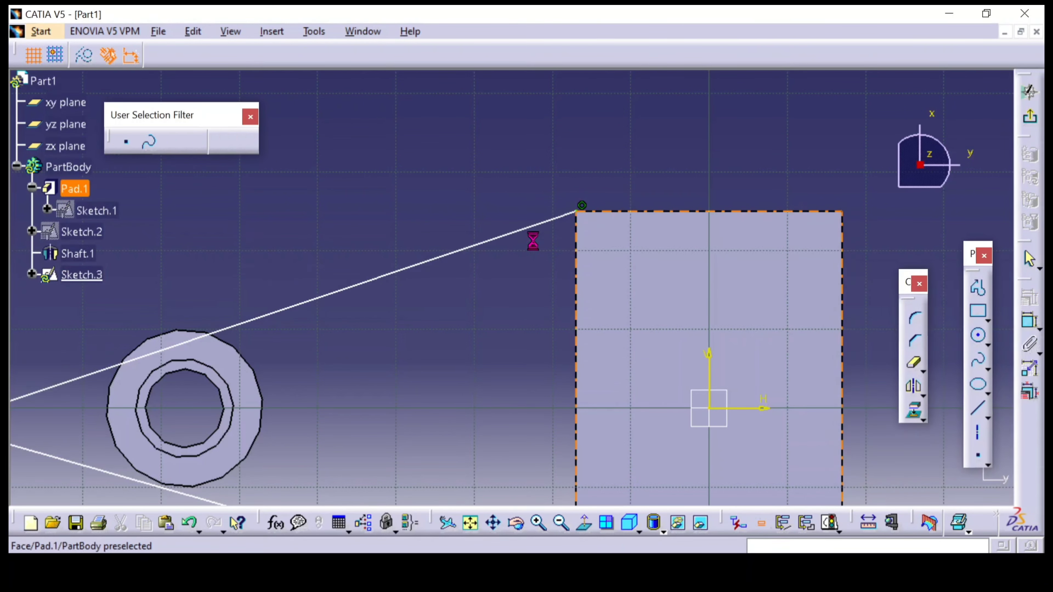
# Project the boss's outer circular edge into the sketch with Project 3D Elements
pyautogui.moveTo(256, 312); pyautogui.dragTo(482, 294, button='middle')
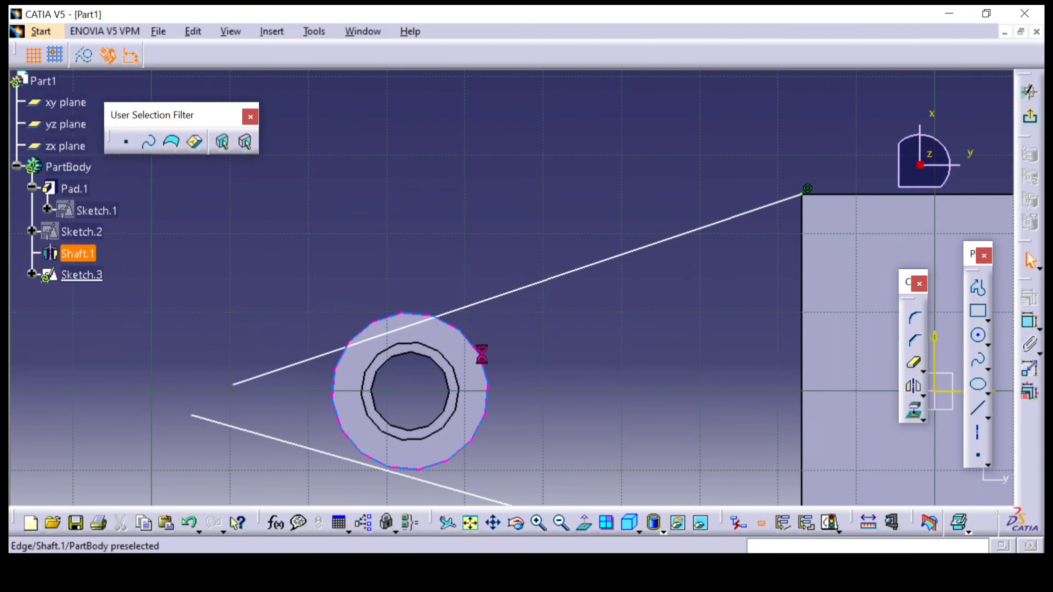
pyautogui.click(915, 414)
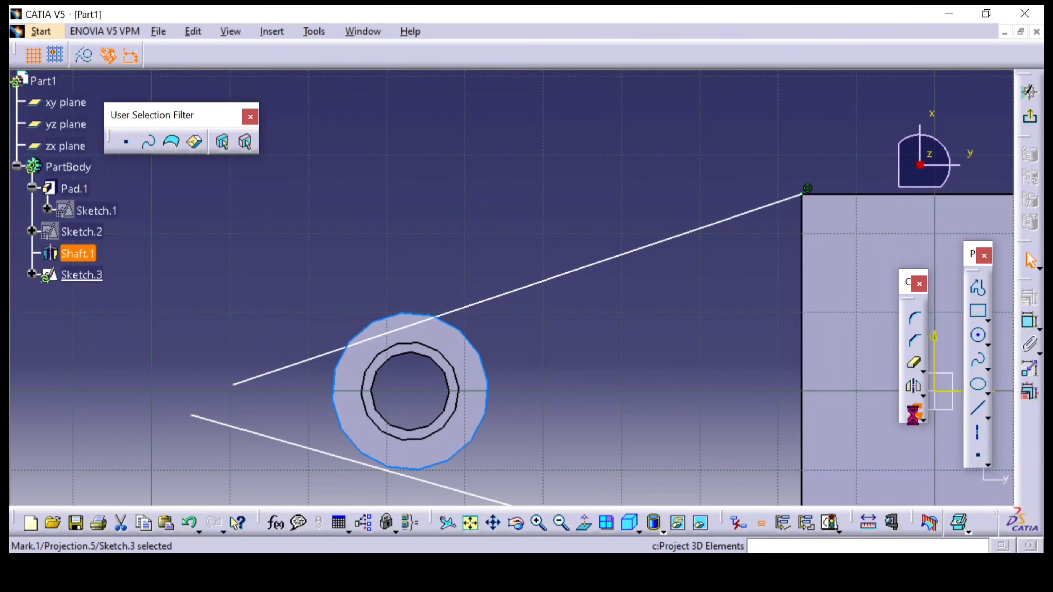
pyautogui.click(486, 373)
# Constrain the upper slanted line tangent to the projected outer circle of the boss
pyautogui.click(455, 310)
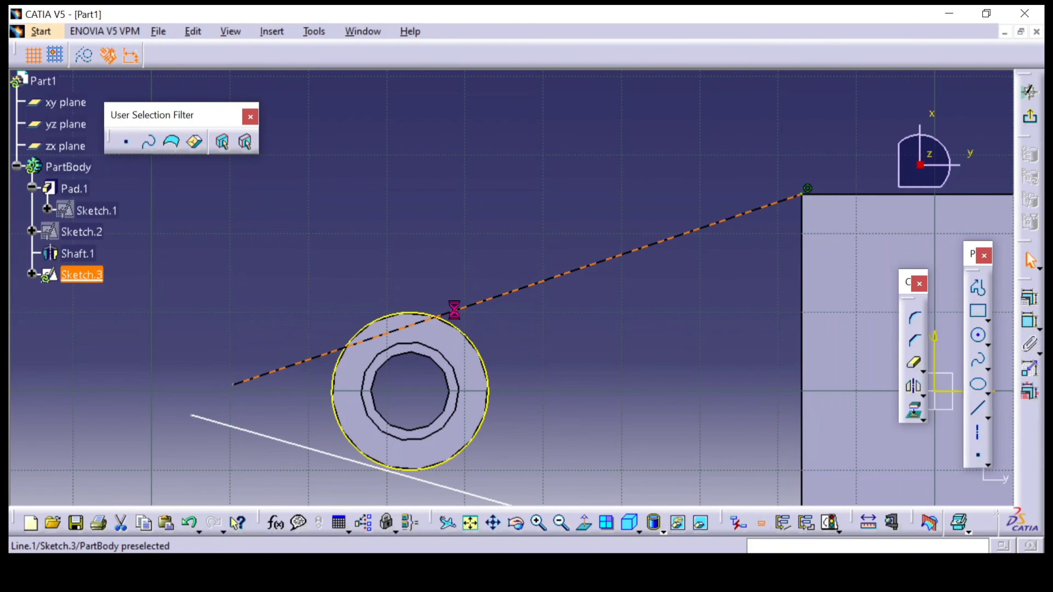
pyautogui.keyDown('ctrl'); pyautogui.click(478, 344); pyautogui.keyUp('ctrl')
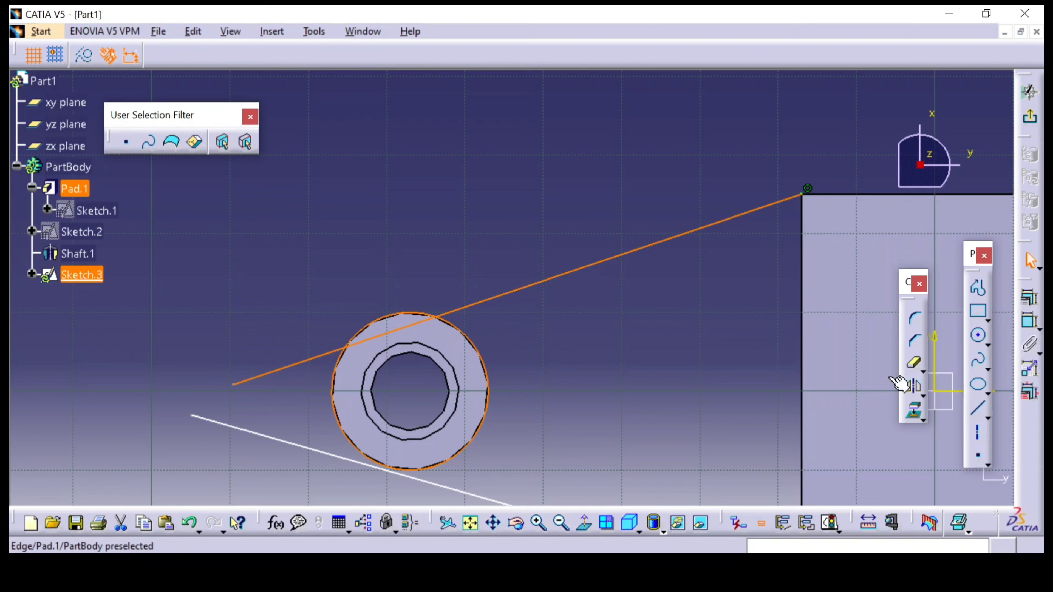
pyautogui.click(1030, 321)
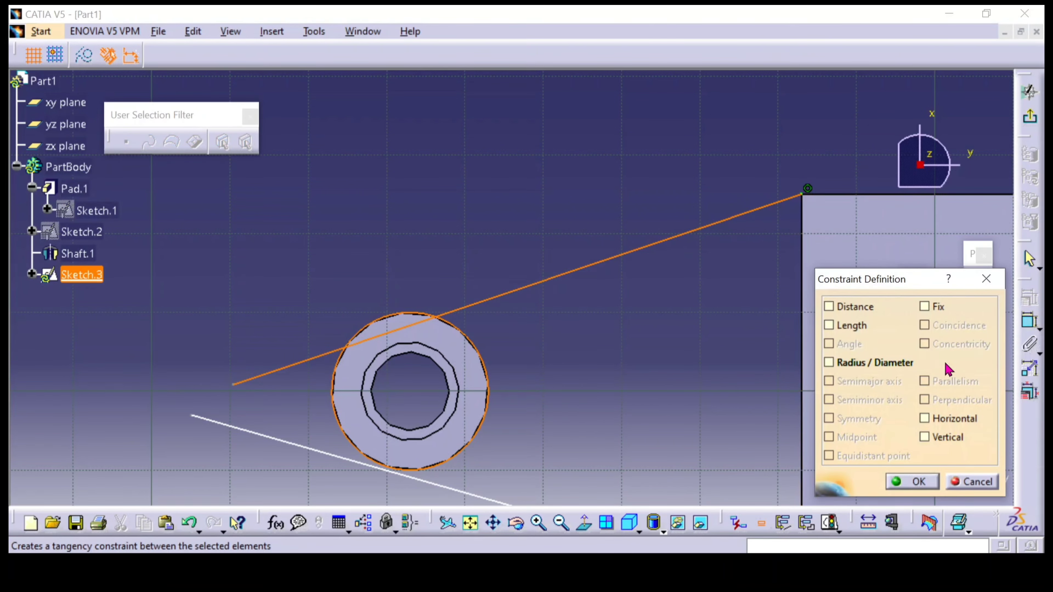
pyautogui.click(925, 363)
pyautogui.click(914, 482)
# Constrain the lower slanted line tangent to the projected outer circle of the boss
pyautogui.click(414, 477)
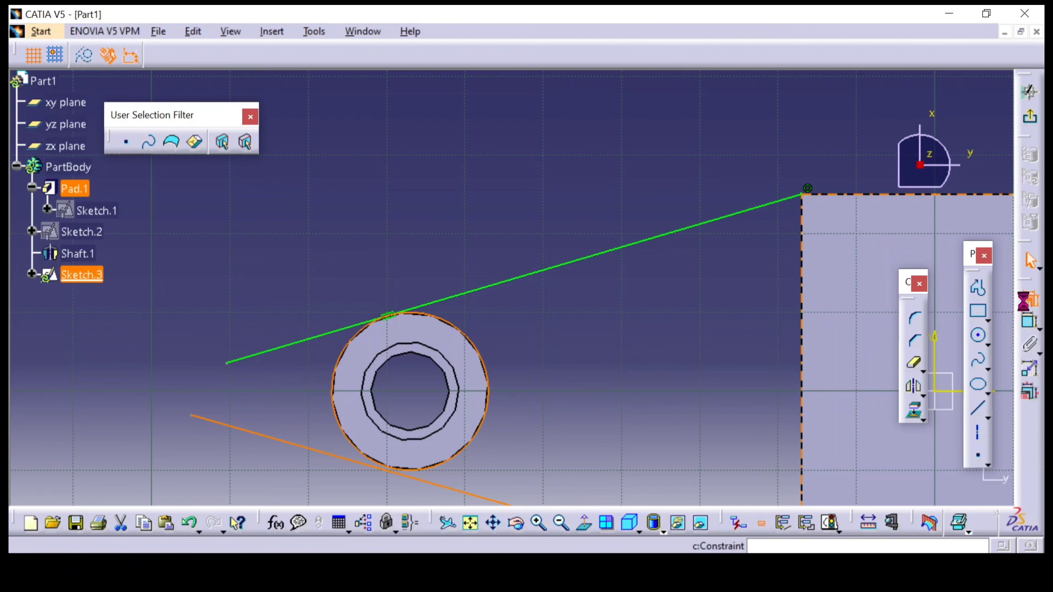
pyautogui.click(1031, 320)
pyautogui.click(924, 363)
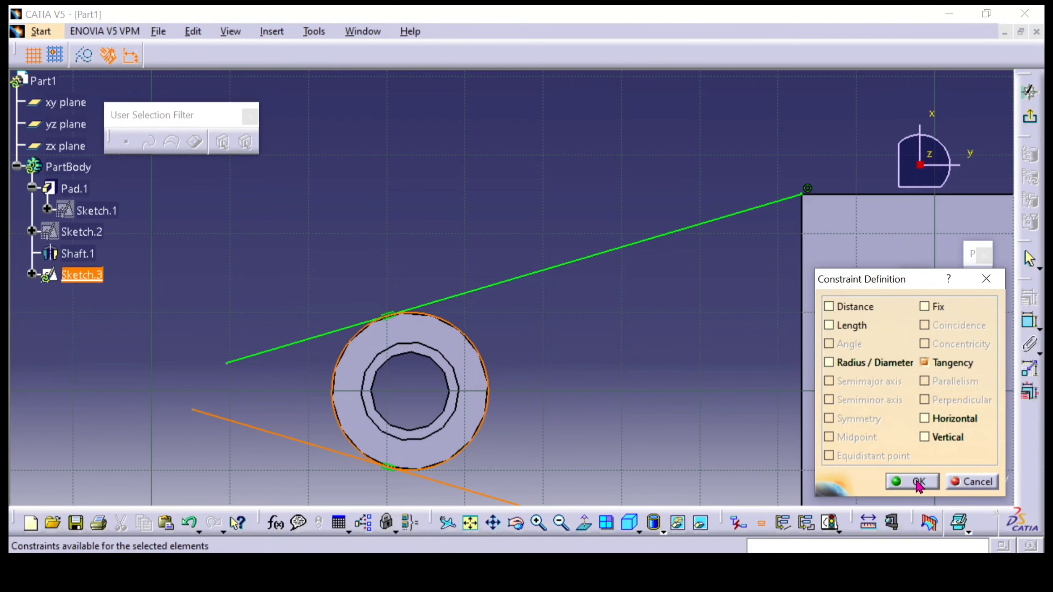
pyautogui.click(914, 481)
# Quick-trim both slanted lines' overhangs beyond the tangent points and the projected circle's arc on the side away from the pad
pyautogui.moveTo(600, 416); pyautogui.dragTo(597, 235, button='middle')
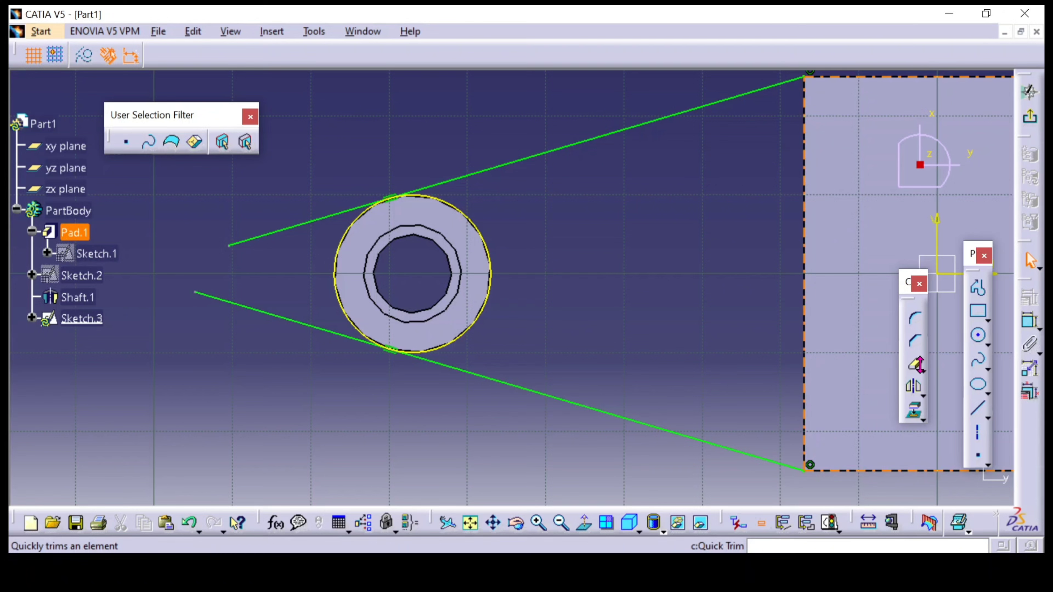
pyautogui.click(916, 365)
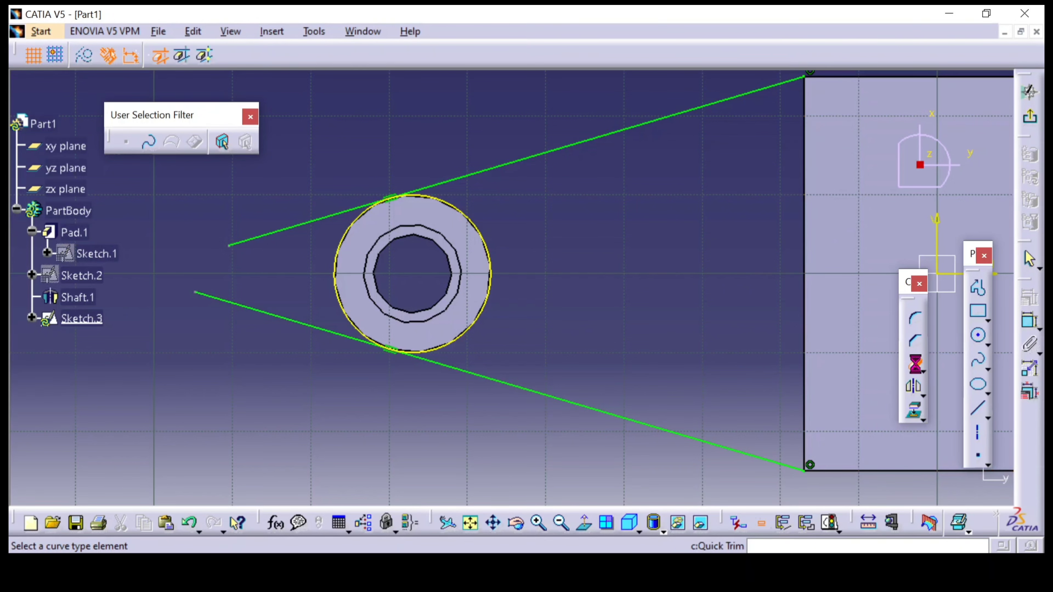
pyautogui.click(282, 318)
pyautogui.click(268, 233)
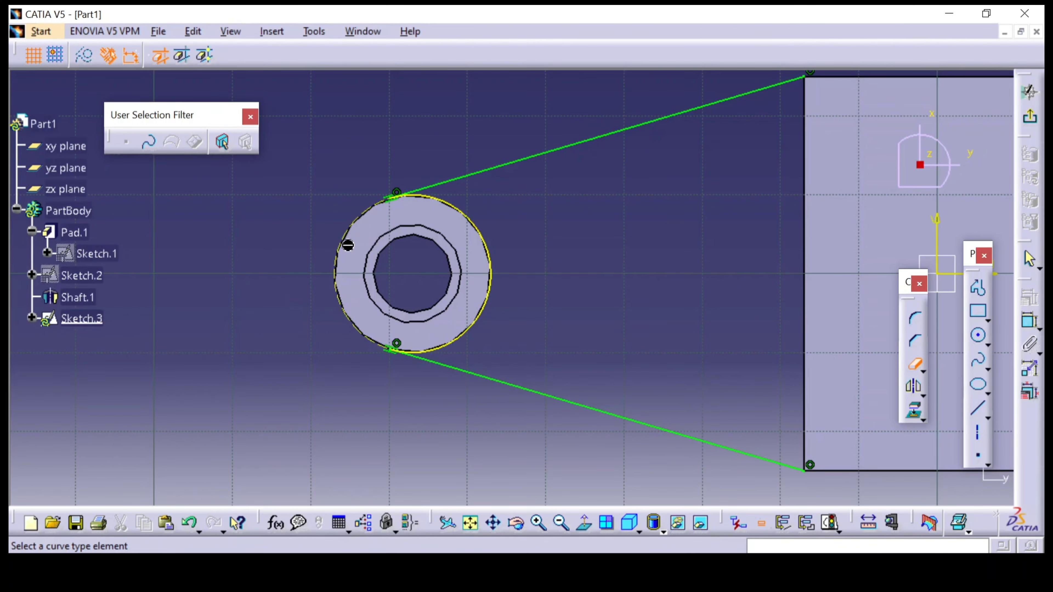
pyautogui.moveTo(597, 313); pyautogui.dragTo(818, 374, button='middle')
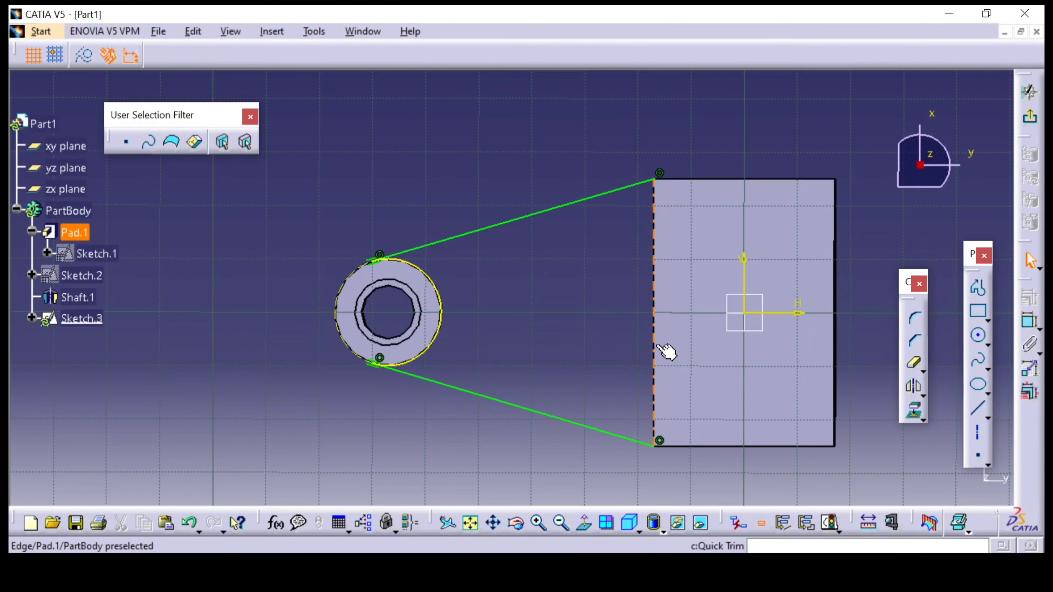
# Project the pad's boss-facing edge into the sketch to close the arm profile, and exit the sketch
pyautogui.click(916, 410)
pyautogui.click(654, 319)
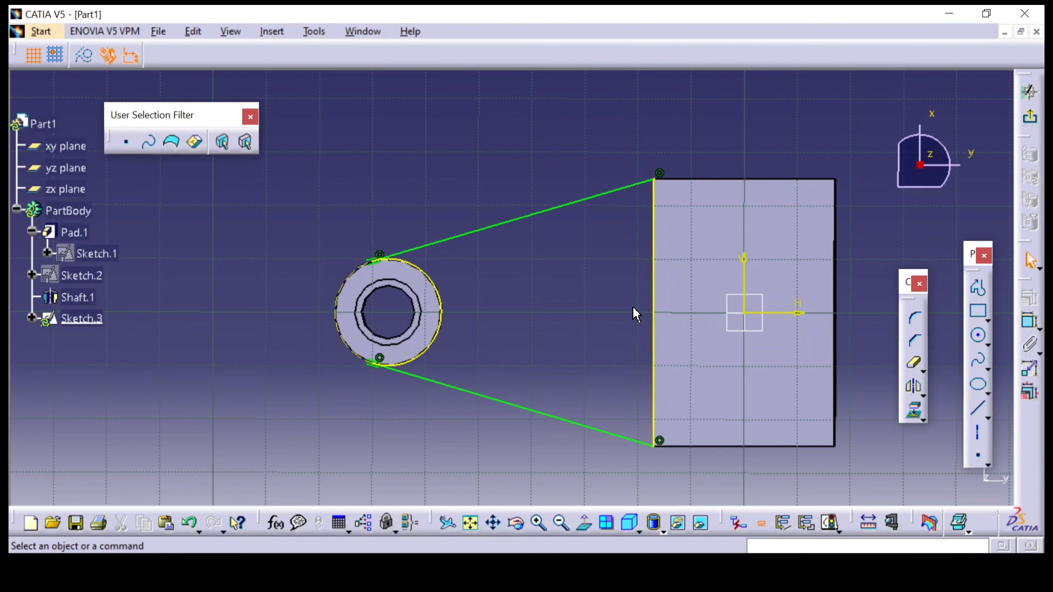
pyautogui.click(1030, 117)
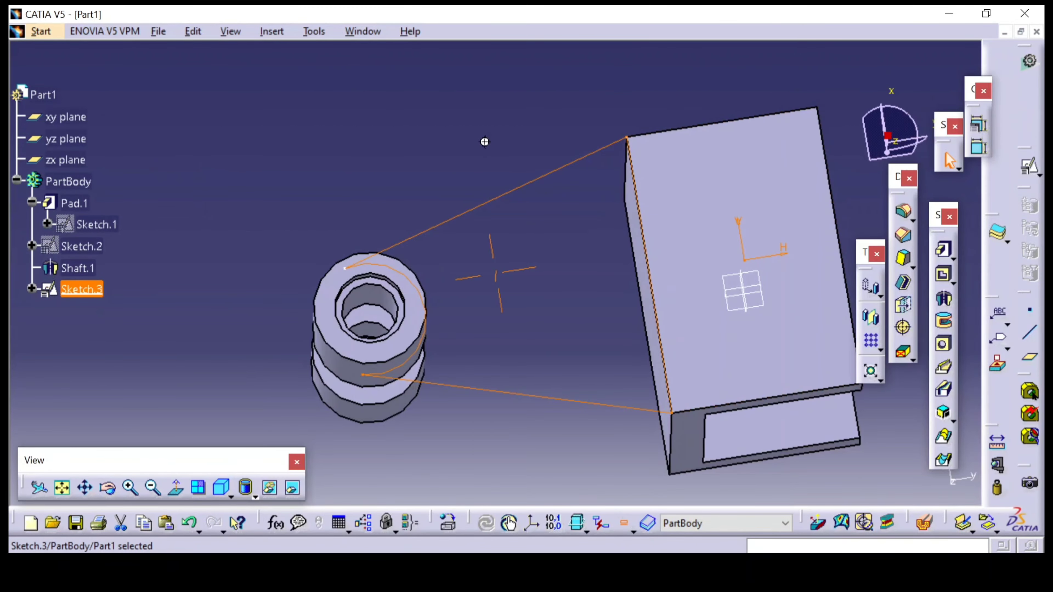
# Pad the tapered arm profile 6 mm in the reversed direction, toward the other boss
pyautogui.moveTo(484, 141)
pyautogui.mouseDown(button='middle')
pyautogui.moveTo(535, 226)
pyautogui.moveTo(508, 383)
pyautogui.moveTo(602, 470)
pyautogui.moveTo(585, 299)
pyautogui.moveTo(588, 325)
pyautogui.mouseUp(button='middle')
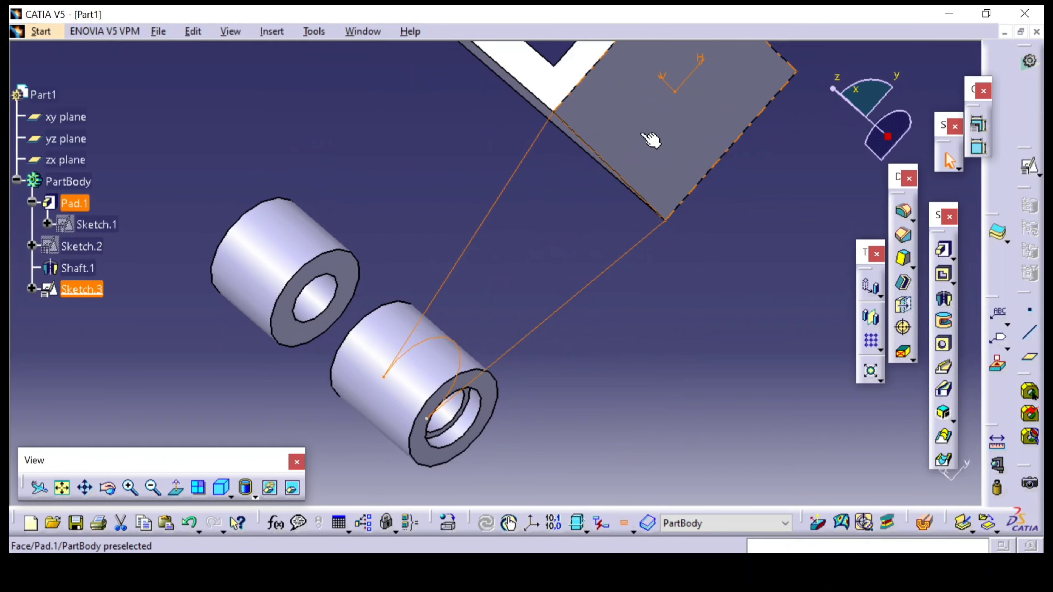
pyautogui.moveTo(705, 265); pyautogui.dragTo(578, 379, button='middle')
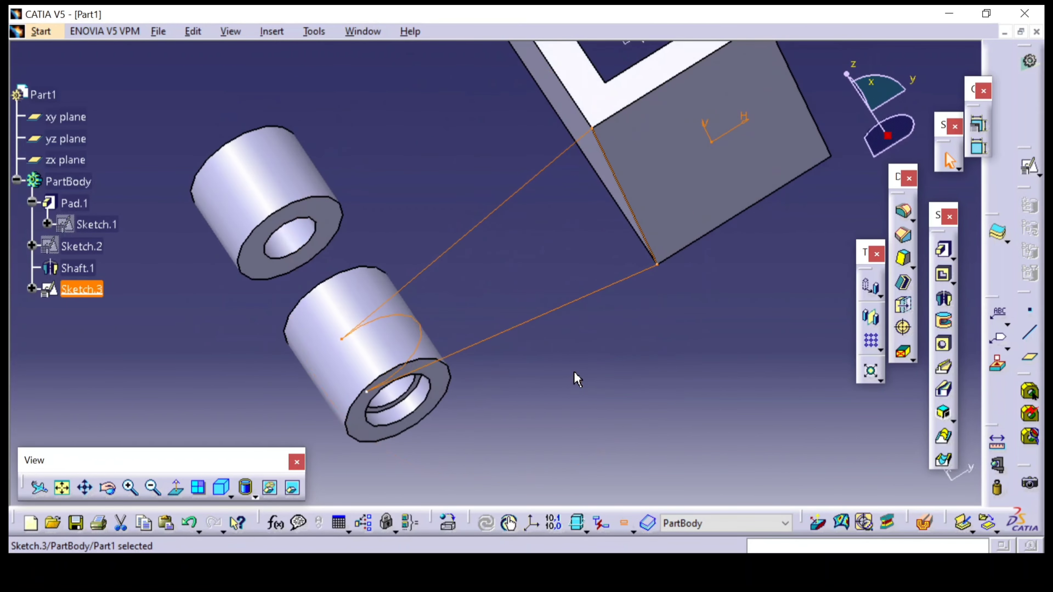
pyautogui.moveTo(665, 349)
pyautogui.mouseDown(button='middle')
pyautogui.moveTo(649, 336)
pyautogui.moveTo(671, 333)
pyautogui.mouseUp(button='middle')
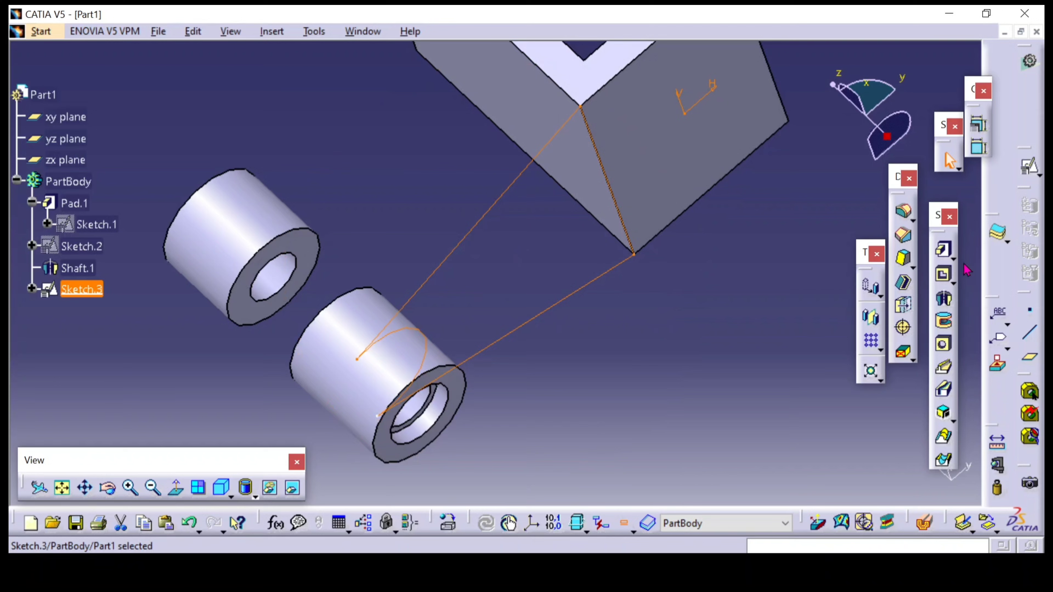
pyautogui.click(944, 251)
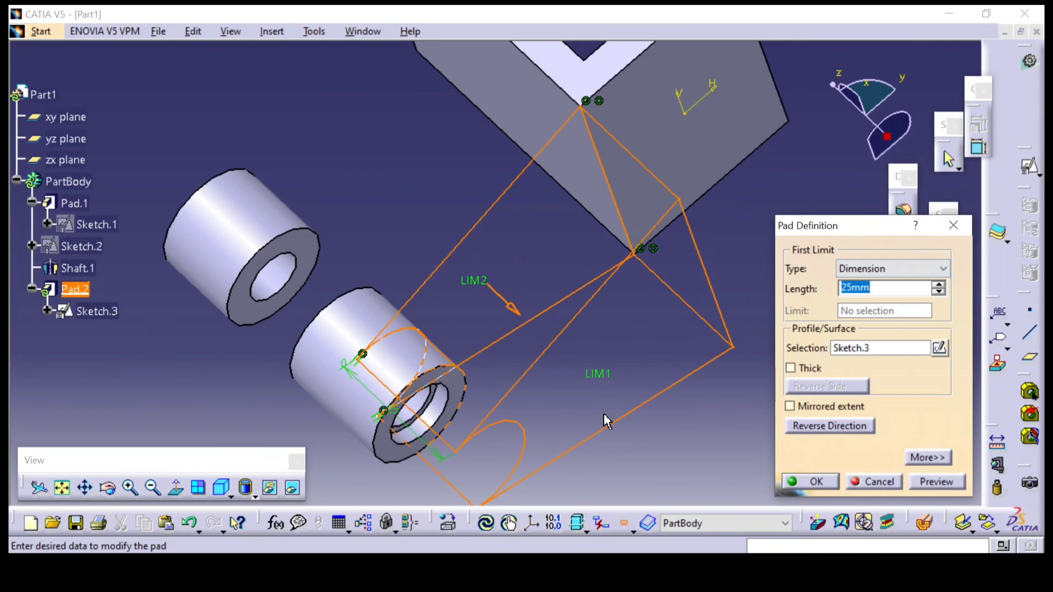
pyautogui.click(831, 427)
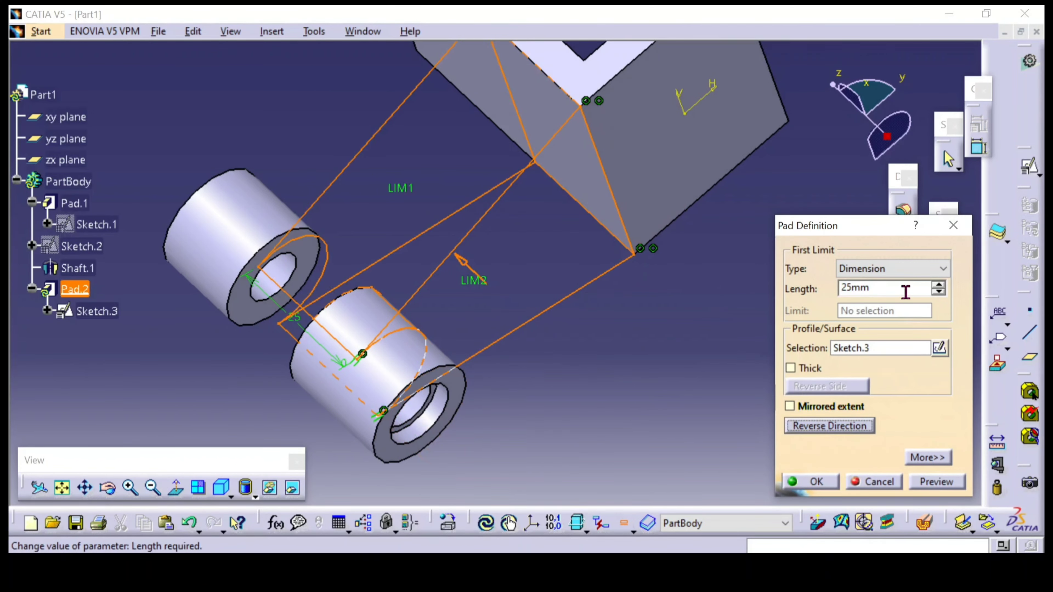
pyautogui.moveTo(905, 291); pyautogui.dragTo(823, 292)
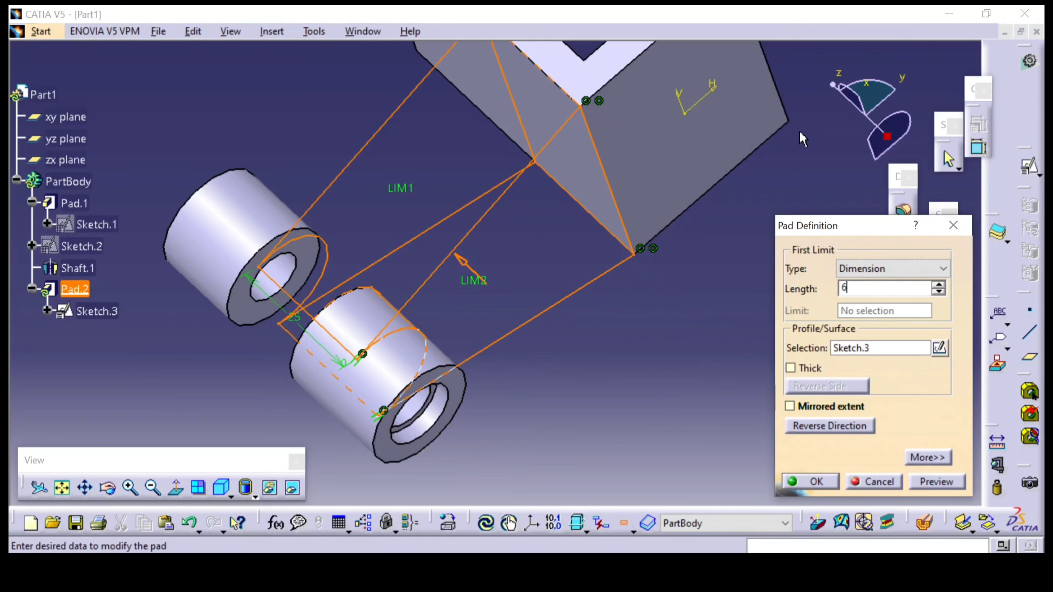
pyautogui.click(641, 365)
pyautogui.moveTo(627, 386); pyautogui.dragTo(574, 371, button='middle')
pyautogui.click(789, 486)
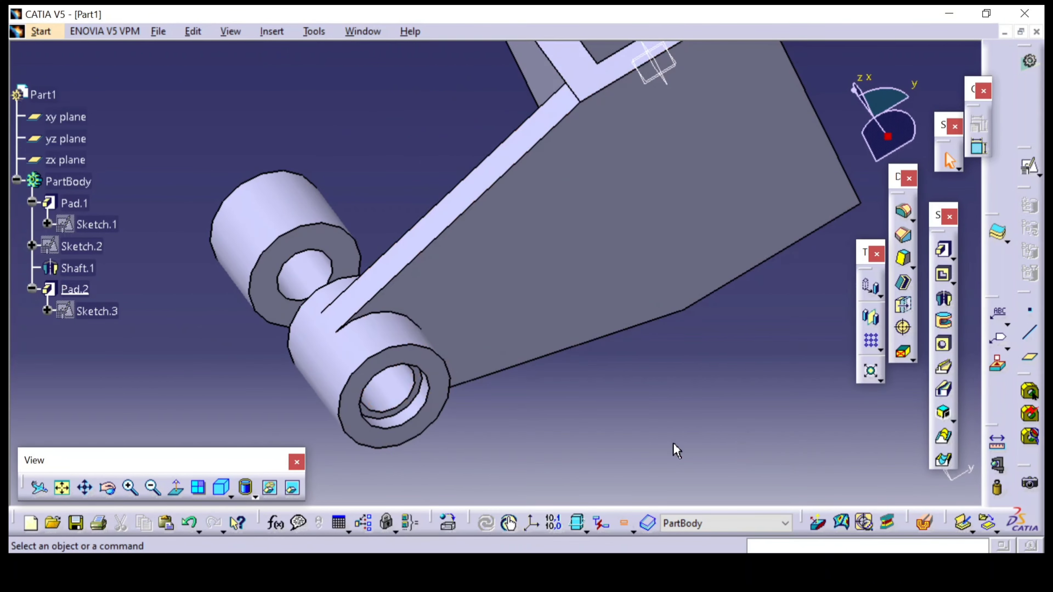
# Create a plane offset inward from the outer counterbored end face of the unconnected boss, taking the distance from the reference drawing
pyautogui.moveTo(674, 447); pyautogui.dragTo(612, 351, button='middle')
pyautogui.moveTo(355, 212); pyautogui.dragTo(593, 361, button='middle')
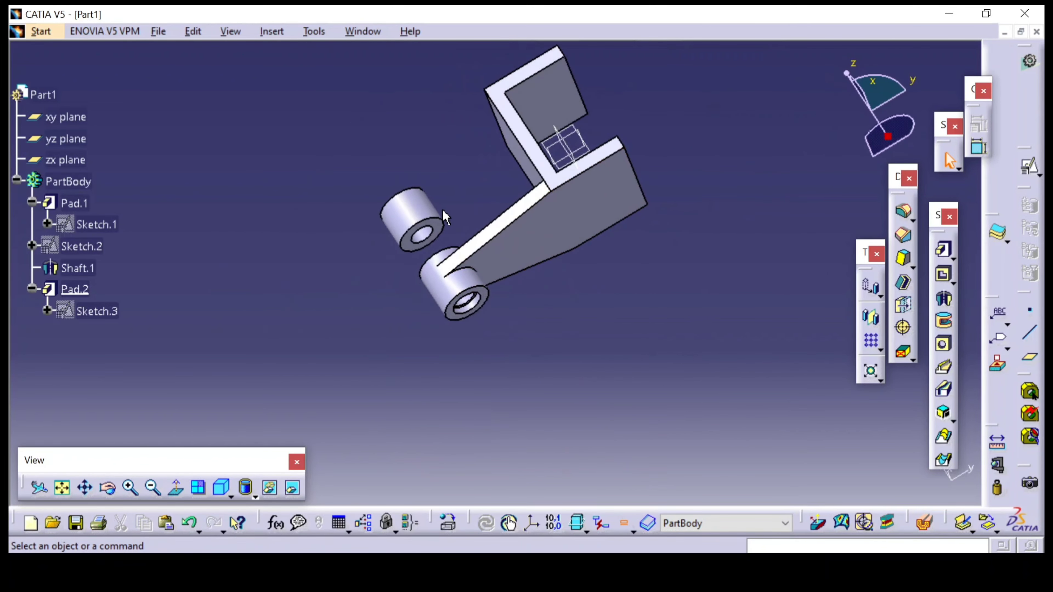
pyautogui.moveTo(459, 194); pyautogui.dragTo(510, 285, button='middle')
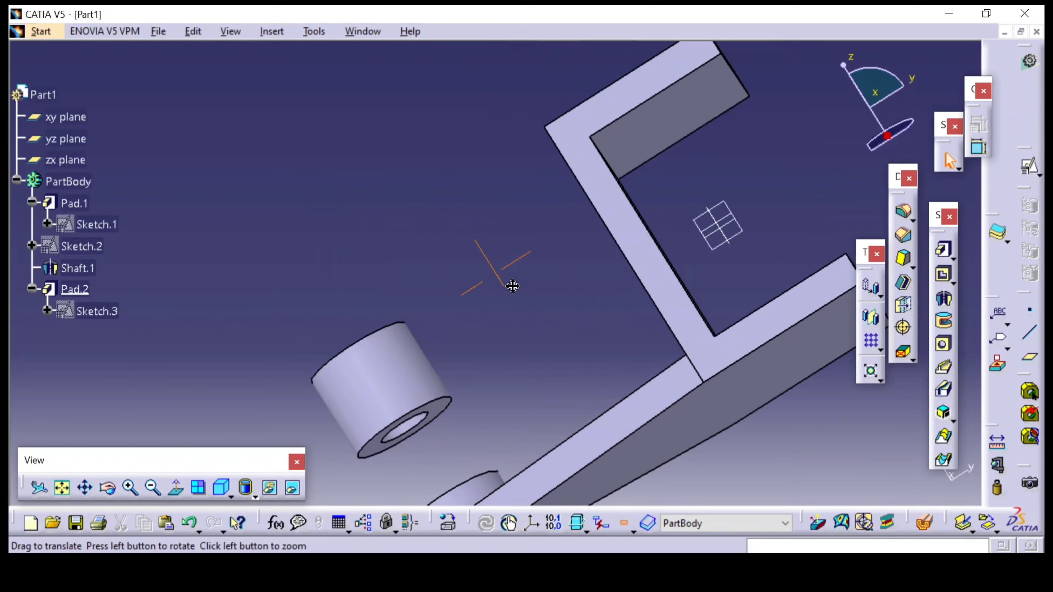
pyautogui.moveTo(507, 364); pyautogui.dragTo(519, 291, button='middle')
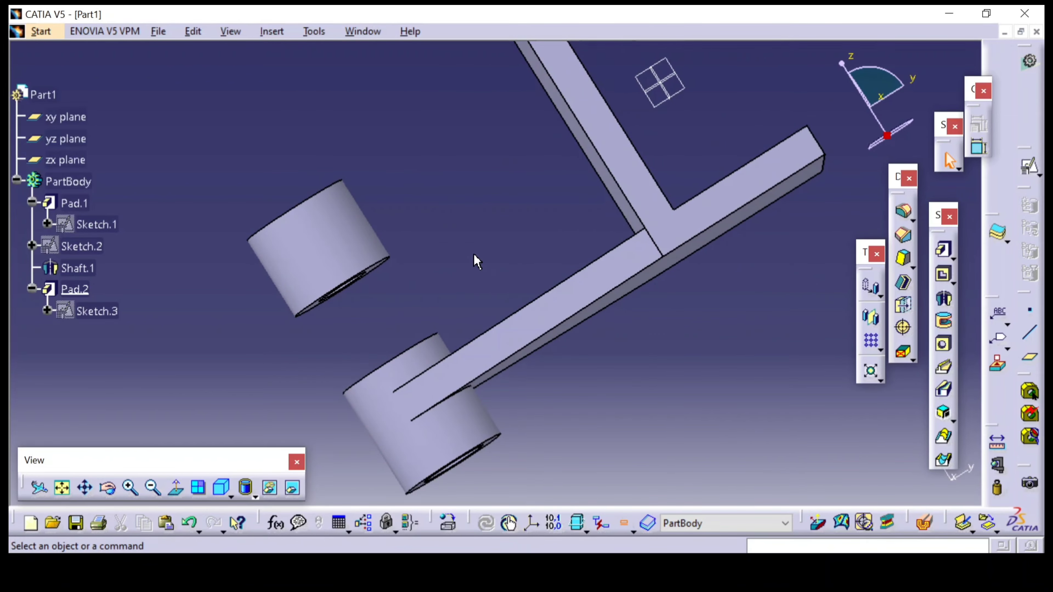
pyautogui.moveTo(581, 391); pyautogui.dragTo(489, 244, button='middle')
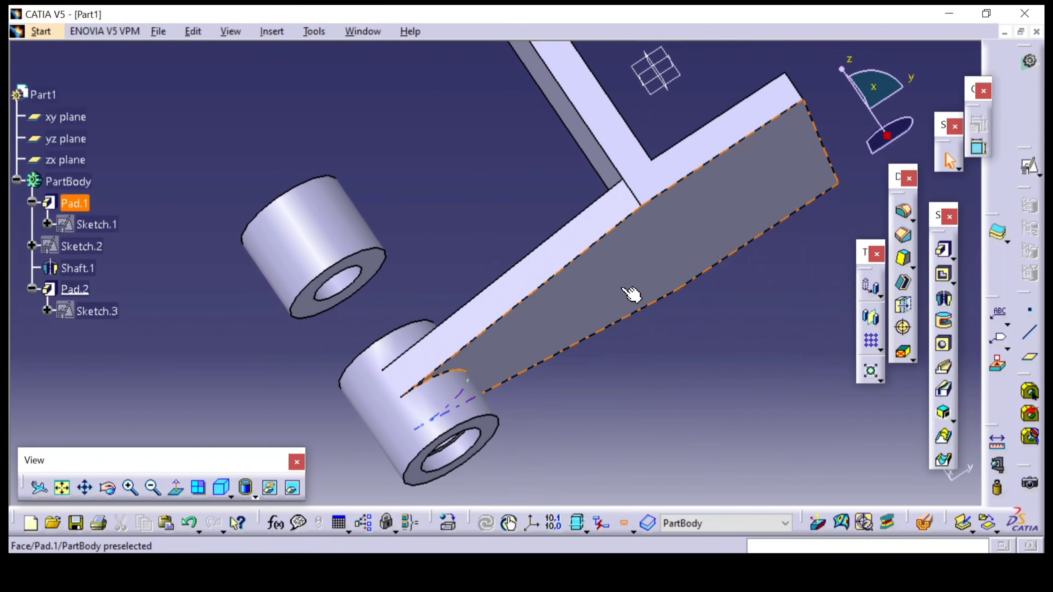
pyautogui.click(1029, 357)
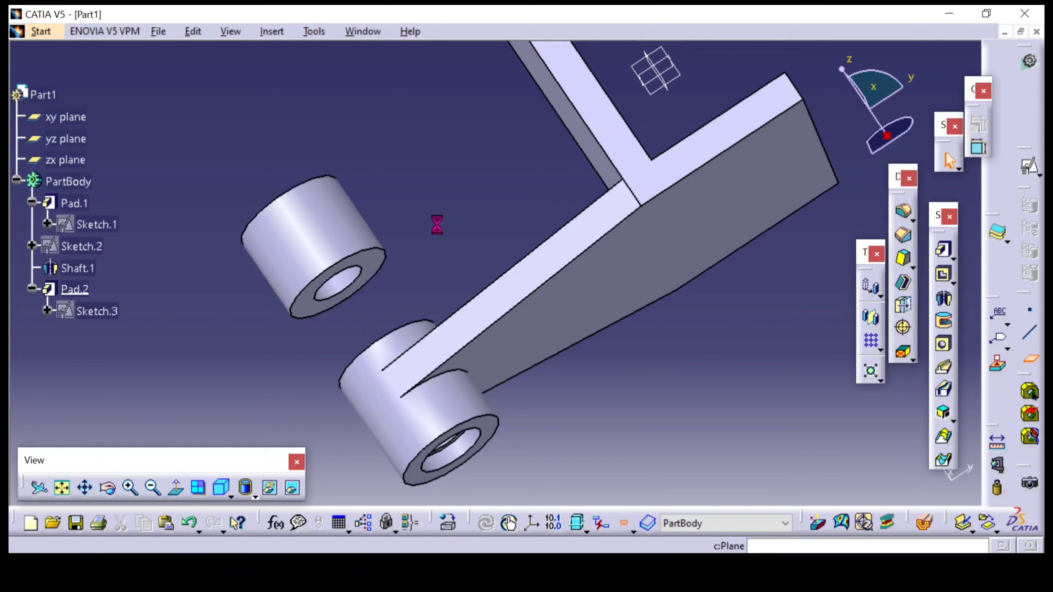
pyautogui.moveTo(324, 146); pyautogui.dragTo(303, 237, button='middle')
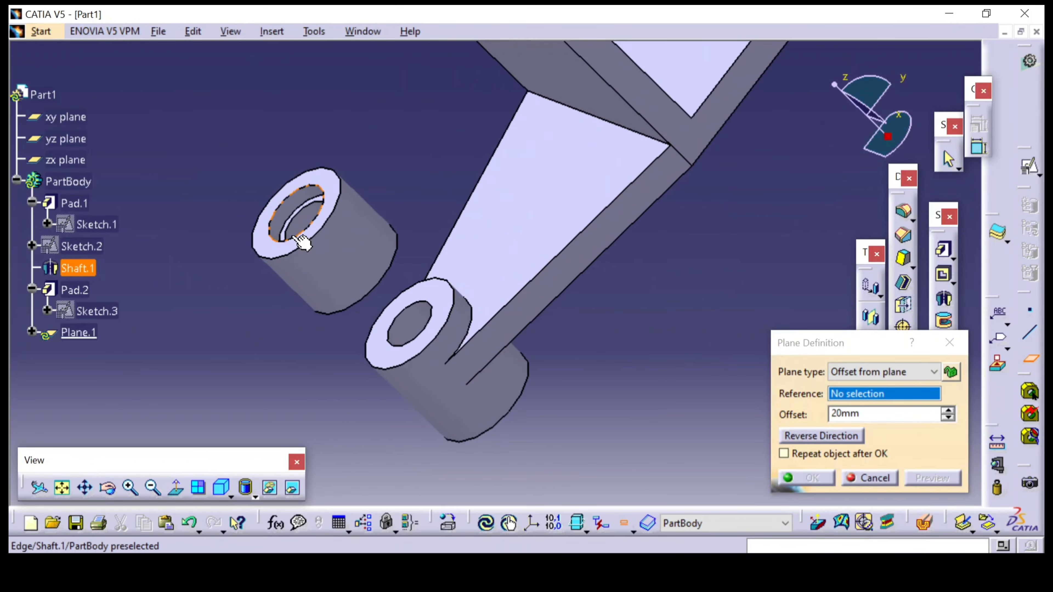
pyautogui.click(279, 249)
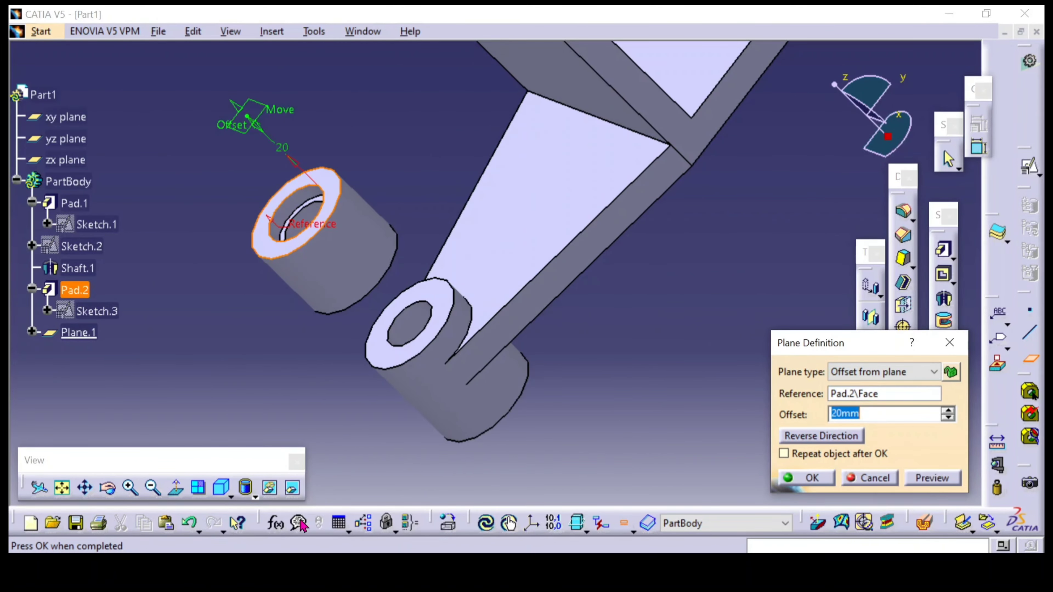
pyautogui.click(386, 570)
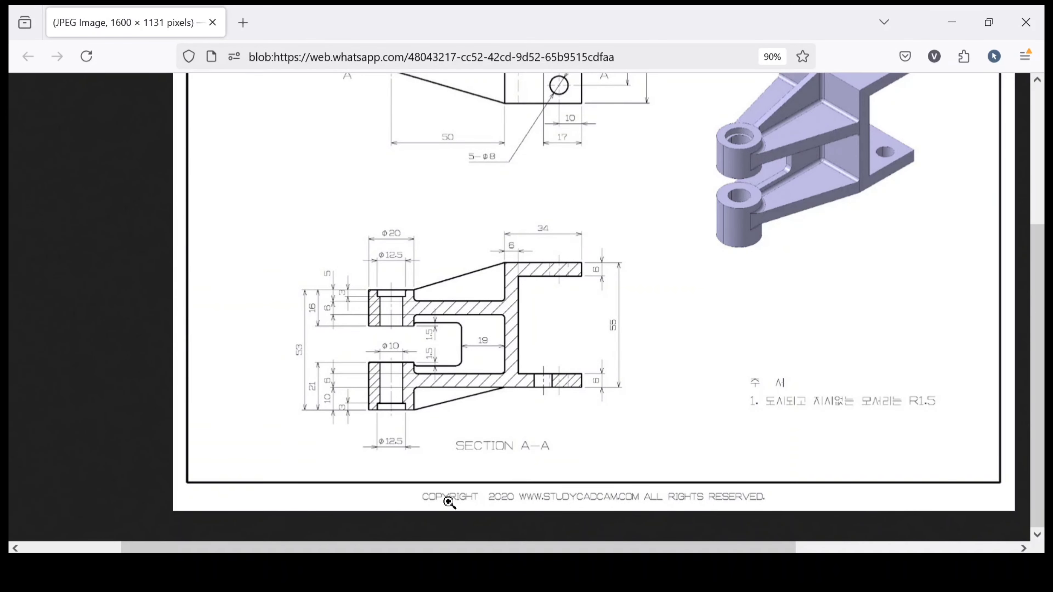
pyautogui.click(435, 457)
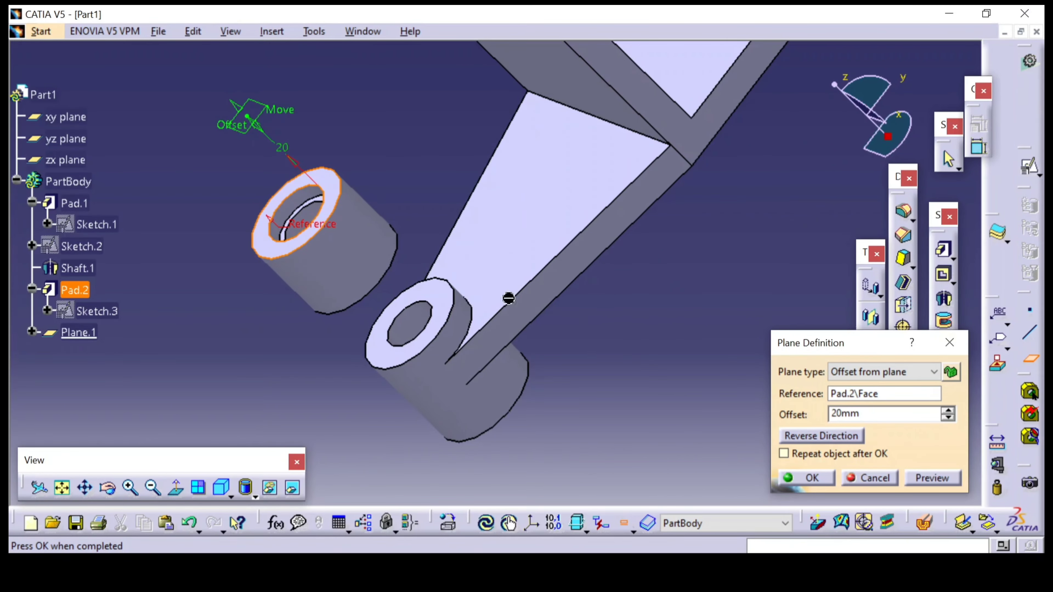
pyautogui.click(801, 439)
pyautogui.moveTo(889, 415); pyautogui.dragTo(771, 405)
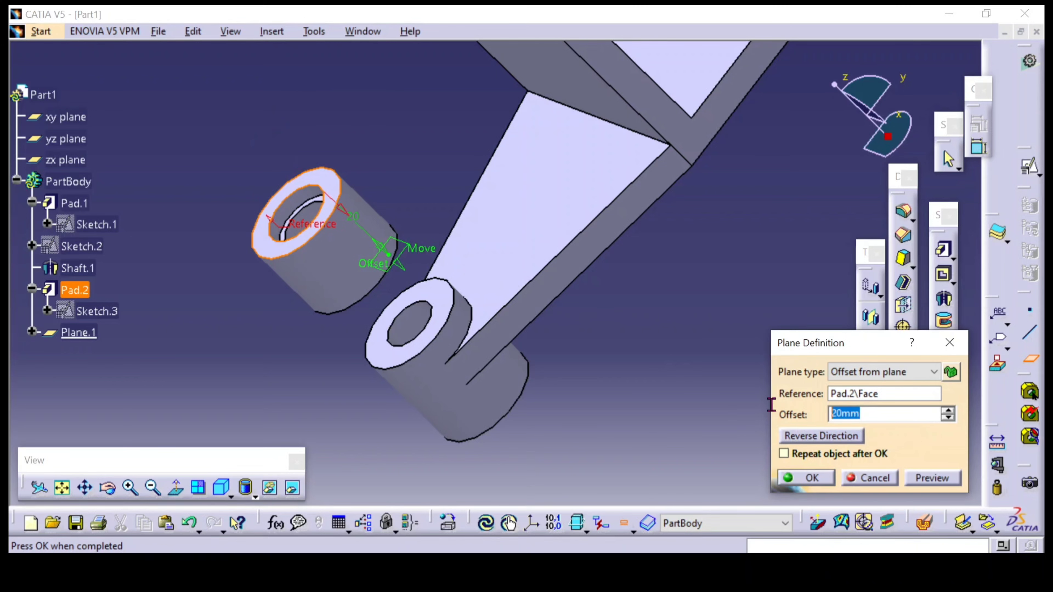
pyautogui.click(786, 482)
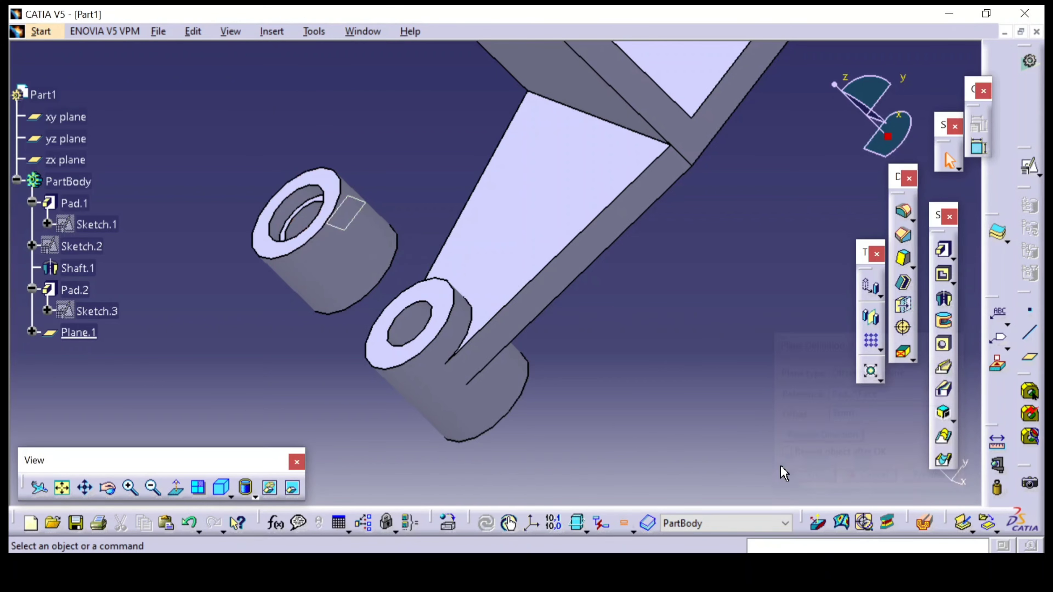
# Unhide Sketch.3, the tapered arm profile under Pad.2
pyautogui.moveTo(677, 407); pyautogui.dragTo(201, 333, button='middle')
pyautogui.rightClick(97, 311)
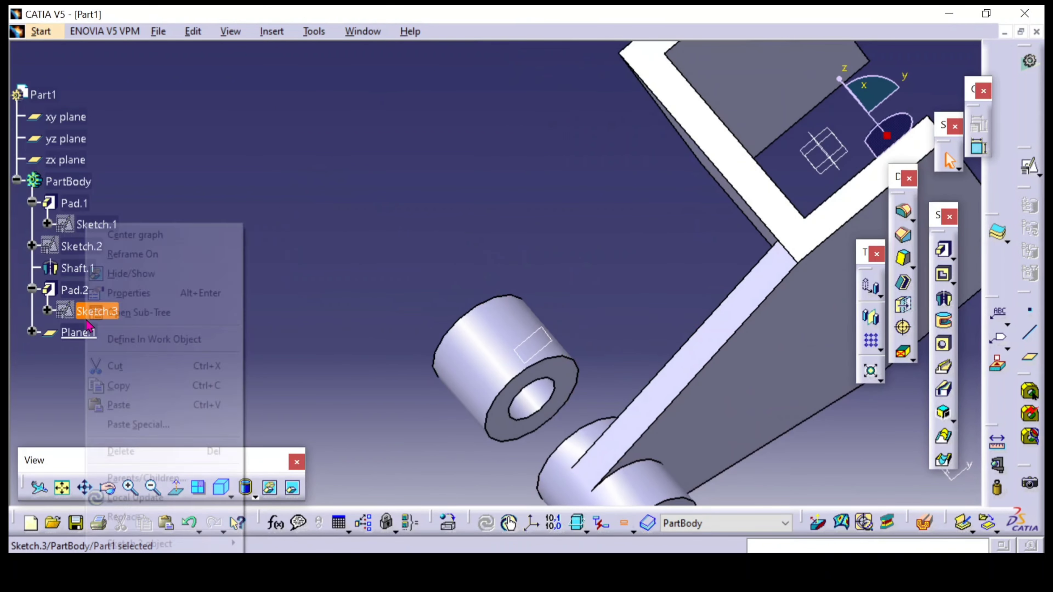
pyautogui.click(129, 273)
# Create a positioned sketch on Plane.1 with its axes swapped and the H axis pointing away from the bosses
pyautogui.moveTo(312, 287); pyautogui.dragTo(309, 101, button='middle')
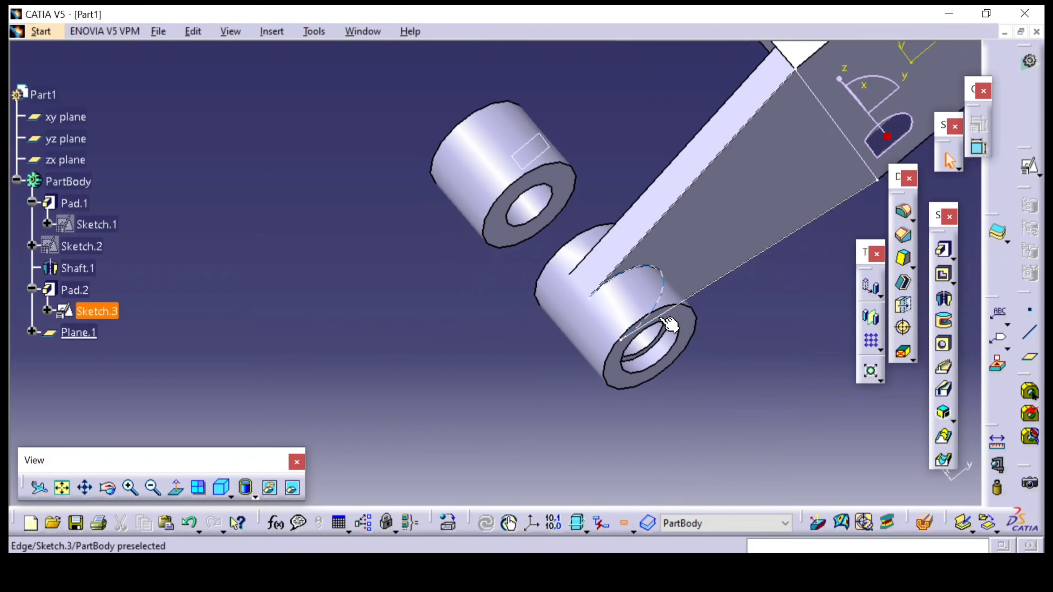
pyautogui.moveTo(438, 288); pyautogui.dragTo(439, 222, button='middle')
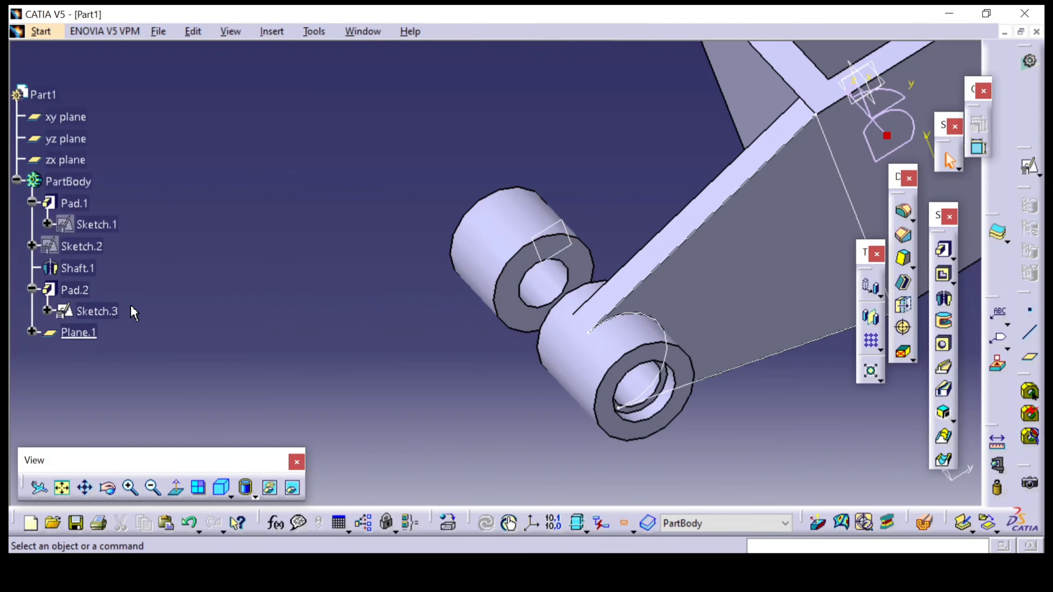
pyautogui.moveTo(513, 258); pyautogui.dragTo(533, 189, button='middle')
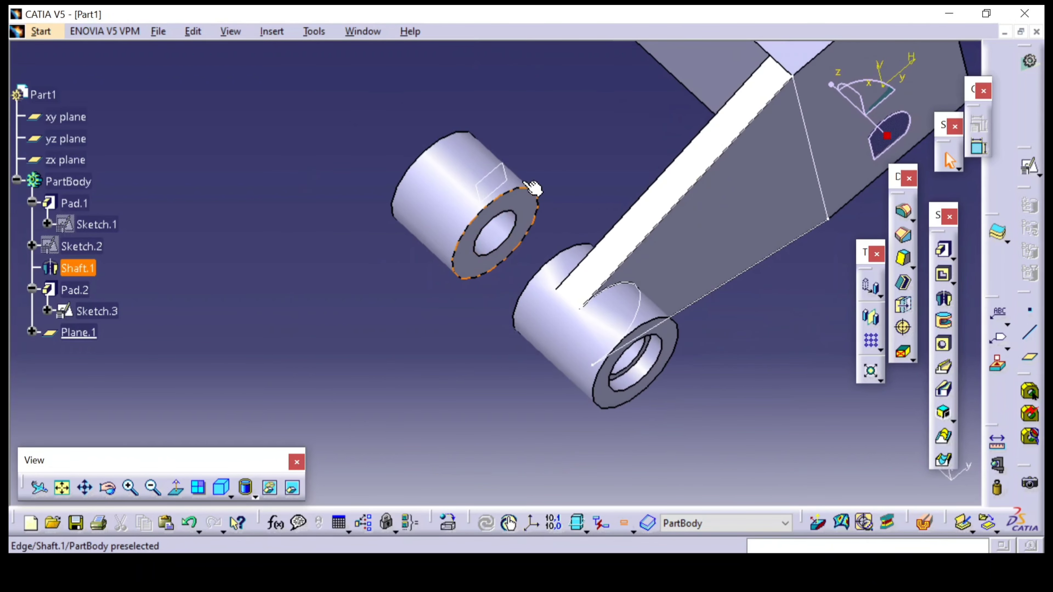
pyautogui.click(513, 174)
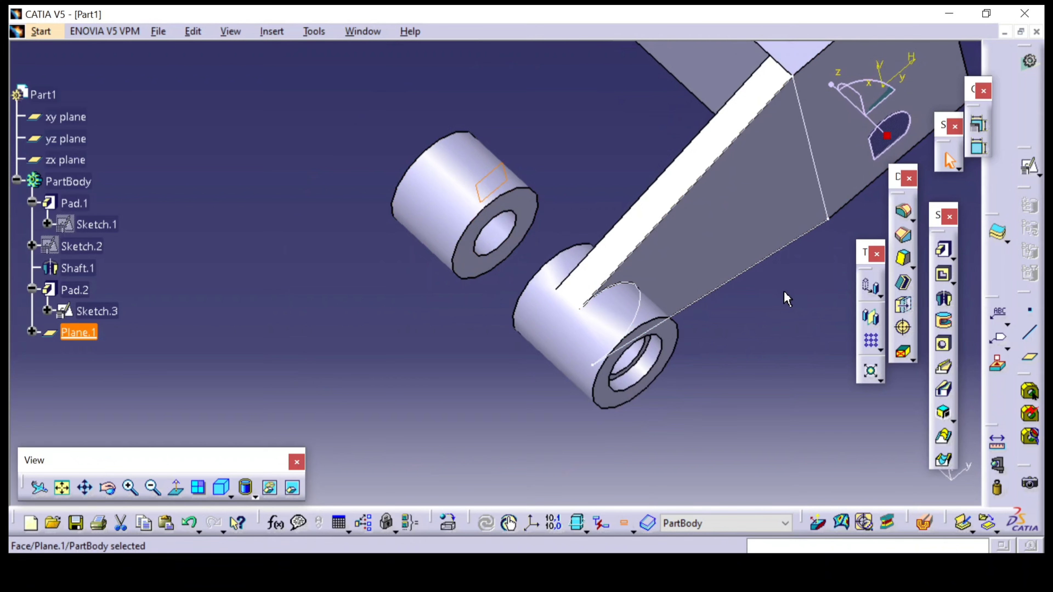
pyautogui.click(1029, 167)
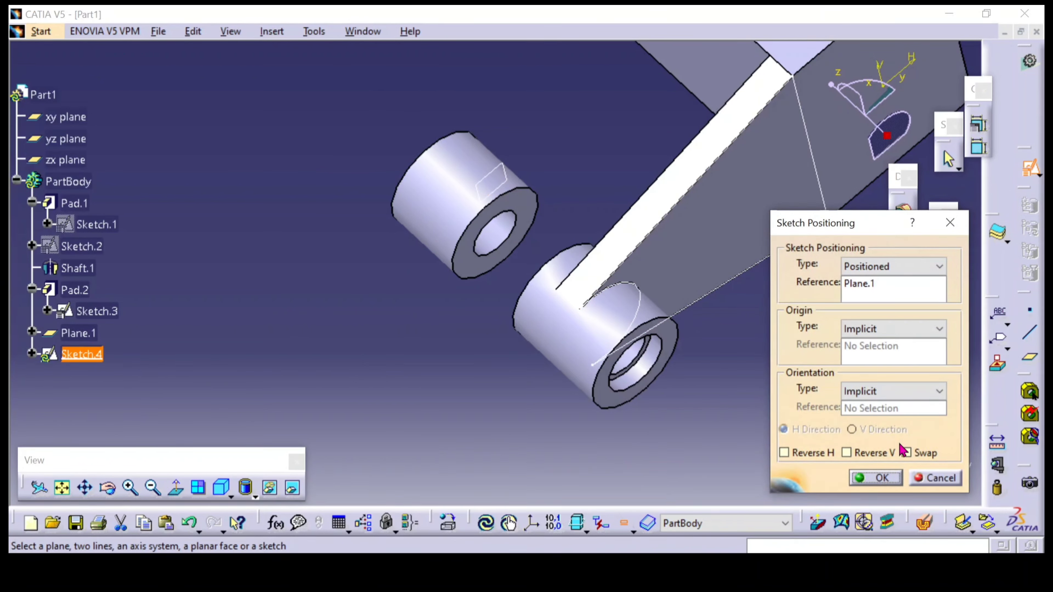
pyautogui.moveTo(447, 358); pyautogui.dragTo(395, 279, button='middle')
pyautogui.moveTo(489, 352); pyautogui.dragTo(391, 312, button='middle')
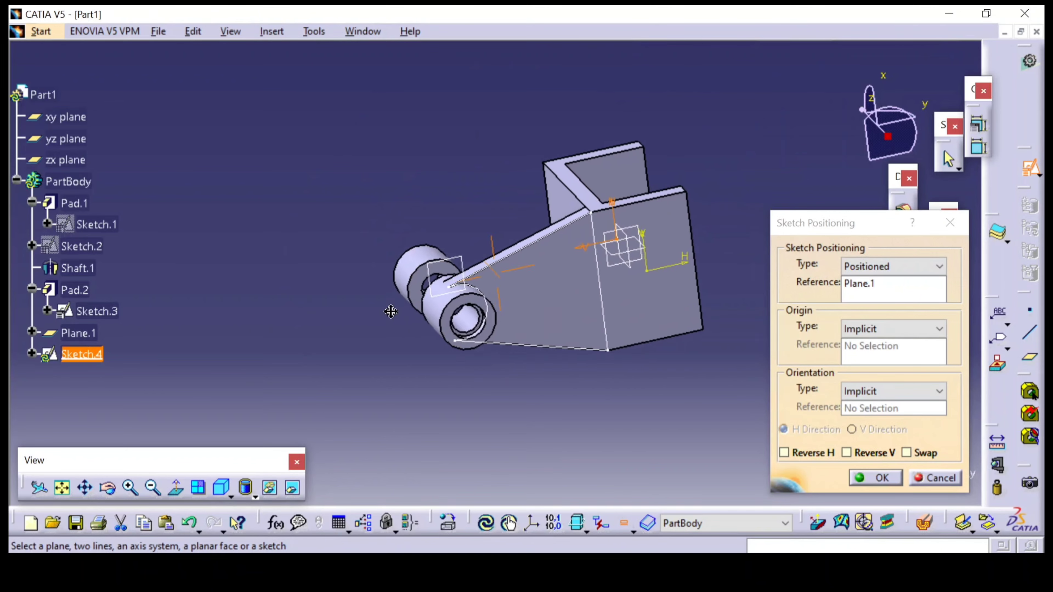
pyautogui.click(905, 452)
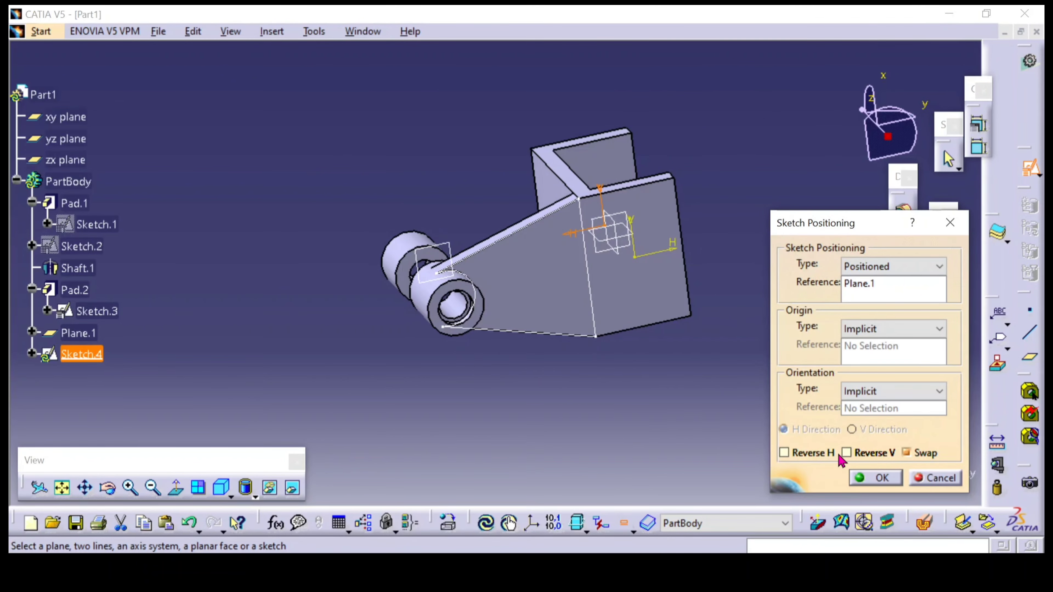
pyautogui.click(881, 478)
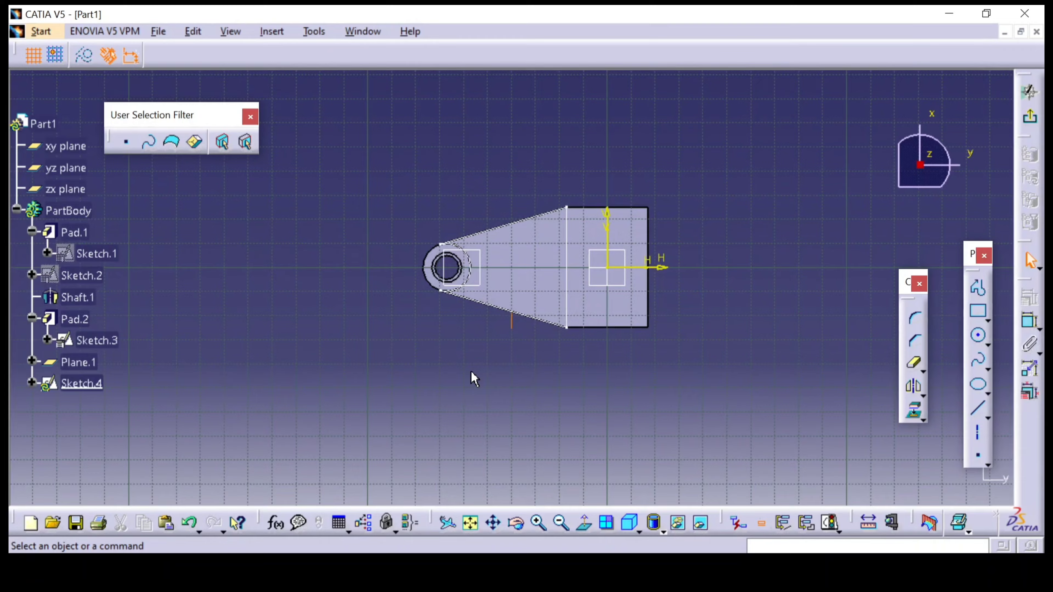
# Project the lower sloped edge of the tapered arm profile onto the sketch plane
pyautogui.moveTo(472, 371)
pyautogui.mouseDown(button='middle')
pyautogui.moveTo(546, 322)
pyautogui.moveTo(552, 215)
pyautogui.mouseUp(button='middle')
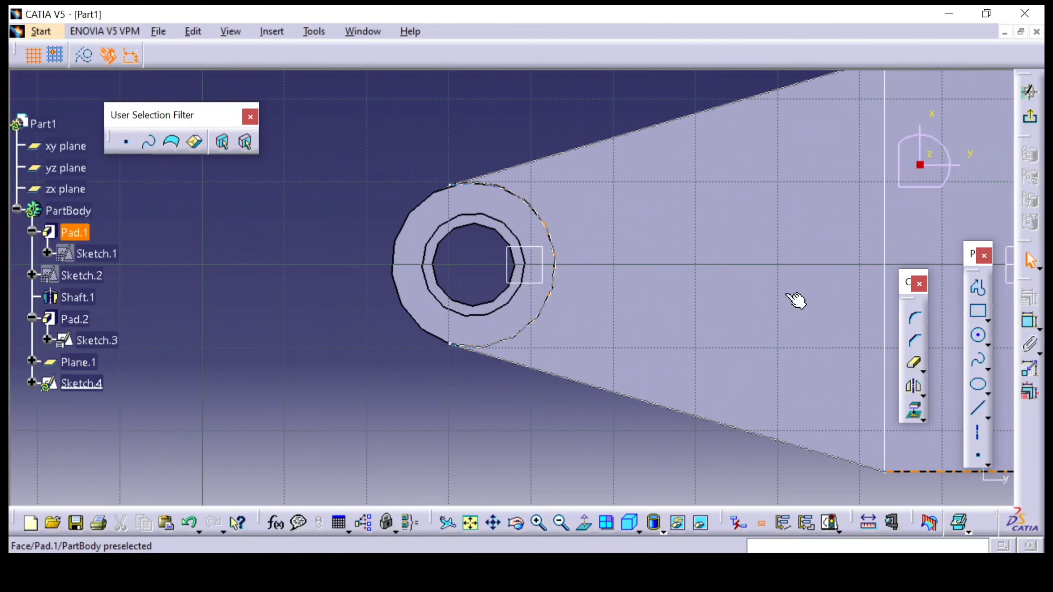
pyautogui.click(916, 416)
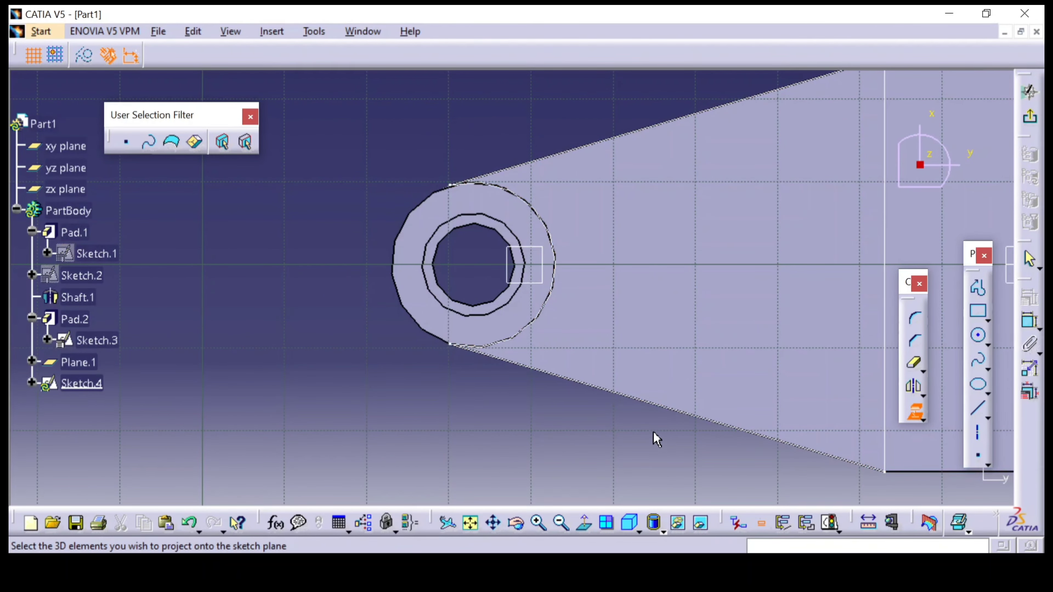
pyautogui.click(663, 408)
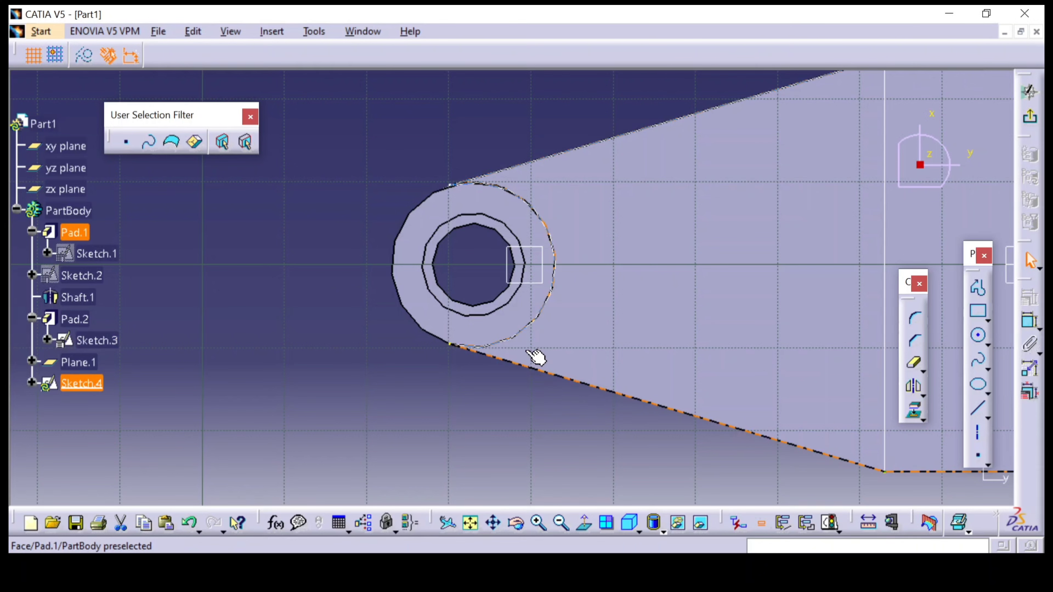
pyautogui.click(515, 337)
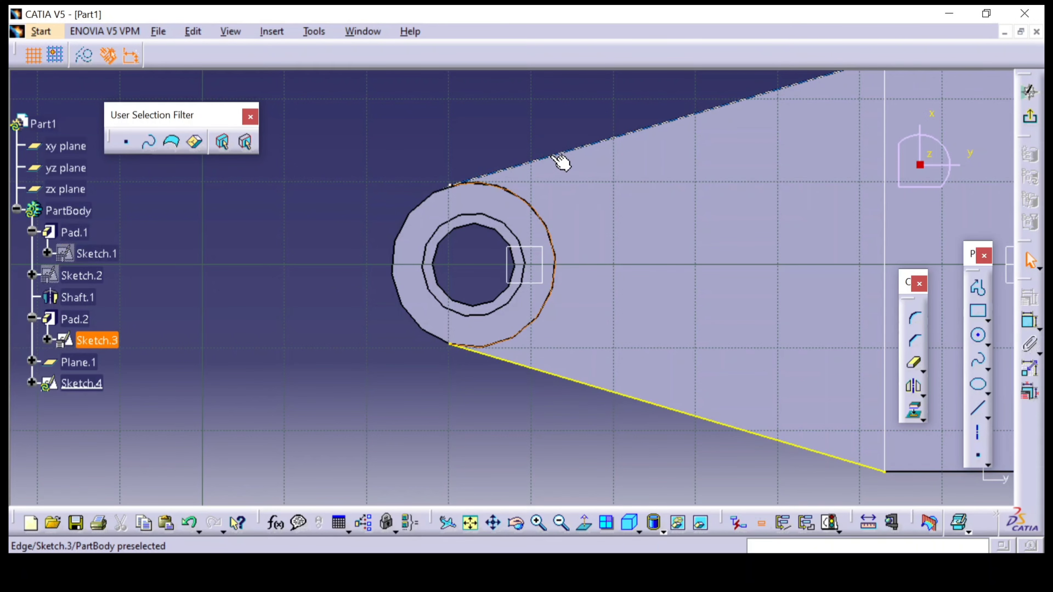
pyautogui.click(562, 153)
pyautogui.moveTo(701, 278); pyautogui.dragTo(651, 311, button='middle')
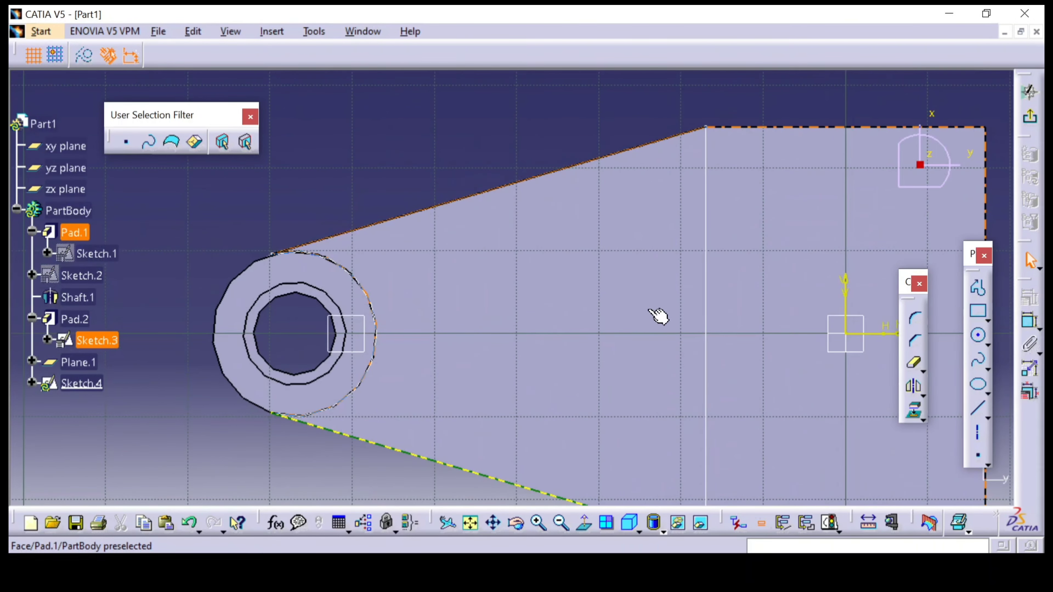
pyautogui.click(706, 307)
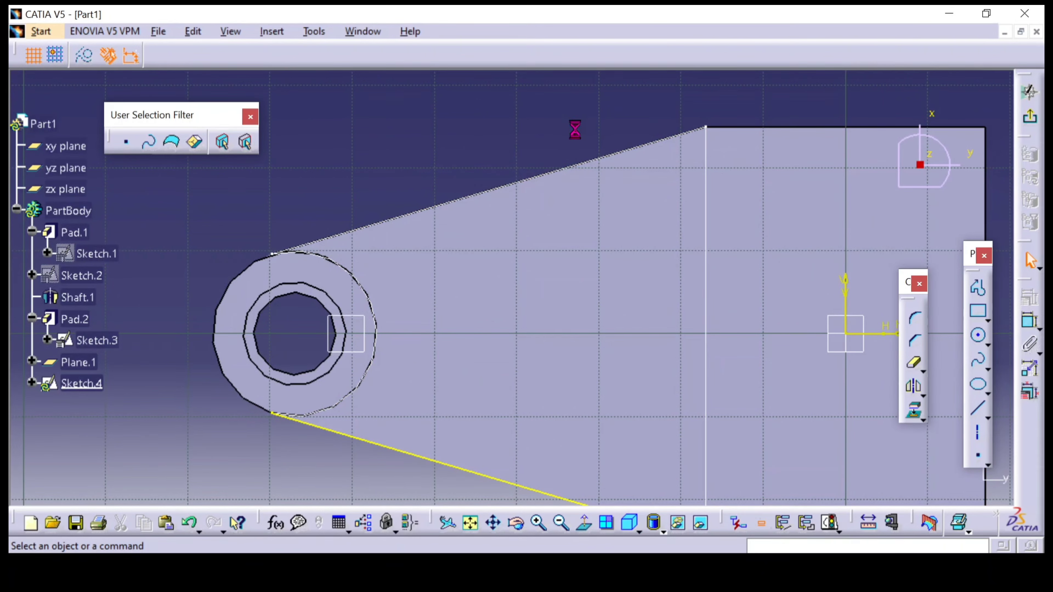
# Project the arm profile's boss arc, upper sloped edge and straight end line to close the contour, and exit the sketch
pyautogui.moveTo(486, 154)
pyautogui.mouseDown(button='middle')
pyautogui.moveTo(500, 264)
pyautogui.moveTo(543, 313)
pyautogui.moveTo(565, 188)
pyautogui.moveTo(557, 170)
pyautogui.mouseUp(button='middle')
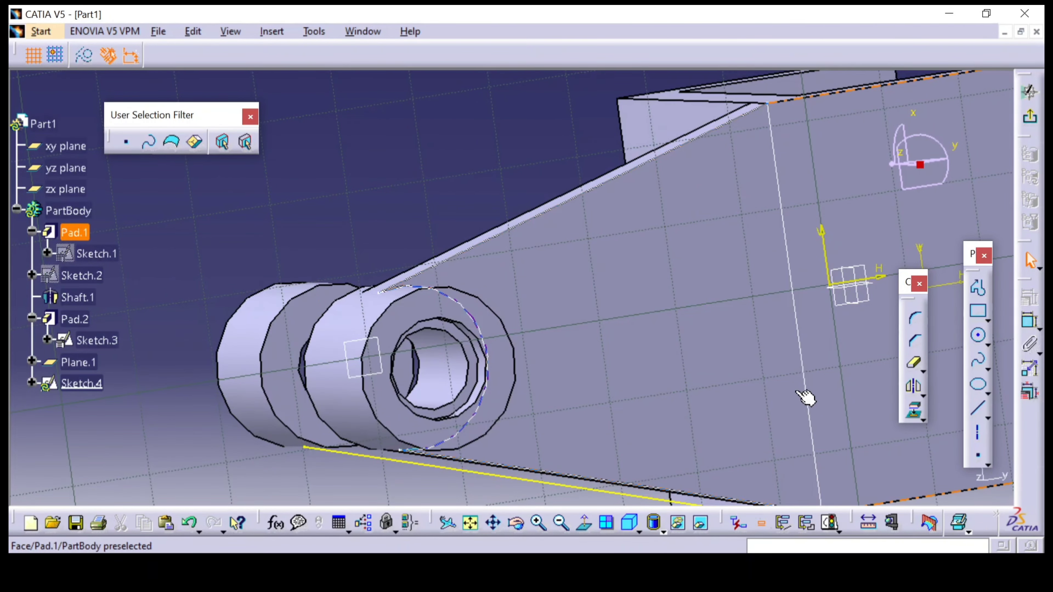
pyautogui.click(914, 415)
pyautogui.moveTo(487, 245); pyautogui.dragTo(549, 382, button='middle')
pyautogui.click(515, 392)
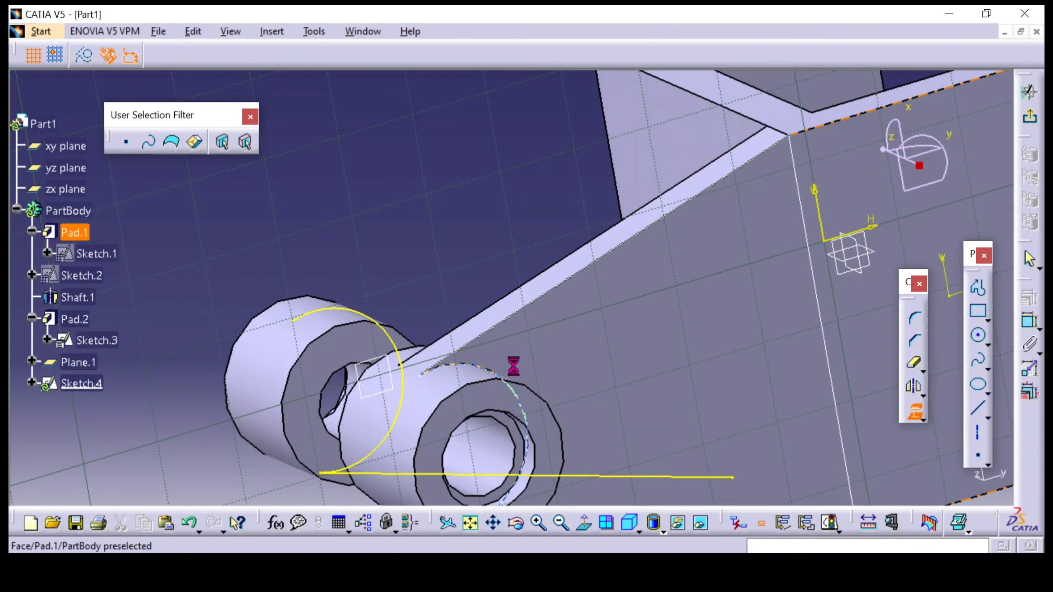
pyautogui.click(539, 312)
pyautogui.moveTo(461, 236); pyautogui.dragTo(421, 300, button='middle')
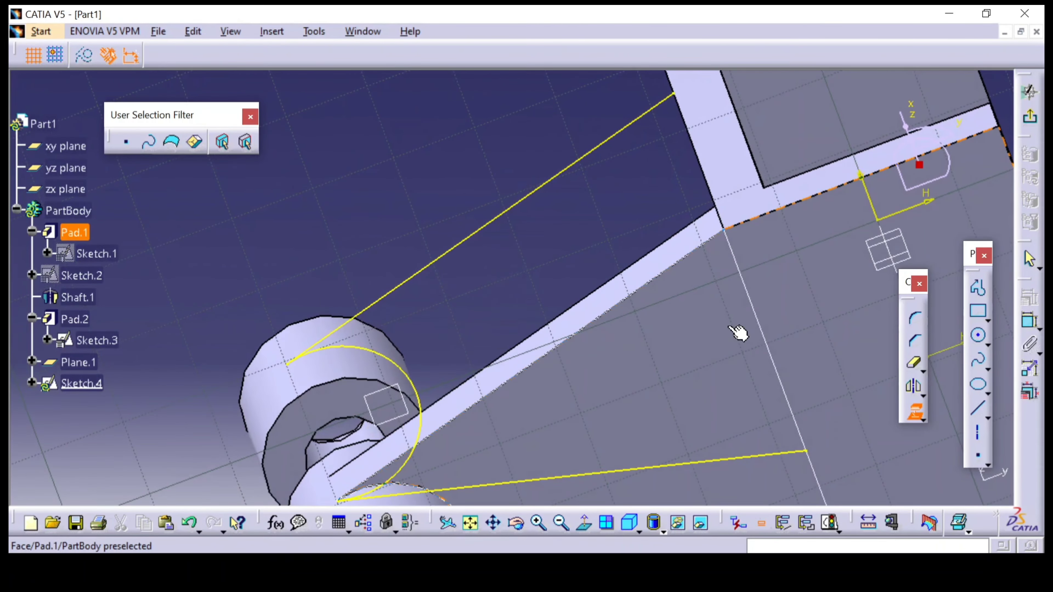
pyautogui.click(757, 310)
pyautogui.moveTo(576, 247); pyautogui.dragTo(604, 348, button='middle')
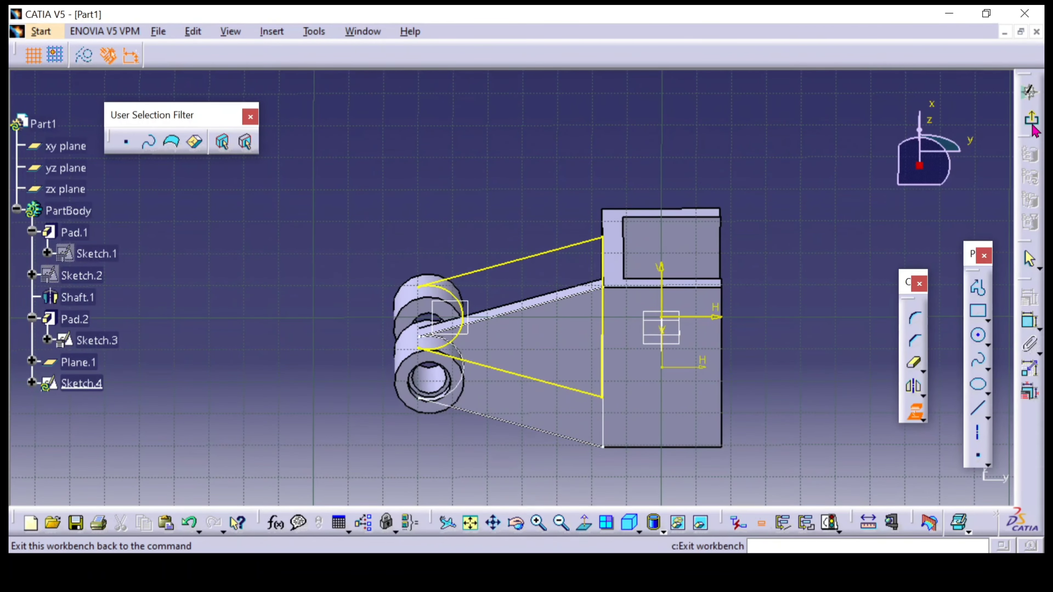
pyautogui.moveTo(695, 317); pyautogui.dragTo(501, 232, button='middle')
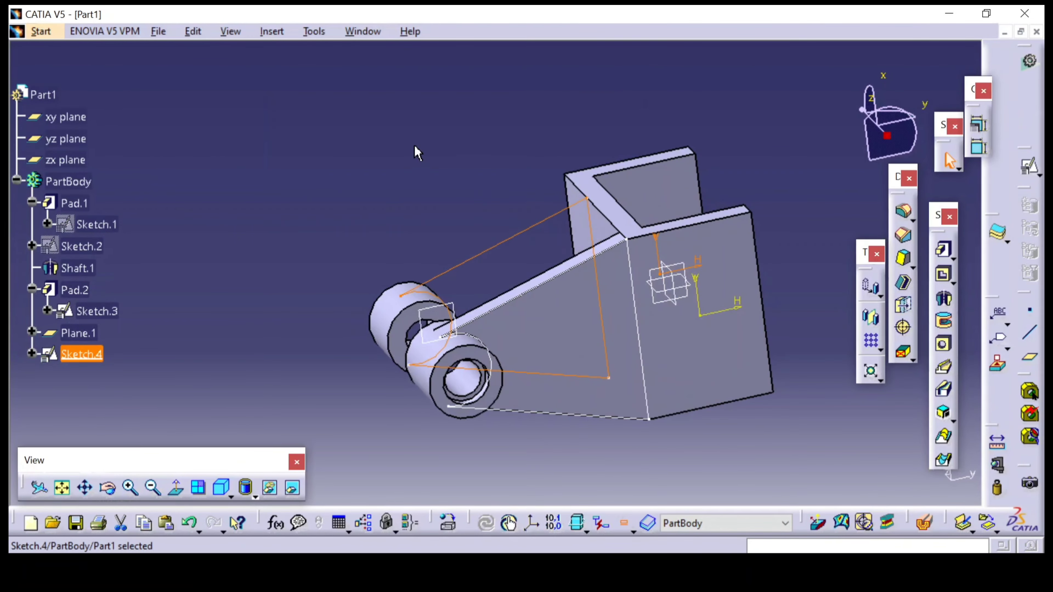
# Pad Sketch.4 with a length of 3 mm and mirrored extent to form the second tapered arm
pyautogui.click(414, 151)
pyautogui.moveTo(413, 151); pyautogui.dragTo(442, 272, button='middle')
pyautogui.moveTo(521, 356); pyautogui.dragTo(477, 312, button='middle')
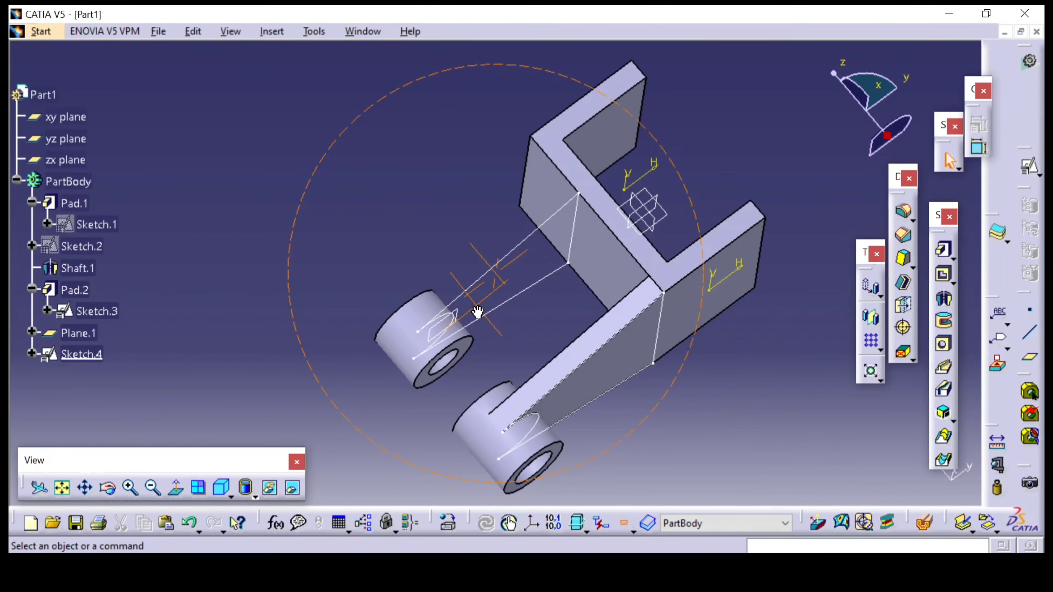
pyautogui.click(944, 251)
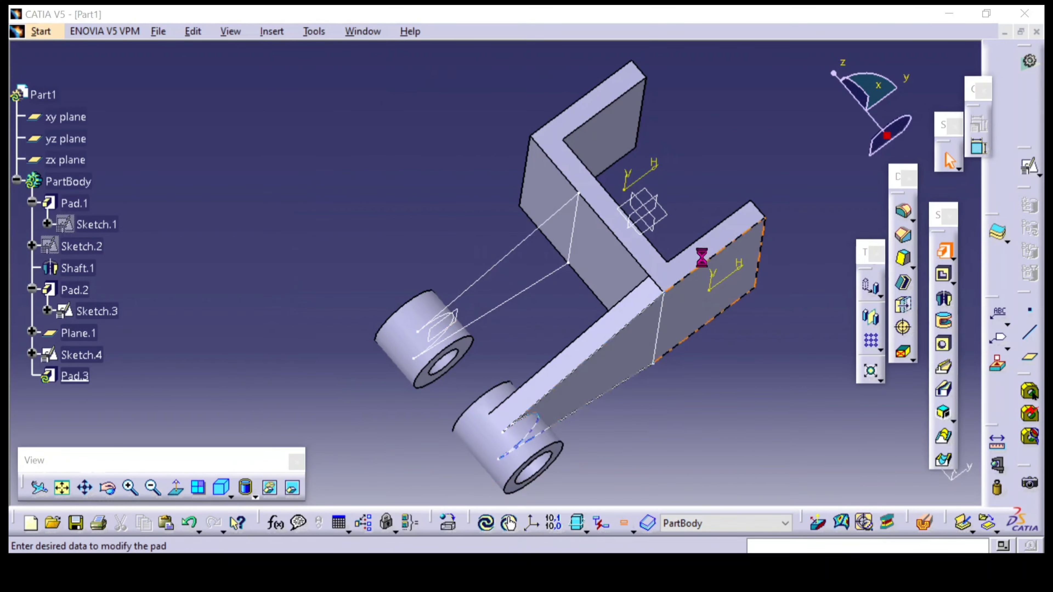
pyautogui.click(529, 250)
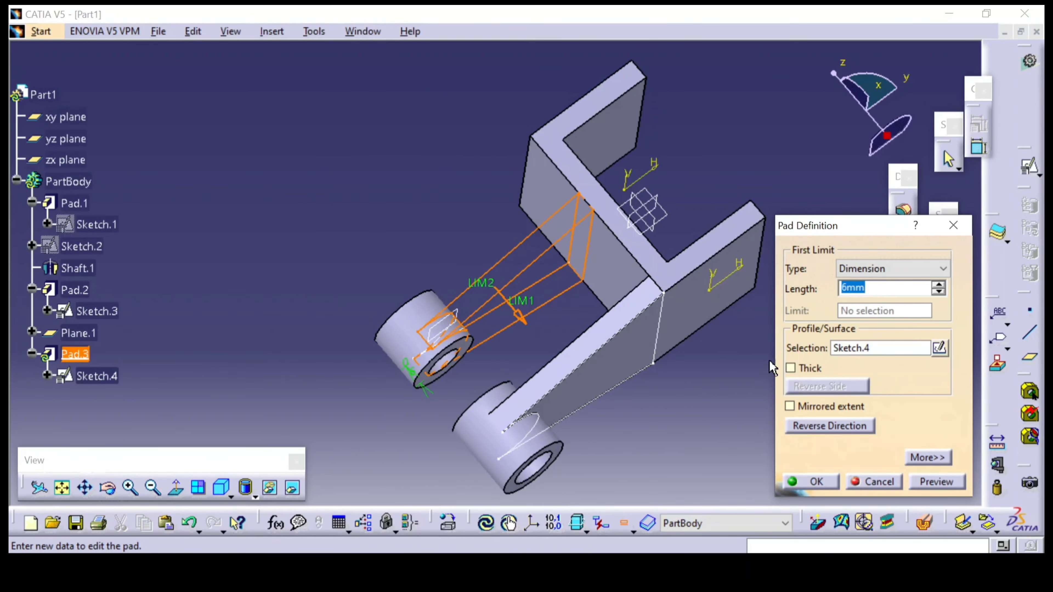
pyautogui.click(822, 409)
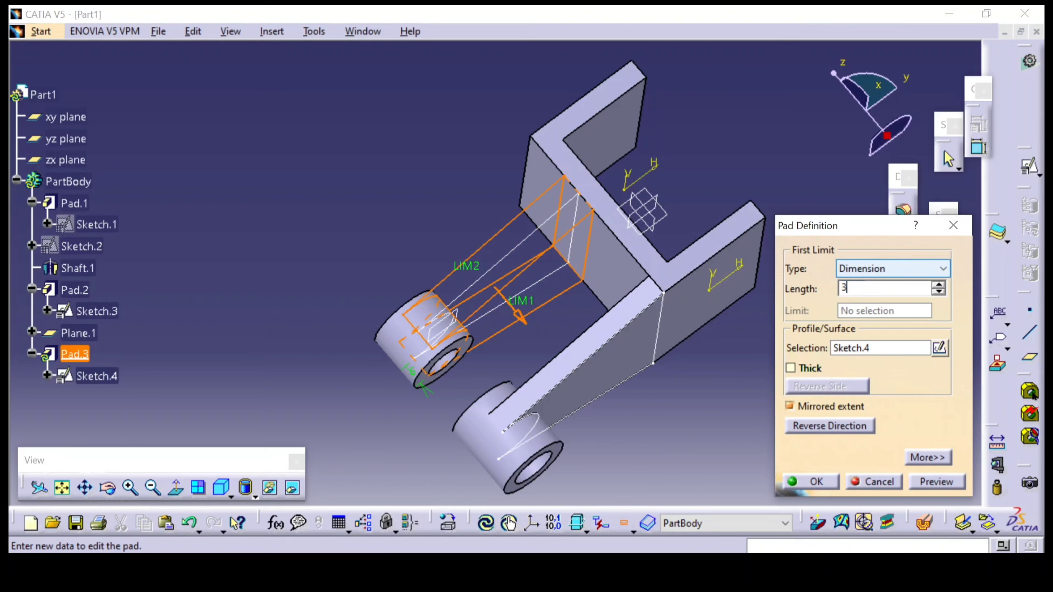
pyautogui.press('Return')
pyautogui.moveTo(723, 148); pyautogui.dragTo(678, 192, button='middle')
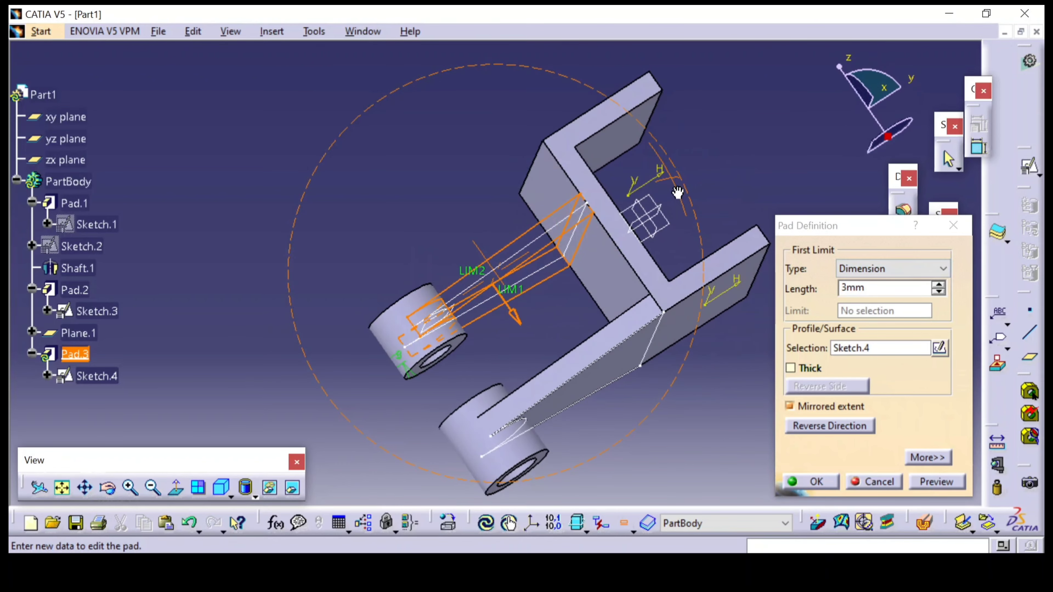
pyautogui.click(812, 483)
# Hide Sketch.3, the first arm's profile under Pad.2
pyautogui.moveTo(719, 383); pyautogui.dragTo(581, 328, button='middle')
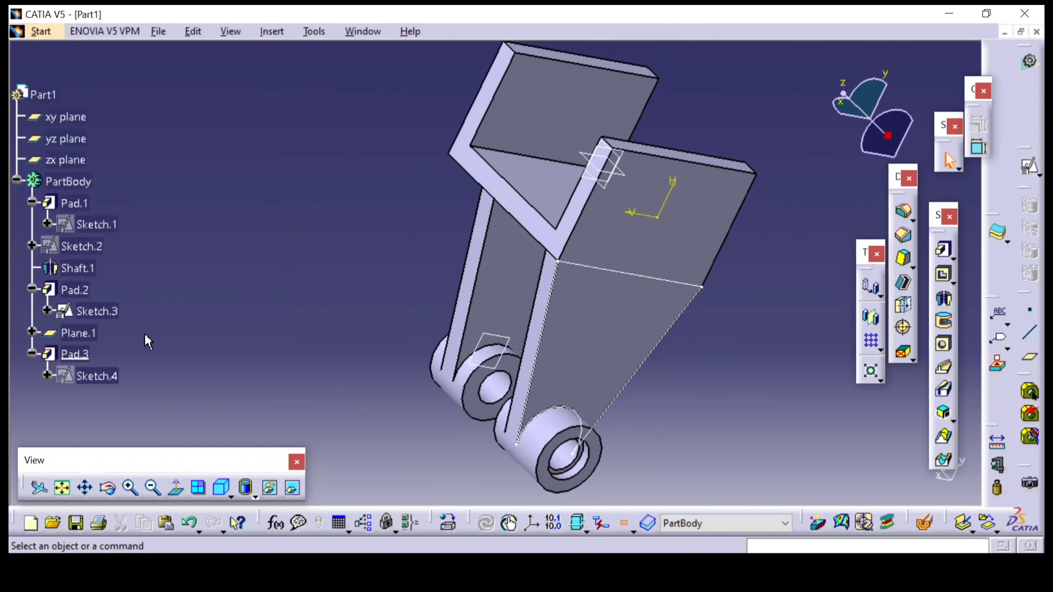
pyautogui.rightClick(103, 311)
pyautogui.click(150, 274)
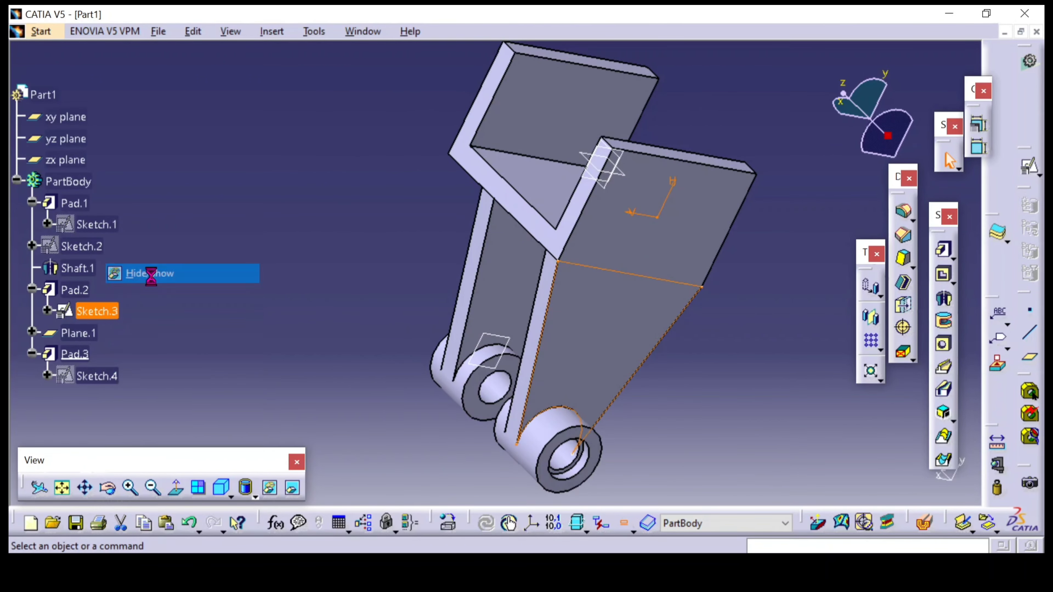
pyautogui.moveTo(300, 201)
pyautogui.mouseDown(button='middle')
pyautogui.moveTo(637, 416)
pyautogui.moveTo(444, 335)
pyautogui.moveTo(539, 317)
pyautogui.moveTo(446, 294)
pyautogui.moveTo(503, 349)
pyautogui.mouseUp(button='middle')
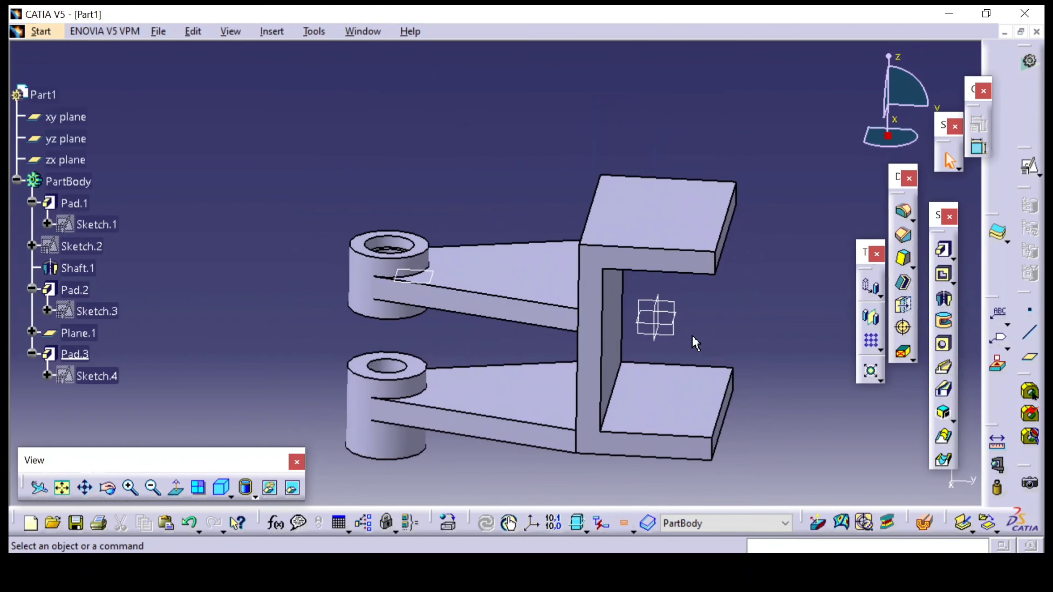
# Create a positioned sketch on the yz plane, keeping the default origin and orientation
pyautogui.click(674, 331)
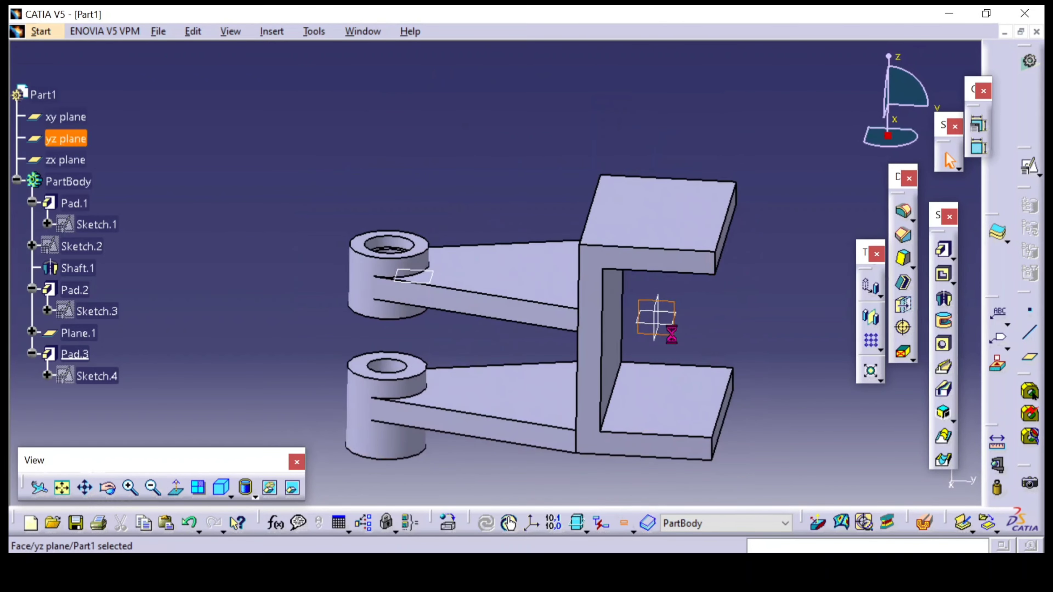
pyautogui.click(1029, 167)
pyautogui.click(863, 476)
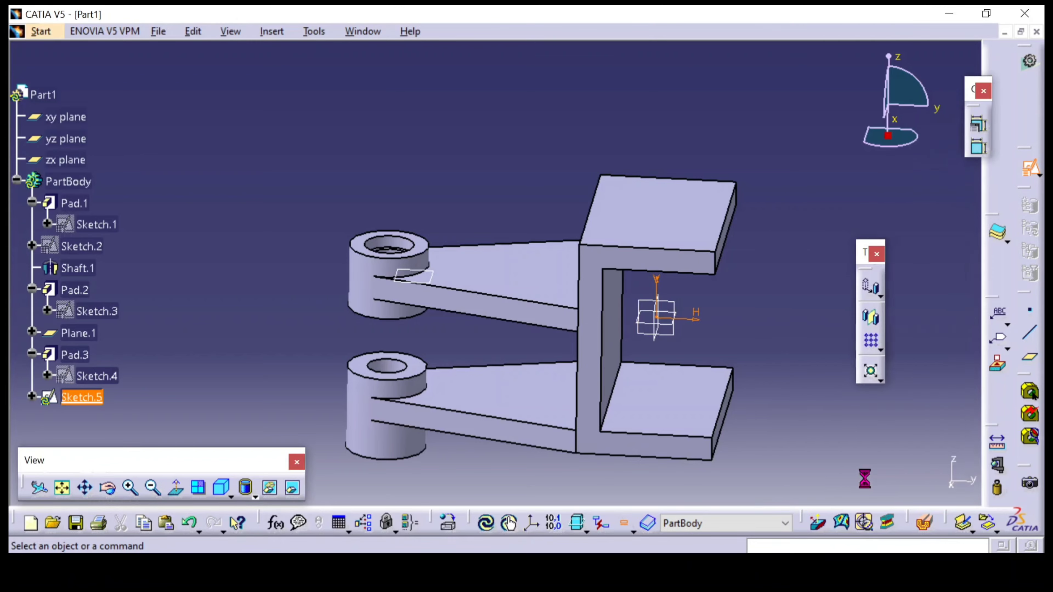
pyautogui.moveTo(753, 334); pyautogui.dragTo(794, 256, button='middle')
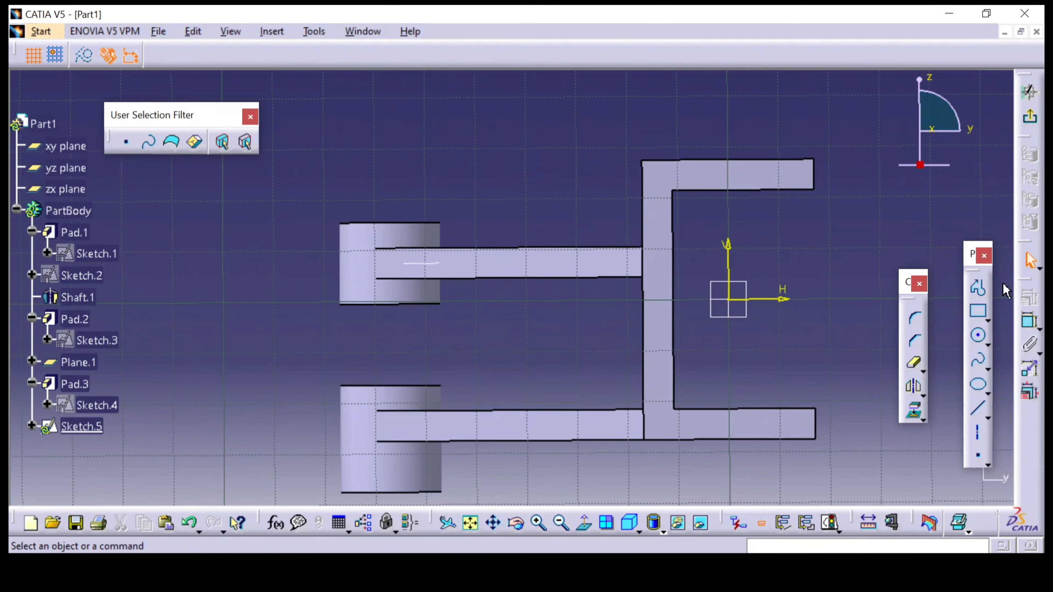
# Sketch a sloped line from the upper boss's top corner, about H -57.5 mm, V 14.7 mm, to near the channel's upper outer corner
pyautogui.click(979, 408)
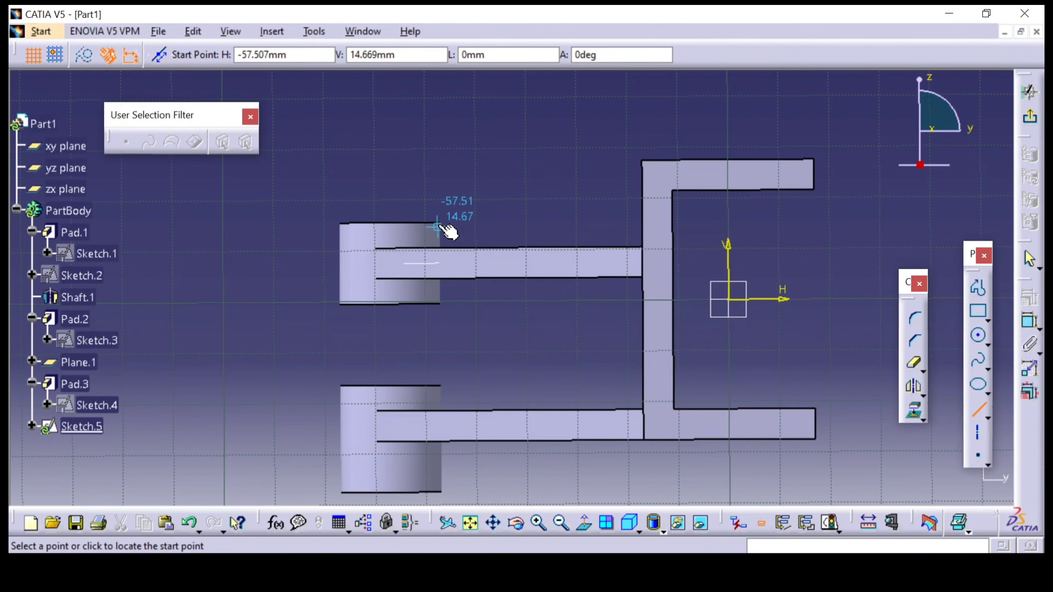
pyautogui.click(641, 157)
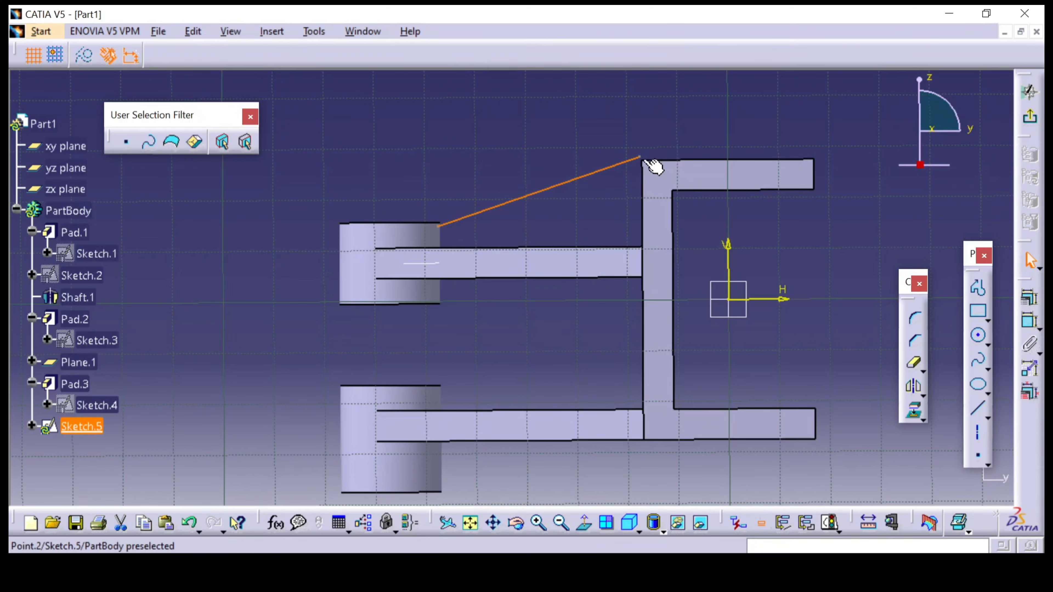
pyautogui.click(784, 378)
# Constrain the sloped line's upper endpoint coincident with the channel's upper outer corner
pyautogui.moveTo(701, 223); pyautogui.dragTo(635, 287, button='middle')
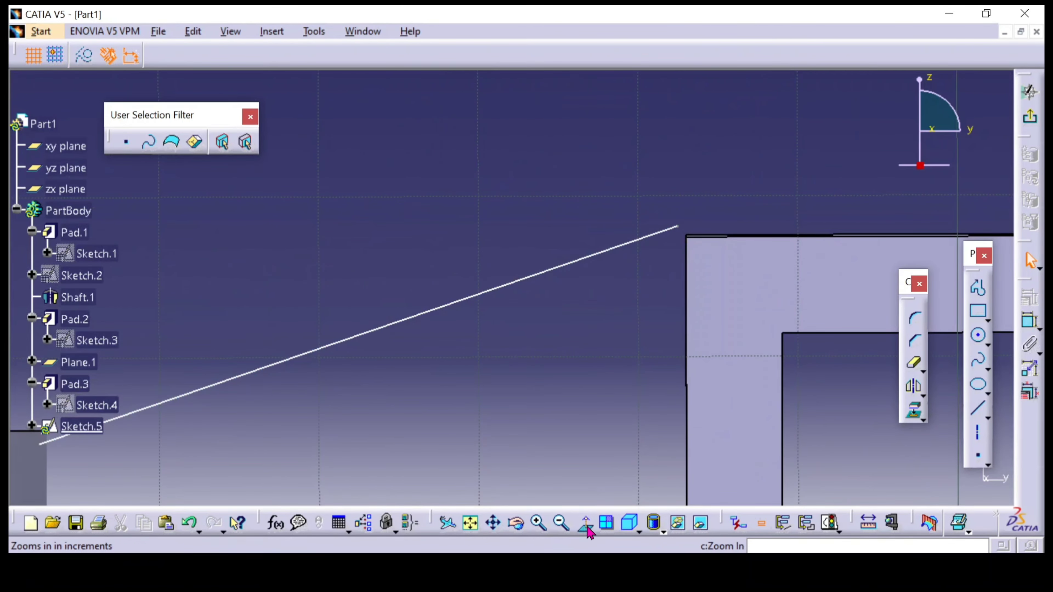
pyautogui.click(679, 227)
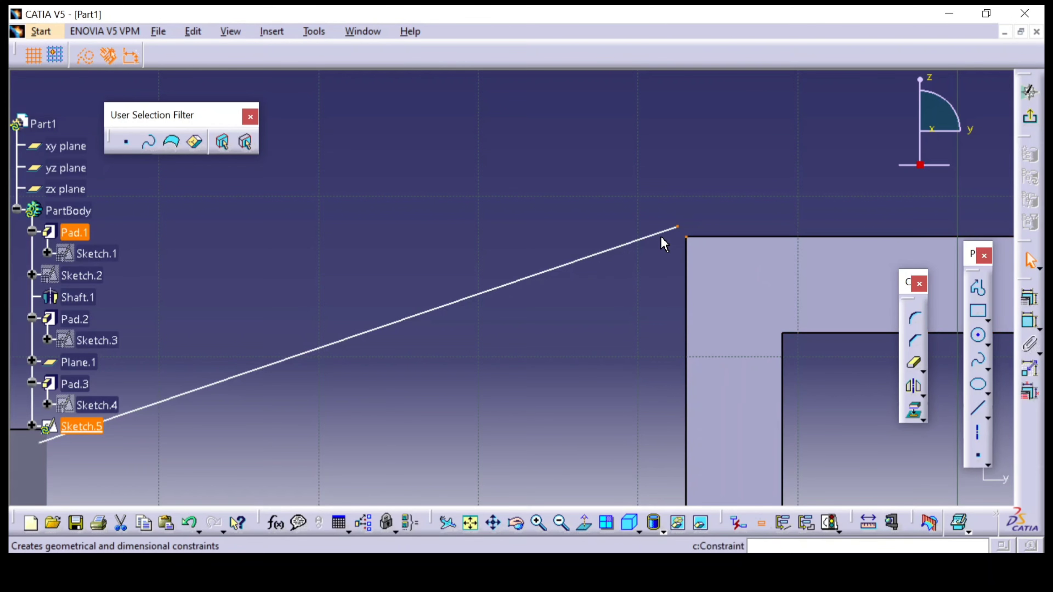
pyautogui.keyDown('ctrl'); pyautogui.click(687, 237); pyautogui.keyUp('ctrl')
pyautogui.click(1030, 298)
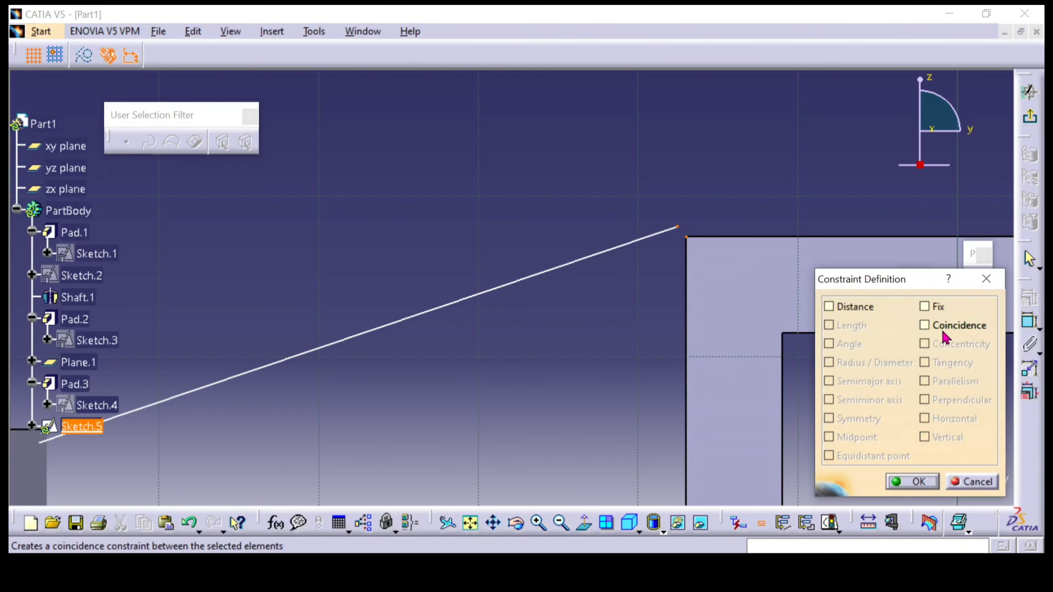
pyautogui.click(925, 326)
pyautogui.click(912, 481)
# Move the upper line's free endpoint onto the top edge of the upper boss, near its corner
pyautogui.moveTo(689, 227); pyautogui.dragTo(846, 219, button='middle')
pyautogui.moveTo(380, 294)
pyautogui.mouseDown(button='middle')
pyautogui.moveTo(588, 264)
pyautogui.moveTo(604, 199)
pyautogui.mouseUp(button='middle')
pyautogui.click(604, 199)
pyautogui.moveTo(604, 199); pyautogui.dragTo(611, 147, button='middle')
pyautogui.moveTo(373, 390); pyautogui.dragTo(352, 358)
pyautogui.moveTo(449, 254); pyautogui.dragTo(480, 373, button='middle')
pyautogui.click(449, 254)
pyautogui.moveTo(538, 325); pyautogui.dragTo(511, 162, button='middle')
# Sketch a second line from the lower boss's bottom corner, about H -57.9 mm, V -36.8 mm, to just below the channel's lower outer corner
pyautogui.click(979, 408)
pyautogui.moveTo(692, 434); pyautogui.dragTo(554, 453, button='middle')
pyautogui.click(558, 361)
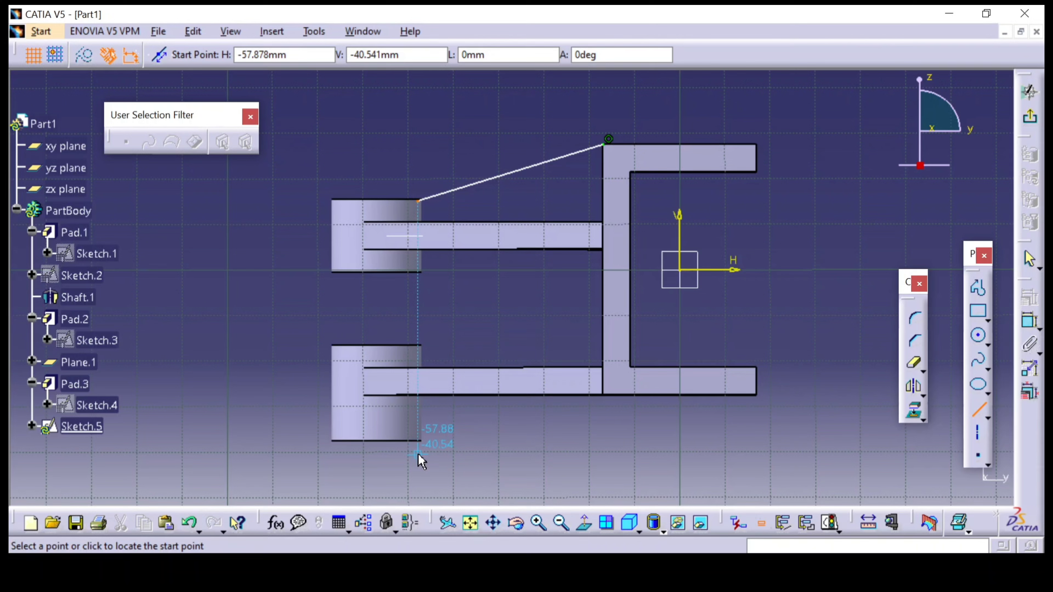
pyautogui.click(418, 437)
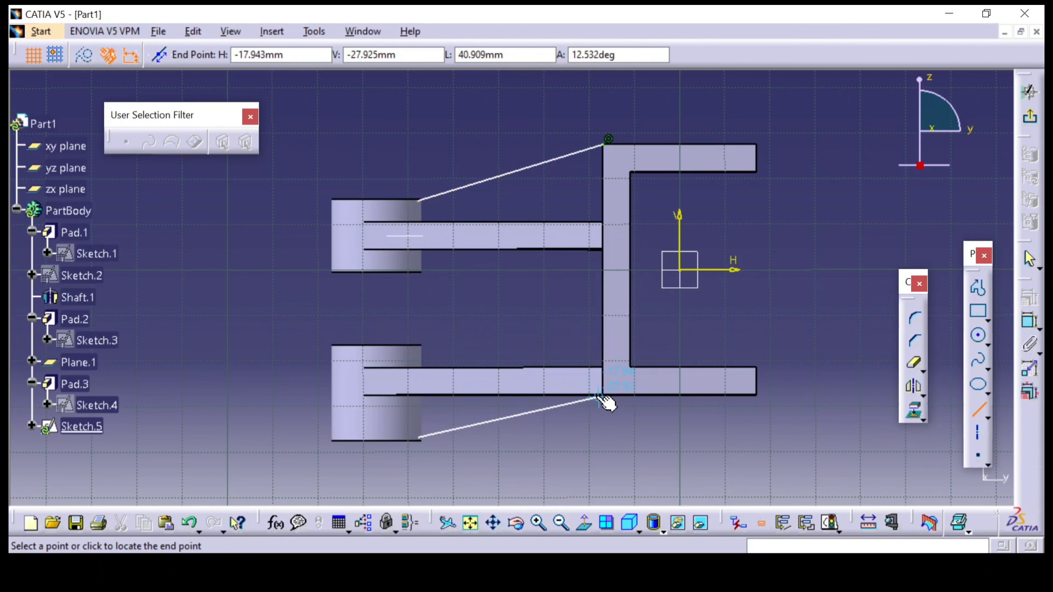
pyautogui.click(644, 453)
# Constrain the lower line coincident with the channel's lower outer corner where the lower arm meets it
pyautogui.moveTo(649, 434); pyautogui.dragTo(722, 313, button='middle')
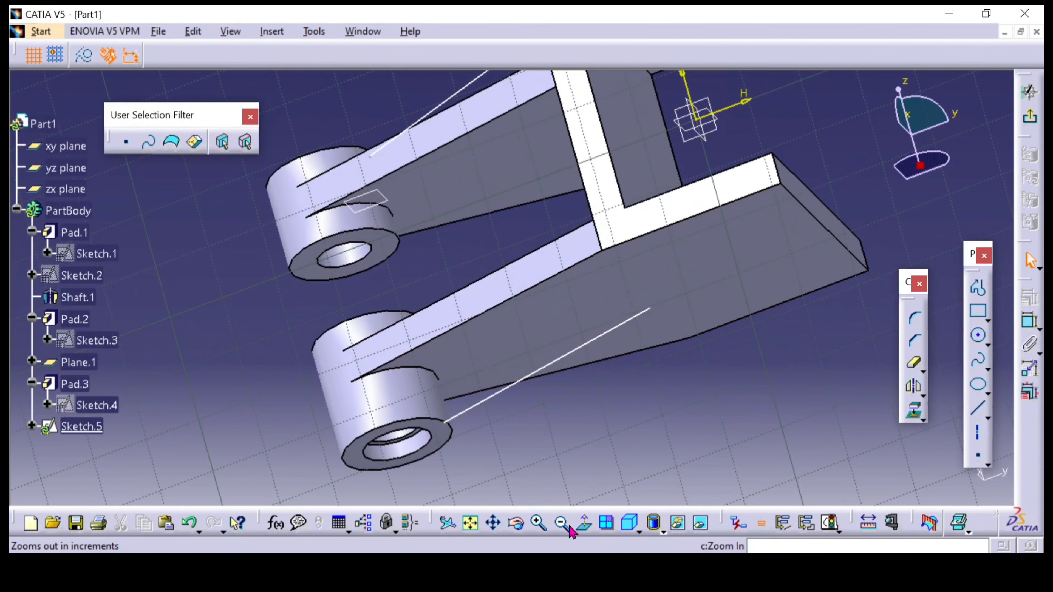
pyautogui.click(583, 525)
pyautogui.moveTo(752, 371); pyautogui.dragTo(650, 395, button='middle')
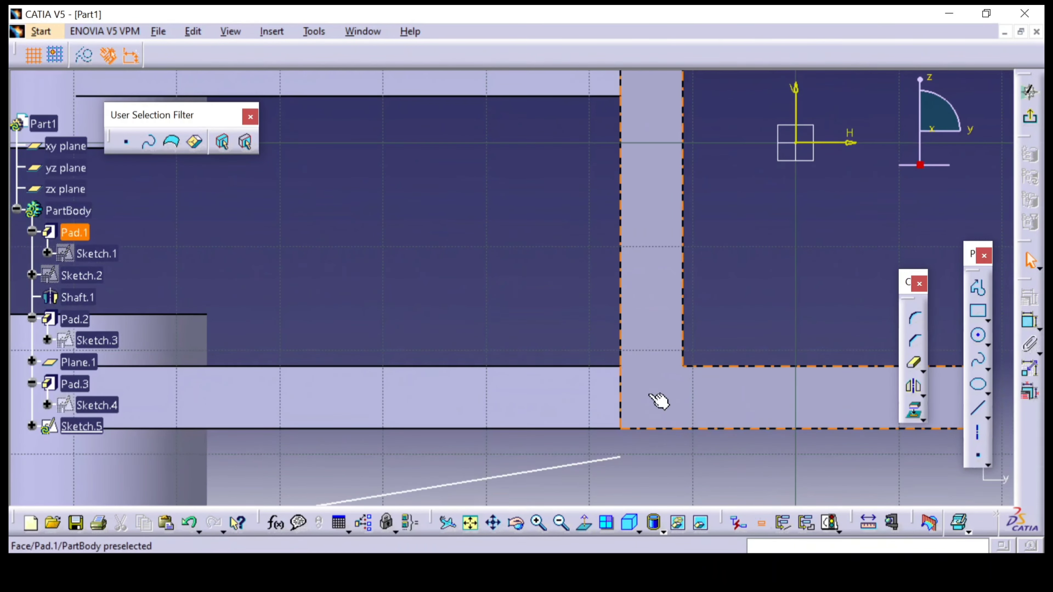
pyautogui.click(618, 457)
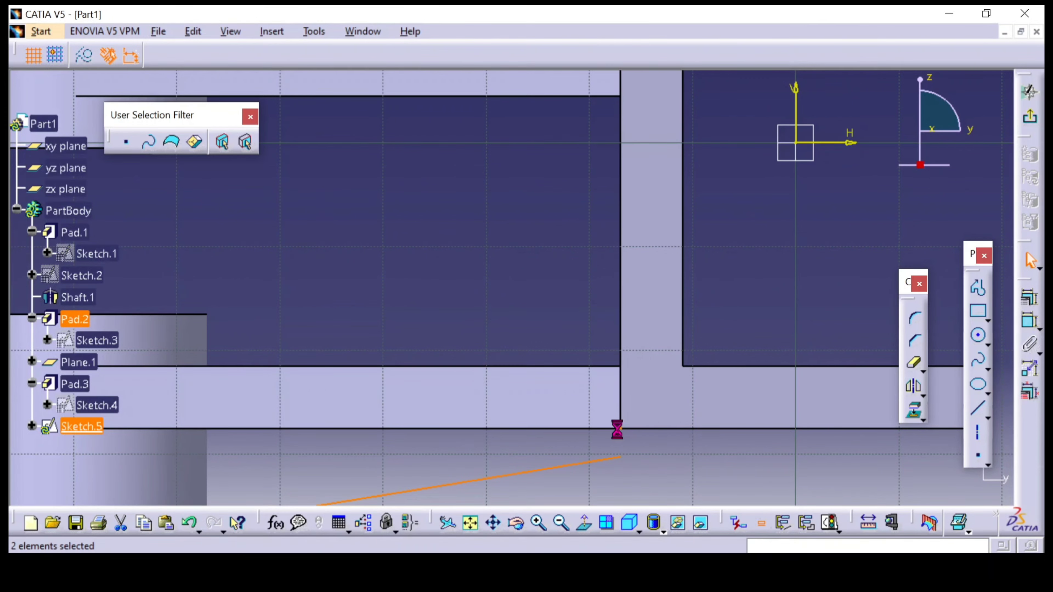
pyautogui.click(1029, 298)
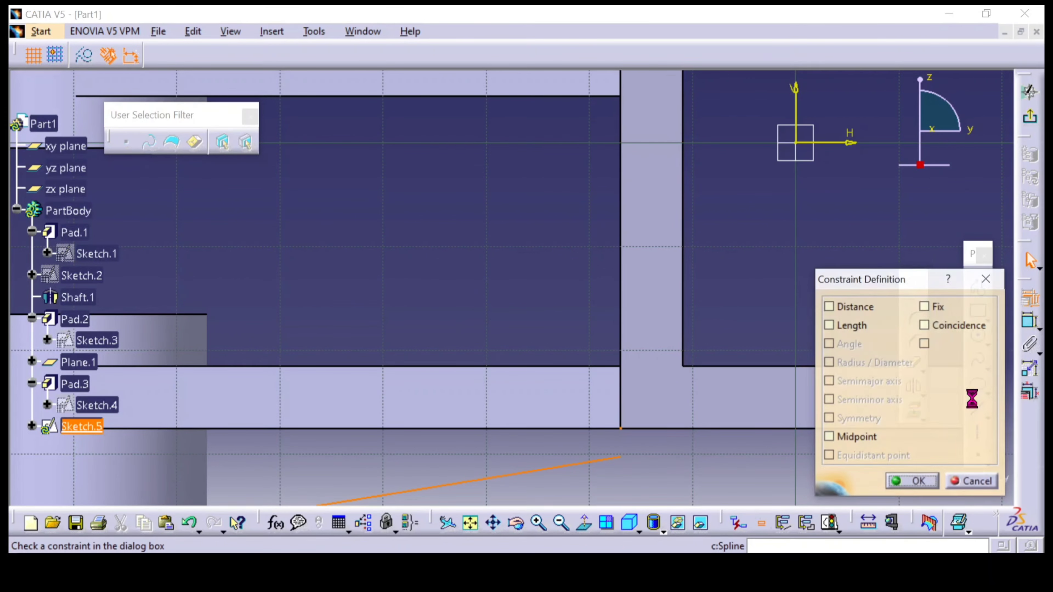
pyautogui.click(945, 332)
pyautogui.click(899, 483)
# Move the lower line's free endpoint onto the bottom edge of the lower boss, near its corner
pyautogui.moveTo(677, 456); pyautogui.dragTo(734, 232, button='middle')
pyautogui.moveTo(691, 270); pyautogui.dragTo(816, 351, button='middle')
pyautogui.click(312, 391)
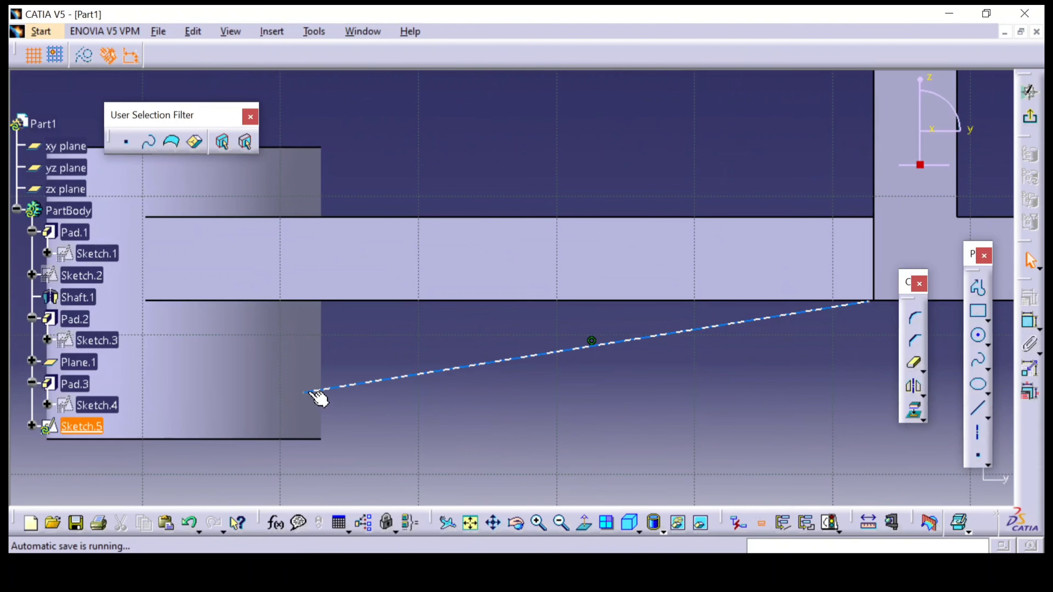
pyautogui.moveTo(307, 393); pyautogui.dragTo(300, 441)
pyautogui.click(427, 363)
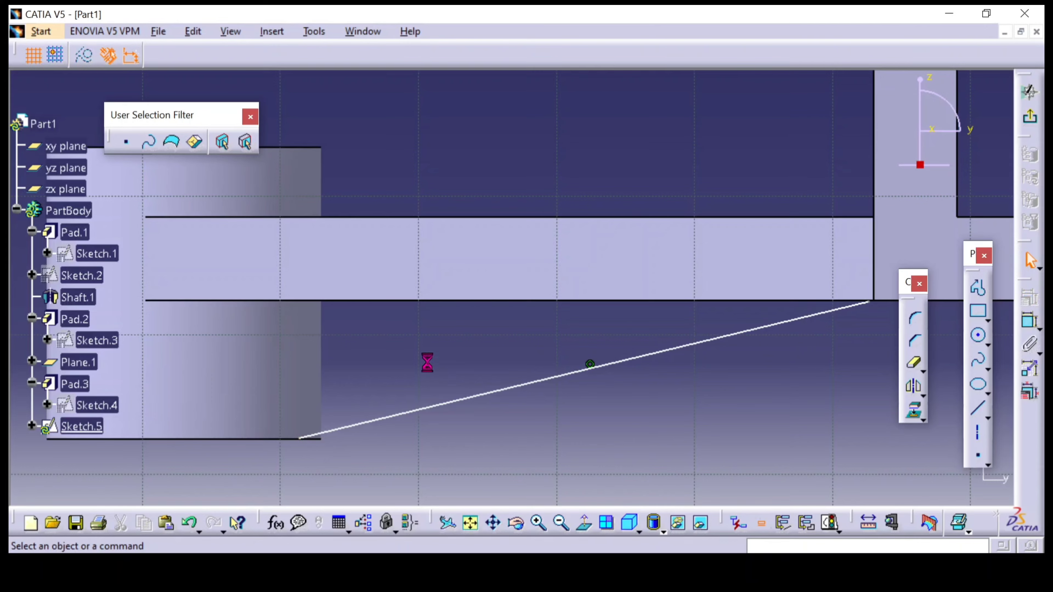
pyautogui.keyDown('ctrl'); pyautogui.moveTo(428, 369); pyautogui.dragTo(441, 467, button='middle'); pyautogui.keyUp('ctrl')
pyautogui.moveTo(604, 343); pyautogui.dragTo(611, 438, button='middle')
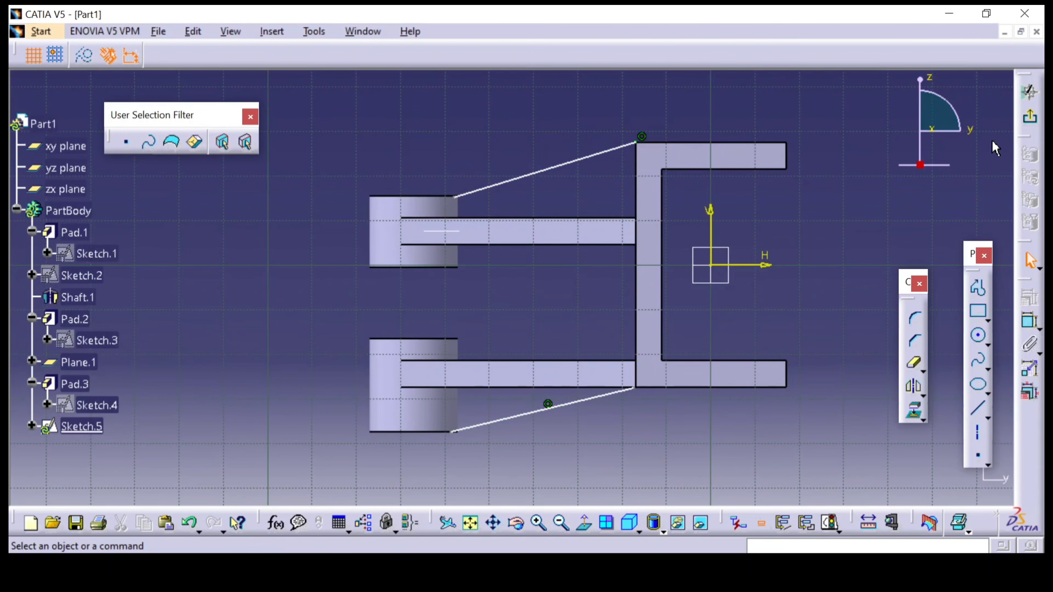
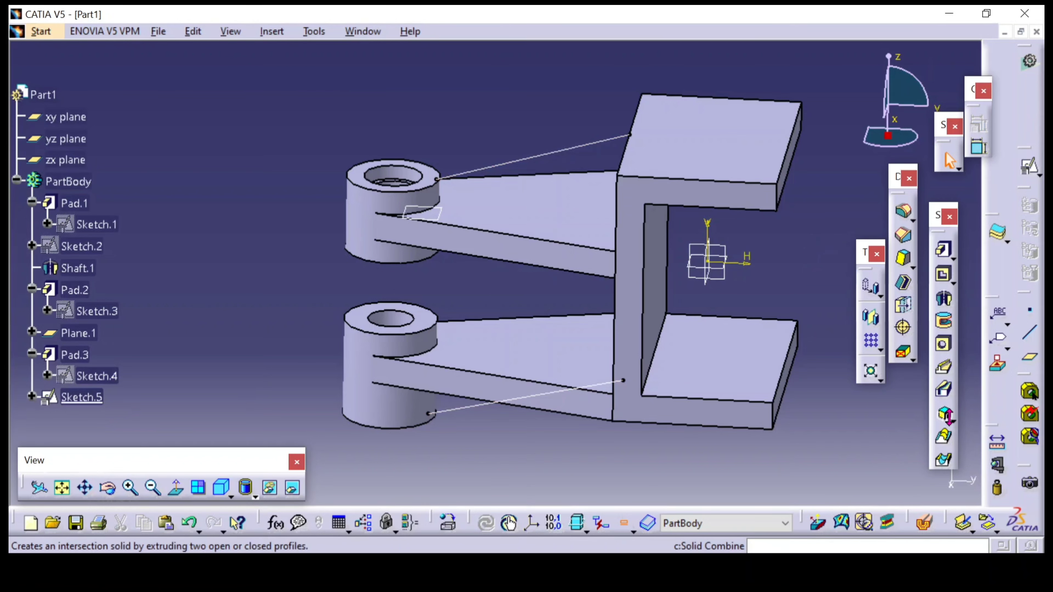
# Start a Stiffener from side and use only the upper sloped line of the rib sketch as its profile
pyautogui.click(952, 423)
pyautogui.click(972, 435)
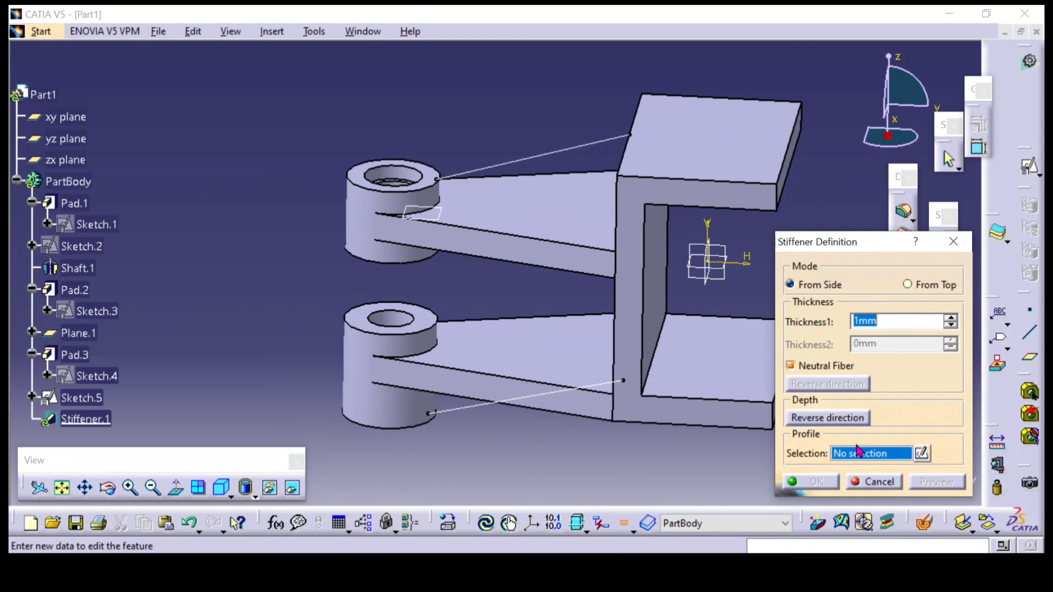
pyautogui.rightClick(857, 461)
pyautogui.click(887, 472)
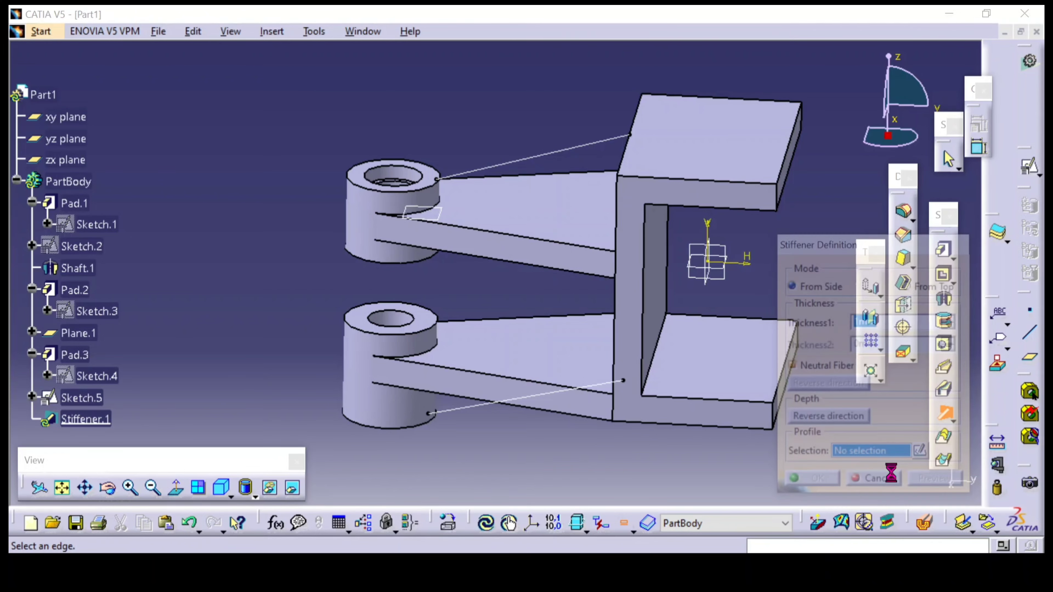
pyautogui.click(536, 159)
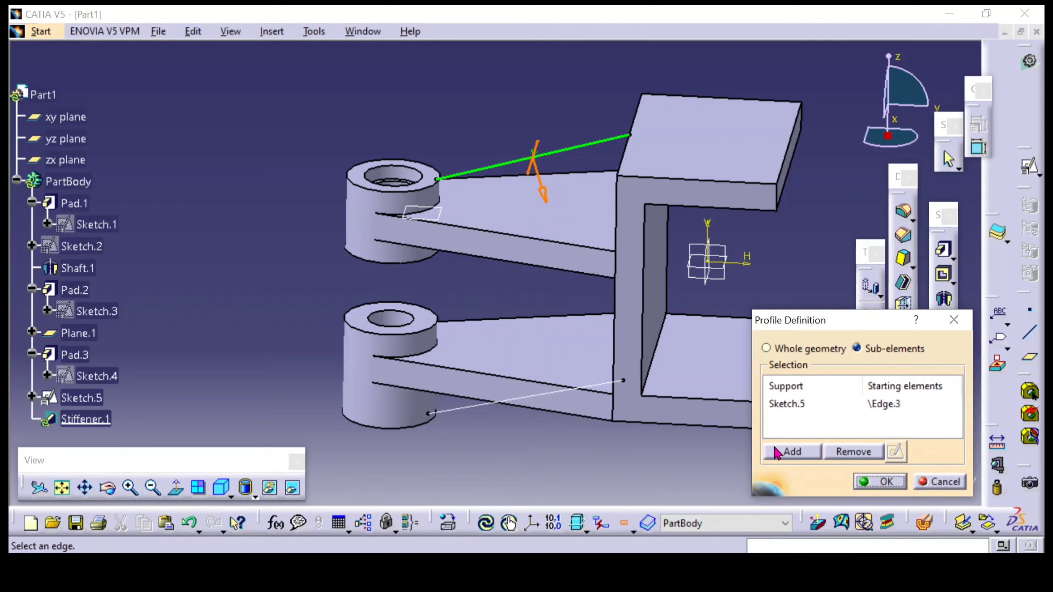
pyautogui.click(864, 483)
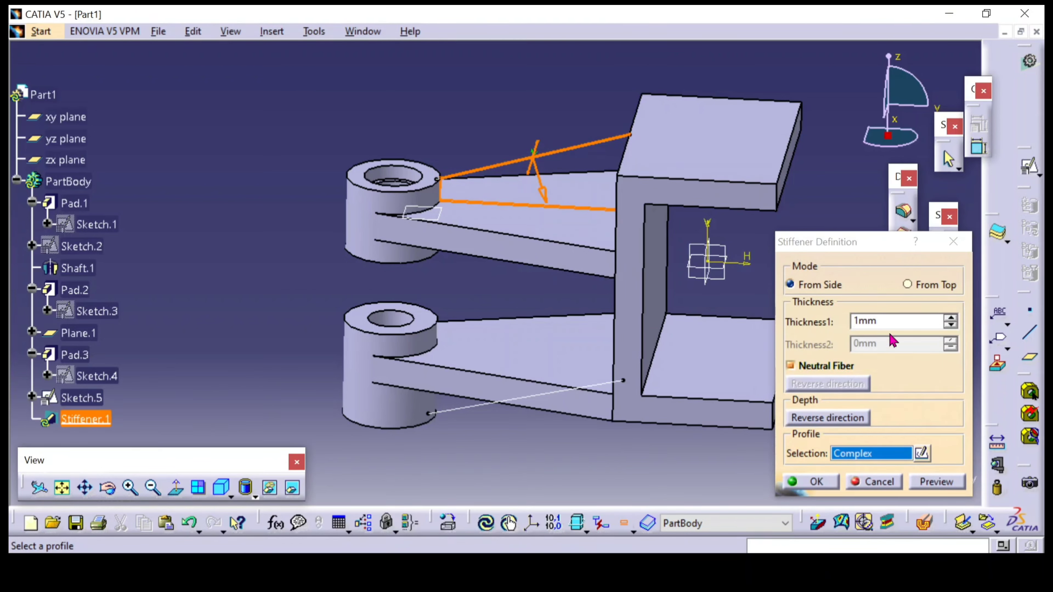
# Check the rib thickness in the reference drawing, set the stiffener's Thickness1 to 3 mm and create the upper rib
pyautogui.doubleClick(900, 323)
pyautogui.hotkey('alt', 'Tab')
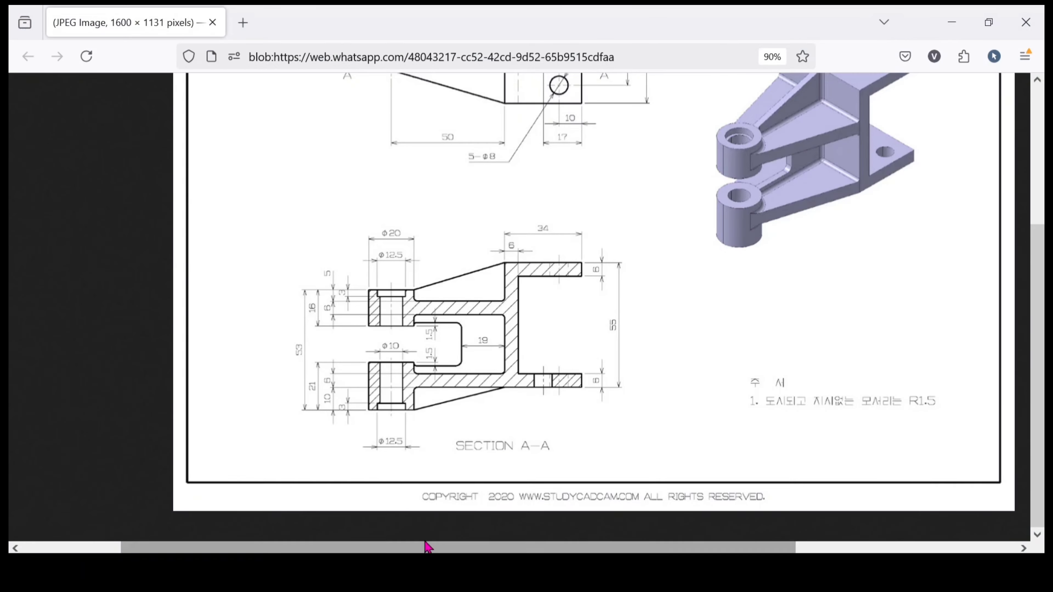
pyautogui.scroll(4, 519, 321)
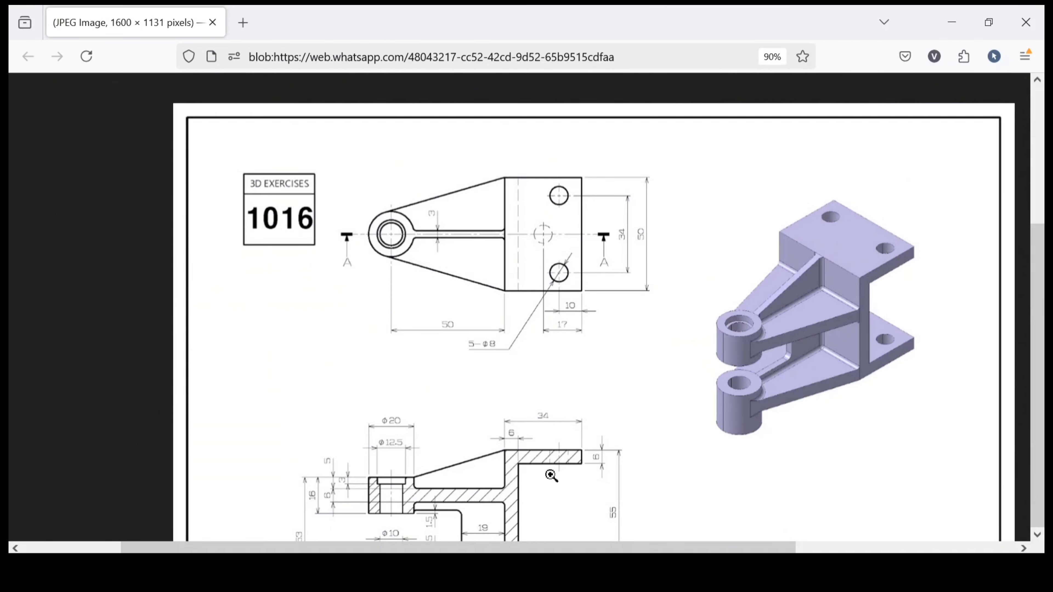
pyautogui.hotkey('alt', 'Tab')
pyautogui.click(916, 319)
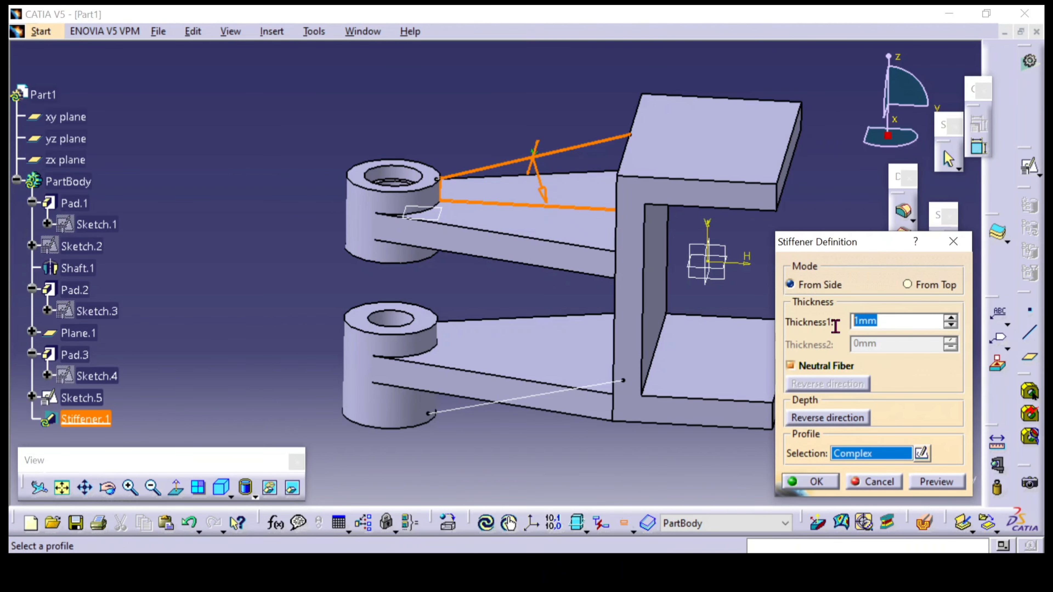
pyautogui.click(386, 119)
pyautogui.moveTo(421, 122); pyautogui.dragTo(606, 394, button='middle')
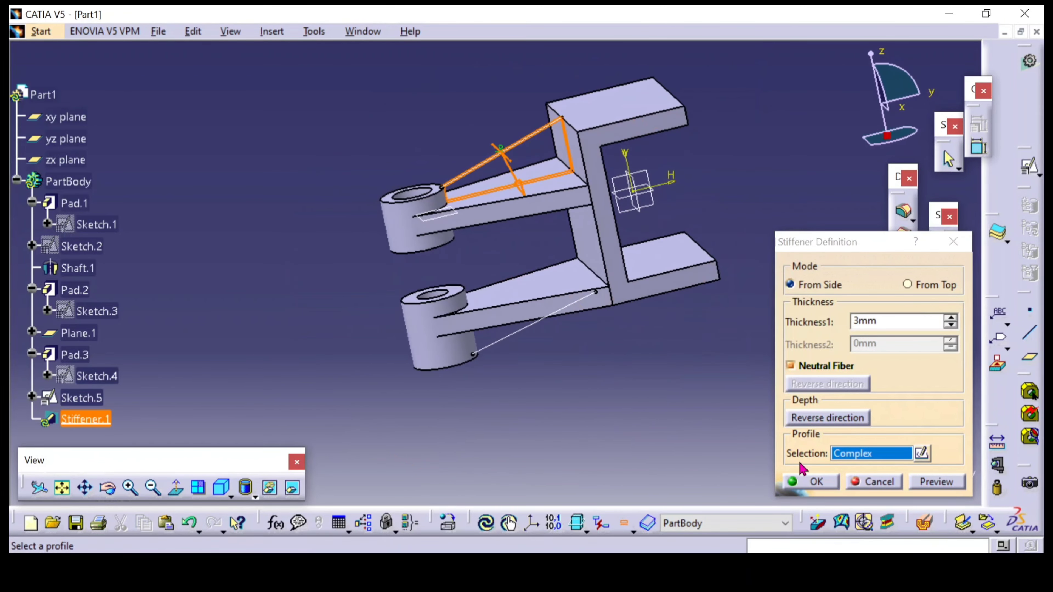
pyautogui.click(816, 483)
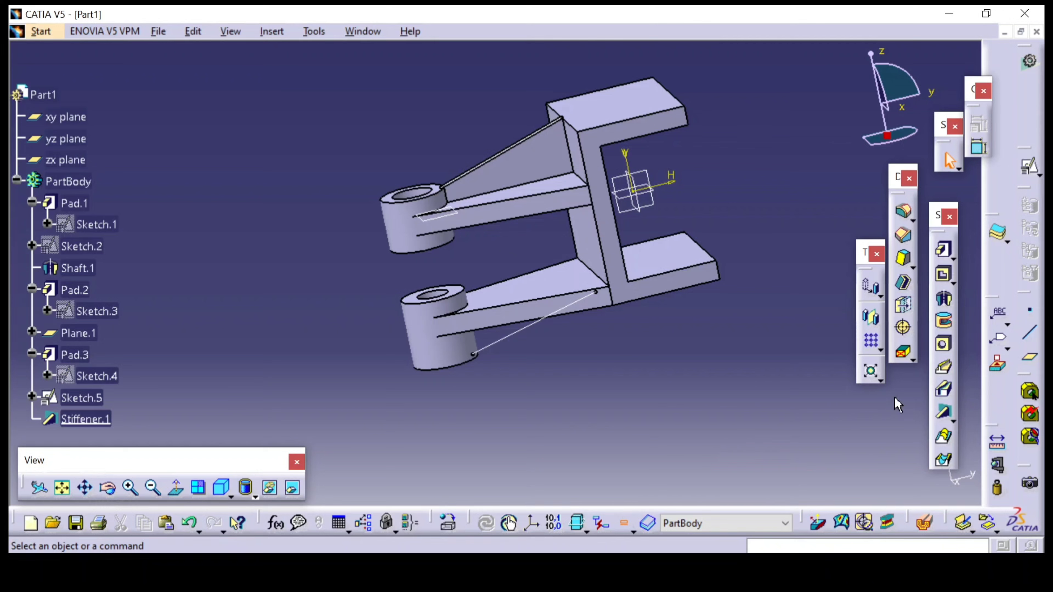
# Create a second 3 mm stiffener under the lower arm, using only the lower sloped sketch line as its profile
pyautogui.moveTo(896, 404); pyautogui.dragTo(838, 406, button='middle')
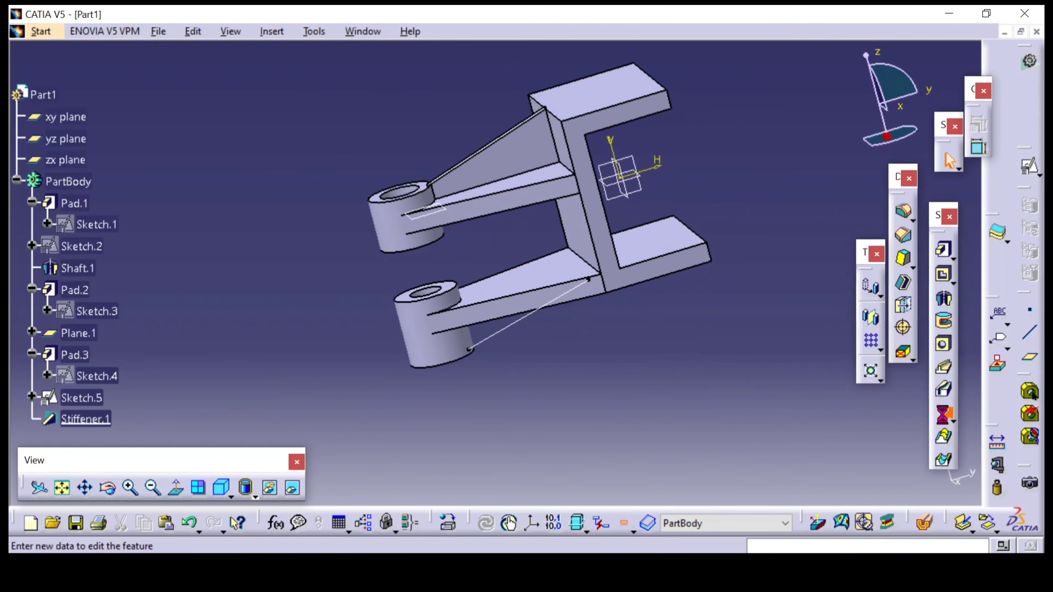
pyautogui.moveTo(536, 424)
pyautogui.mouseDown(button='middle')
pyautogui.moveTo(520, 337)
pyautogui.moveTo(512, 345)
pyautogui.mouseUp(button='middle')
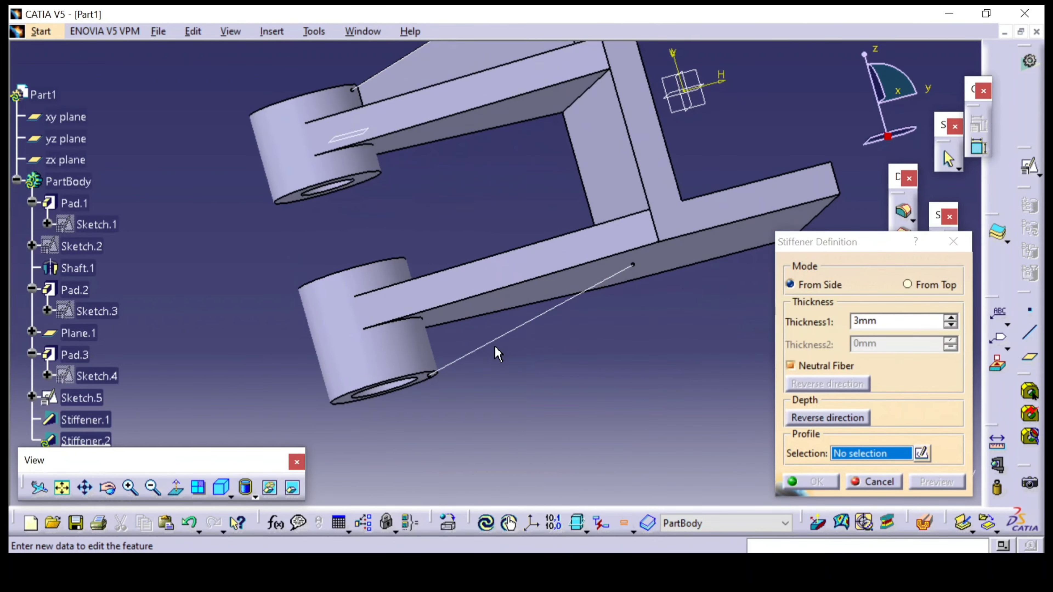
pyautogui.click(496, 346)
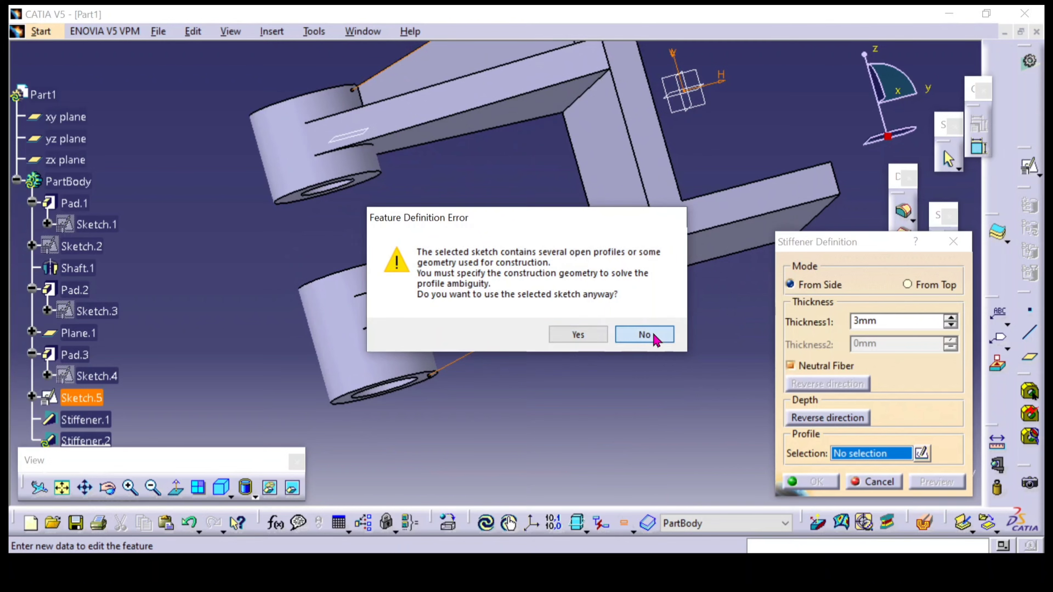
pyautogui.click(655, 337)
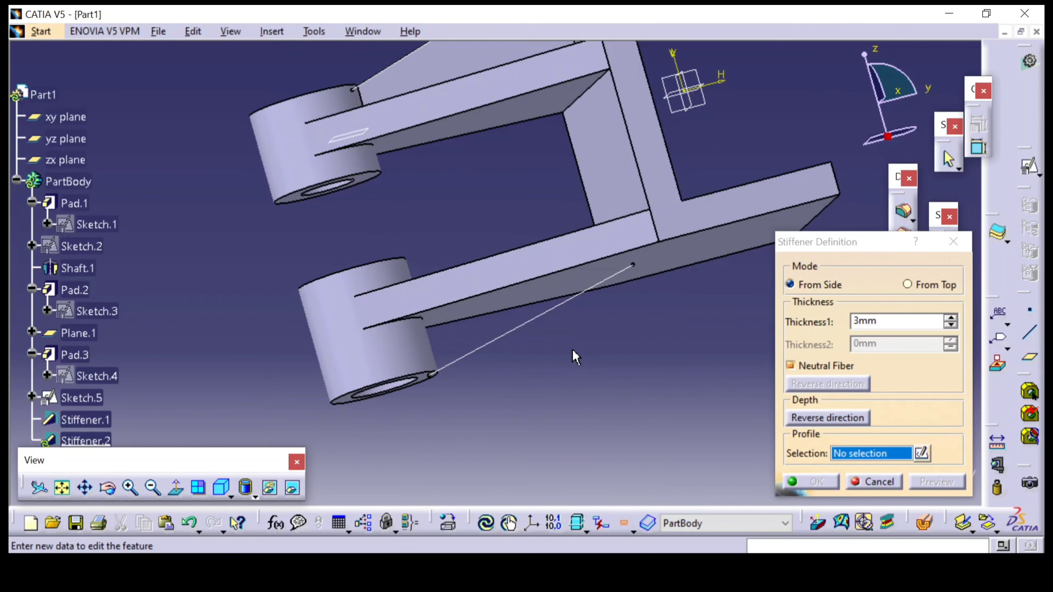
pyautogui.rightClick(857, 456)
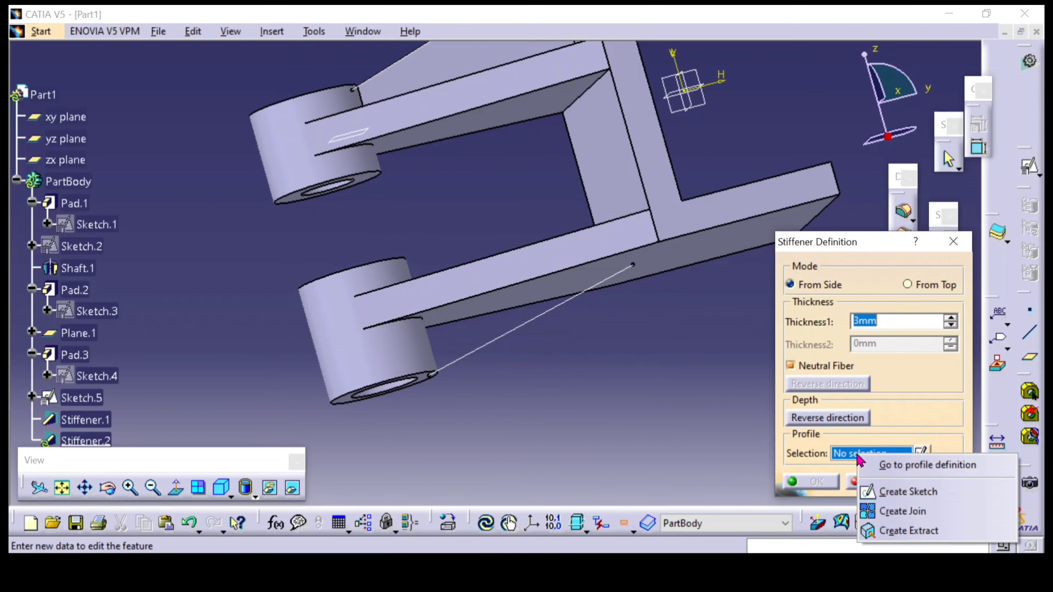
pyautogui.click(885, 466)
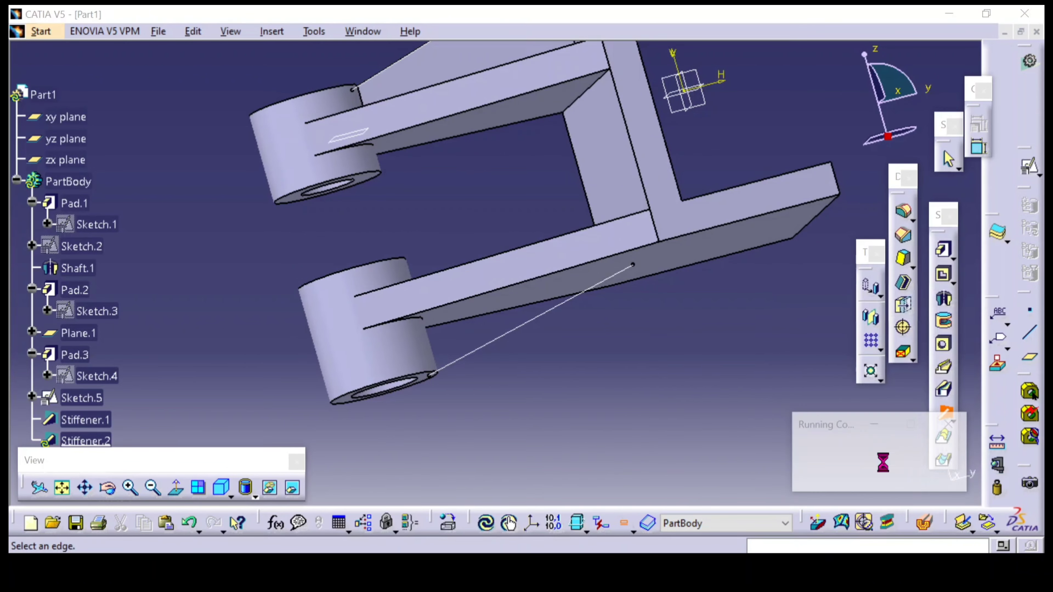
pyautogui.click(509, 337)
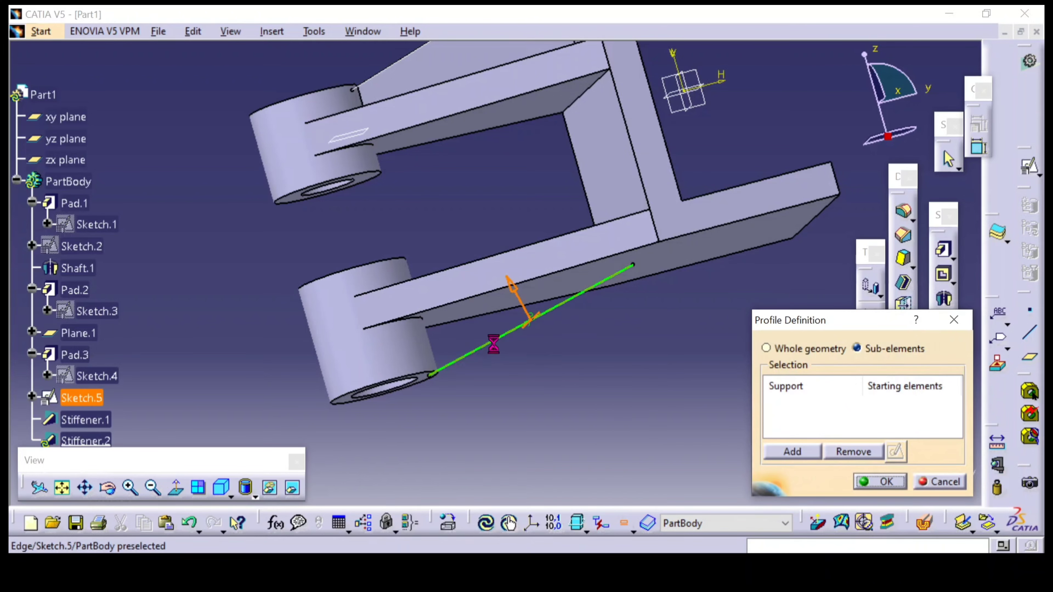
pyautogui.click(867, 484)
pyautogui.click(811, 482)
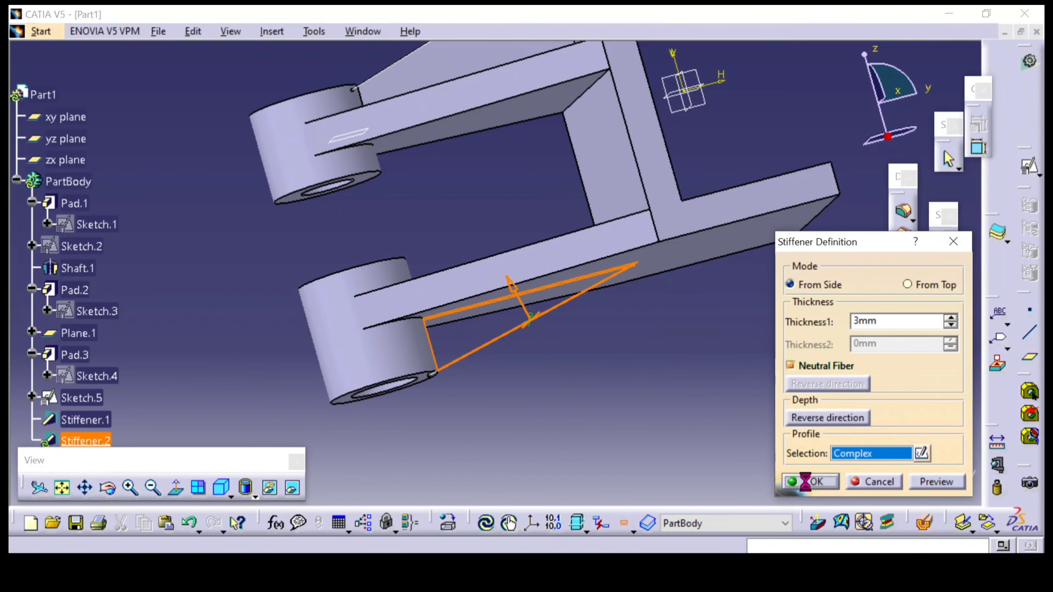
# Consult the section view in the reference drawing and open a new sketch on the yz plane, viewed normal to it
pyautogui.moveTo(733, 400); pyautogui.dragTo(612, 307, button='middle')
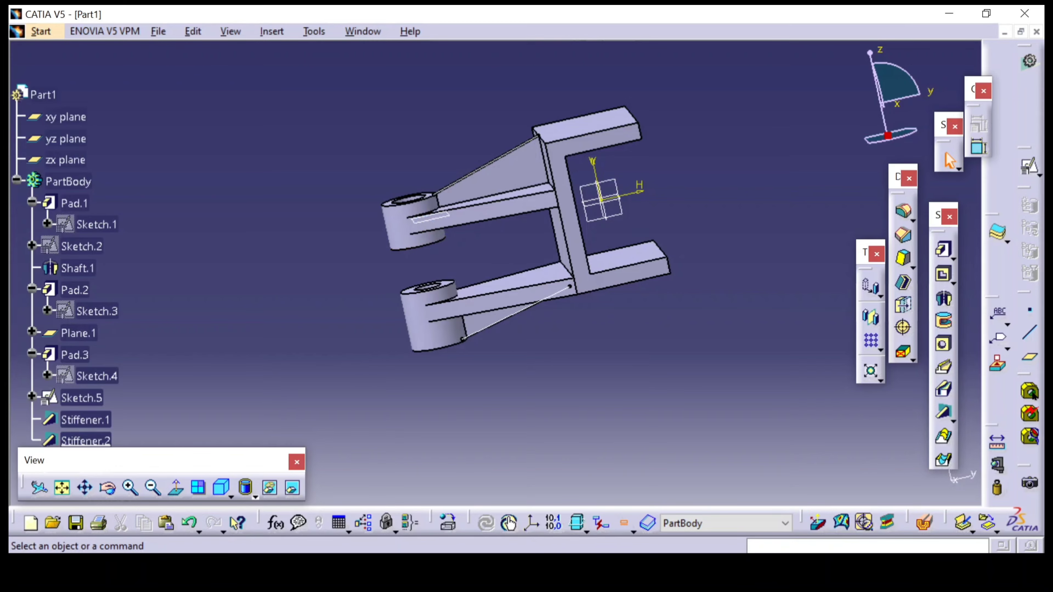
pyautogui.click(411, 569)
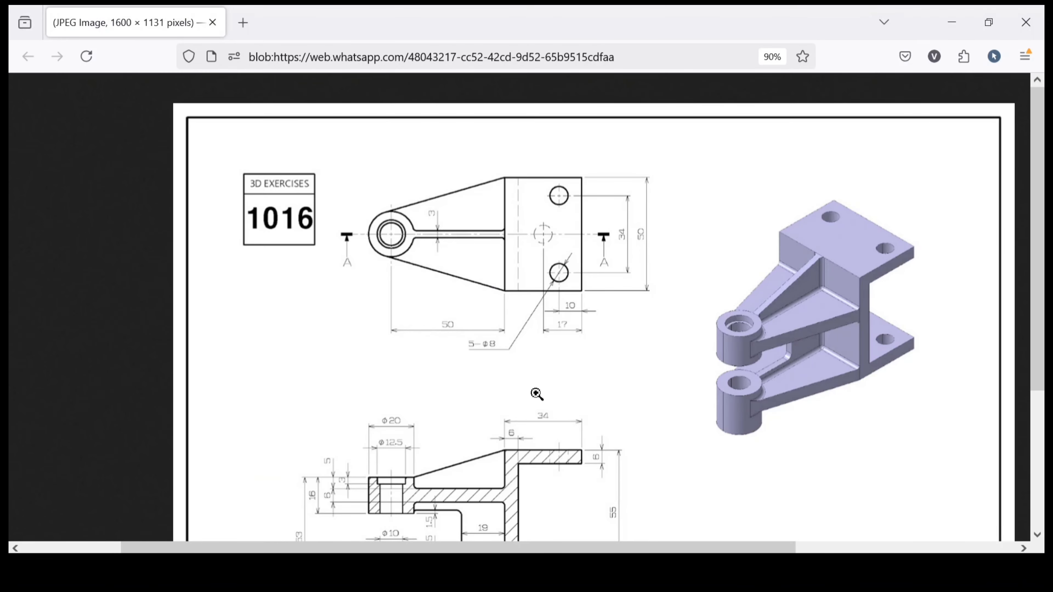
pyautogui.scroll(-3, 419, 422)
pyautogui.click(497, 570)
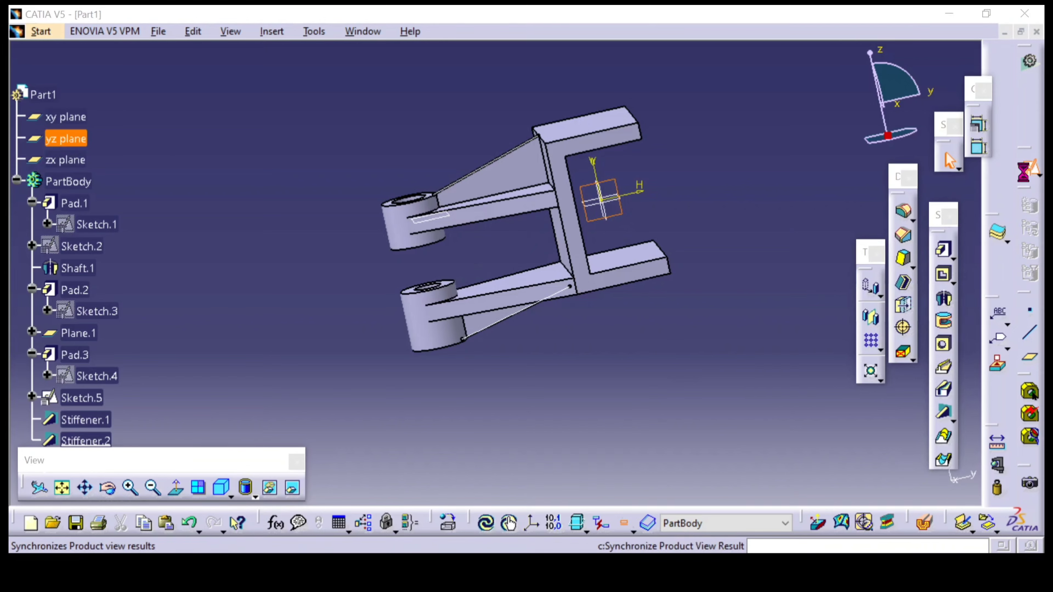
pyautogui.click(1030, 166)
pyautogui.click(869, 473)
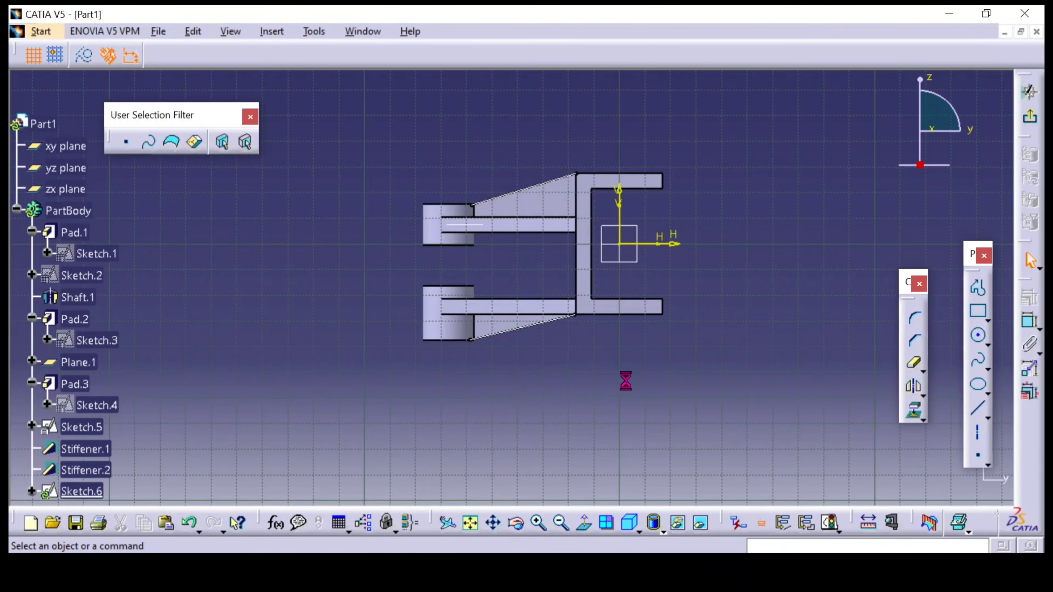
pyautogui.moveTo(626, 380)
pyautogui.mouseDown(button='middle')
pyautogui.moveTo(607, 360)
pyautogui.moveTo(717, 313)
pyautogui.mouseUp(button='middle')
pyautogui.click(585, 523)
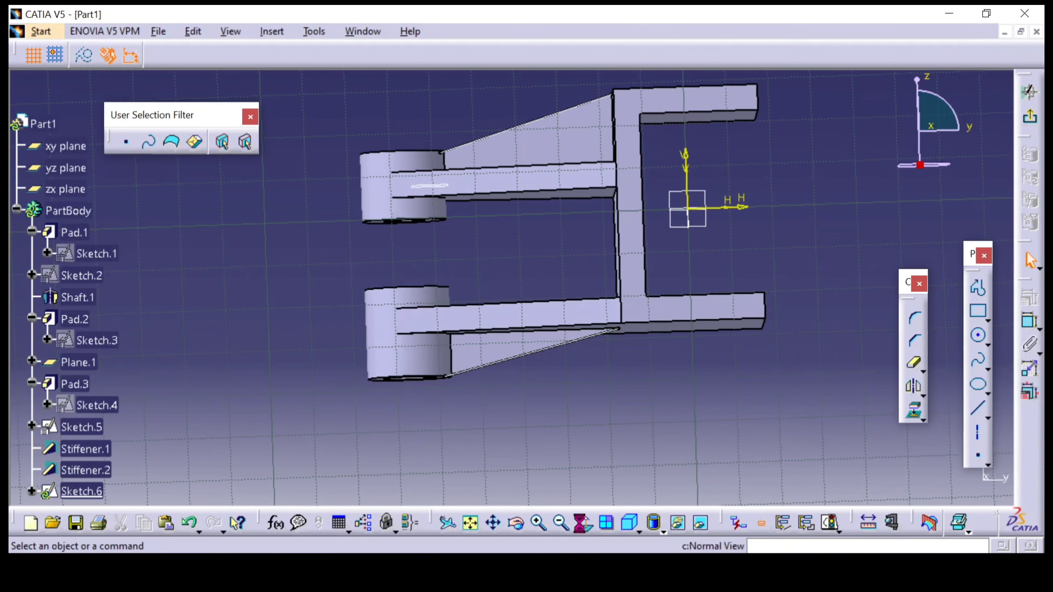
# Sketch an open three-line profile between the arms: about 29 mm across, 21 mm down and 31 mm back to the lower boss
pyautogui.click(979, 290)
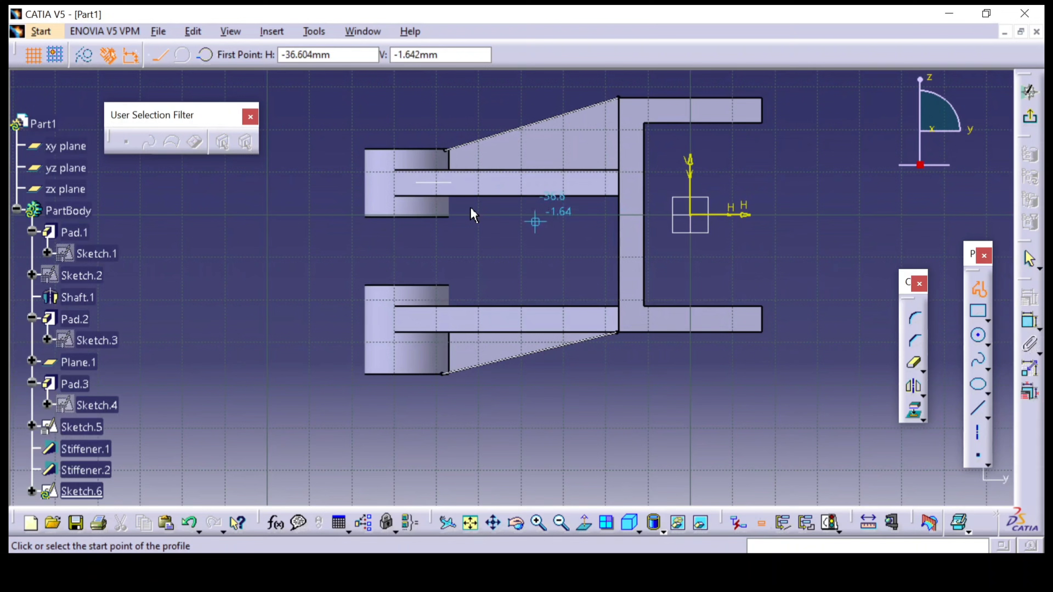
pyautogui.click(452, 206)
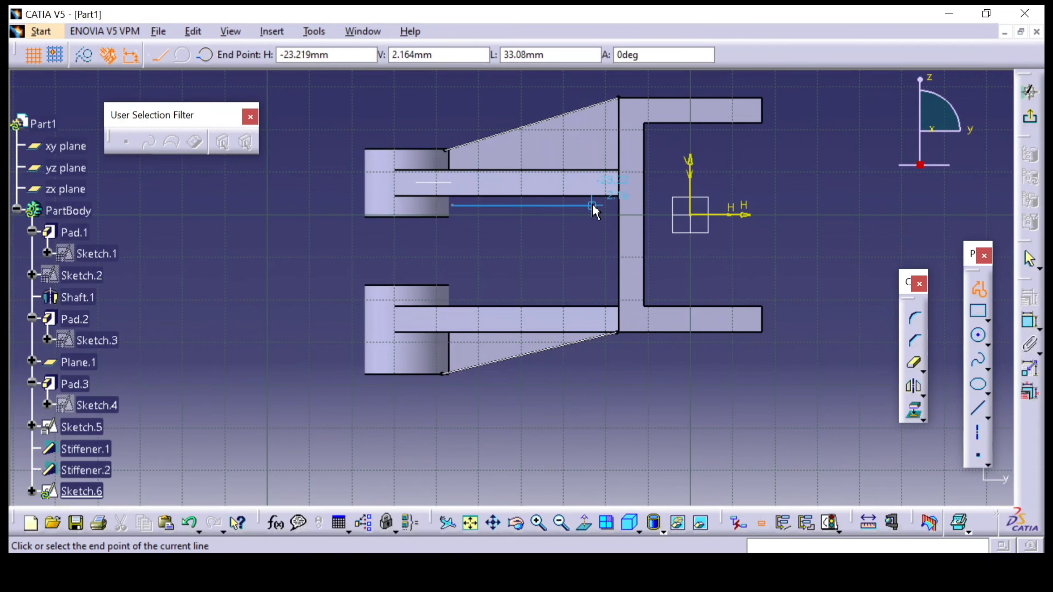
pyautogui.click(576, 206)
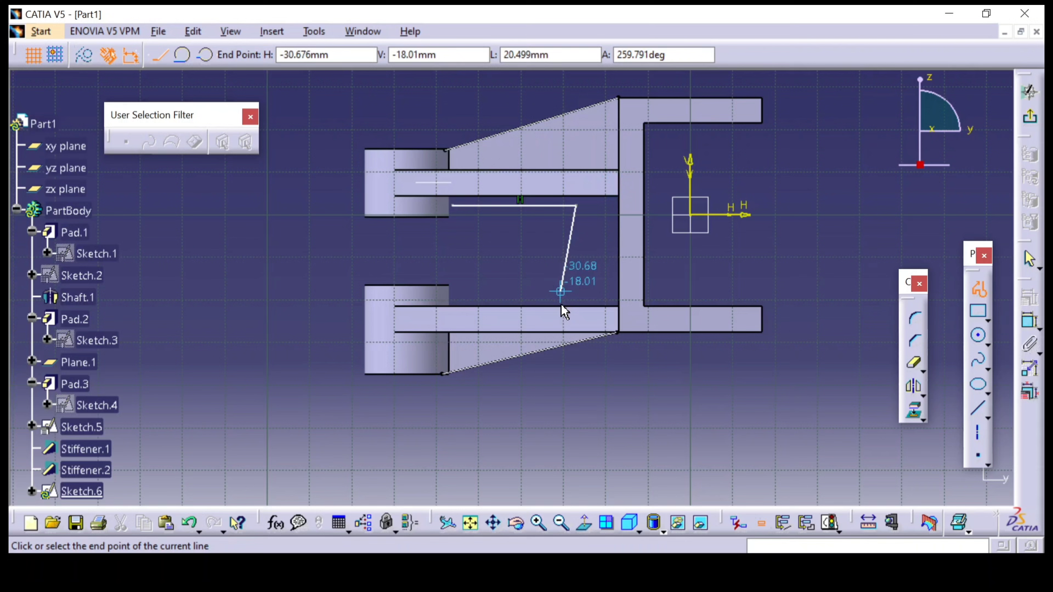
pyautogui.click(576, 294)
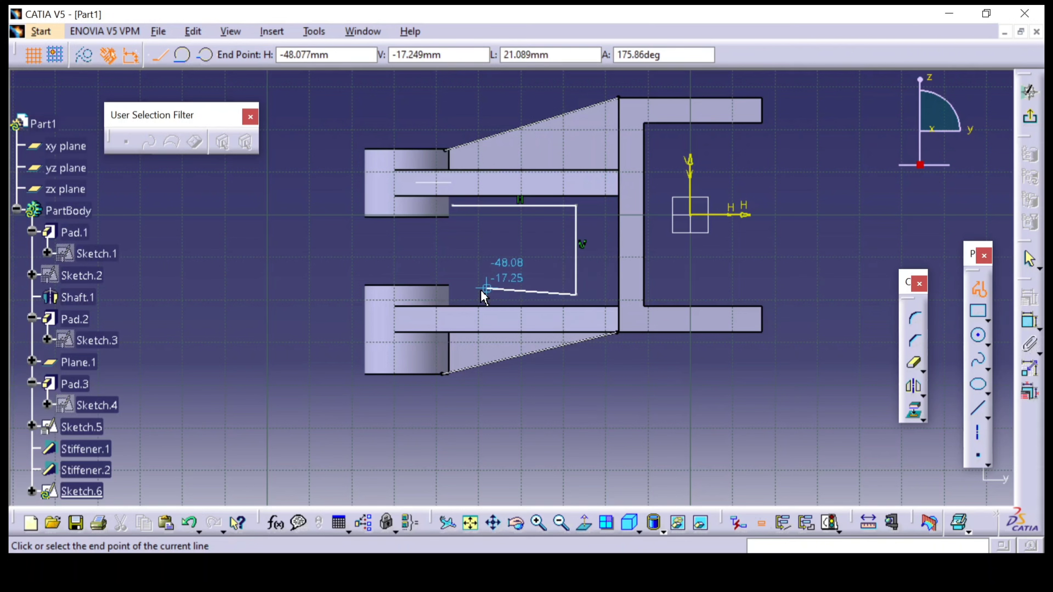
pyautogui.click(445, 294)
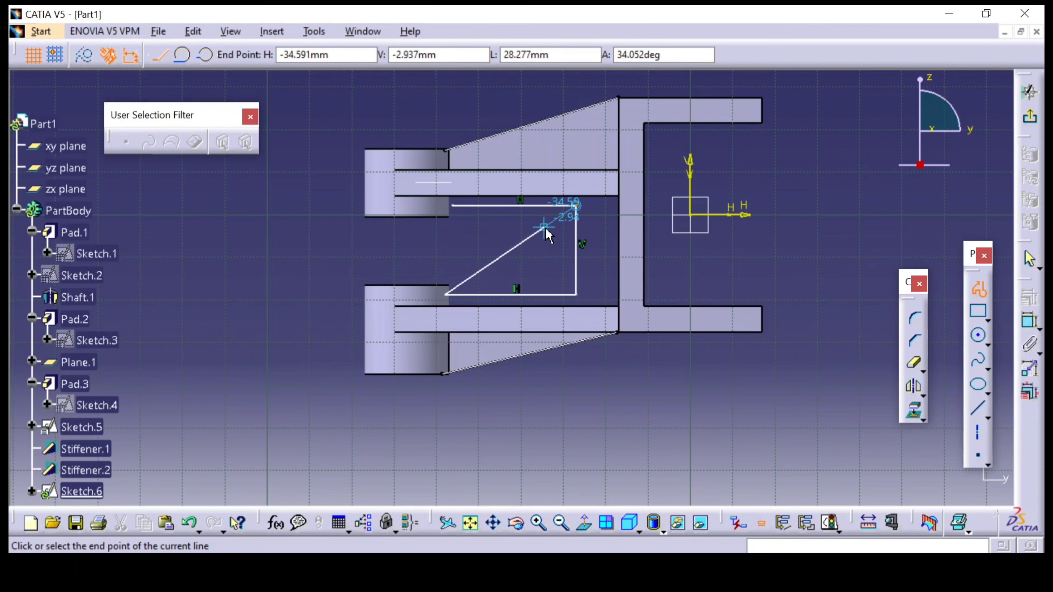
pyautogui.press('Escape')
# Extend the profile's upper horizontal line by moving its free endpoint inside the upper boss
pyautogui.moveTo(477, 255)
pyautogui.mouseDown(button='middle')
pyautogui.moveTo(519, 283)
pyautogui.moveTo(544, 211)
pyautogui.mouseUp(button='middle')
pyautogui.moveTo(493, 169); pyautogui.dragTo(510, 222, button='middle')
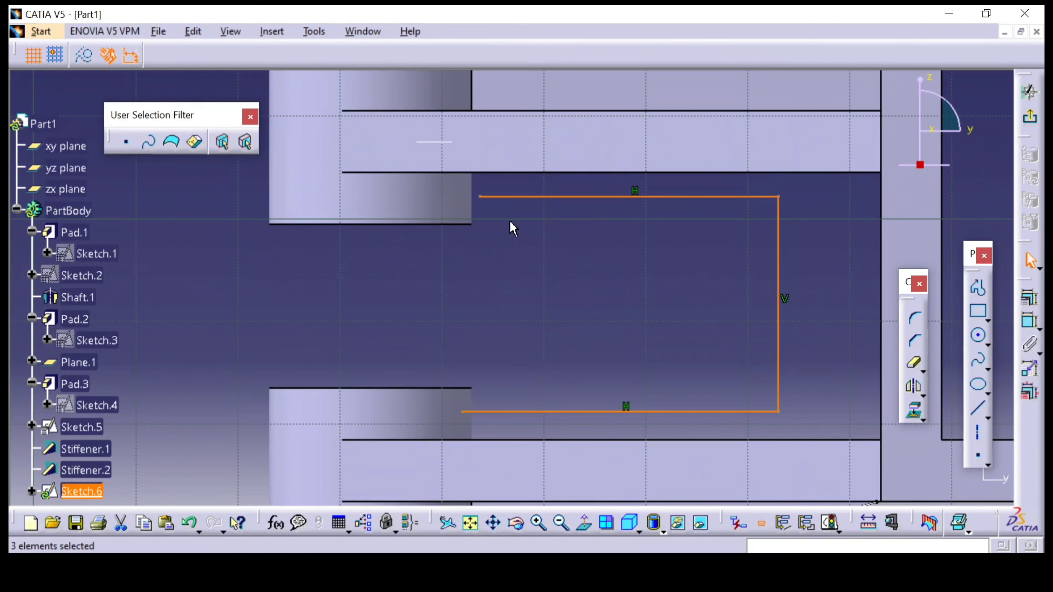
pyautogui.moveTo(481, 198); pyautogui.dragTo(462, 199)
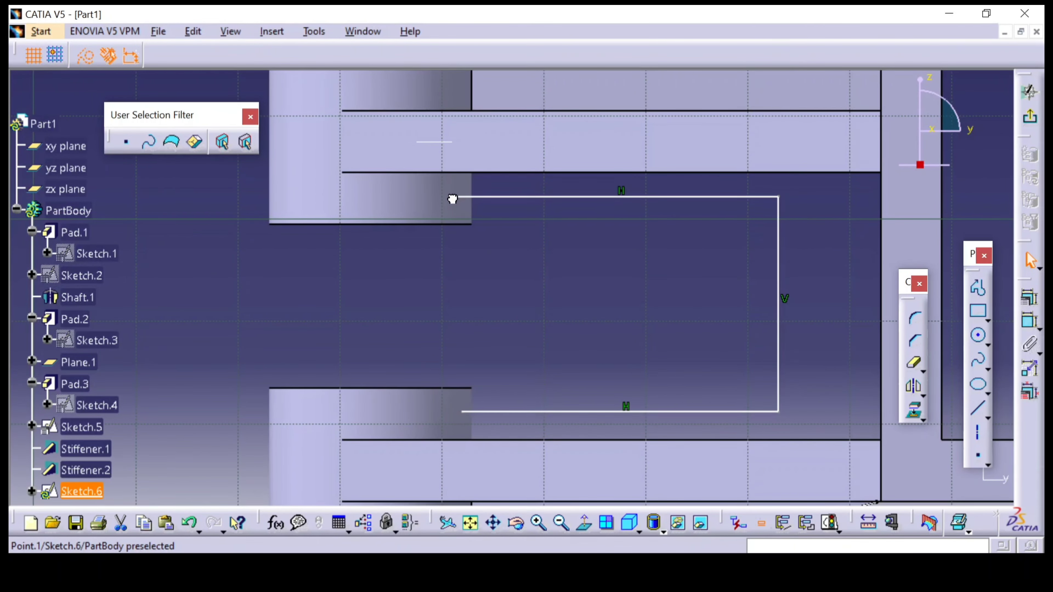
pyautogui.click(547, 358)
pyautogui.moveTo(548, 361); pyautogui.dragTo(531, 292, button='middle')
# Dimension the profile's lower line from the lower boss's top face and set the offset to 1.5 mm
pyautogui.click(1034, 327)
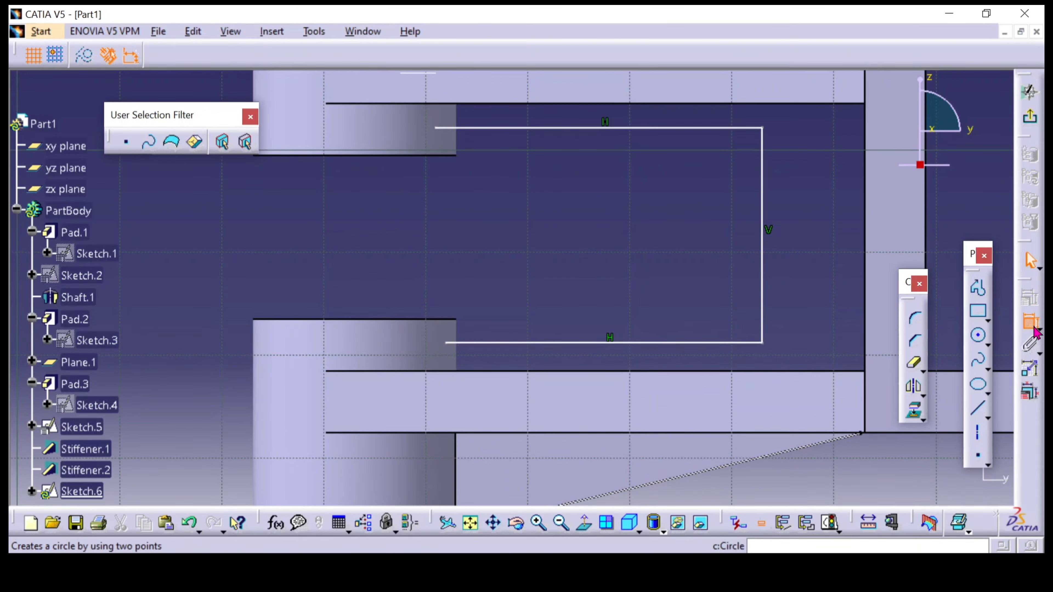
pyautogui.click(548, 344)
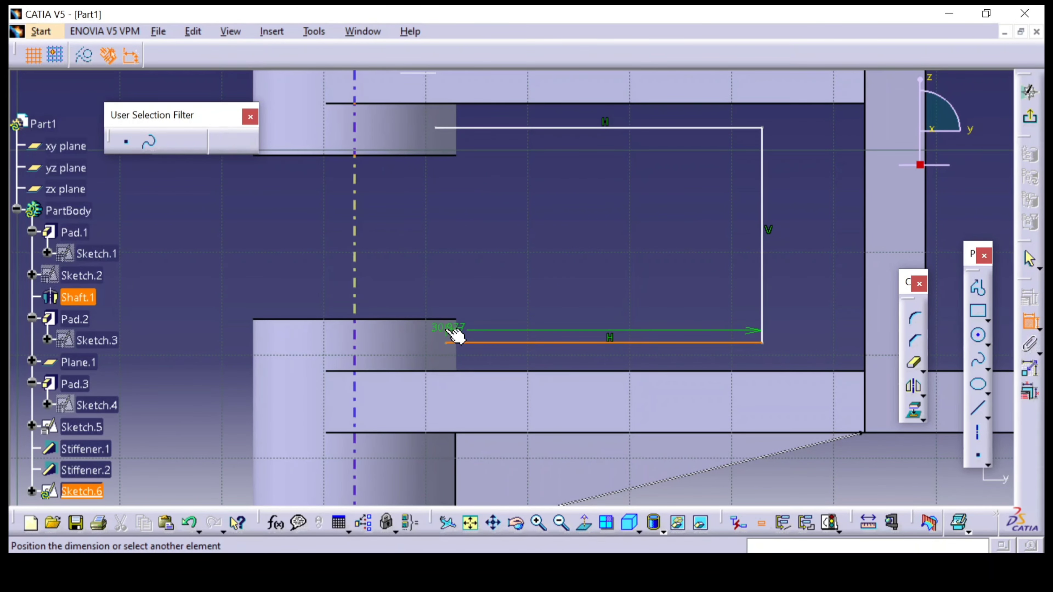
pyautogui.click(447, 321)
pyautogui.click(496, 308)
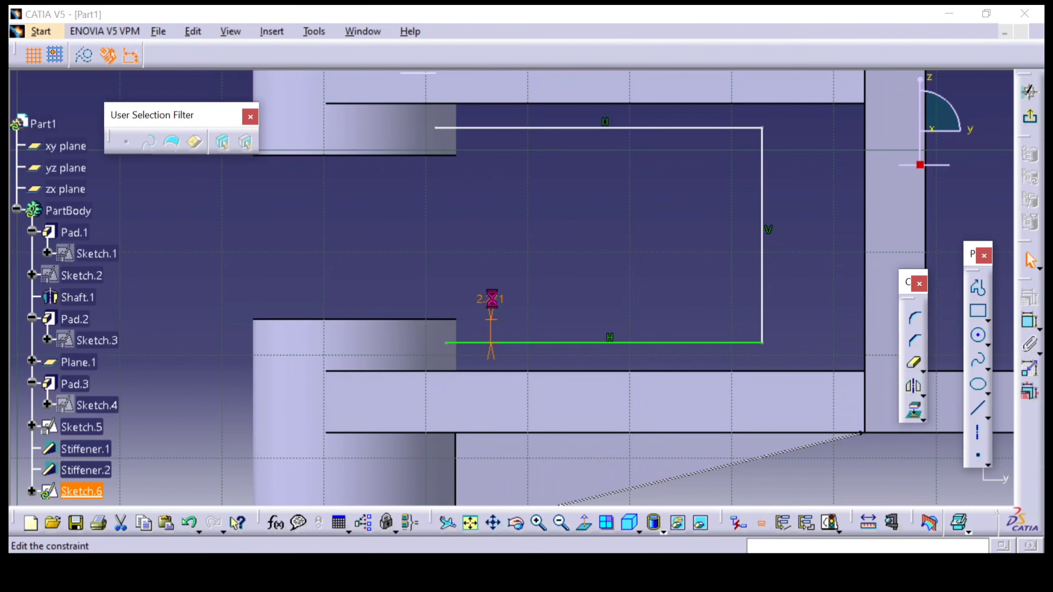
pyautogui.doubleClick(491, 305)
pyautogui.write('1.5mm')
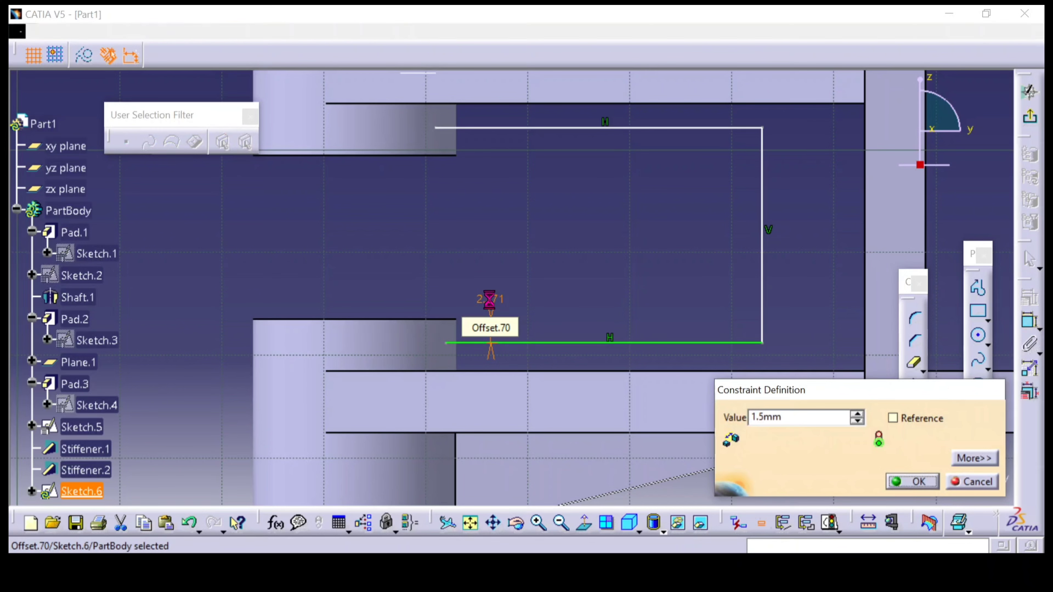
pyautogui.press('Return')
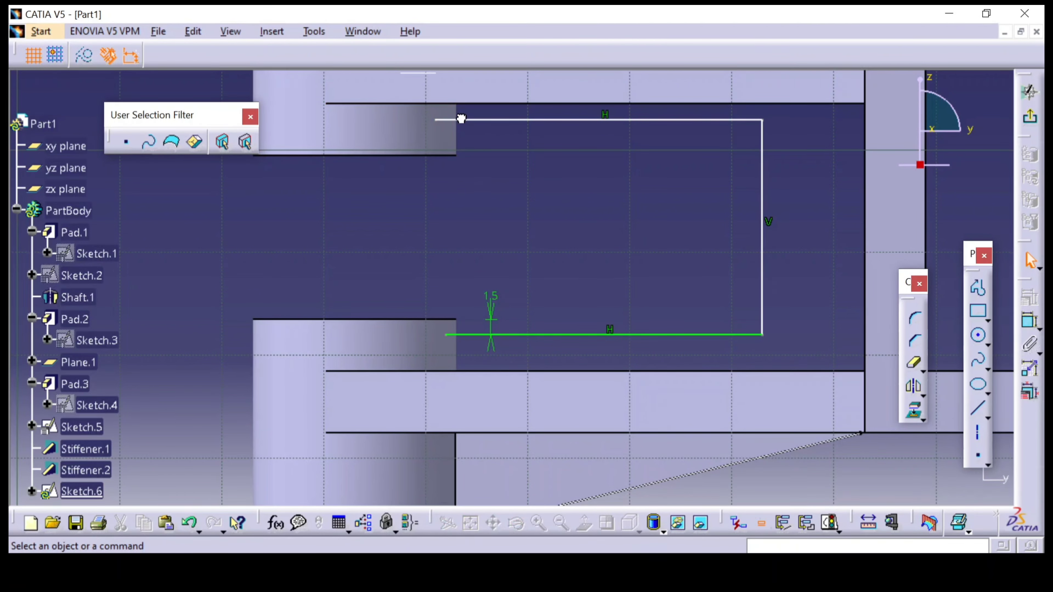
# Dimension the profile's upper line from the upper boss's bottom face and set the offset to 1.5 mm
pyautogui.click(1028, 321)
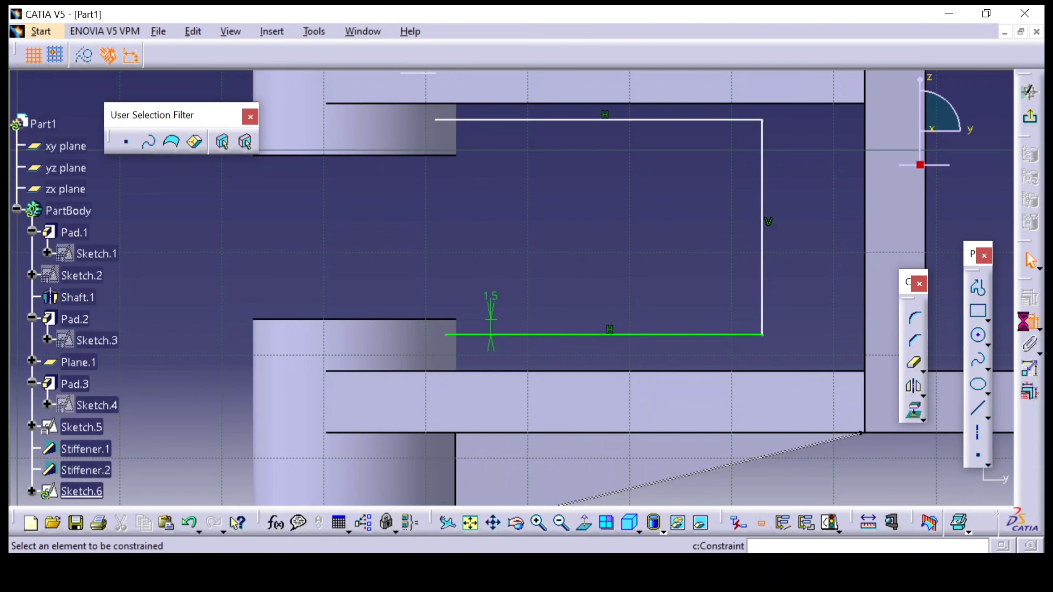
pyautogui.click(504, 123)
pyautogui.click(452, 156)
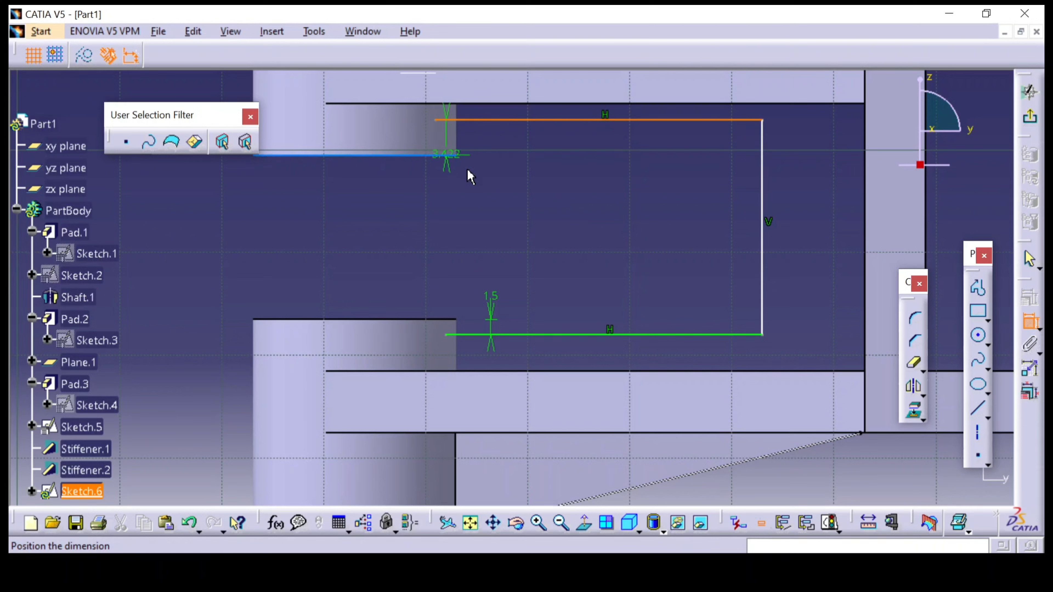
pyautogui.click(489, 183)
pyautogui.doubleClick(485, 171)
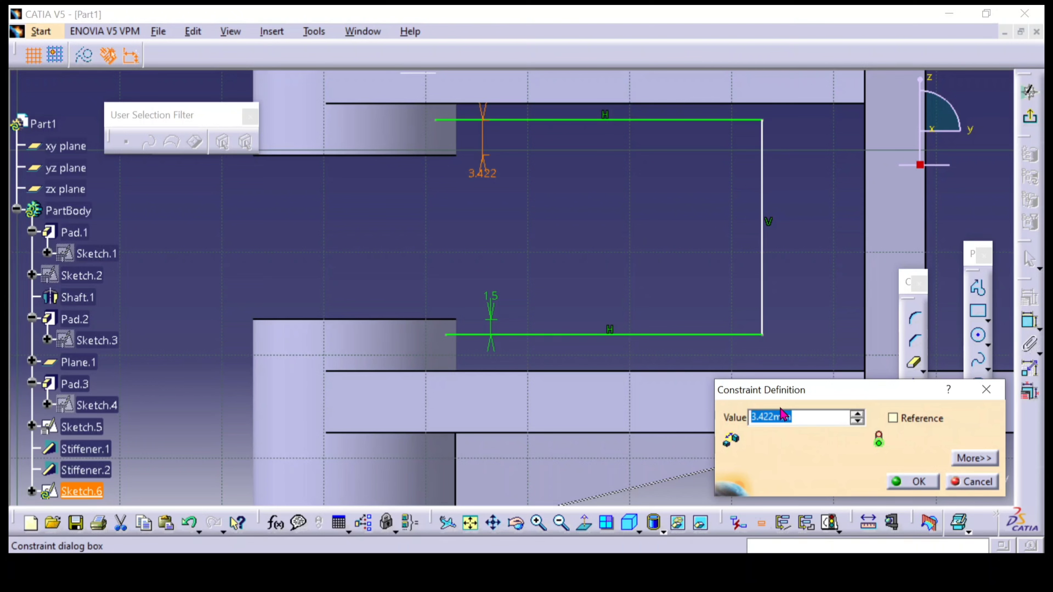
pyautogui.write('1.5')
pyautogui.press('Return')
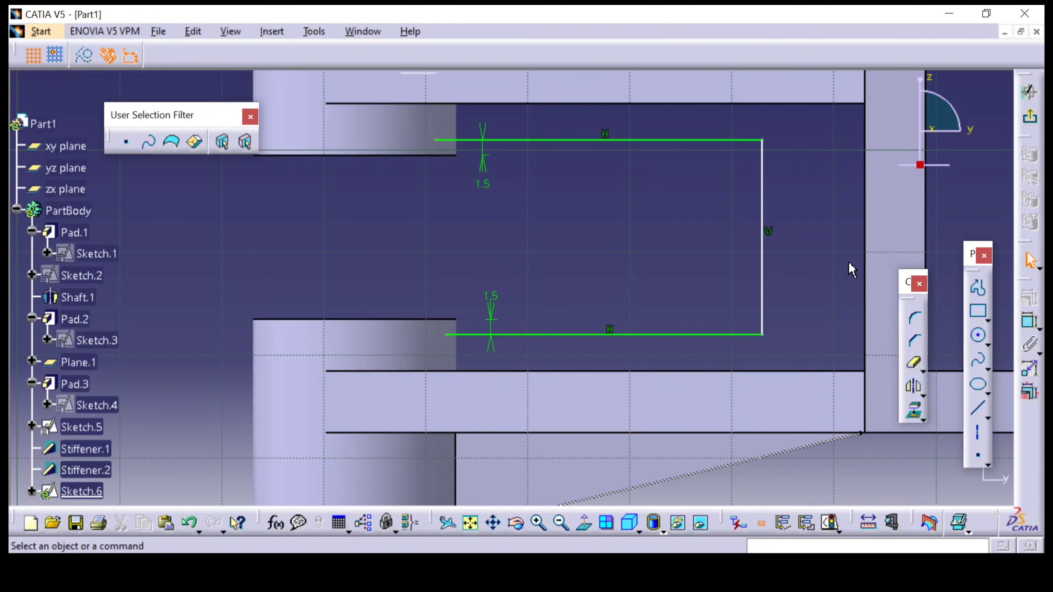
# Dimension the profile's vertical line from the facing edge of the upright plate and set the distance to 19 mm
pyautogui.click(1029, 321)
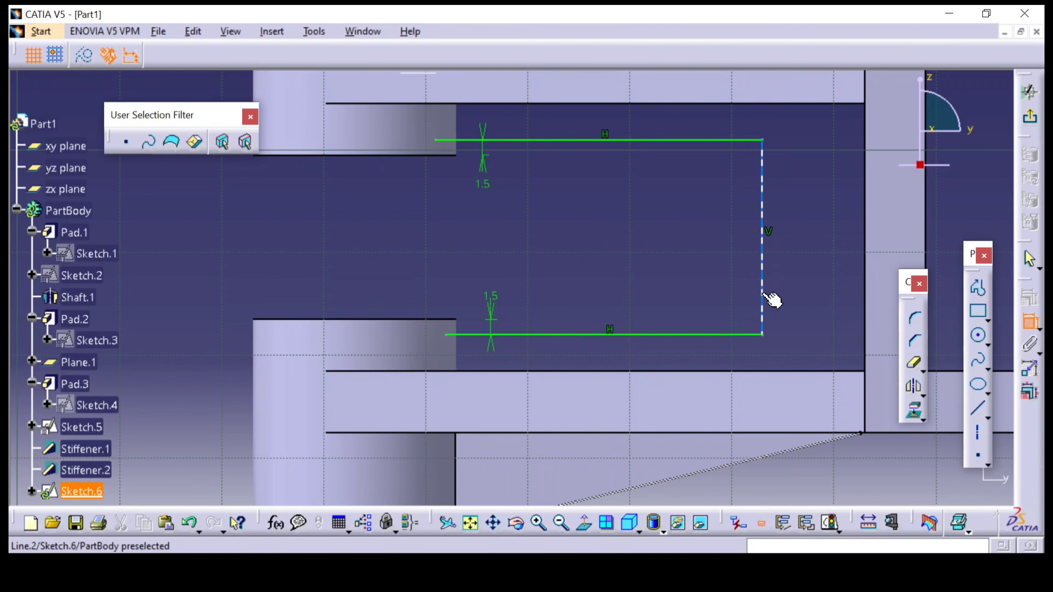
pyautogui.click(767, 295)
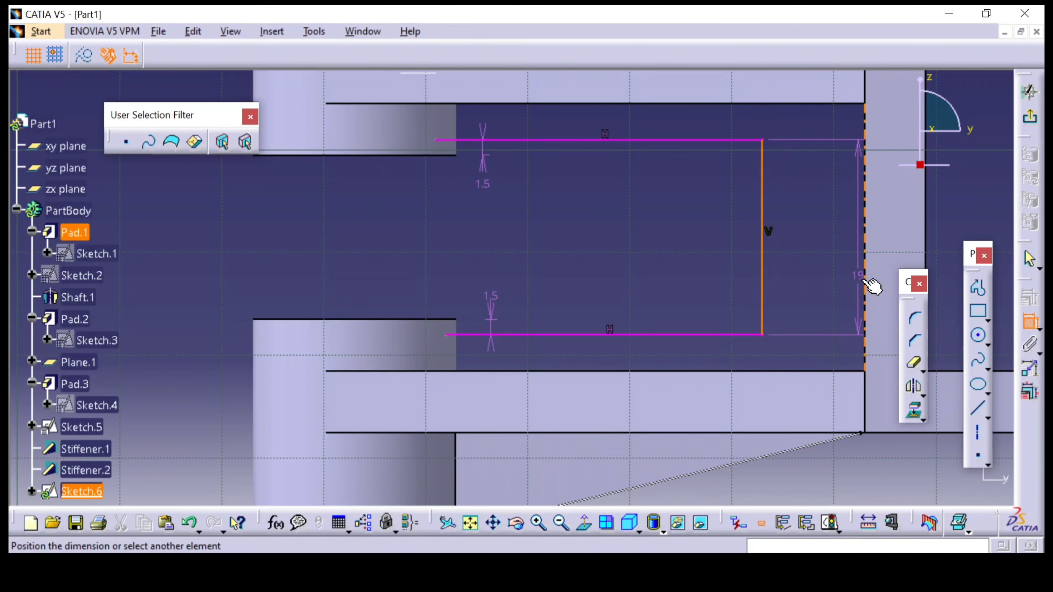
pyautogui.doubleClick(830, 267)
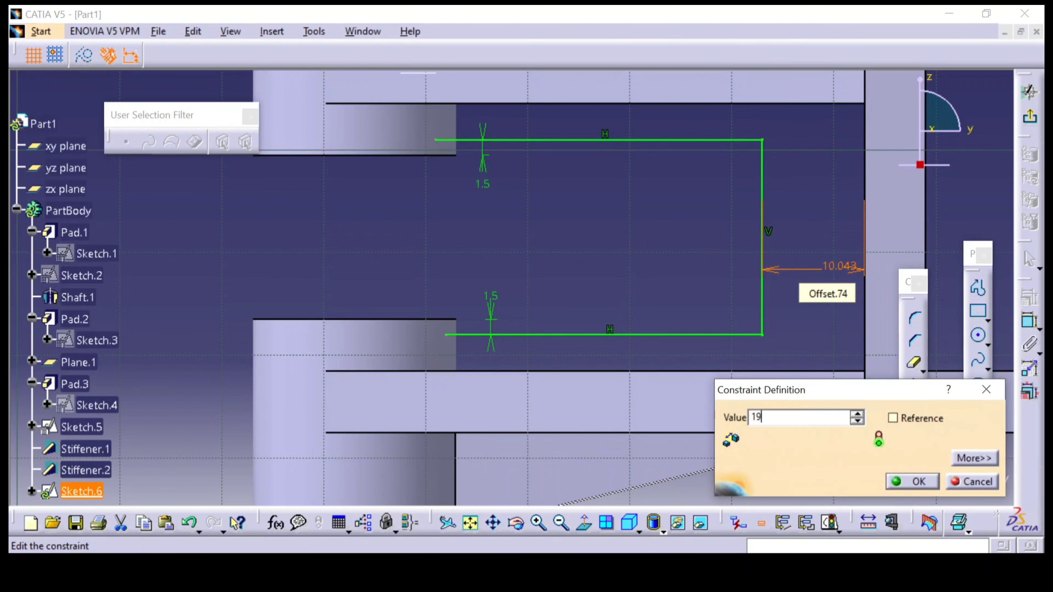
pyautogui.press('Return')
pyautogui.click(785, 211)
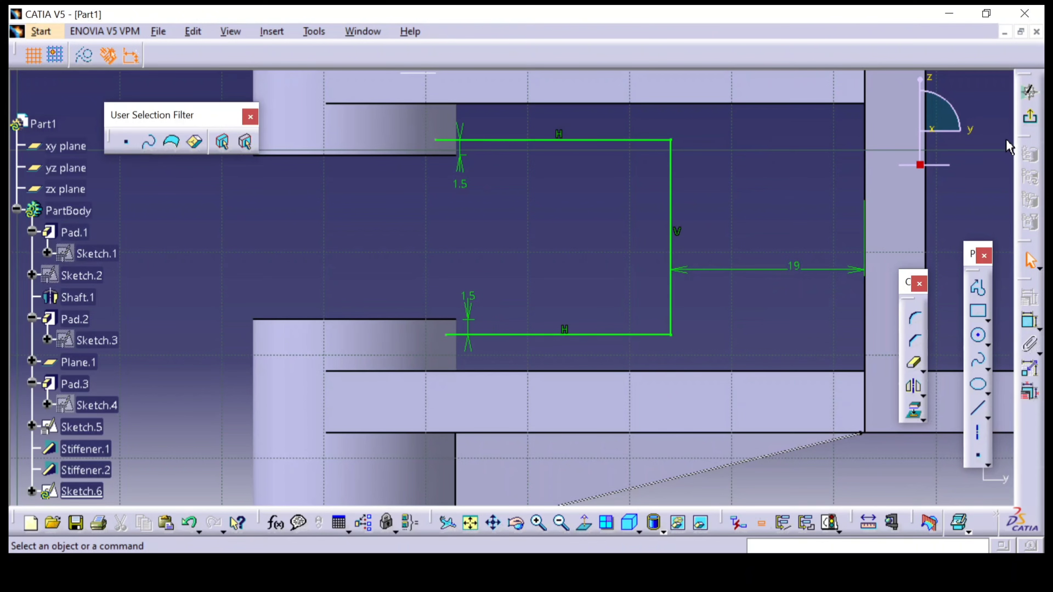
# Shorten the free ends of both horizontal lines to just inside the bosses and exit the sketch
pyautogui.moveTo(437, 140); pyautogui.dragTo(443, 139)
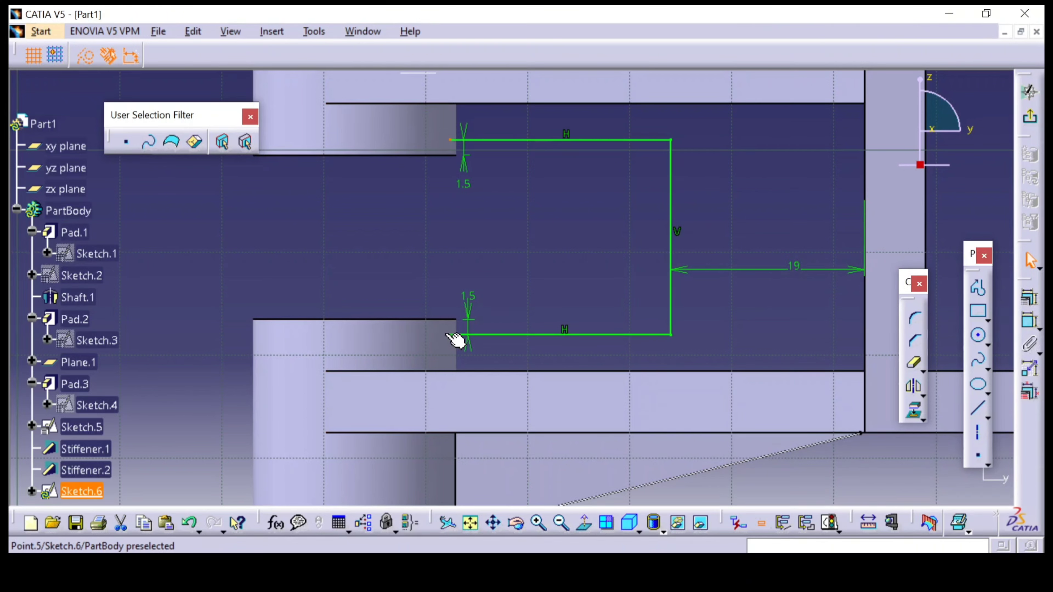
pyautogui.click(522, 286)
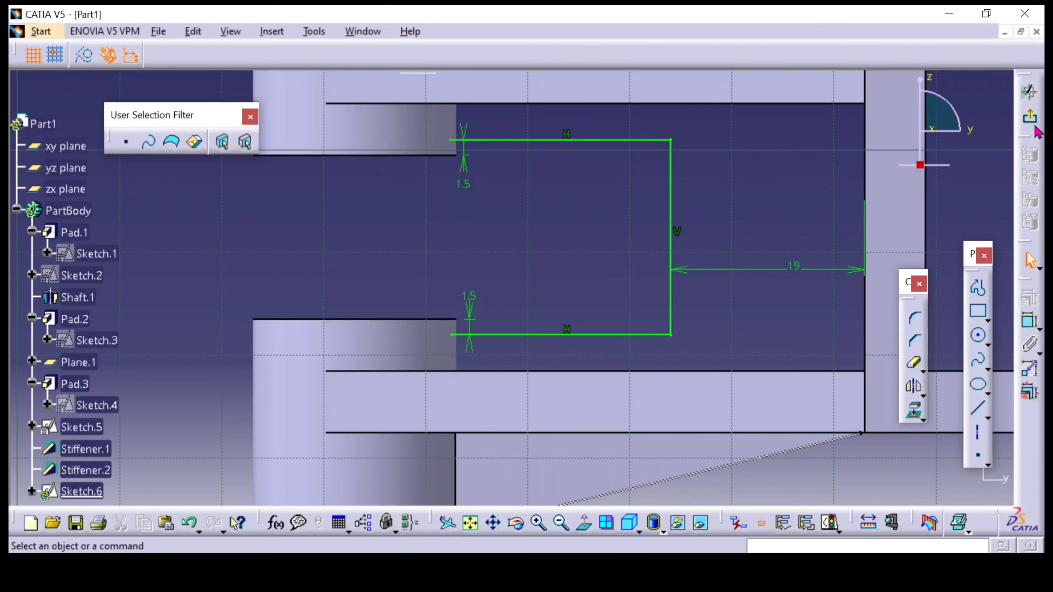
pyautogui.click(1030, 91)
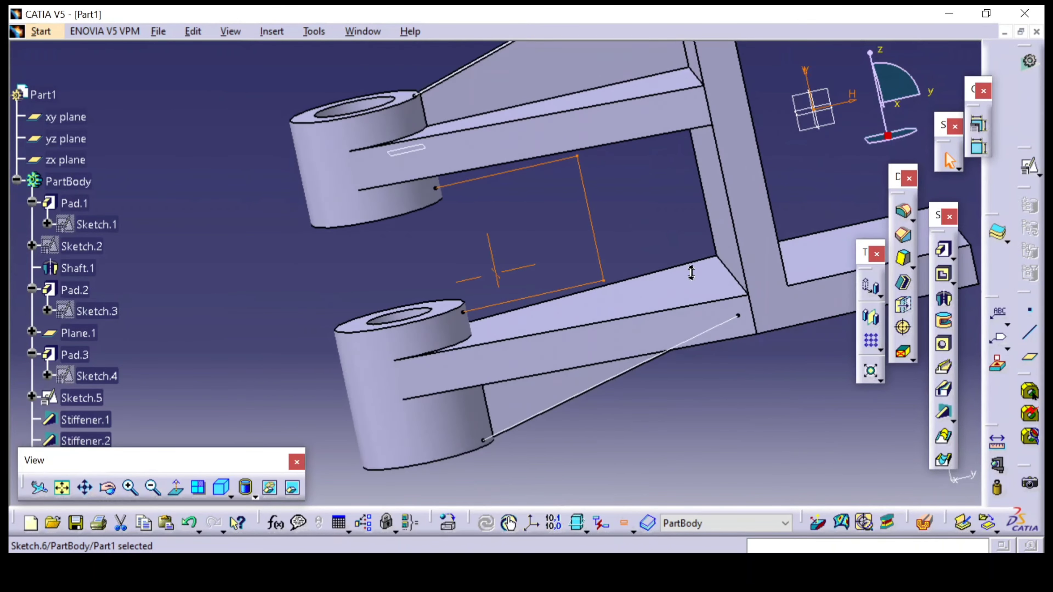
# Create a 3 mm From Side stiffener with neutral fiber from the web profile, reversing its depth direction toward the upright plate
pyautogui.moveTo(663, 332); pyautogui.dragTo(622, 375, button='middle')
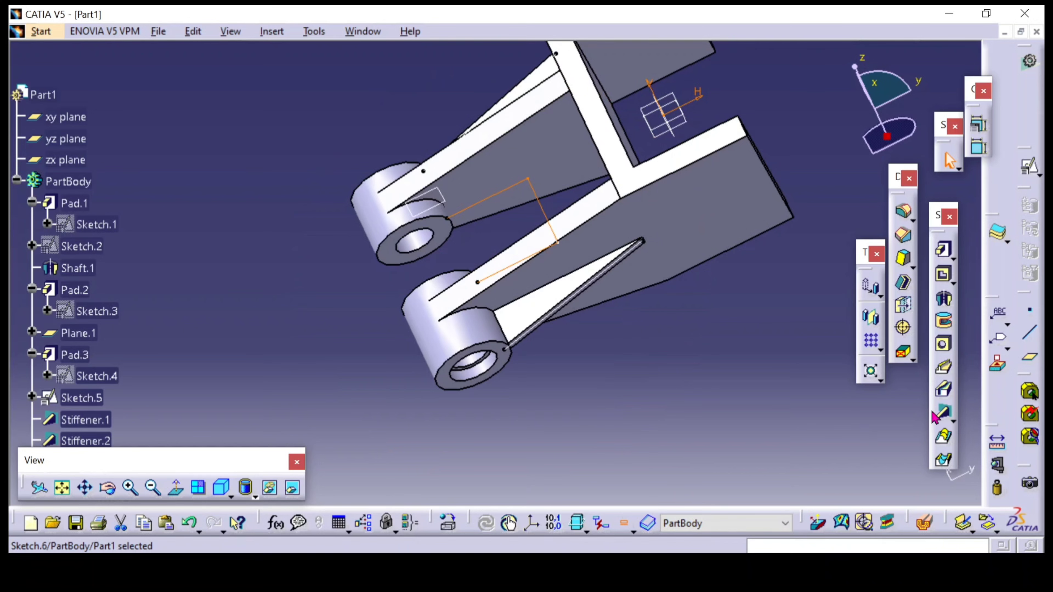
pyautogui.click(940, 414)
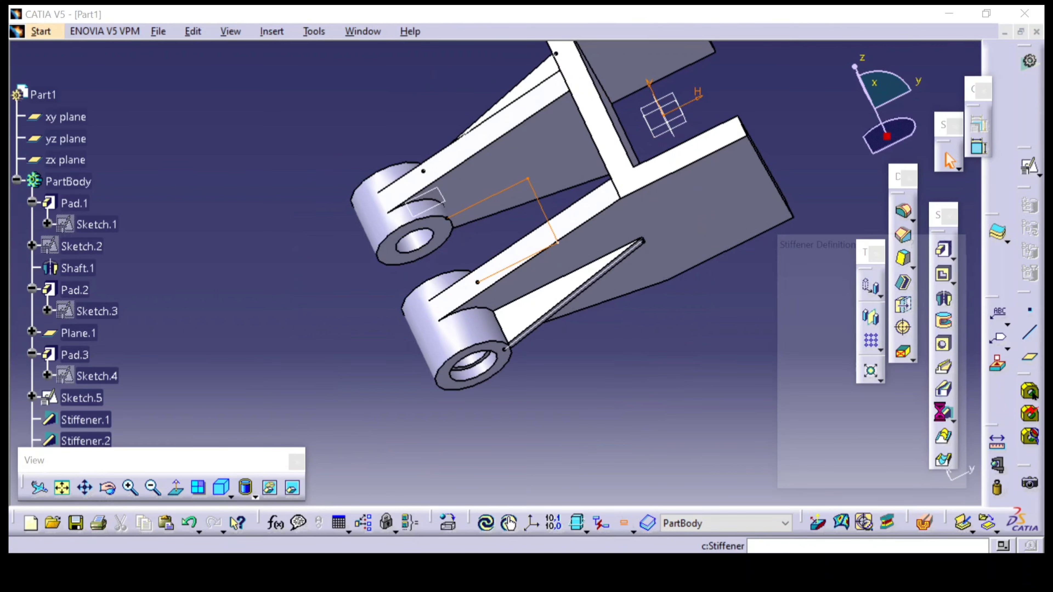
pyautogui.click(608, 327)
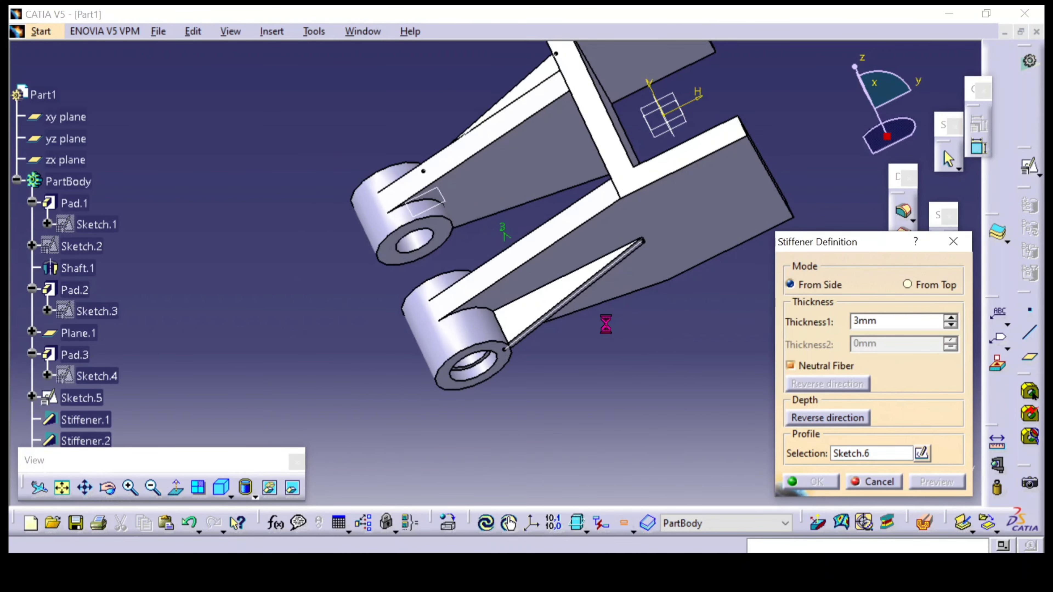
pyautogui.moveTo(593, 431); pyautogui.dragTo(532, 218, button='middle')
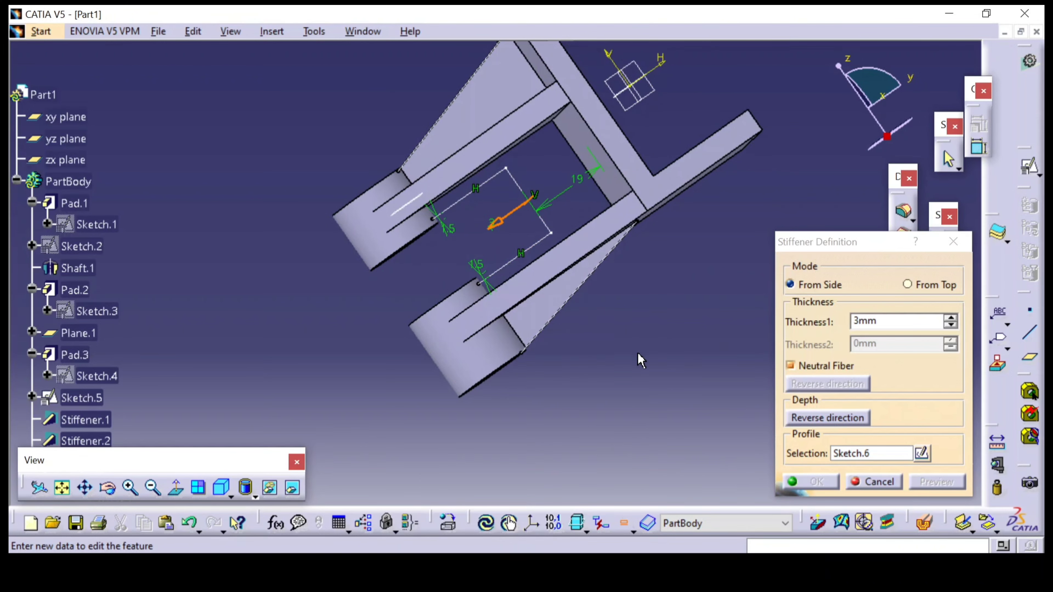
pyautogui.moveTo(641, 360); pyautogui.dragTo(515, 191, button='middle')
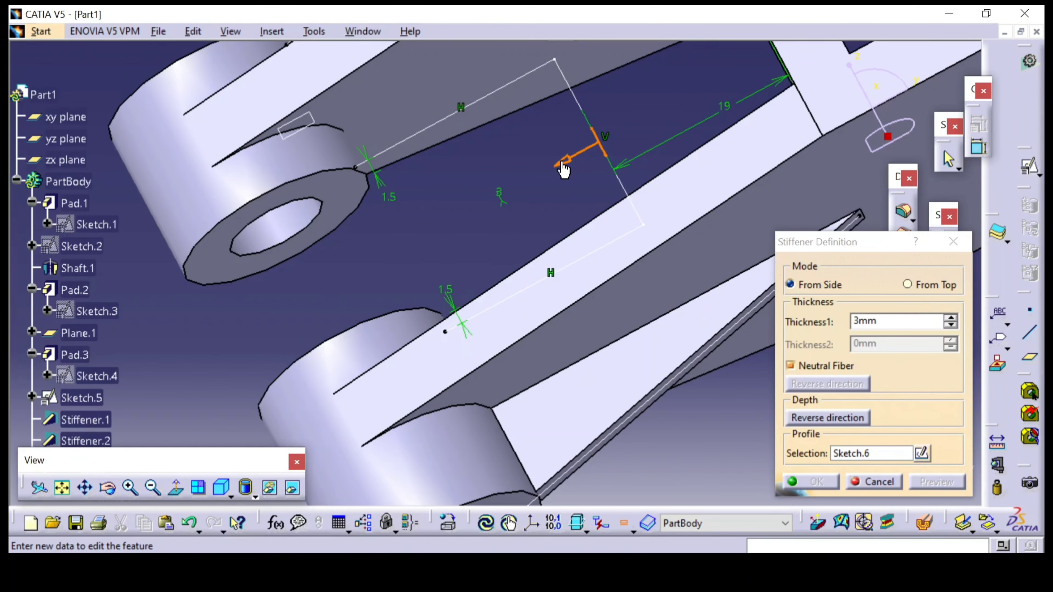
pyautogui.click(801, 419)
pyautogui.moveTo(534, 249); pyautogui.dragTo(770, 337, button='middle')
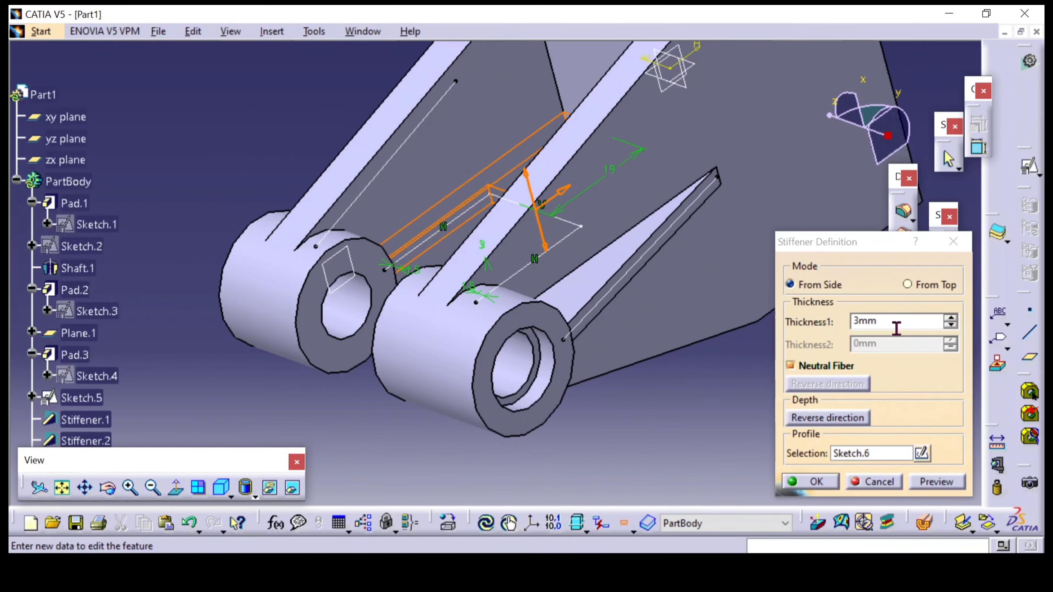
pyautogui.click(813, 482)
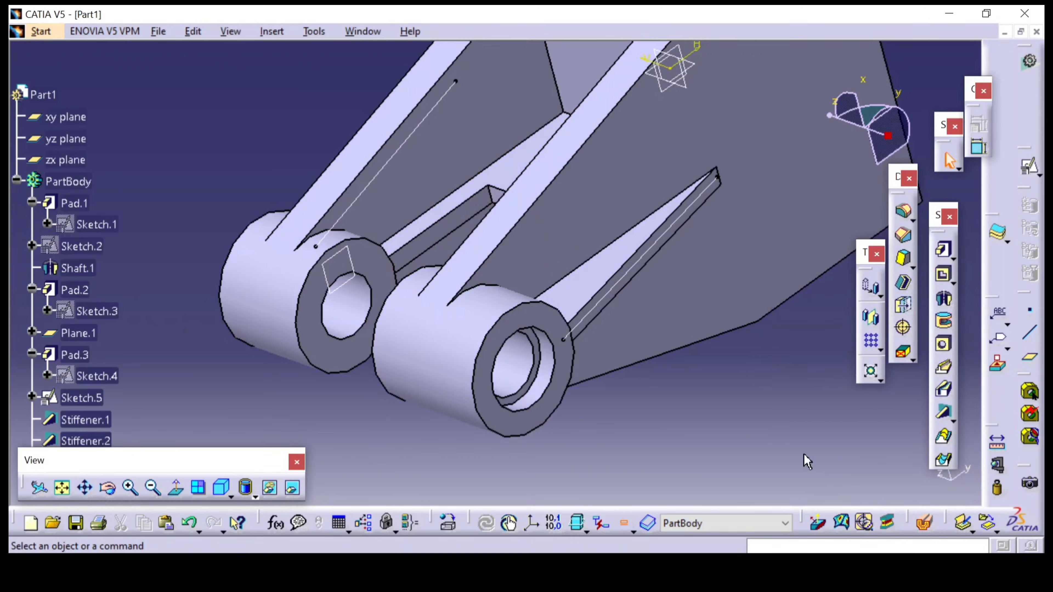
# Hide Sketch.5, which holds the sloped rib lines
pyautogui.moveTo(653, 369)
pyautogui.mouseDown(button='middle')
pyautogui.moveTo(652, 455)
pyautogui.moveTo(428, 419)
pyautogui.moveTo(624, 405)
pyautogui.moveTo(676, 423)
pyautogui.moveTo(597, 418)
pyautogui.moveTo(655, 350)
pyautogui.mouseUp(button='middle')
pyautogui.scroll(-3, 147, 251)
pyautogui.click(99, 258)
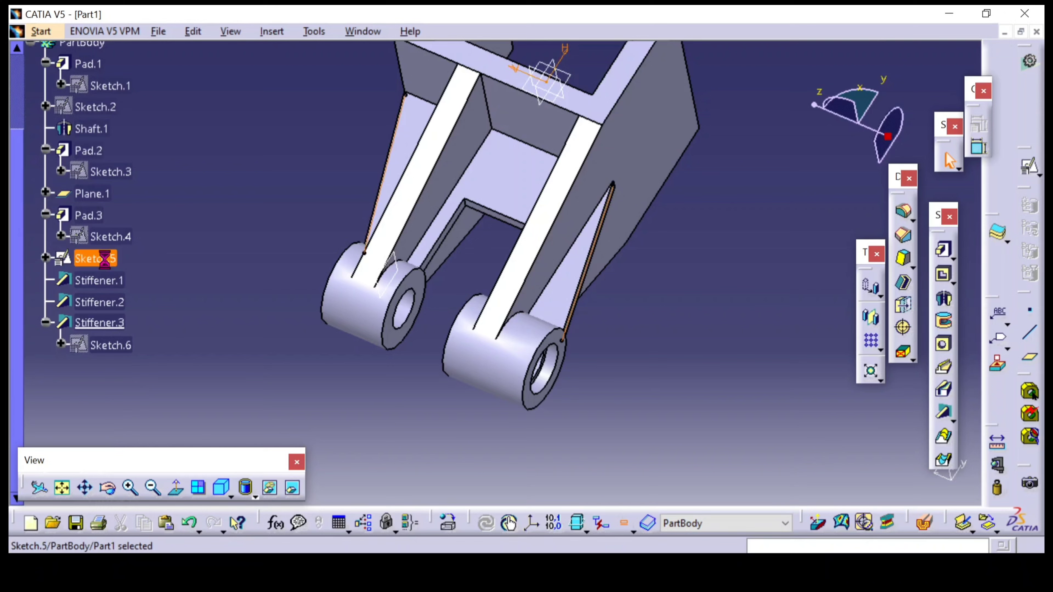
pyautogui.rightClick(97, 258)
pyautogui.click(139, 274)
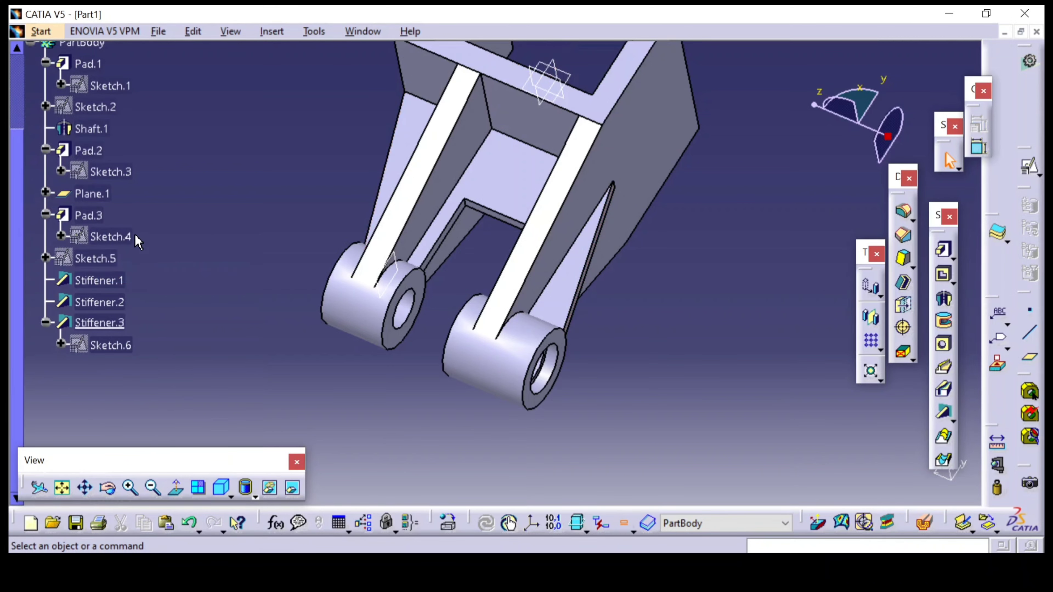
pyautogui.scroll(3, 98, 224)
pyautogui.scroll(-3, 130, 193)
pyautogui.moveTo(141, 235)
pyautogui.mouseDown(button='middle')
pyautogui.moveTo(245, 190)
pyautogui.moveTo(320, 336)
pyautogui.moveTo(154, 172)
pyautogui.mouseUp(button='middle')
pyautogui.scroll(3, 130, 89)
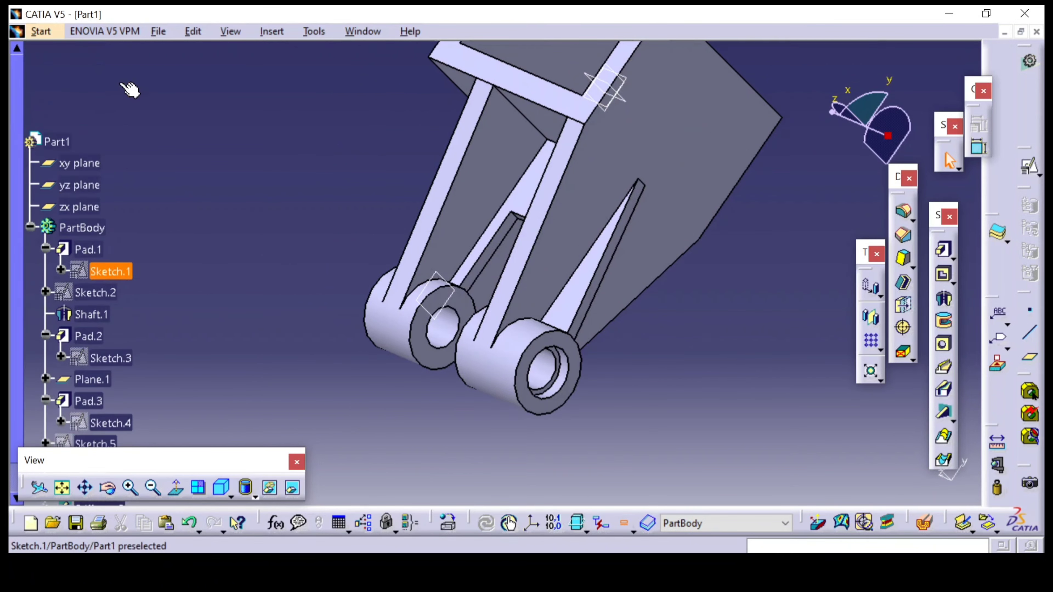
pyautogui.click(79, 207)
pyautogui.keyDown('shift'); pyautogui.click(85, 164); pyautogui.keyUp('shift')
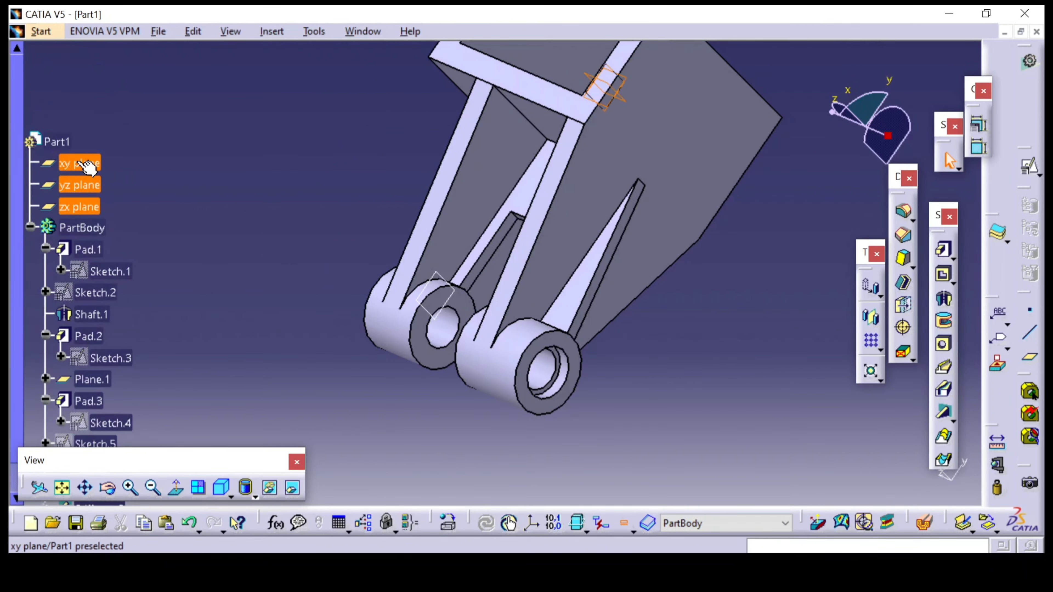
# Set the PartBody's fill color to magenta in its graphic properties
pyautogui.rightClick(82, 228)
pyautogui.click(124, 293)
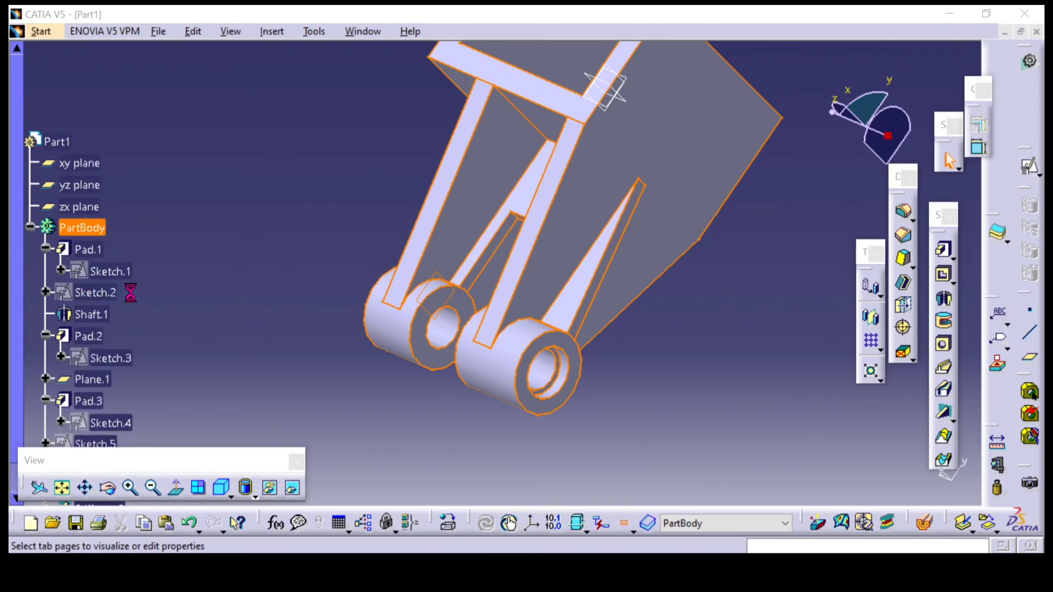
pyautogui.click(576, 138)
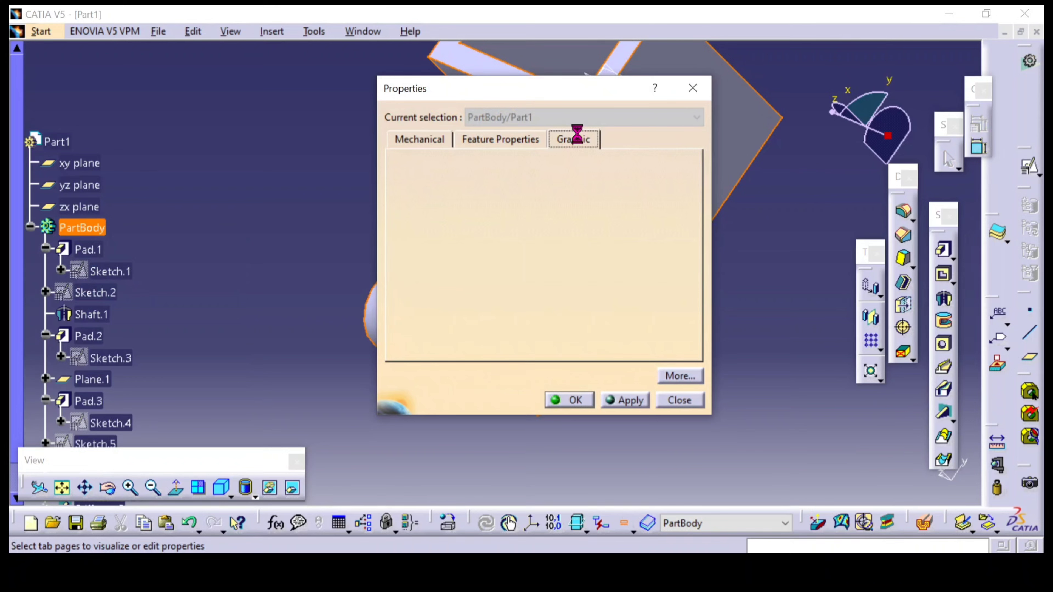
pyautogui.click(489, 190)
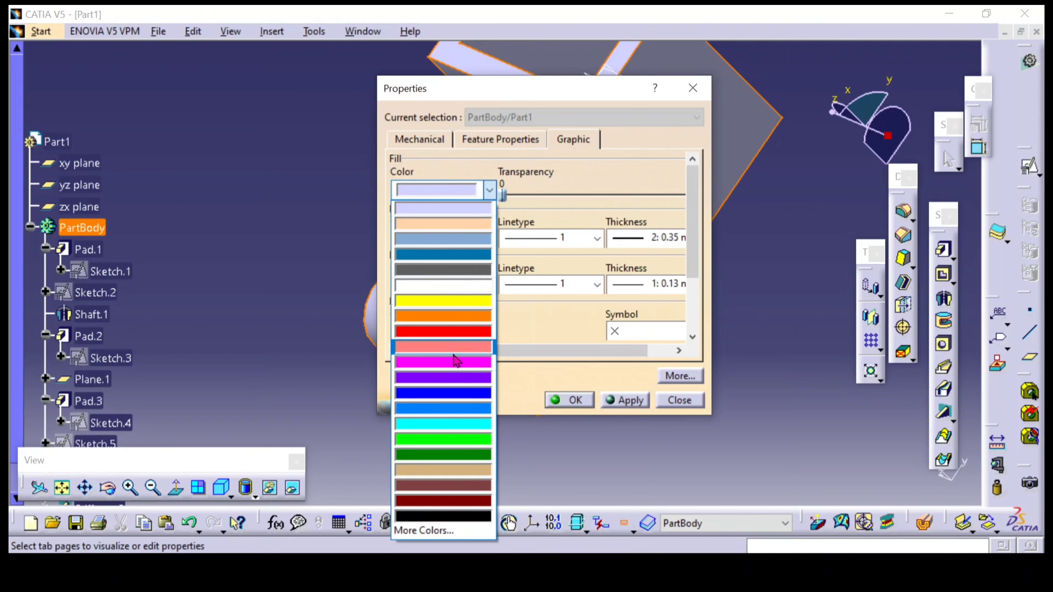
pyautogui.click(454, 364)
pyautogui.click(626, 400)
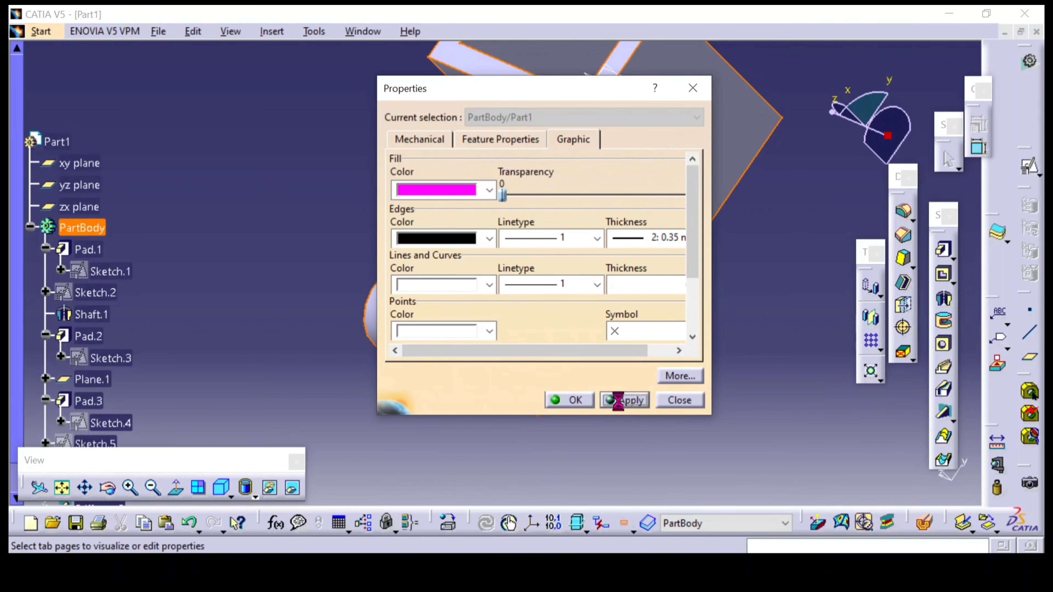
pyautogui.click(569, 400)
pyautogui.click(589, 402)
# Hide the xy, yz and zx planes, collapse the PartBody tree, and hide the remaining reference plane at the boss
pyautogui.moveTo(589, 402); pyautogui.dragTo(182, 209, button='middle')
pyautogui.click(78, 206)
pyautogui.keyDown('ctrl'); pyautogui.click(79, 185); pyautogui.keyUp('ctrl')
pyautogui.keyDown('ctrl'); pyautogui.click(79, 163); pyautogui.keyUp('ctrl')
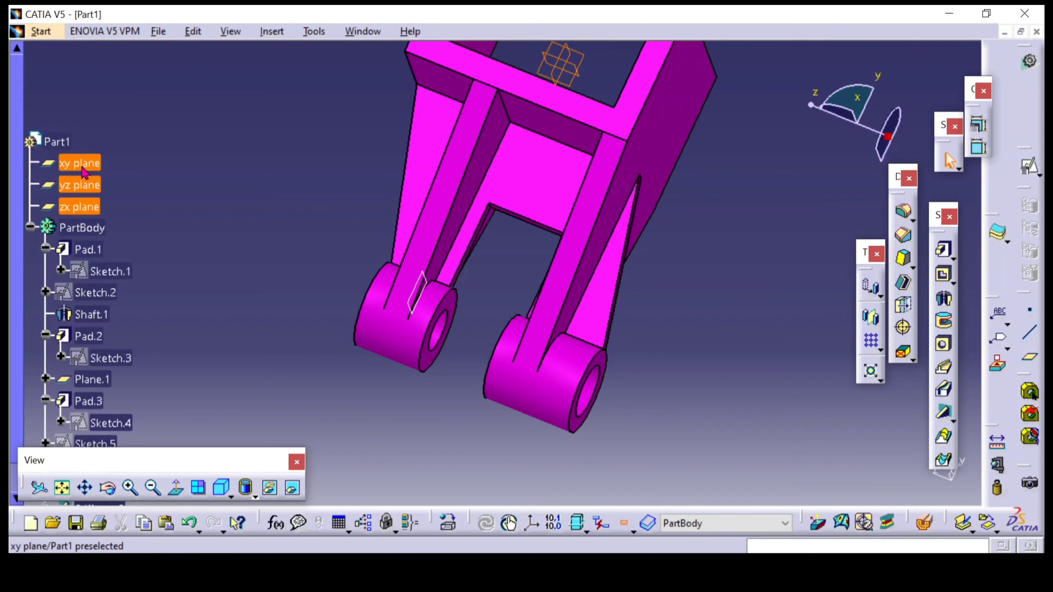
pyautogui.rightClick(83, 166)
pyautogui.click(123, 216)
pyautogui.click(30, 226)
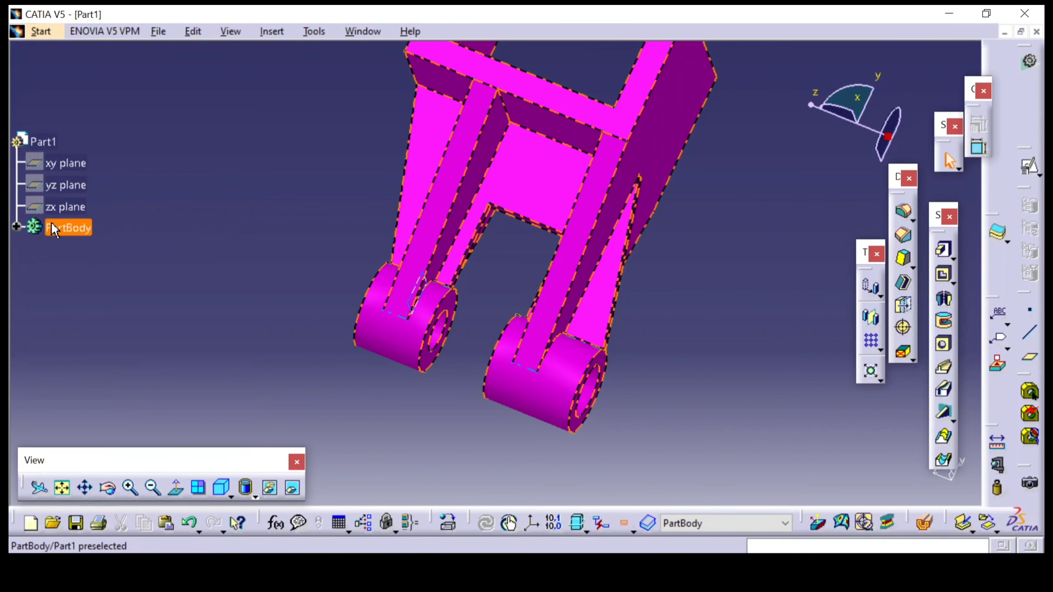
pyautogui.rightClick(418, 299)
pyautogui.click(447, 273)
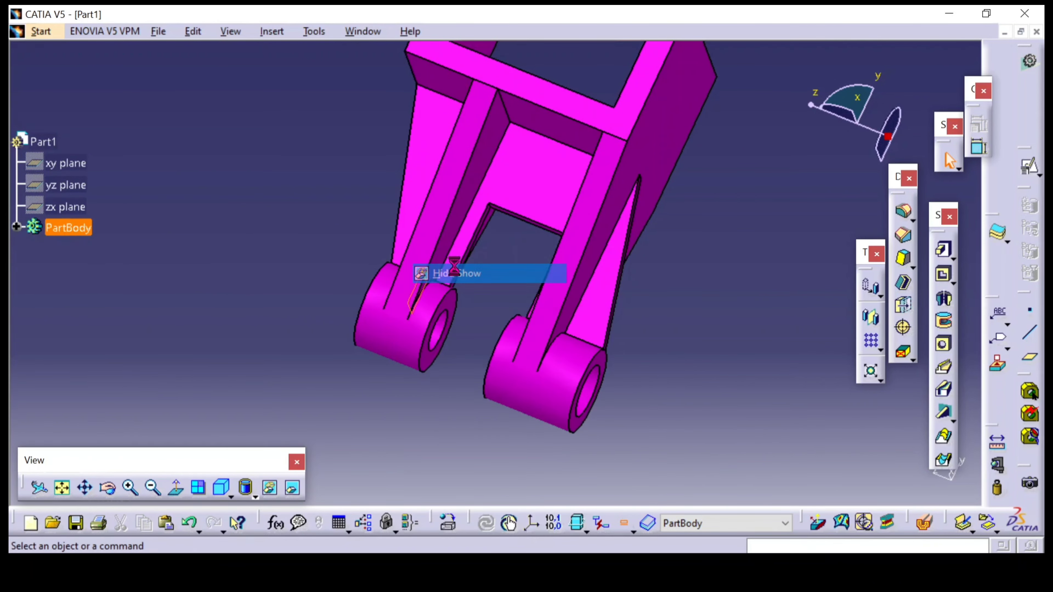
# Show the bracket in isometric view and consult the reference drawing's top view for the flange hole layout
pyautogui.click(220, 487)
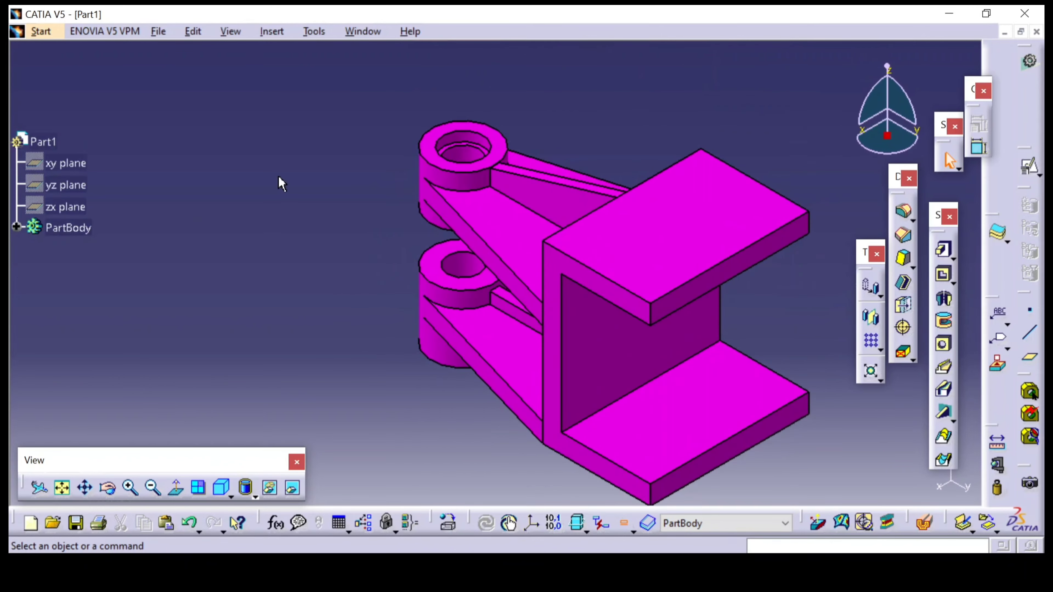
pyautogui.keyDown('ctrl'); pyautogui.moveTo(308, 252); pyautogui.dragTo(311, 257, button='middle'); pyautogui.keyUp('ctrl')
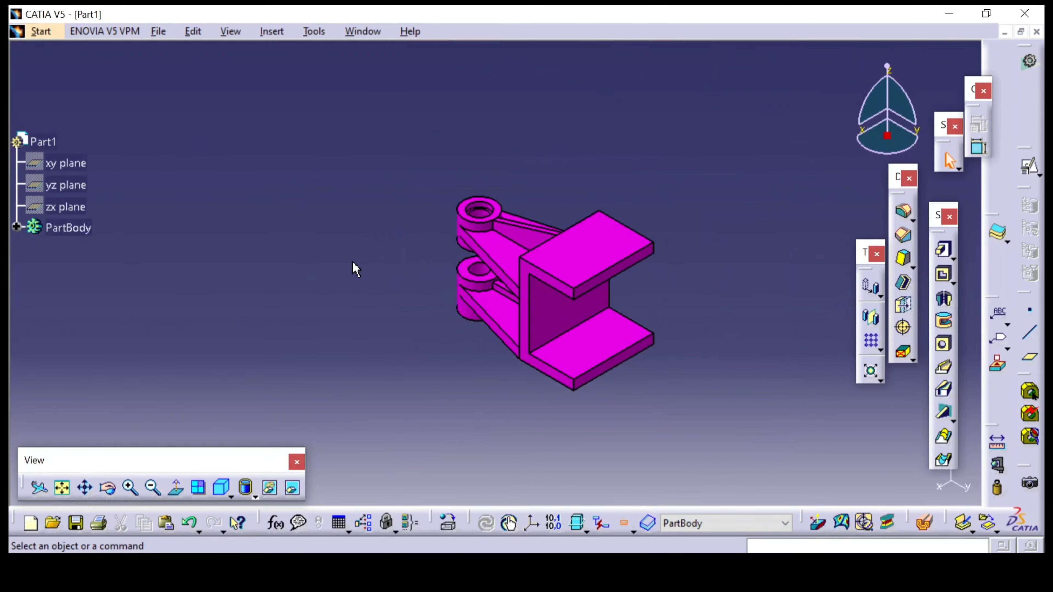
pyautogui.middleClick(353, 273)
pyautogui.moveTo(502, 348); pyautogui.dragTo(334, 313, button='middle')
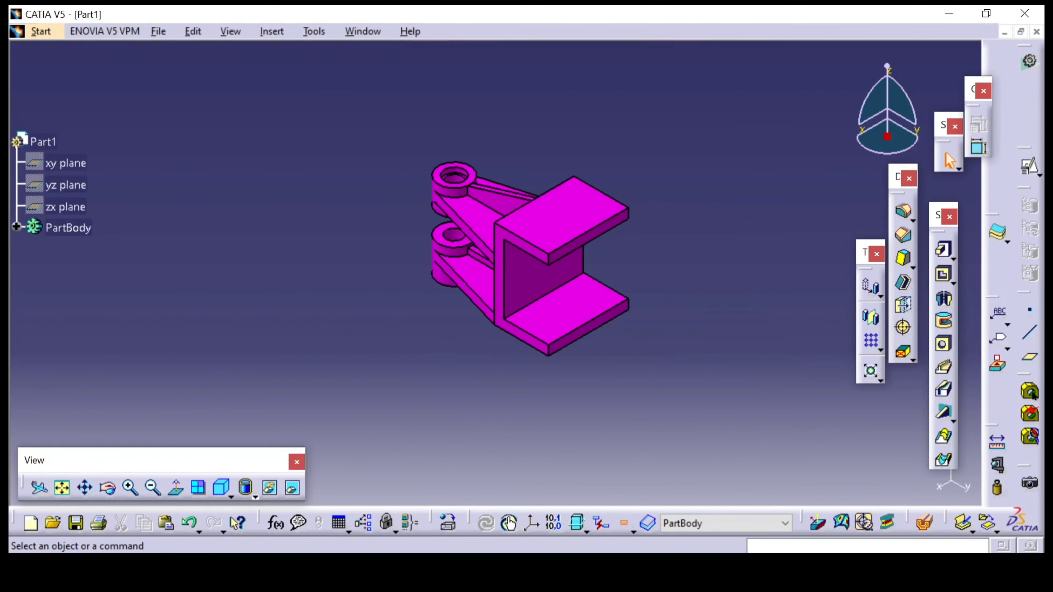
pyautogui.click(547, 573)
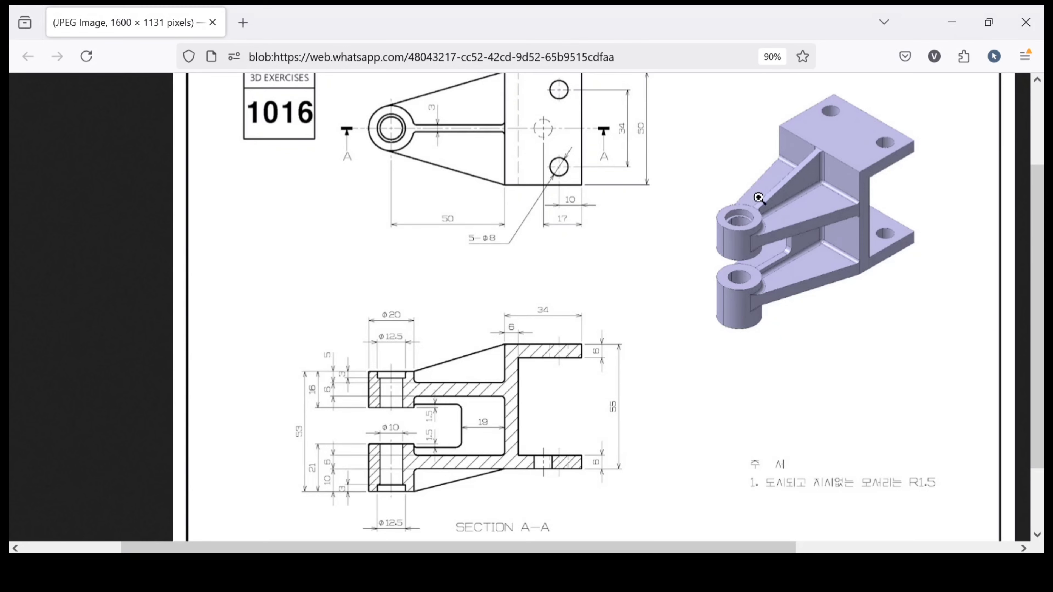
pyautogui.scroll(3, 587, 217)
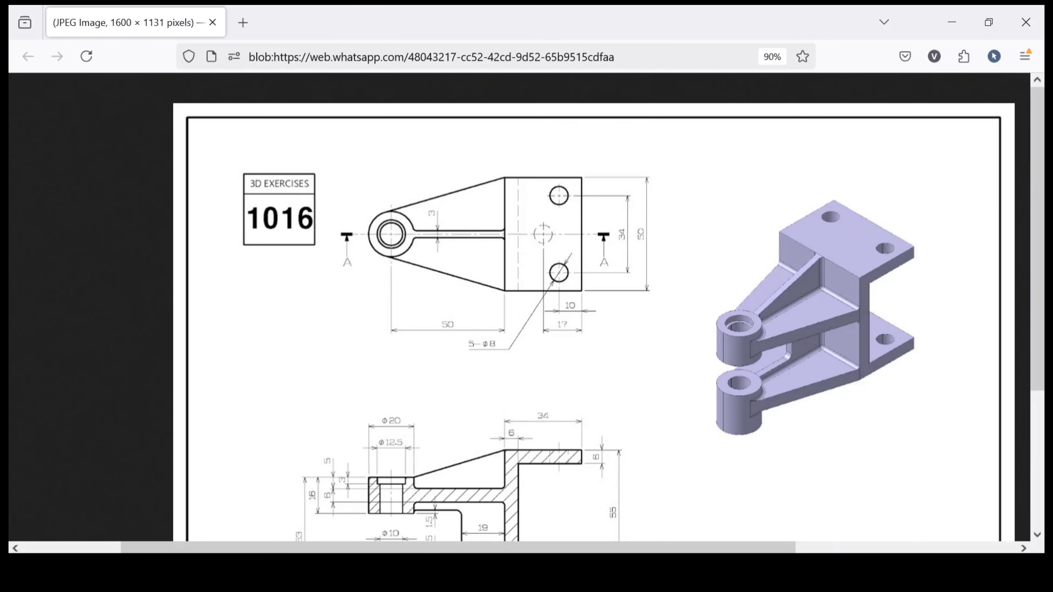
pyautogui.click(470, 508)
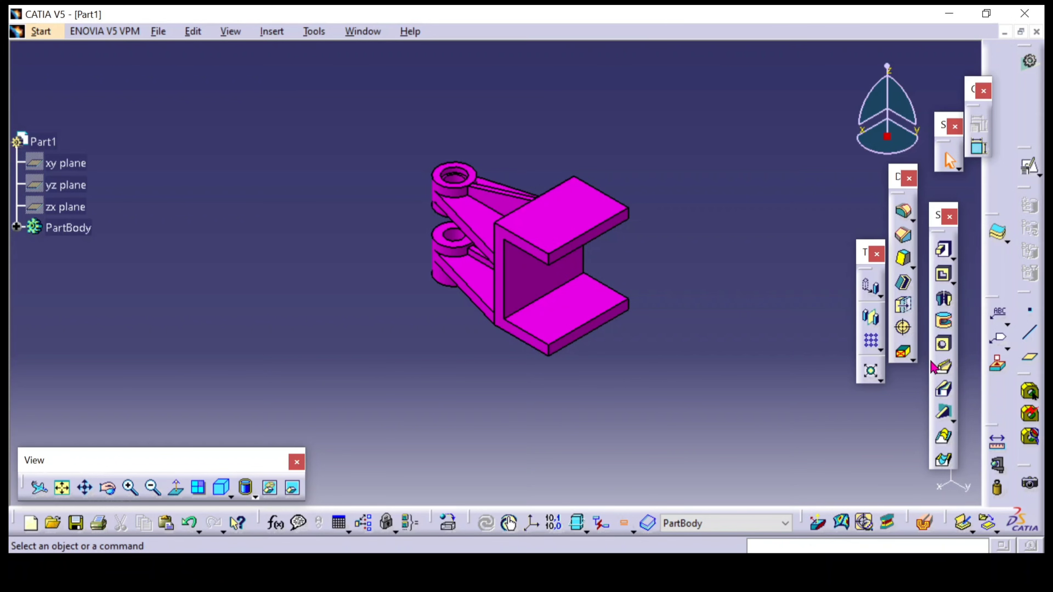
# Start a hole on the top face of the upper flange and open its positioning sketch
pyautogui.click(943, 344)
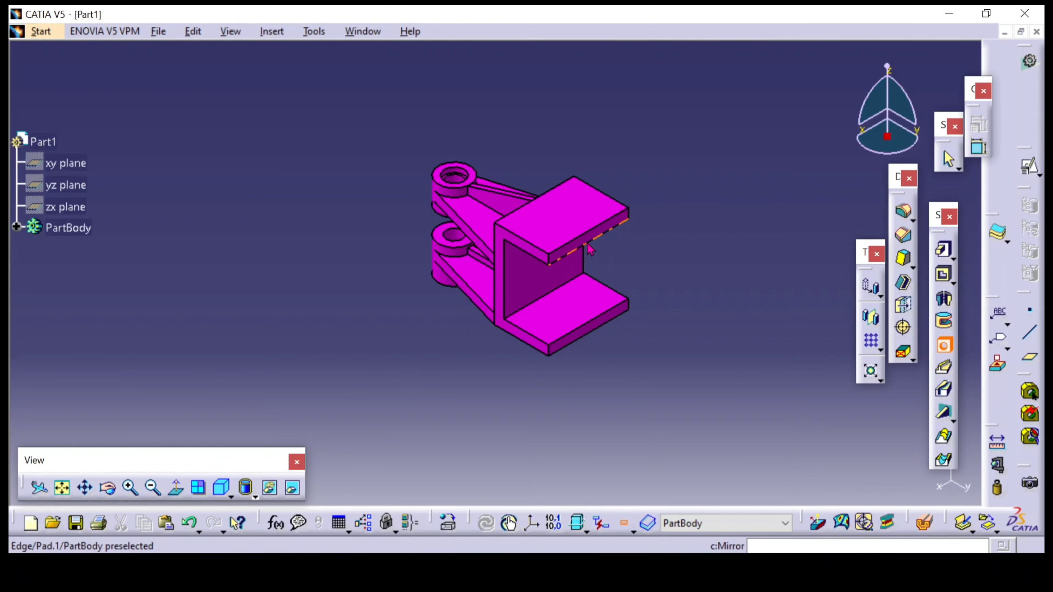
pyautogui.click(556, 225)
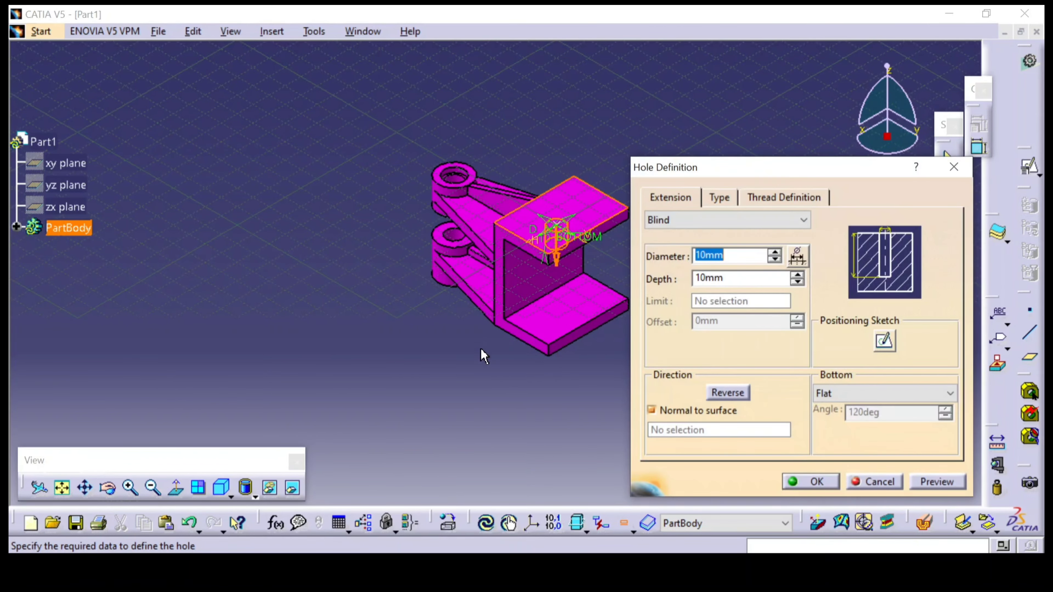
pyautogui.click(888, 349)
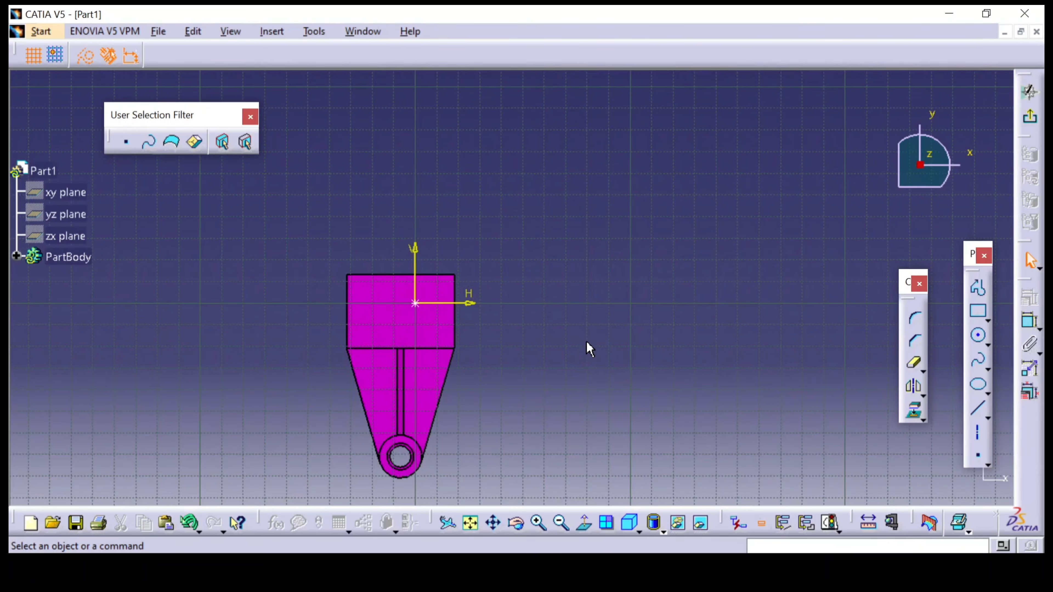
pyautogui.moveTo(552, 337)
pyautogui.mouseDown(button='middle')
pyautogui.moveTo(569, 322)
pyautogui.moveTo(536, 303)
pyautogui.moveTo(640, 215)
pyautogui.mouseUp(button='middle')
# Dimension the hole centre from the upper flange's side edge and set the distance to 25-17 mm, per the reference drawing
pyautogui.click(1030, 326)
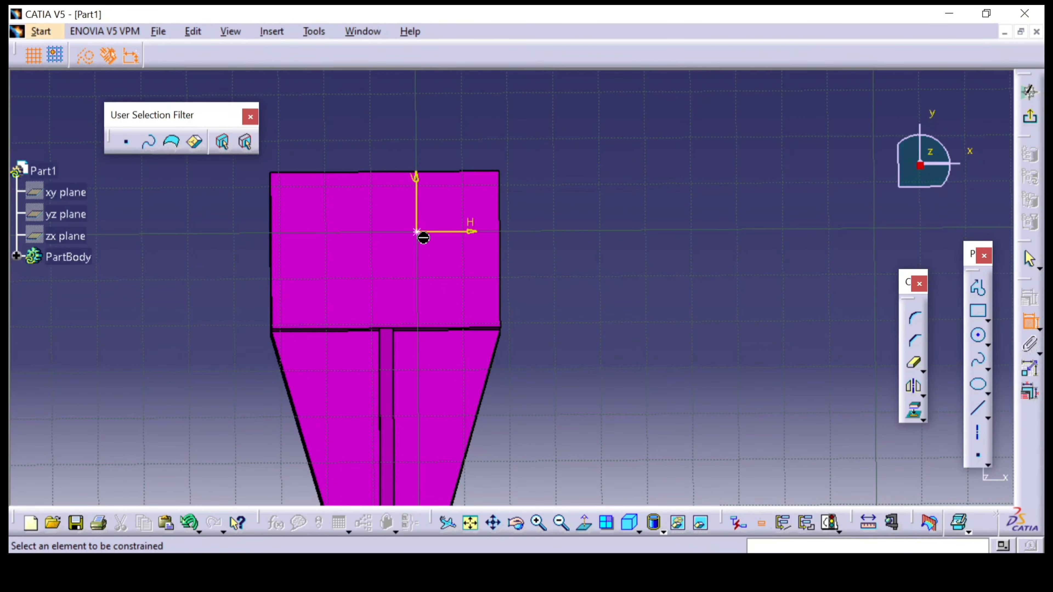
pyautogui.click(418, 230)
pyautogui.click(512, 236)
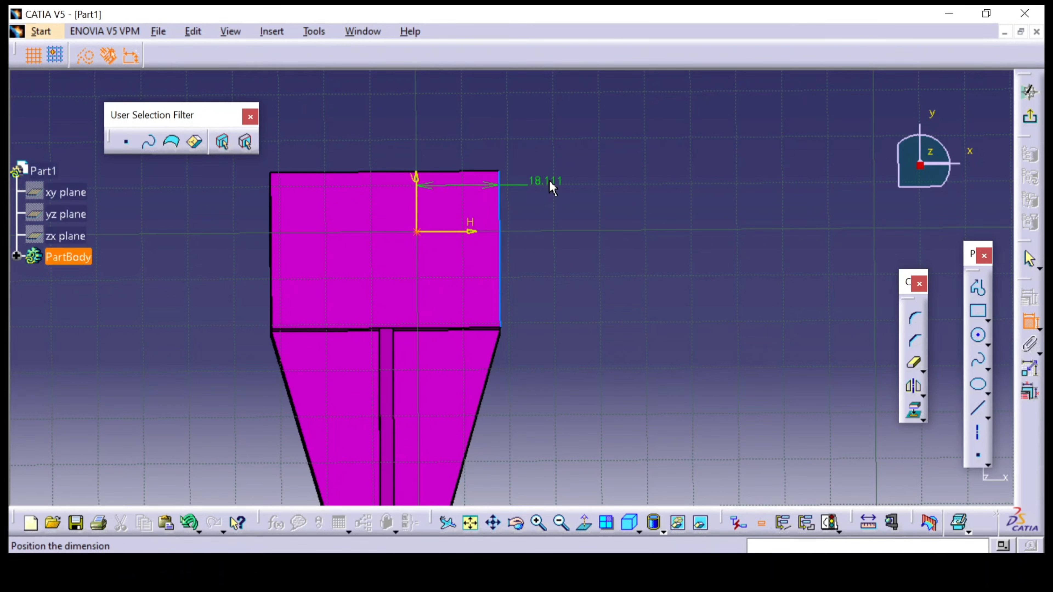
pyautogui.click(550, 182)
pyautogui.hotkey('alt', 'Tab')
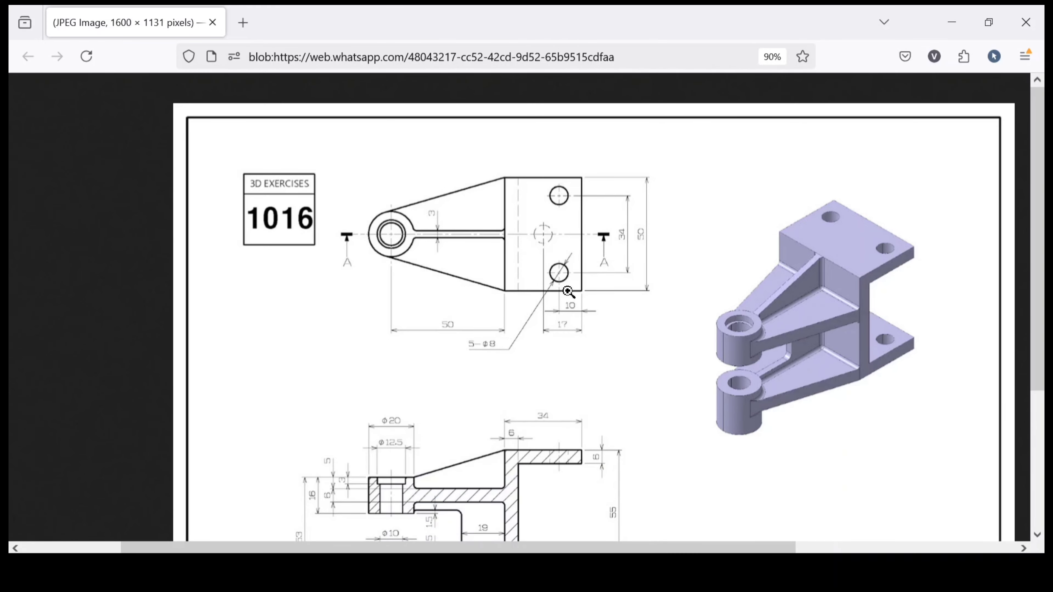
pyautogui.click(539, 572)
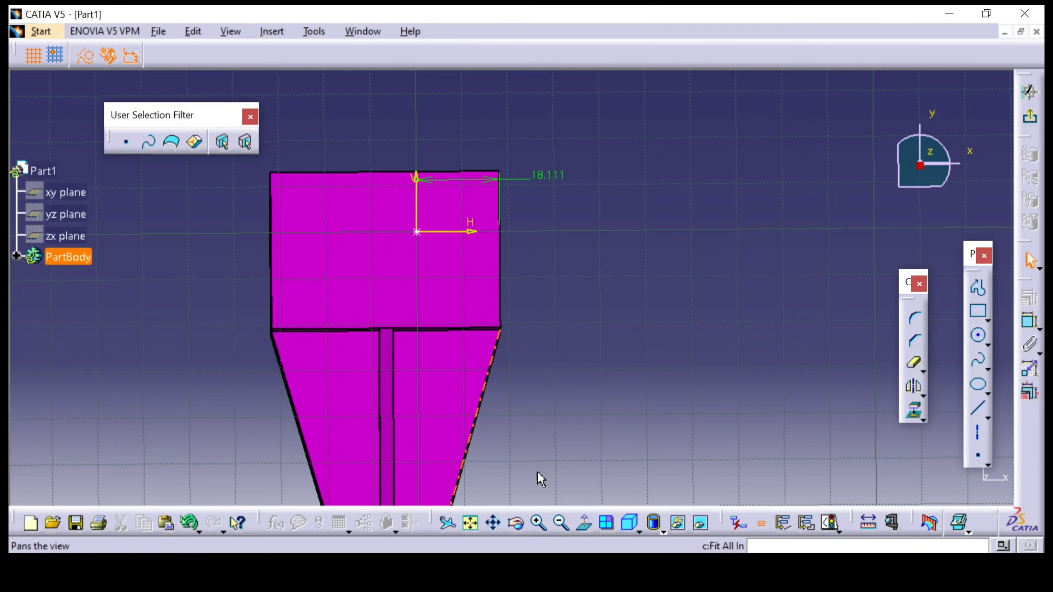
pyautogui.doubleClick(543, 180)
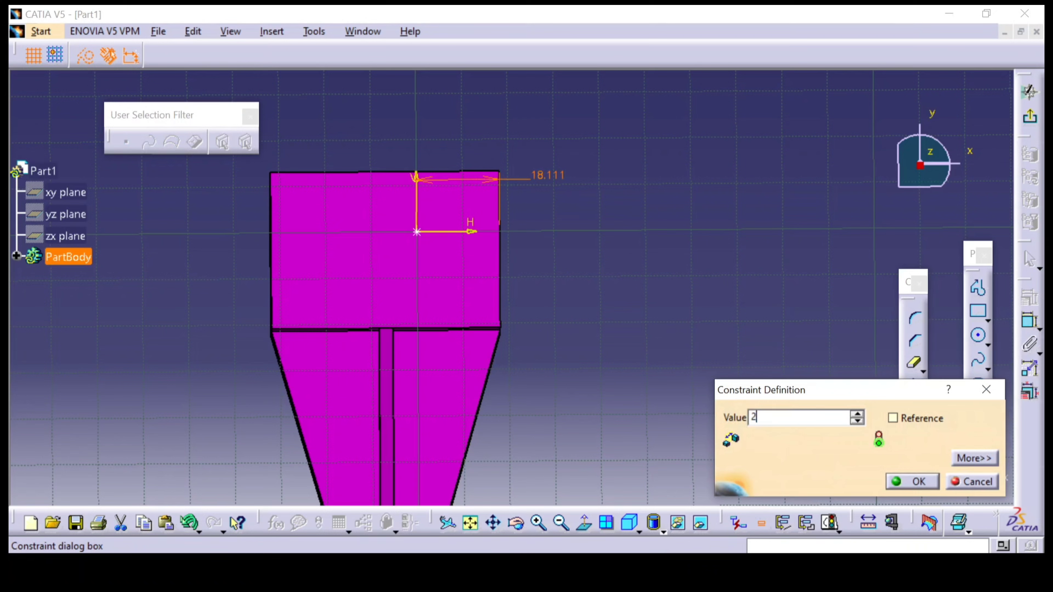
pyautogui.write('25-17')
pyautogui.press('Return')
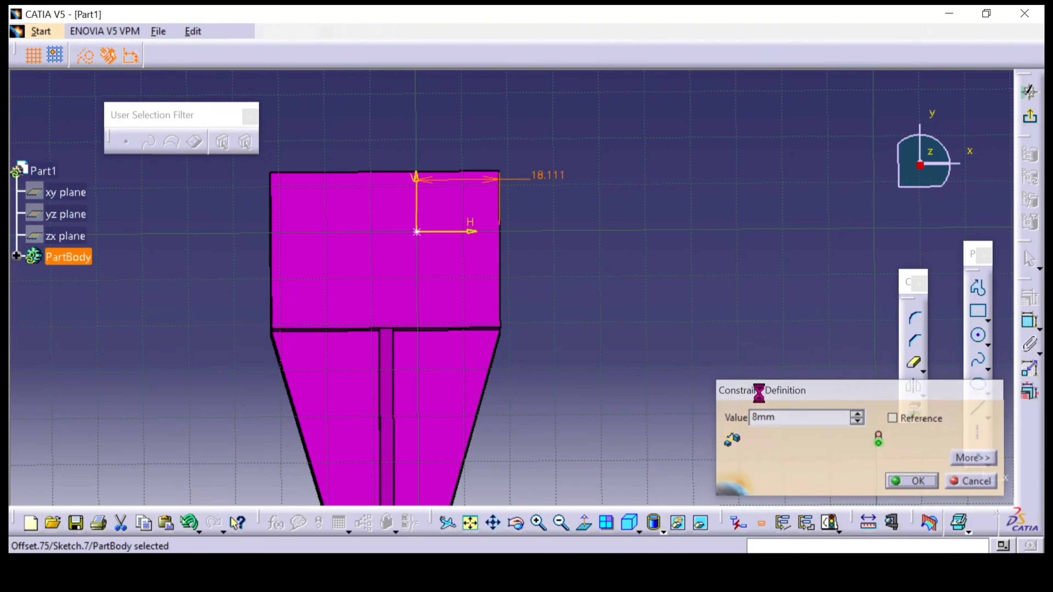
pyautogui.click(761, 370)
# Dimension the hole centre from the upper flange's outer end edge, set it to 10 mm, and exit the positioning sketch
pyautogui.click(1039, 328)
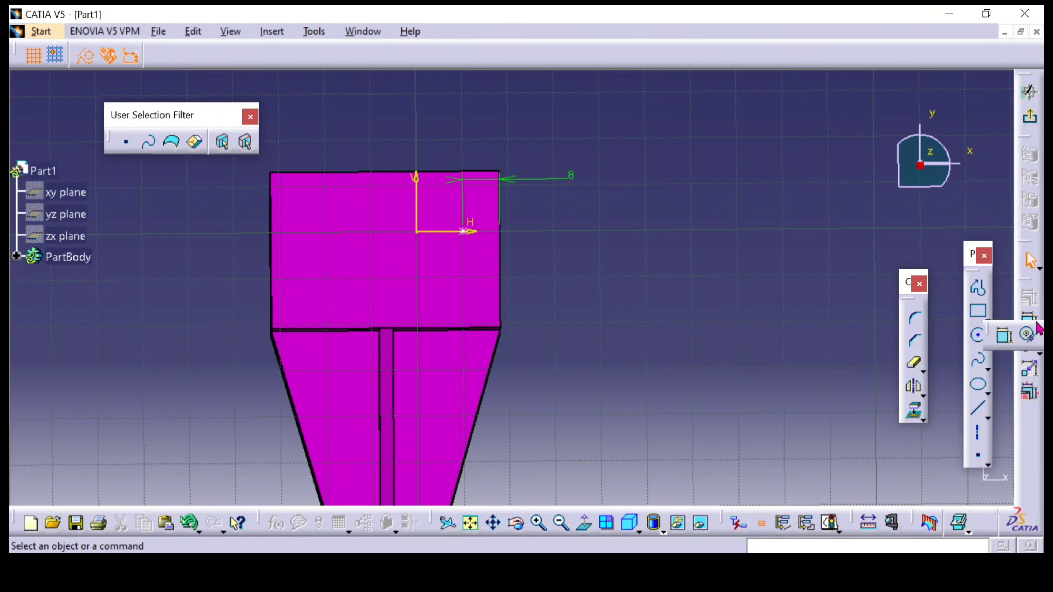
pyautogui.click(1006, 339)
pyautogui.click(463, 231)
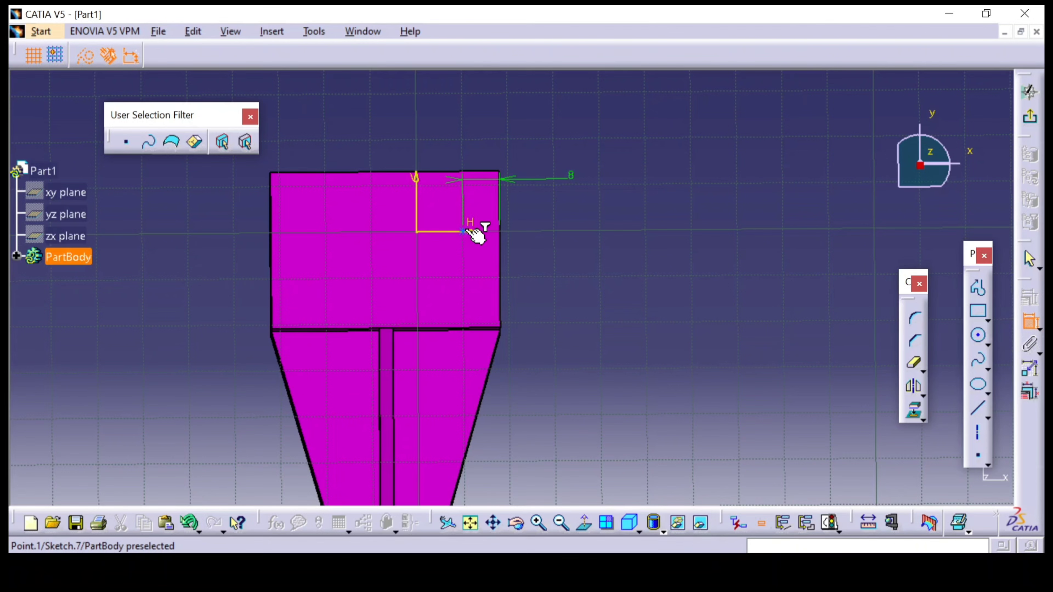
pyautogui.click(450, 171)
pyautogui.click(641, 196)
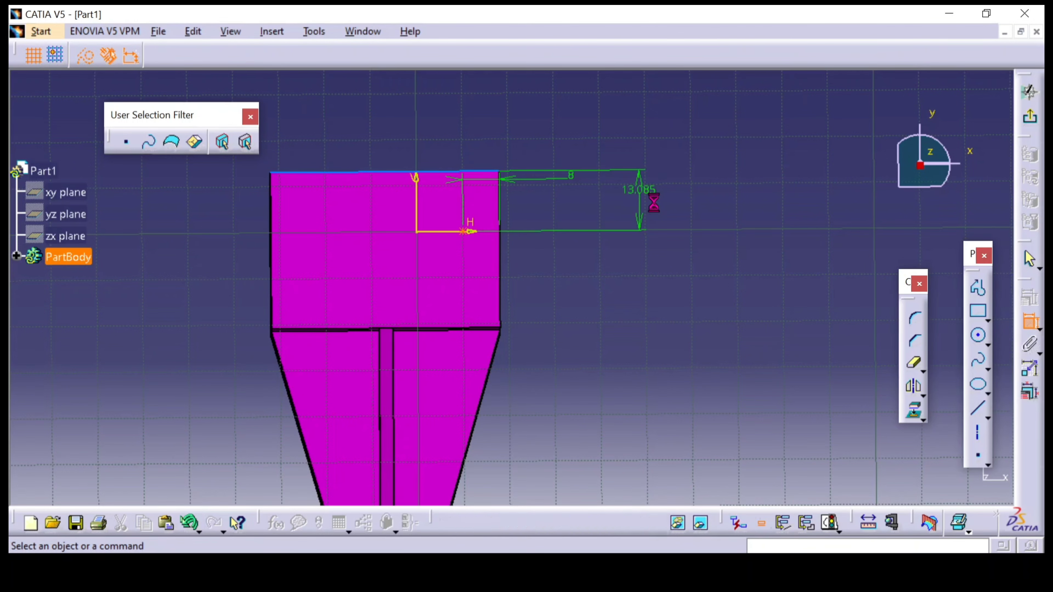
pyautogui.click(446, 565)
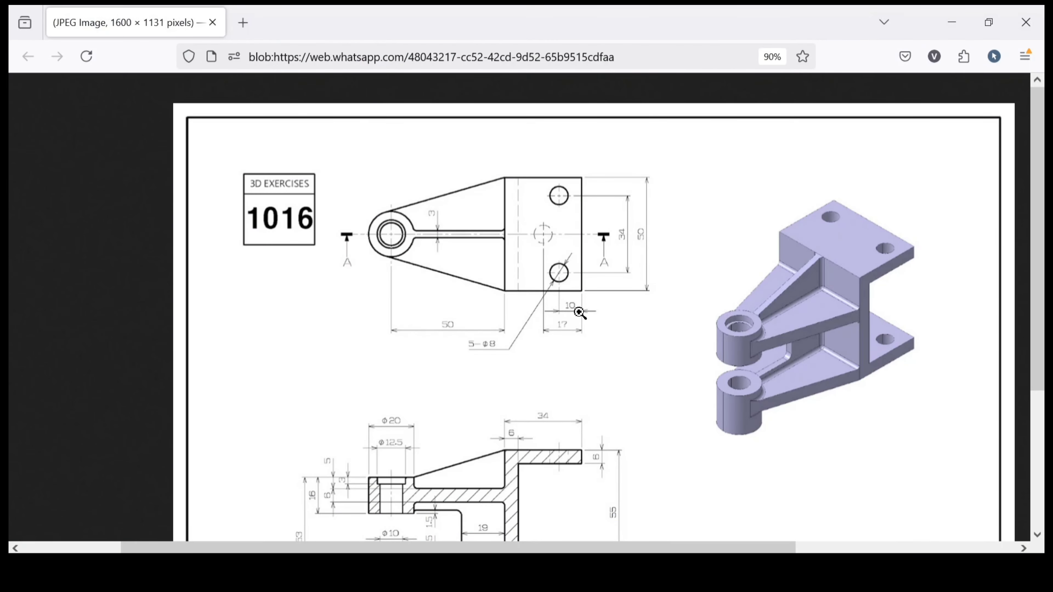
pyautogui.moveTo(464, 567)
pyautogui.click(506, 489)
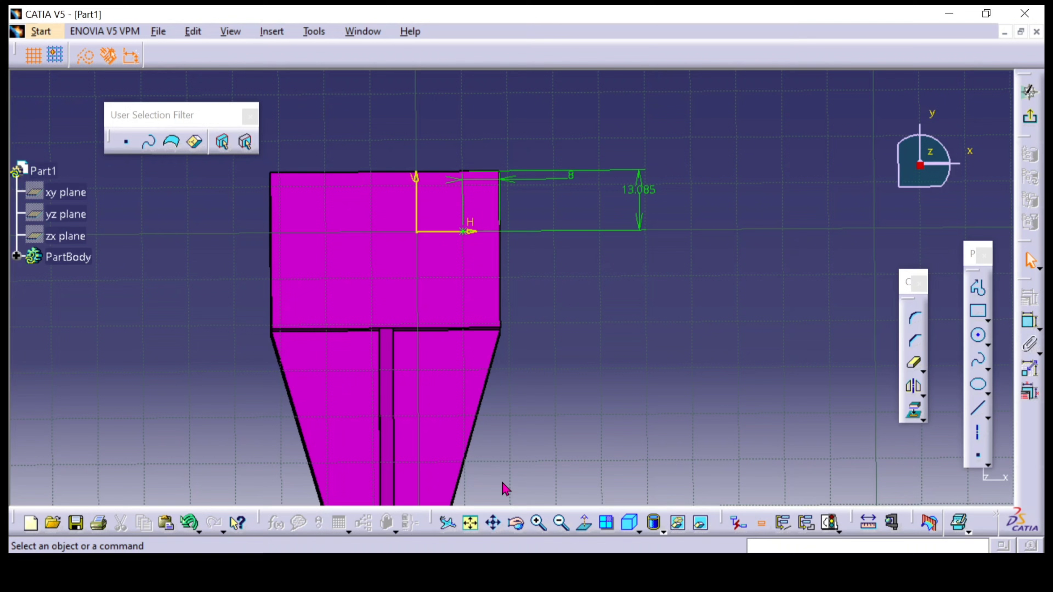
pyautogui.doubleClick(640, 190)
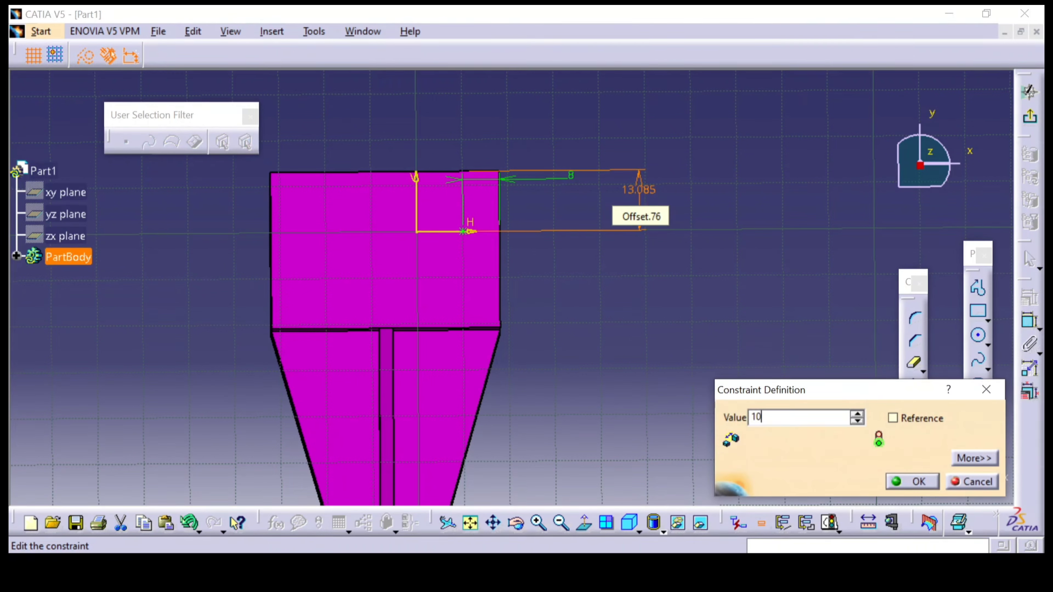
pyautogui.write('10')
pyautogui.press('Return')
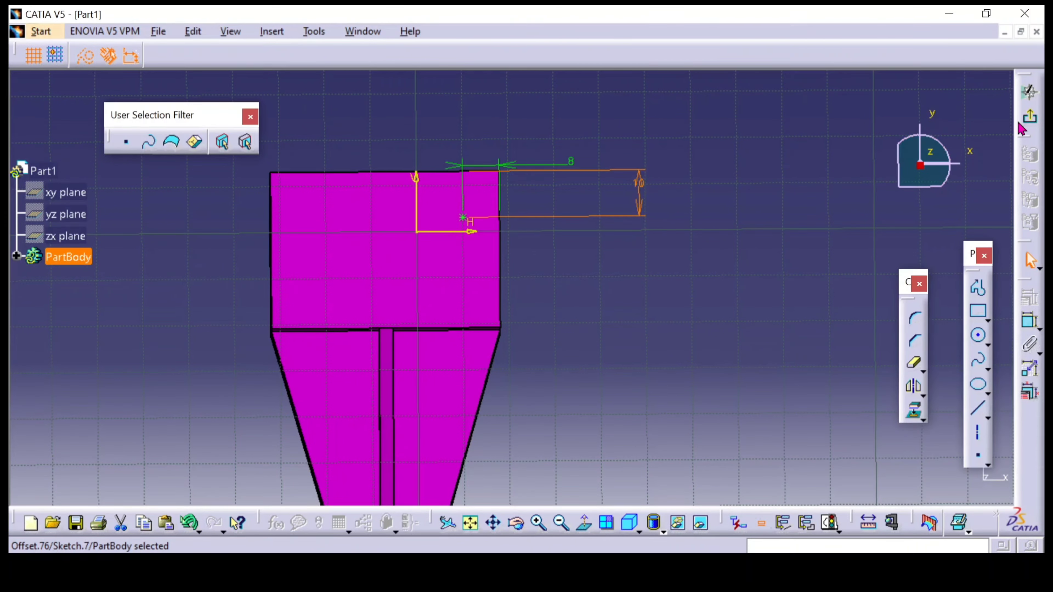
pyautogui.click(1025, 117)
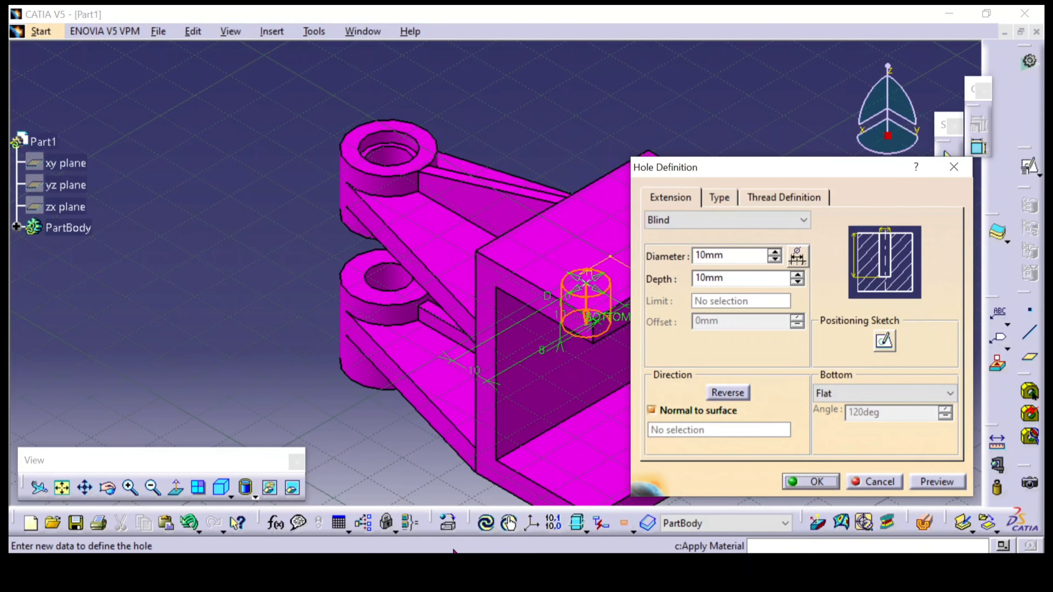
# Check the hole size in the reference drawing and create the blind hole with an 8 mm diameter and 10 mm depth
pyautogui.click(455, 565)
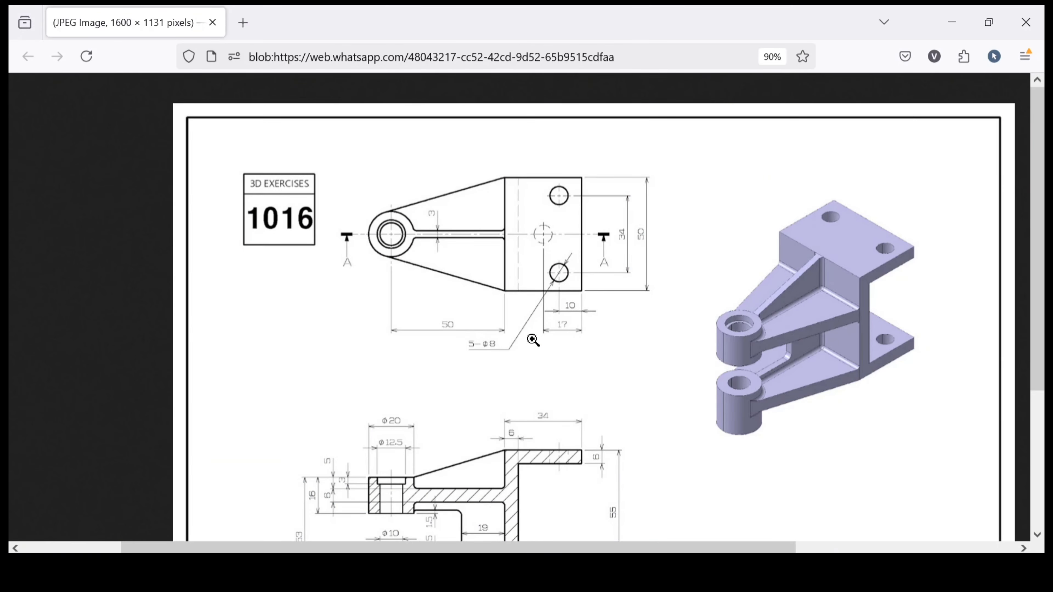
pyautogui.moveTo(463, 566)
pyautogui.moveTo(477, 537)
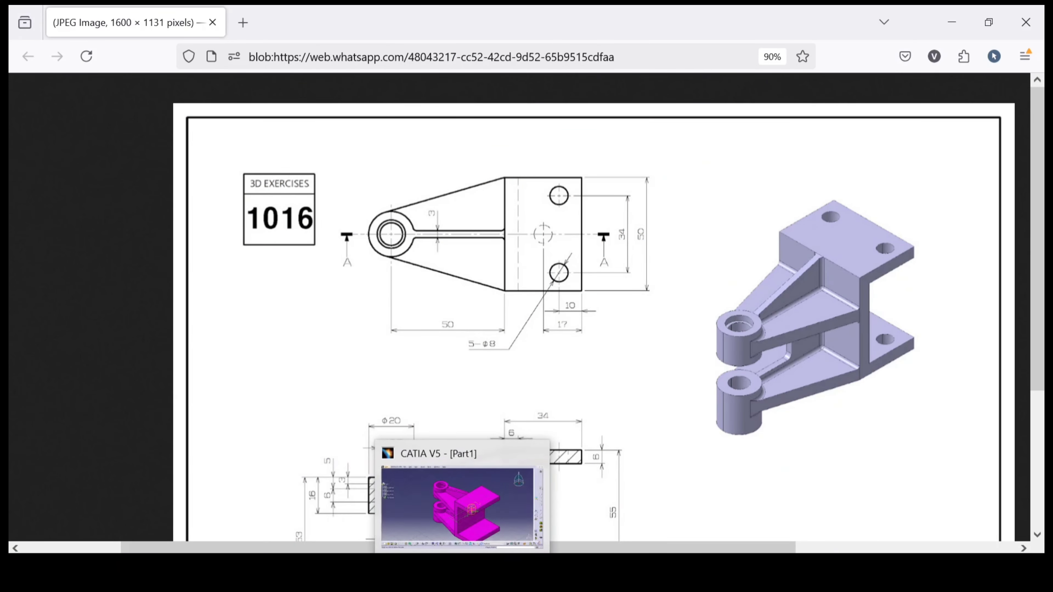
pyautogui.click(462, 504)
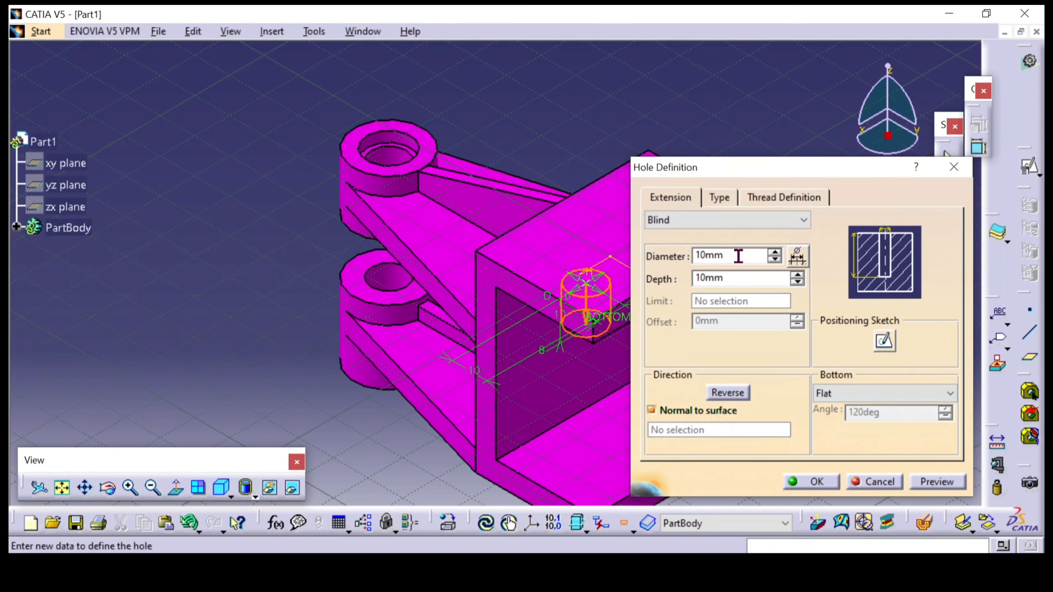
pyautogui.moveTo(738, 256); pyautogui.dragTo(701, 255)
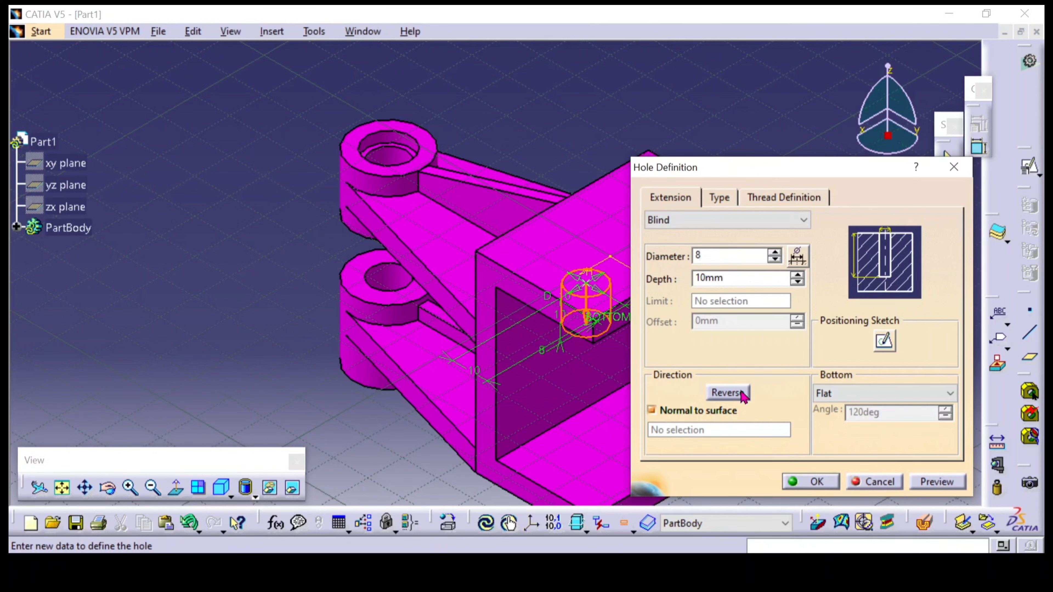
pyautogui.click(786, 479)
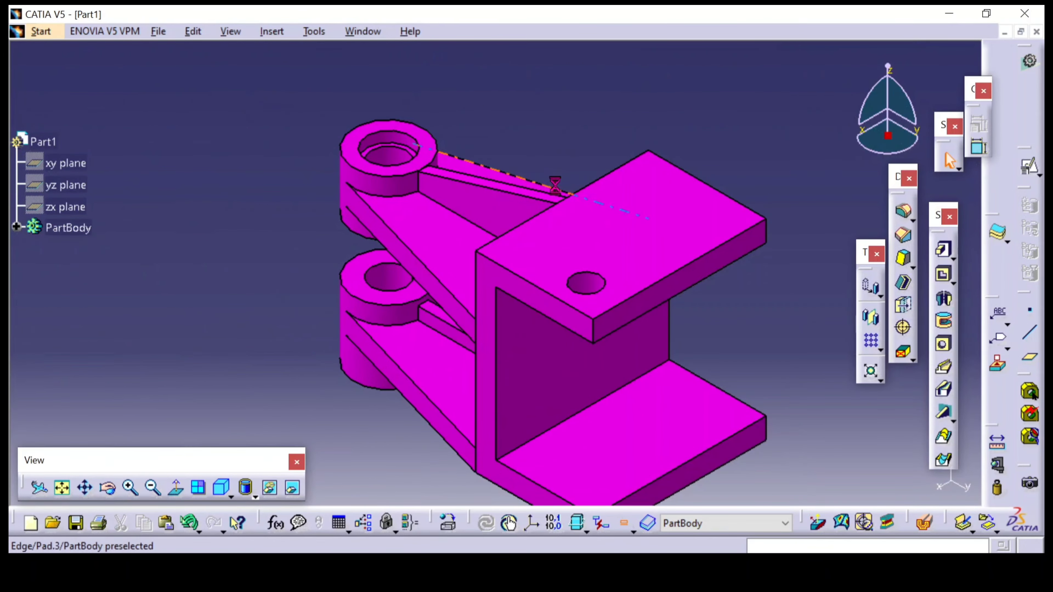
# Show the hidden yz plane in the model
pyautogui.moveTo(418, 233); pyautogui.dragTo(443, 232, button='middle')
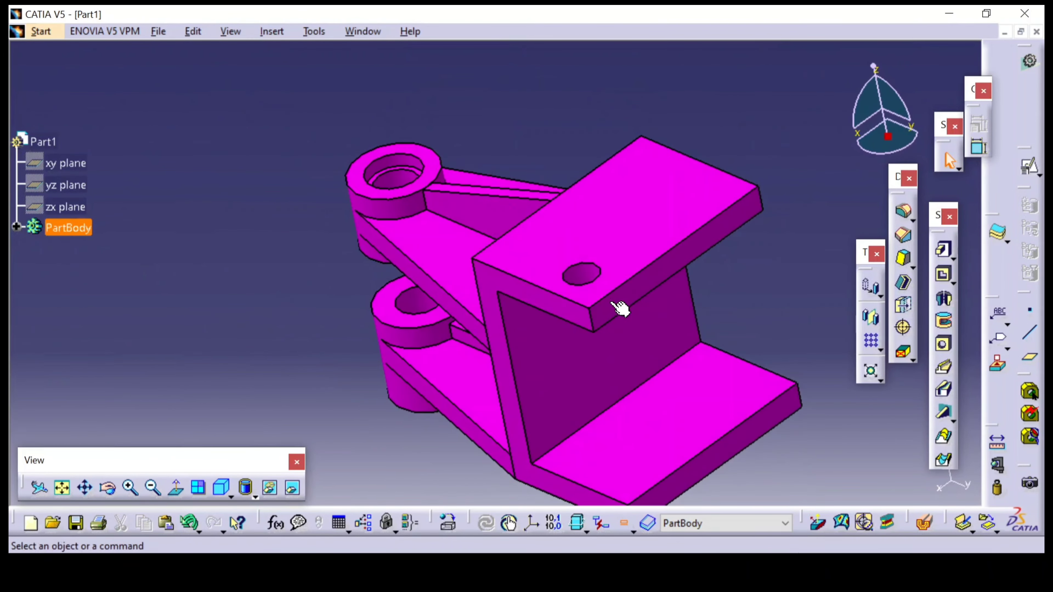
pyautogui.moveTo(618, 306); pyautogui.dragTo(539, 276, button='middle')
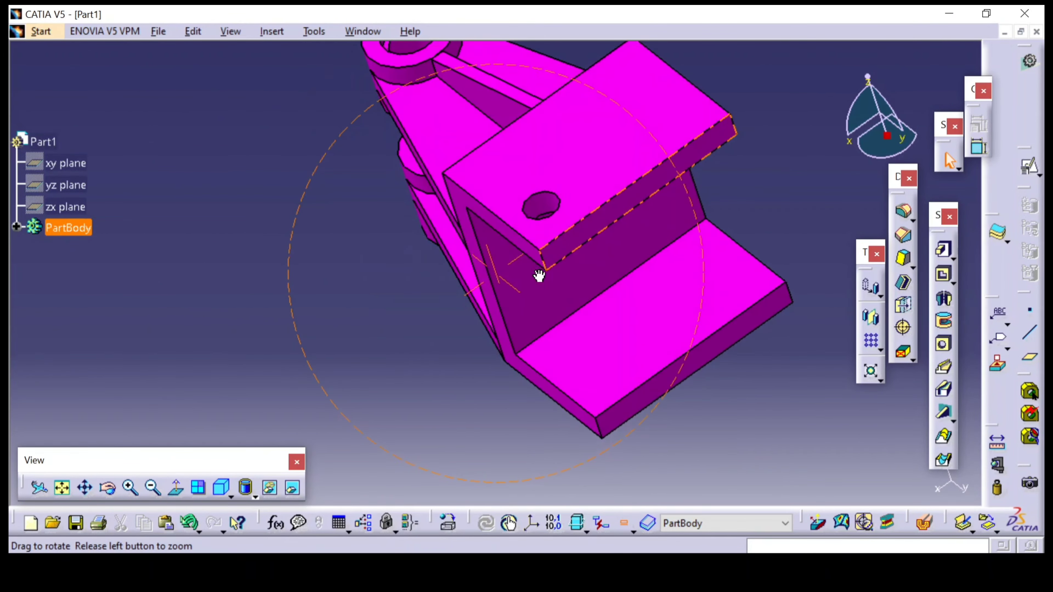
pyautogui.rightClick(68, 188)
pyautogui.click(114, 241)
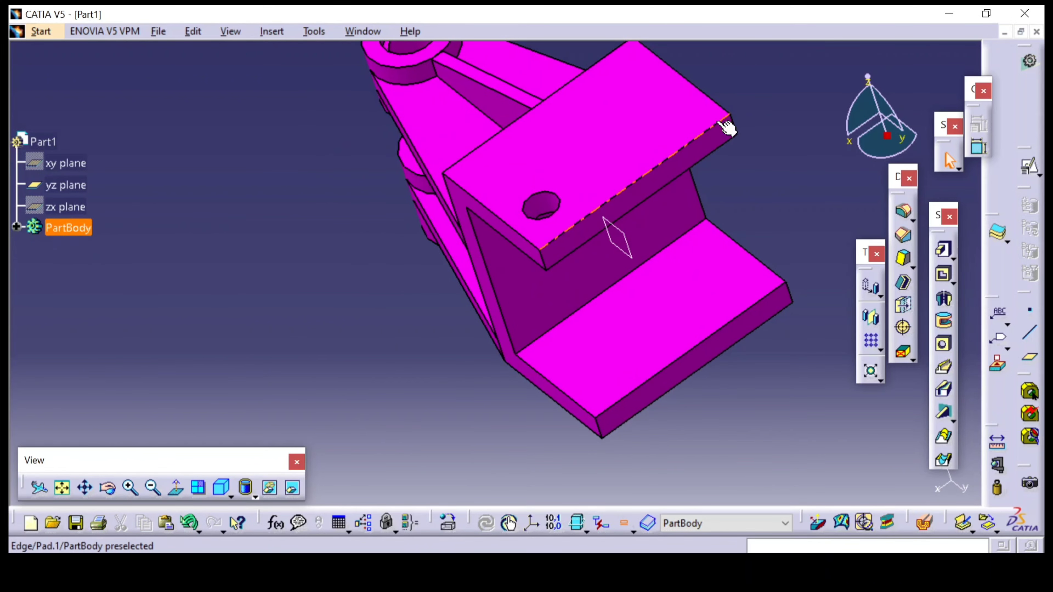
# Mirror Hole.1 about the yz plane to make the second hole in the upper flange
pyautogui.moveTo(435, 367); pyautogui.dragTo(618, 287, button='middle')
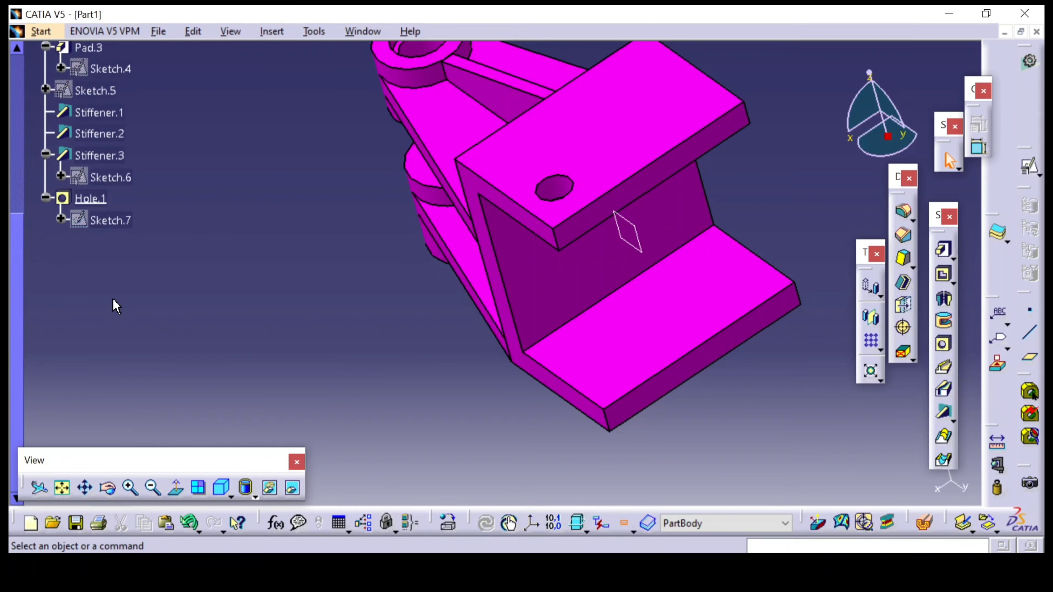
pyautogui.click(89, 200)
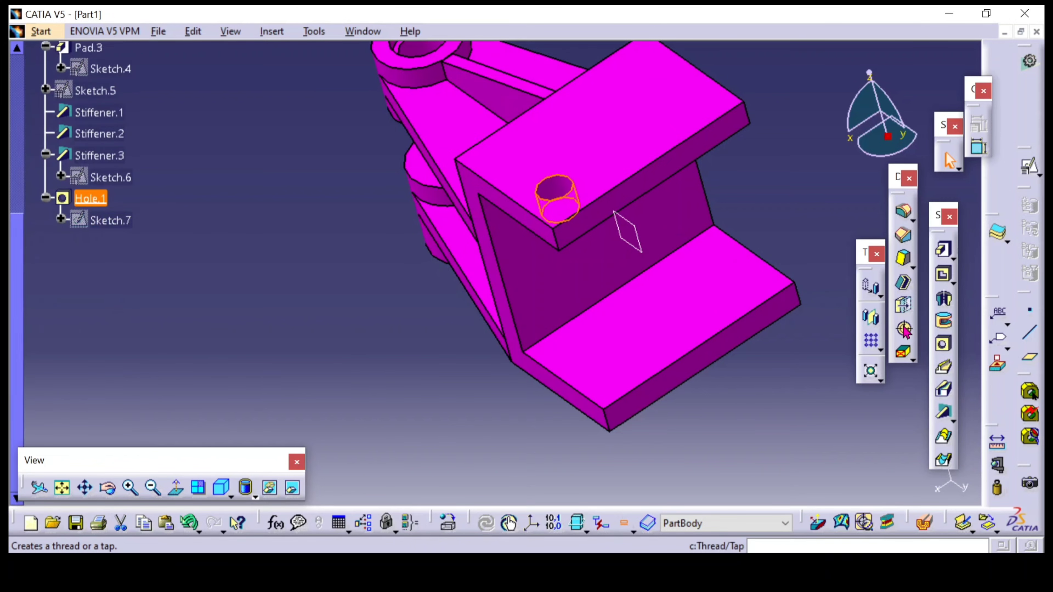
pyautogui.click(878, 327)
pyautogui.click(628, 229)
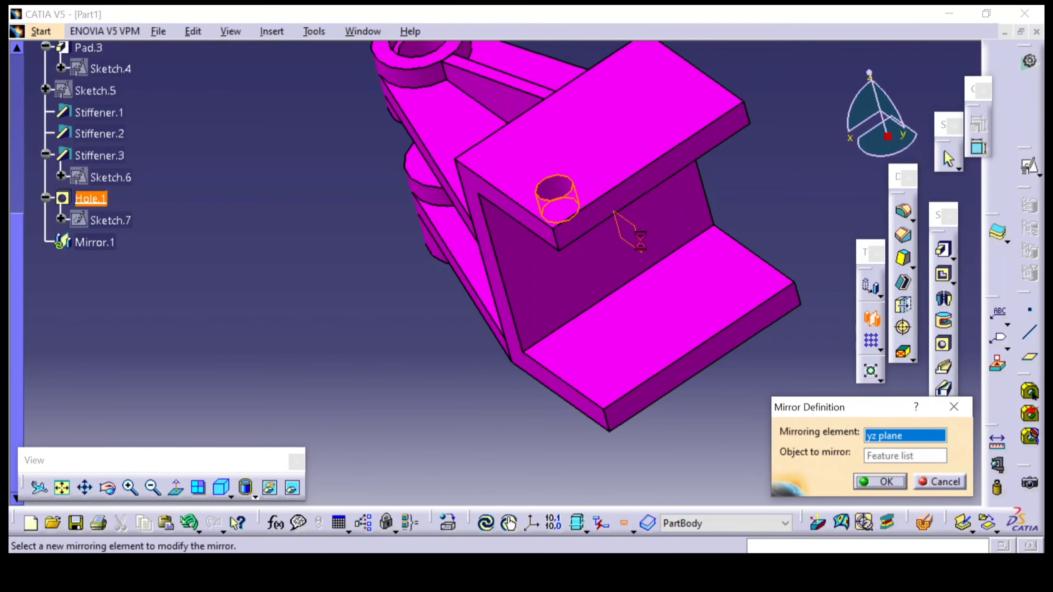
pyautogui.click(879, 481)
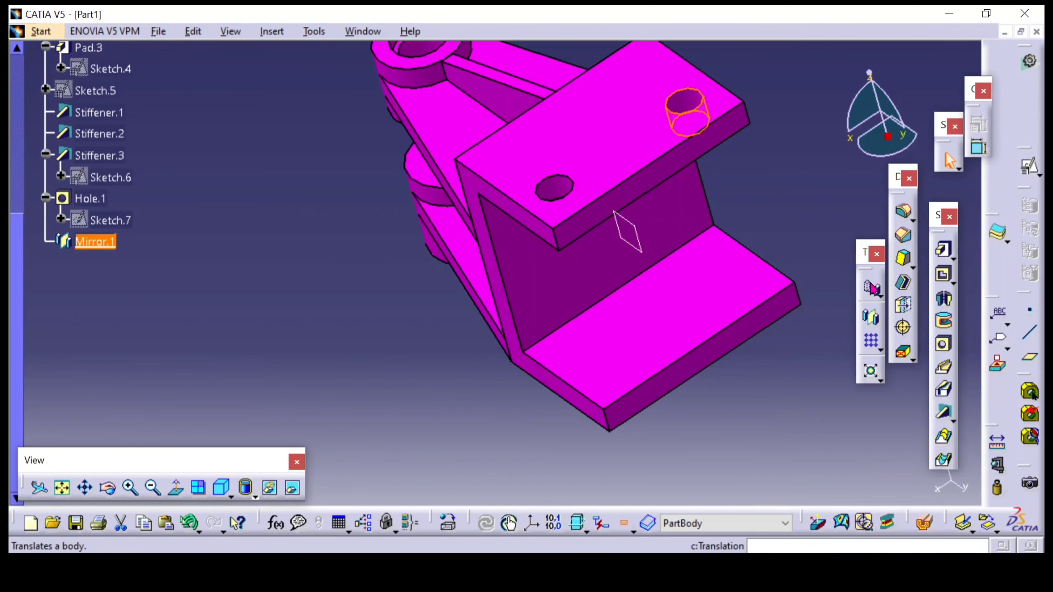
# Start a hole on the underside of the lower flange and open its positioning sketch
pyautogui.moveTo(380, 320); pyautogui.dragTo(558, 369, button='middle')
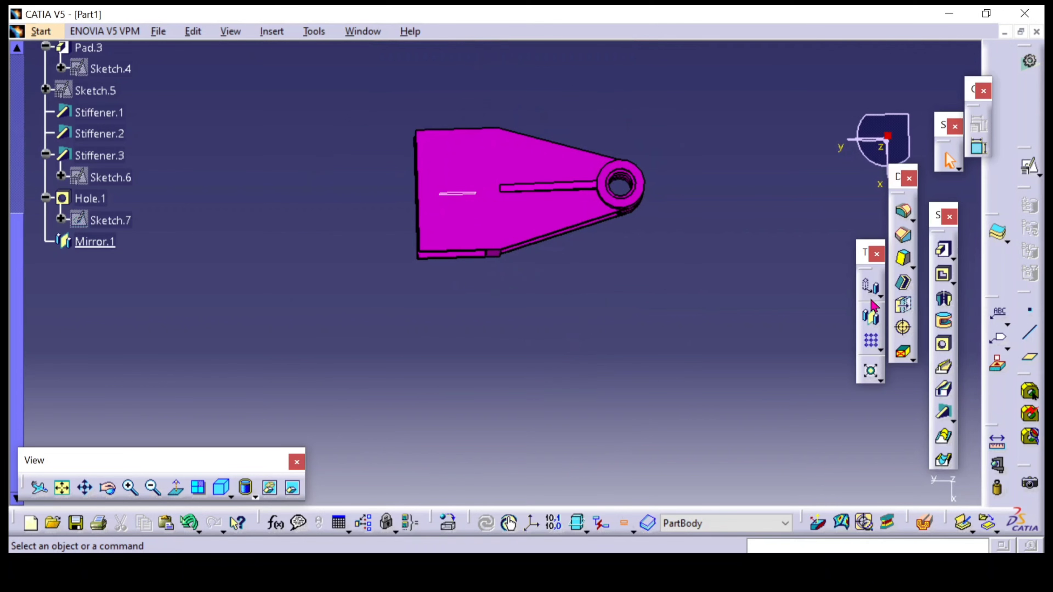
pyautogui.click(942, 344)
pyautogui.click(456, 225)
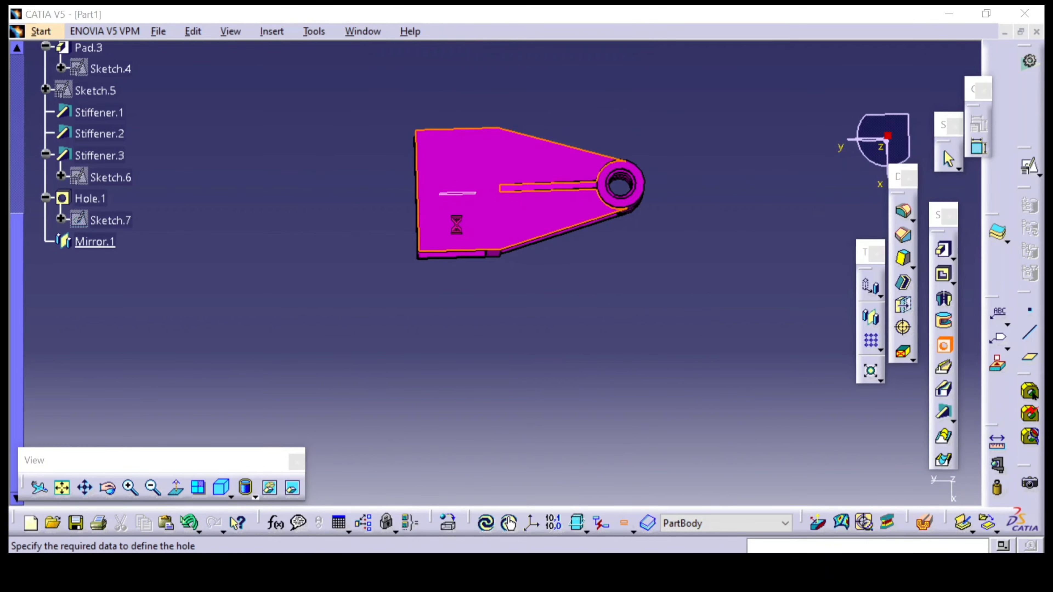
pyautogui.click(884, 340)
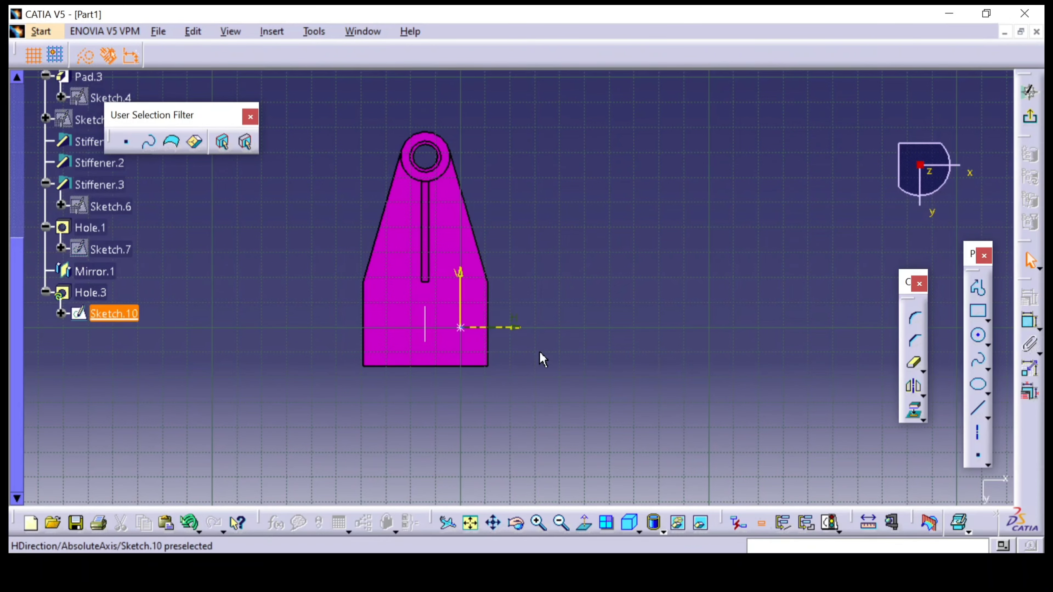
# Constrain the hole's centre point 8 mm from the lower flange's side edge
pyautogui.moveTo(566, 380)
pyautogui.mouseDown(button='middle')
pyautogui.moveTo(592, 322)
pyautogui.moveTo(599, 268)
pyautogui.mouseUp(button='middle')
pyautogui.click(1030, 321)
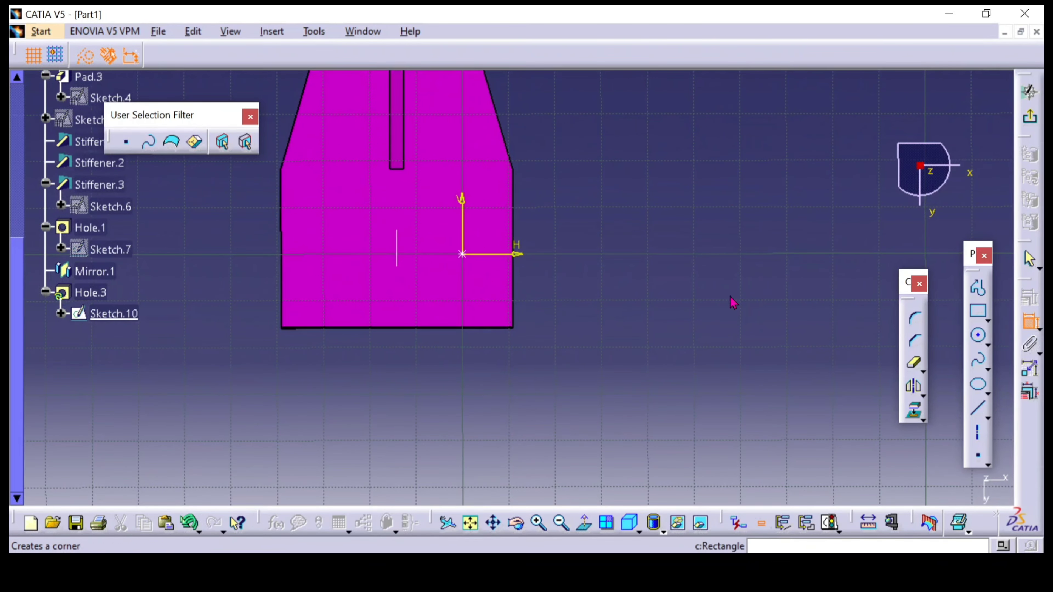
pyautogui.click(463, 254)
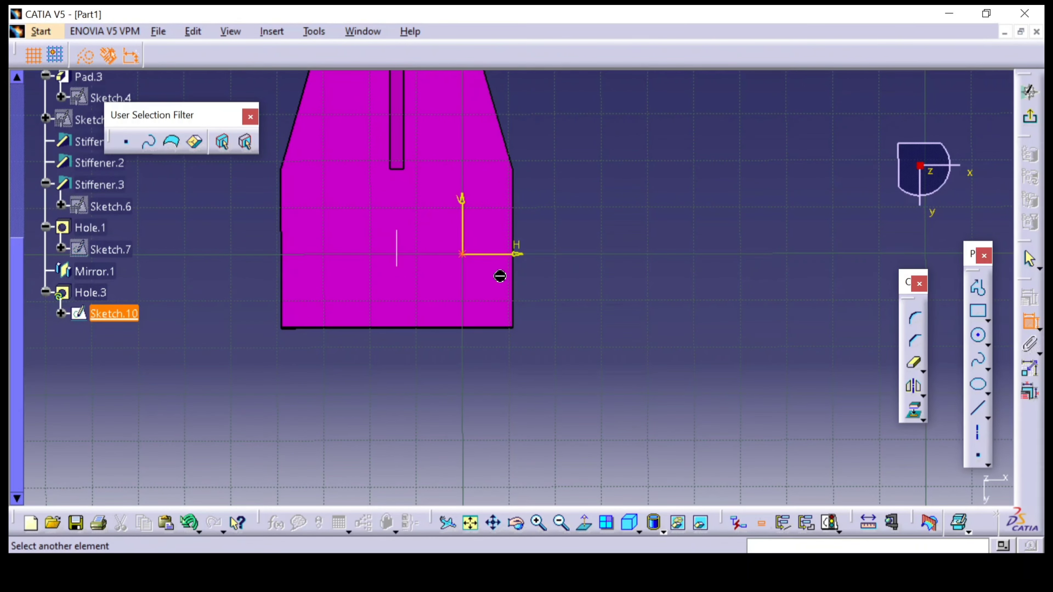
pyautogui.click(522, 297)
pyautogui.click(602, 270)
pyautogui.moveTo(565, 354); pyautogui.dragTo(568, 424, button='middle')
pyautogui.moveTo(500, 386); pyautogui.dragTo(484, 306, button='middle')
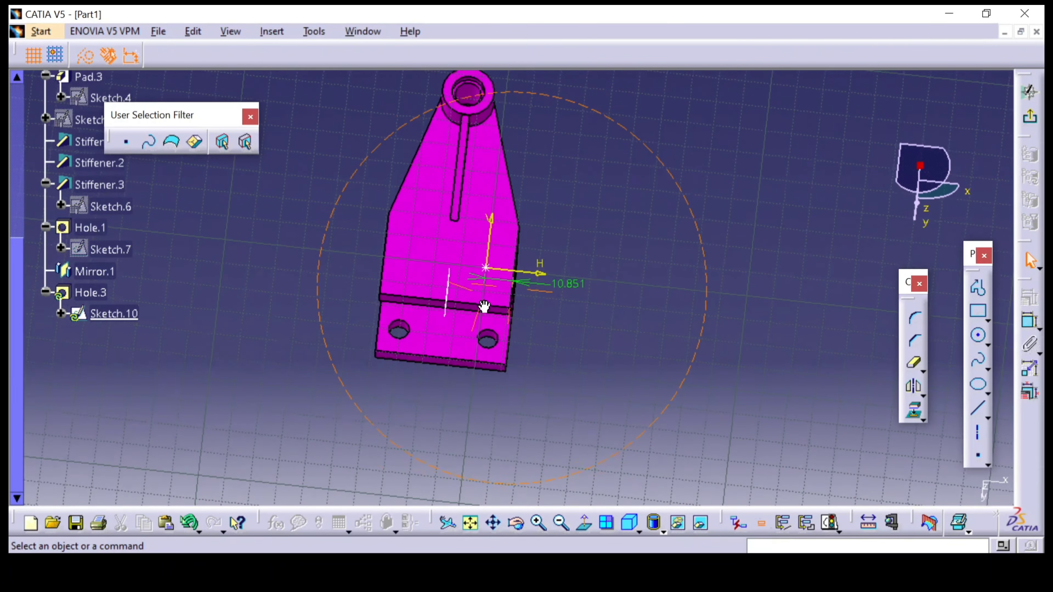
pyautogui.doubleClick(574, 283)
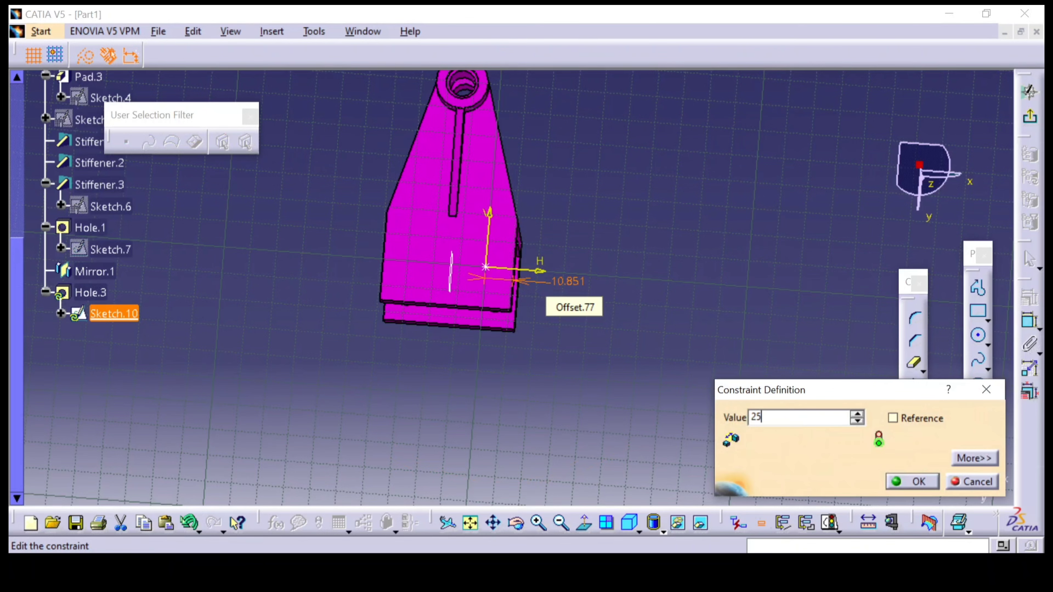
pyautogui.press('Return')
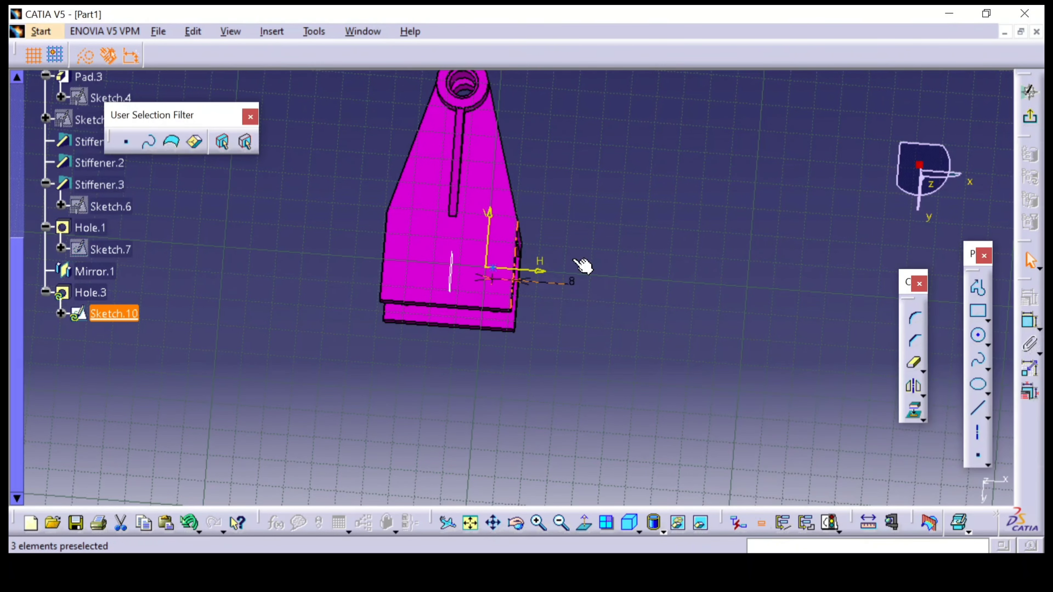
# Constrain the hole's centre point 10 mm from the lower flange's outer end edge
pyautogui.click(1029, 320)
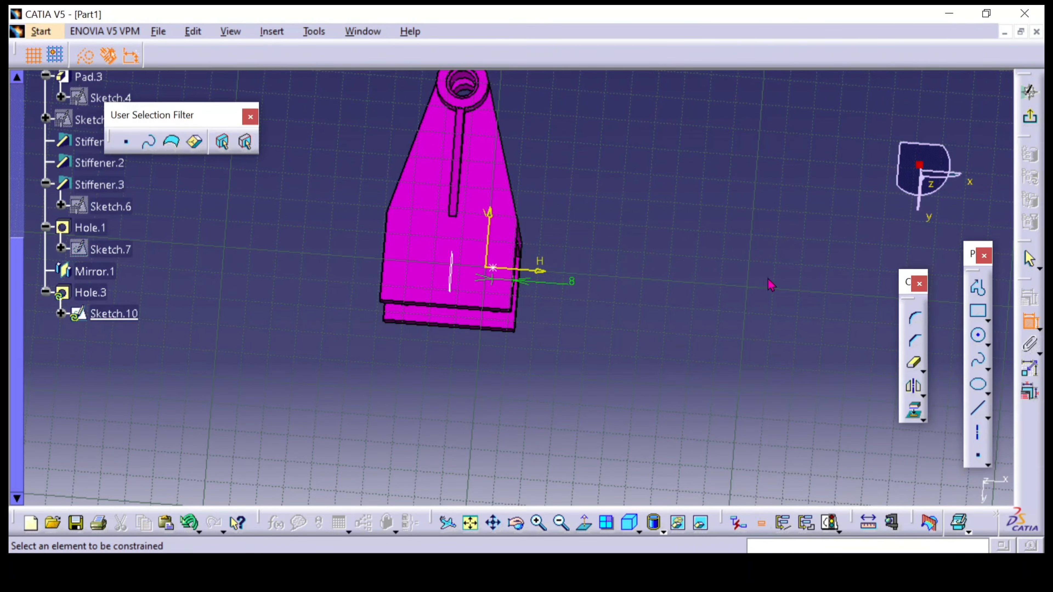
pyautogui.keyDown('ctrl'); pyautogui.moveTo(593, 369); pyautogui.dragTo(641, 206, button='middle'); pyautogui.keyUp('ctrl')
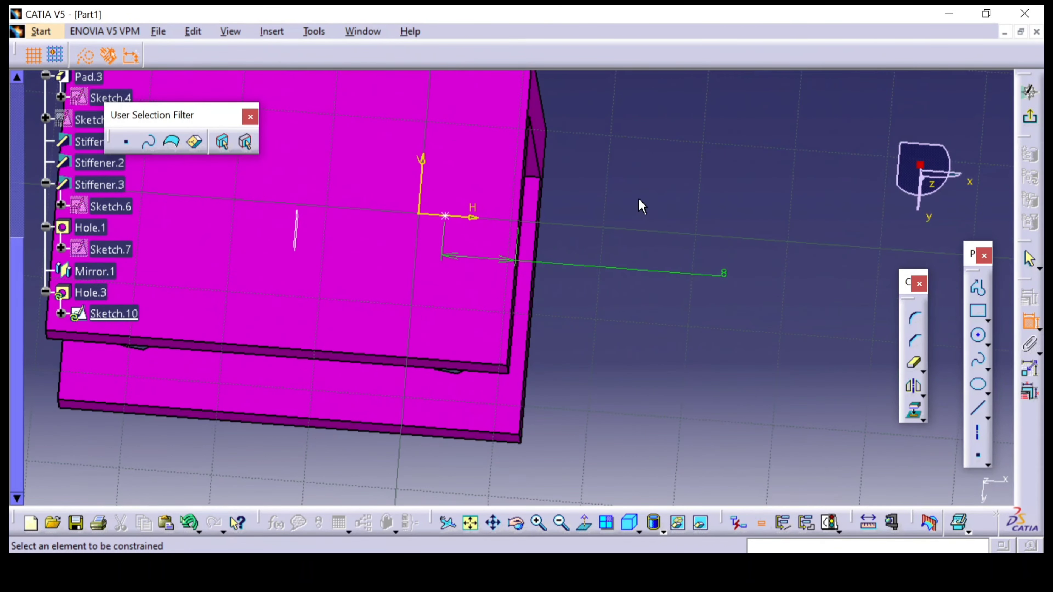
pyautogui.click(452, 217)
pyautogui.click(459, 361)
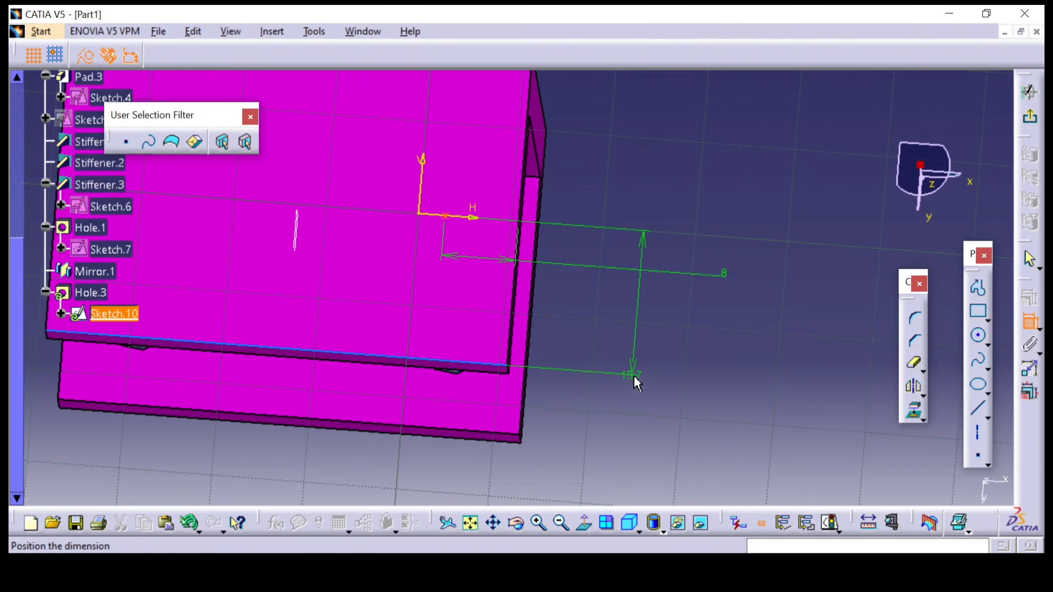
pyautogui.click(628, 434)
pyautogui.doubleClick(626, 433)
pyautogui.write('1')
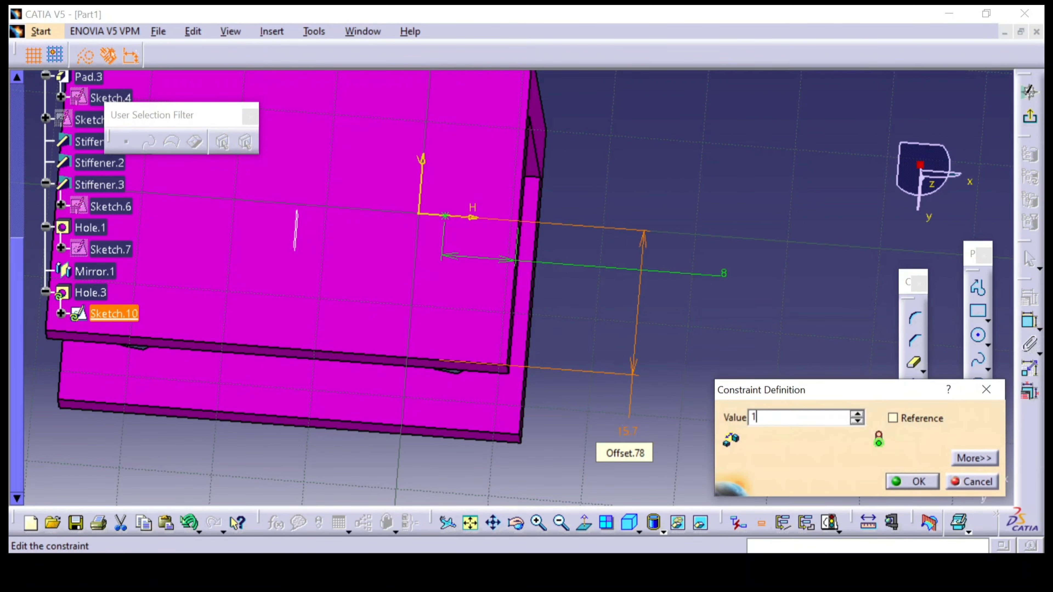
pyautogui.write('0')
pyautogui.press('Return')
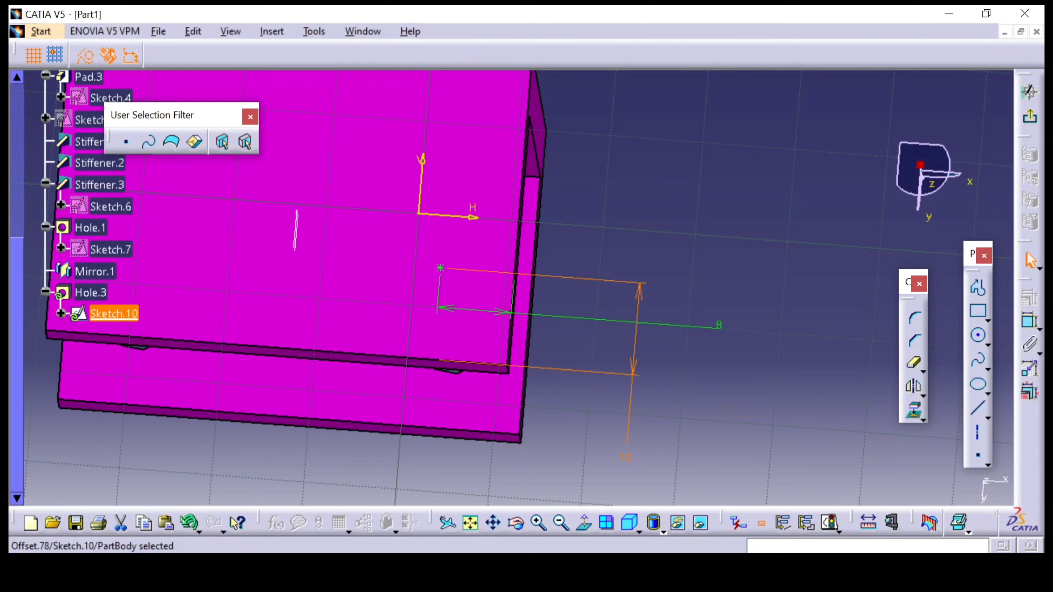
# Check the hole position in the reference drawing and create the blind hole with an 8 mm diameter and 10 mm depth
pyautogui.hotkey('alt', 'Tab')
pyautogui.moveTo(463, 568)
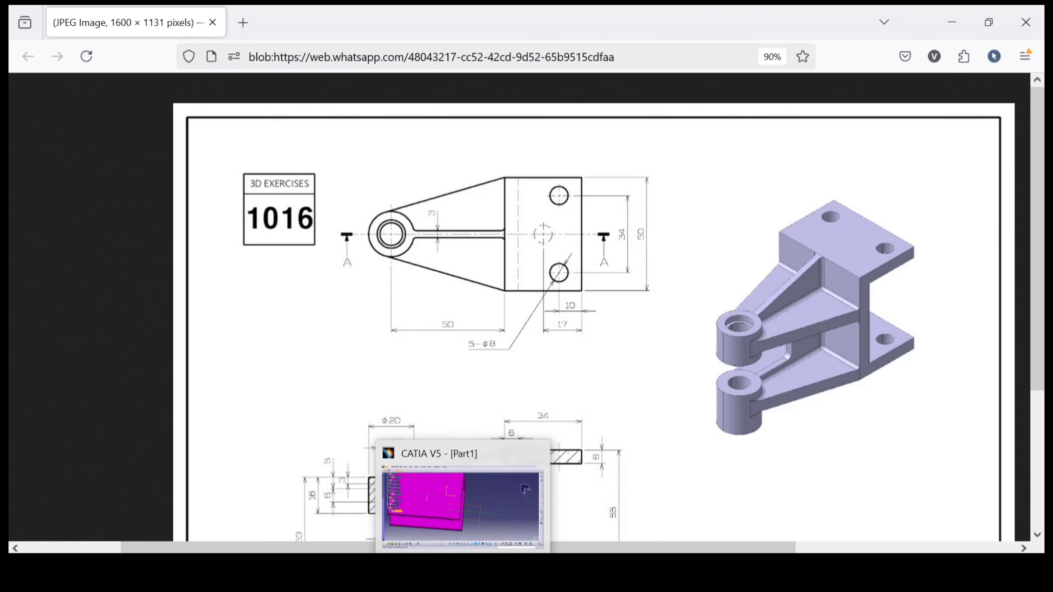
pyautogui.click(472, 548)
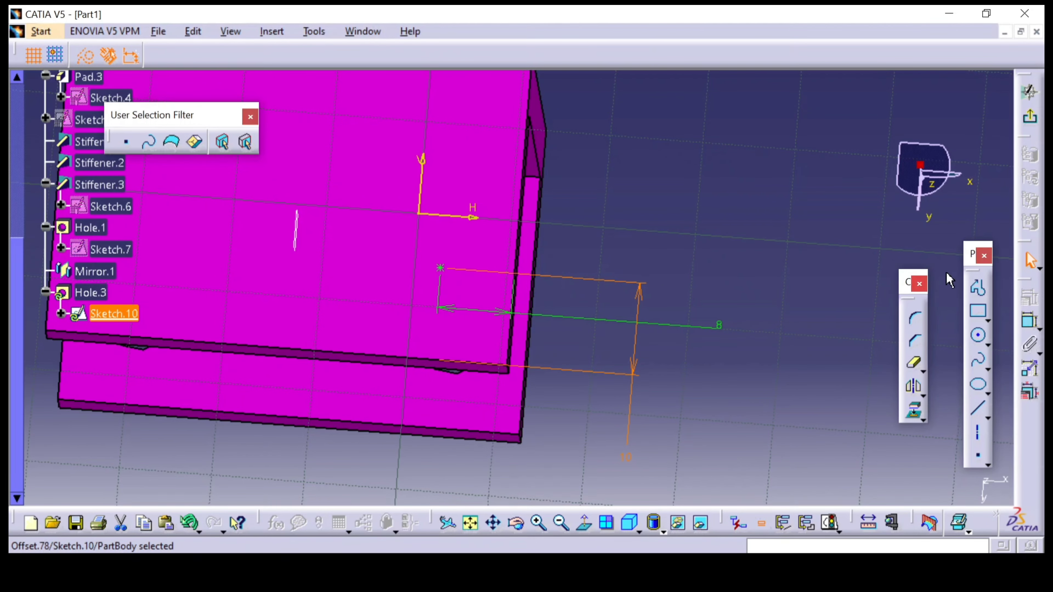
pyautogui.click(1030, 92)
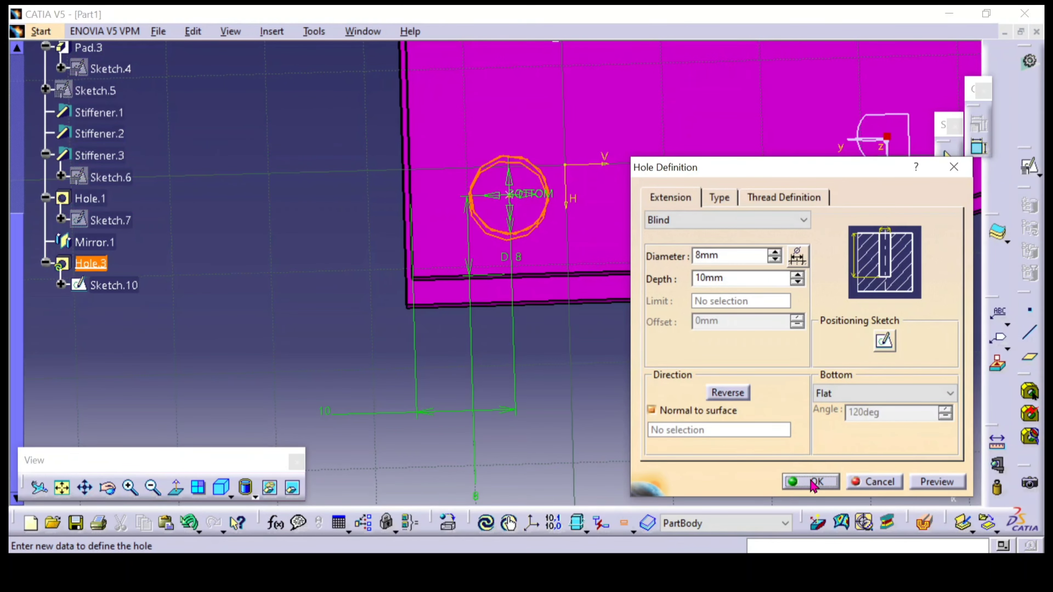
pyautogui.click(814, 483)
# Mirror Hole.3 about the yz plane to make the second hole in the lower flange
pyautogui.moveTo(292, 294); pyautogui.dragTo(576, 356, button='middle')
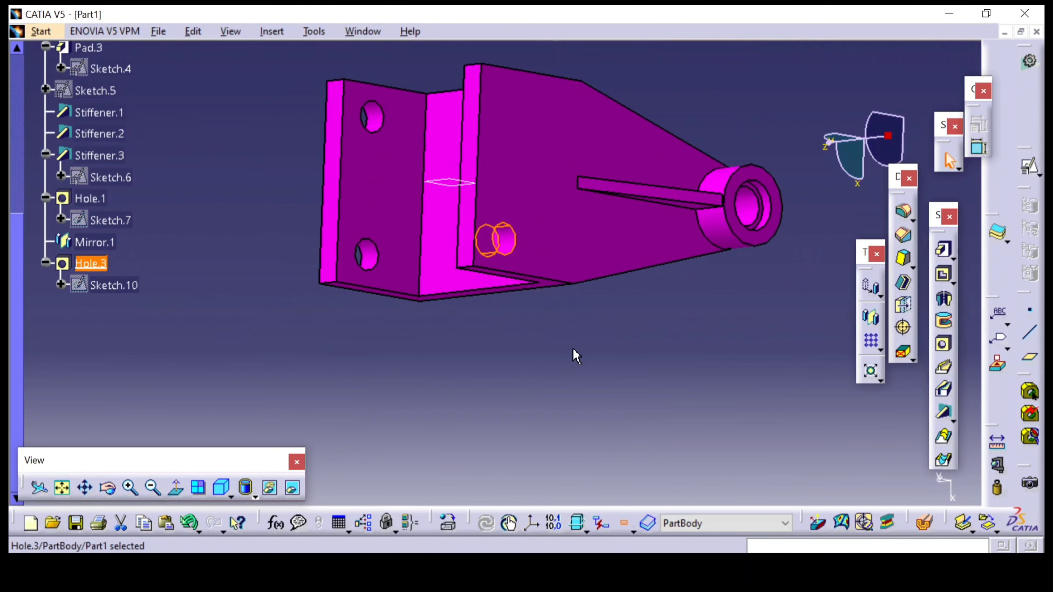
pyautogui.click(576, 356)
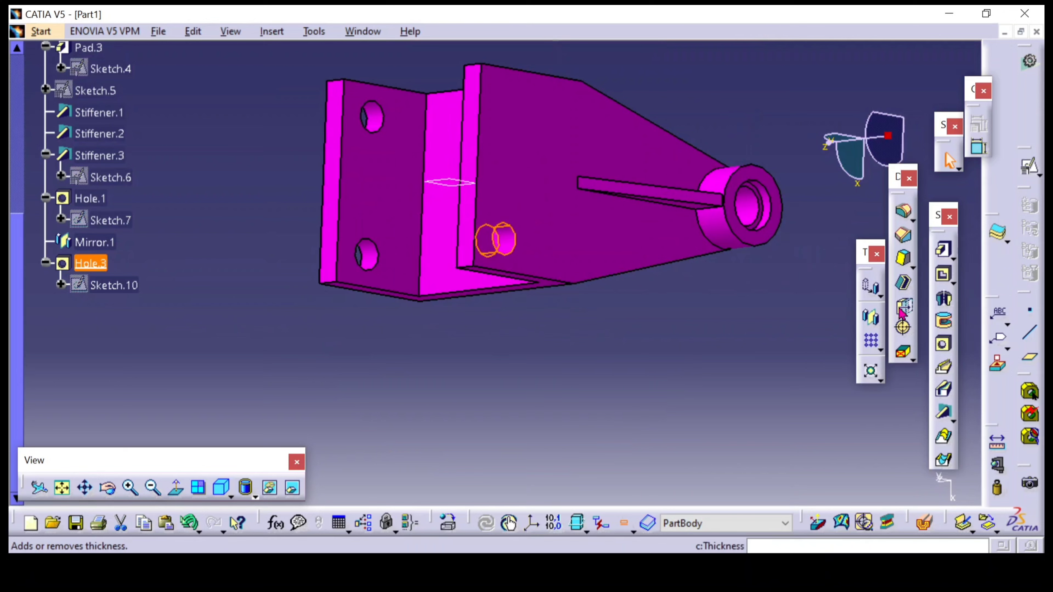
pyautogui.click(871, 318)
pyautogui.click(460, 187)
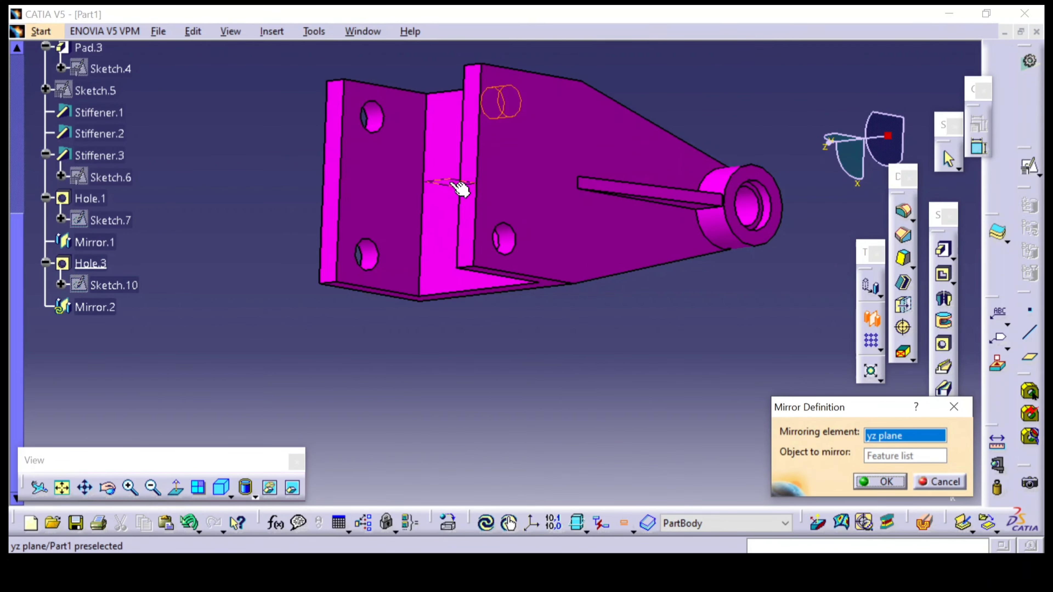
pyautogui.click(879, 482)
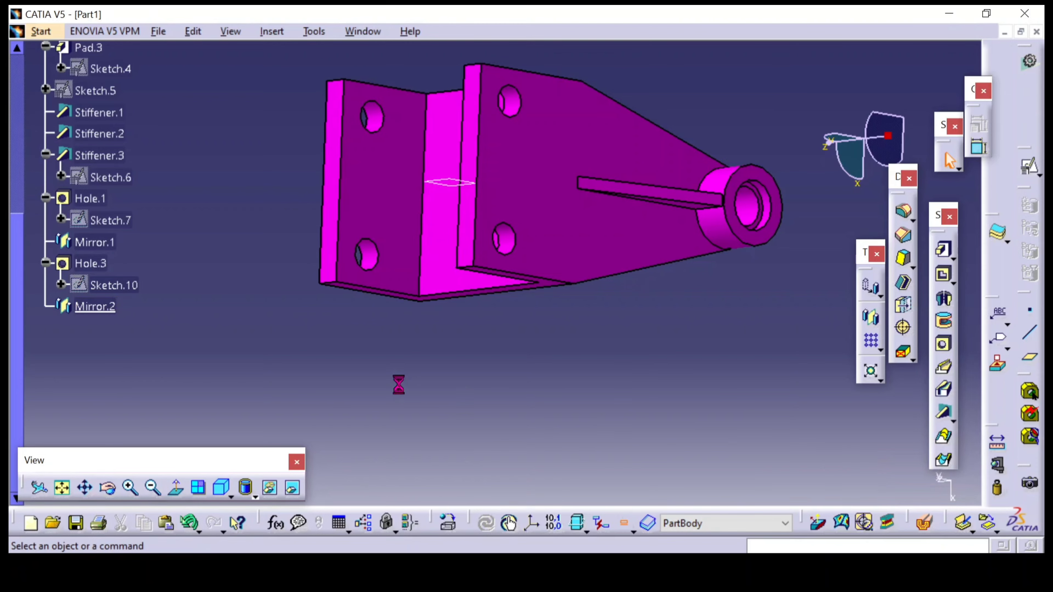
# Compare the model with the reference drawing's top view, section A-A and isometric view, examining the flange holes and bosses
pyautogui.moveTo(399, 383); pyautogui.dragTo(506, 268, button='middle')
pyautogui.moveTo(374, 404); pyautogui.dragTo(636, 328, button='middle')
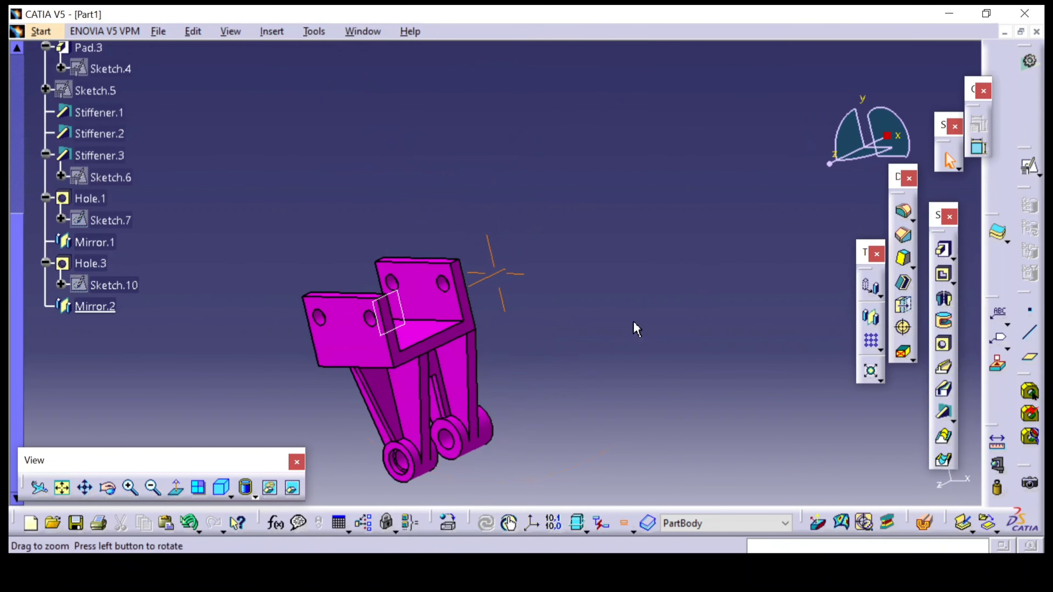
pyautogui.hotkey('alt', 'Tab')
pyautogui.scroll(-2, 590, 280)
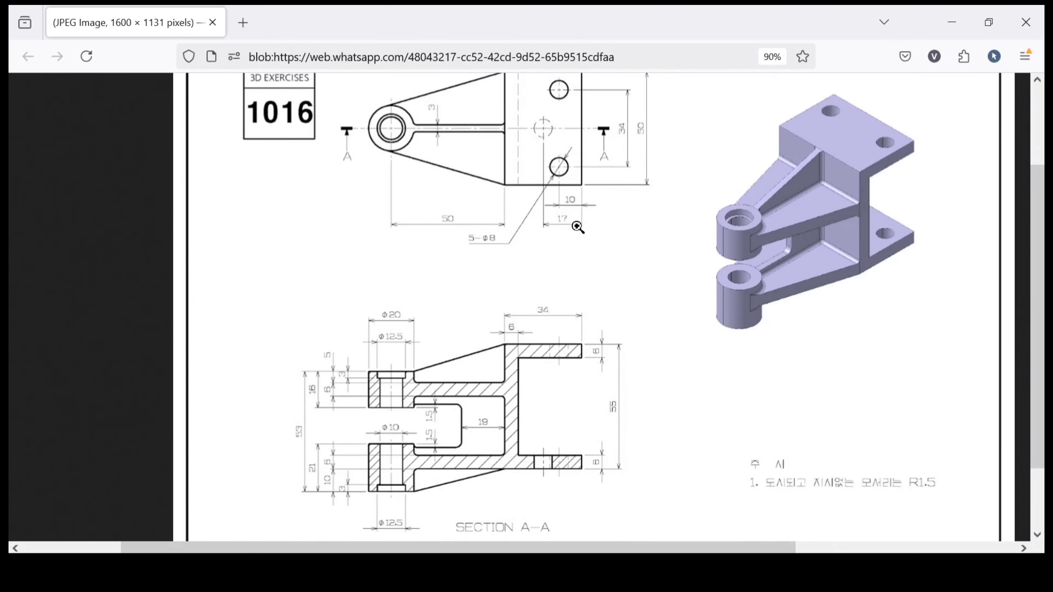
pyautogui.scroll(2, 577, 226)
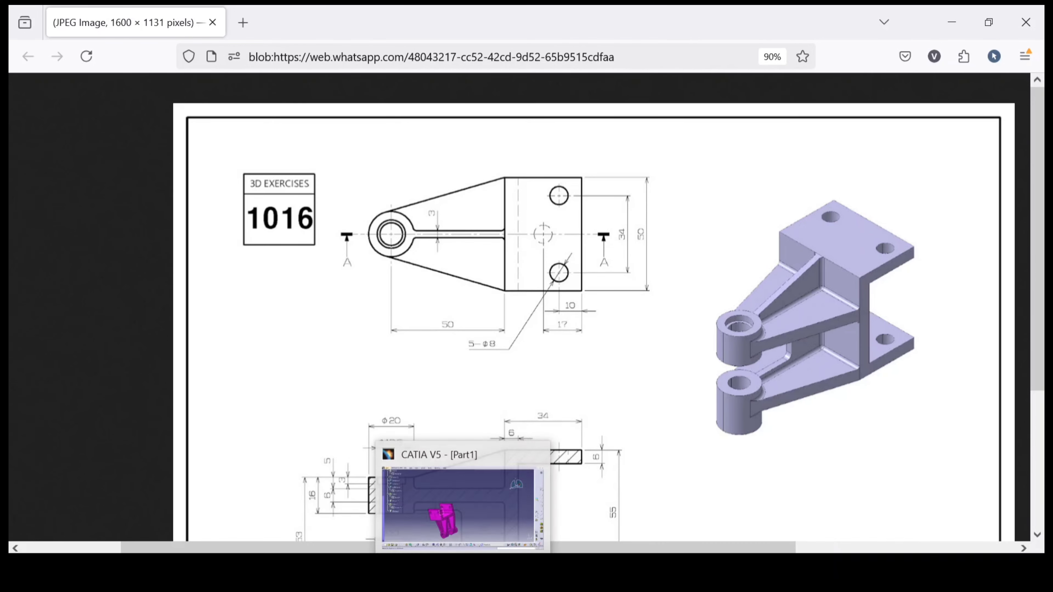
pyautogui.click(460, 527)
pyautogui.moveTo(595, 306); pyautogui.dragTo(766, 239, button='middle')
pyautogui.moveTo(440, 181); pyautogui.dragTo(496, 254, button='middle')
pyautogui.click(425, 550)
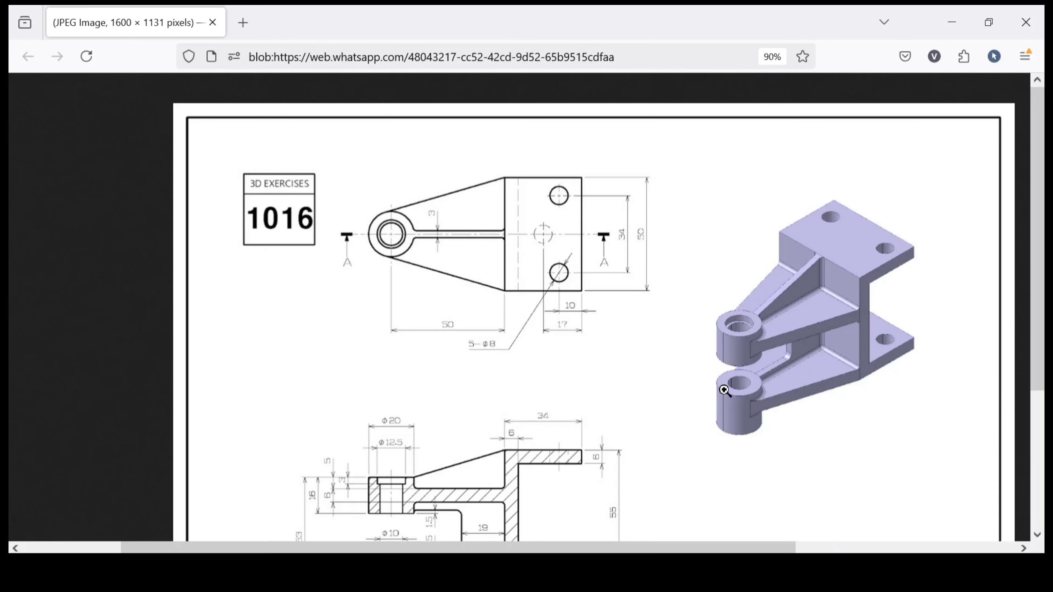
pyautogui.click(489, 560)
# Start another hole on the inner face of the lower flange and open its positioning sketch
pyautogui.moveTo(727, 312)
pyautogui.mouseDown(button='middle')
pyautogui.moveTo(497, 399)
pyautogui.moveTo(591, 211)
pyautogui.moveTo(688, 381)
pyautogui.moveTo(513, 179)
pyautogui.moveTo(459, 156)
pyautogui.moveTo(571, 337)
pyautogui.moveTo(452, 207)
pyautogui.moveTo(565, 325)
pyautogui.moveTo(557, 276)
pyautogui.moveTo(634, 289)
pyautogui.mouseUp(button='middle')
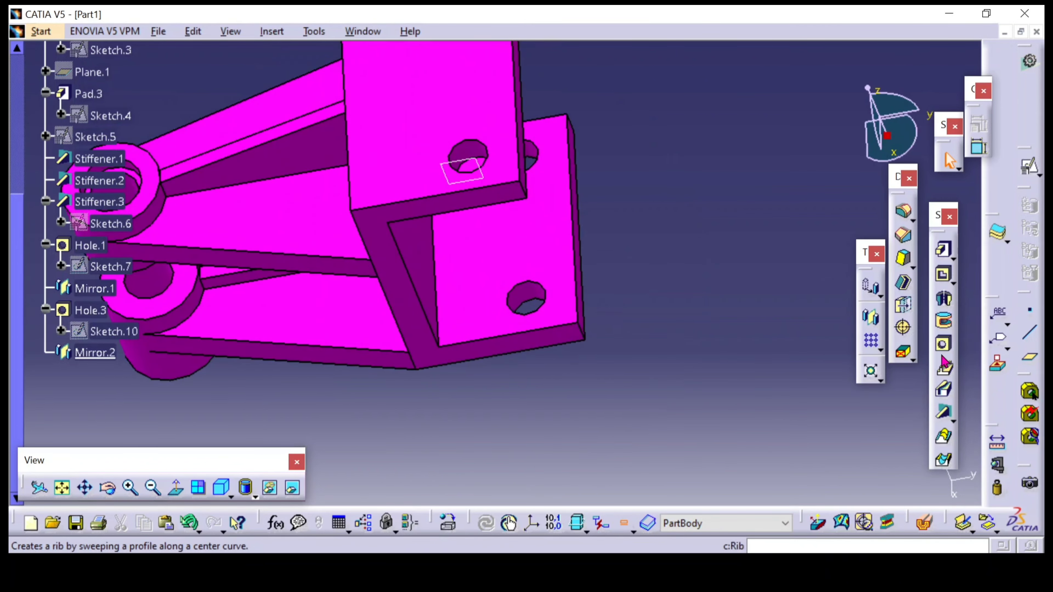
pyautogui.click(944, 345)
pyautogui.click(513, 256)
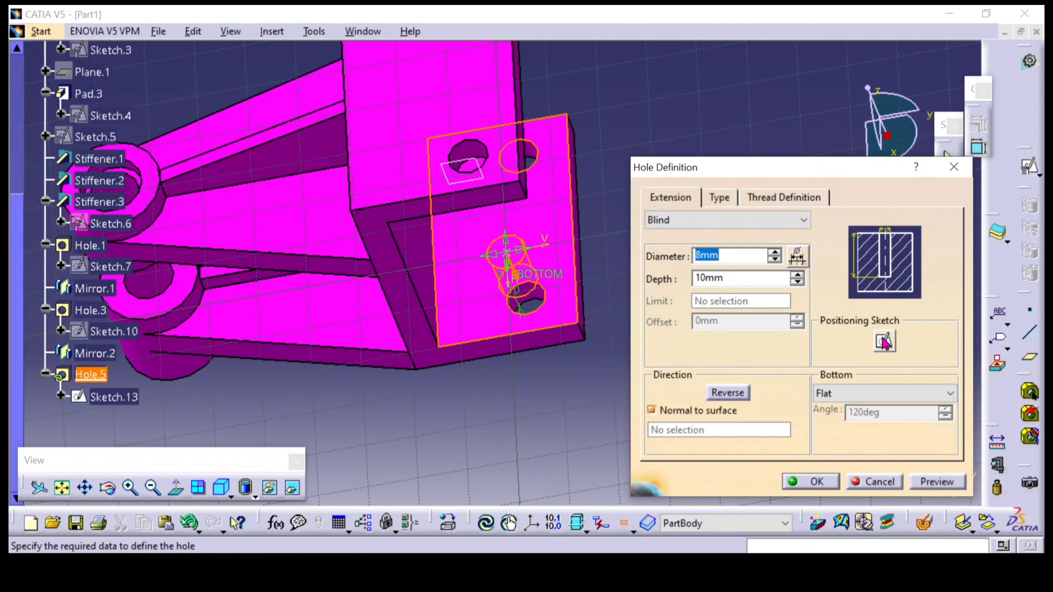
pyautogui.click(884, 341)
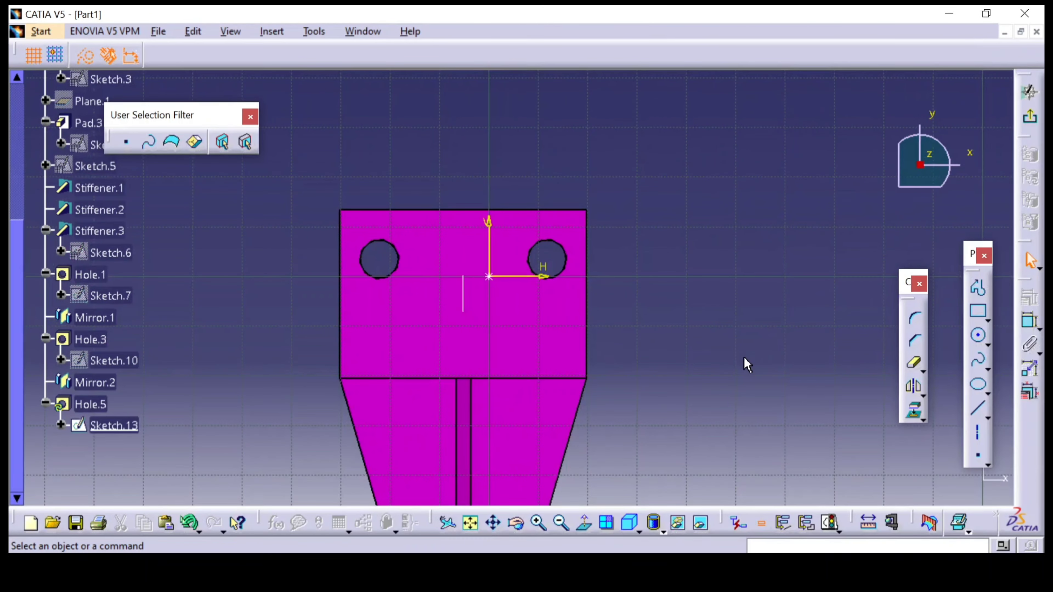
# Constrain the new hole's centre point 25 mm from the lower flange's side edge
pyautogui.click(1030, 322)
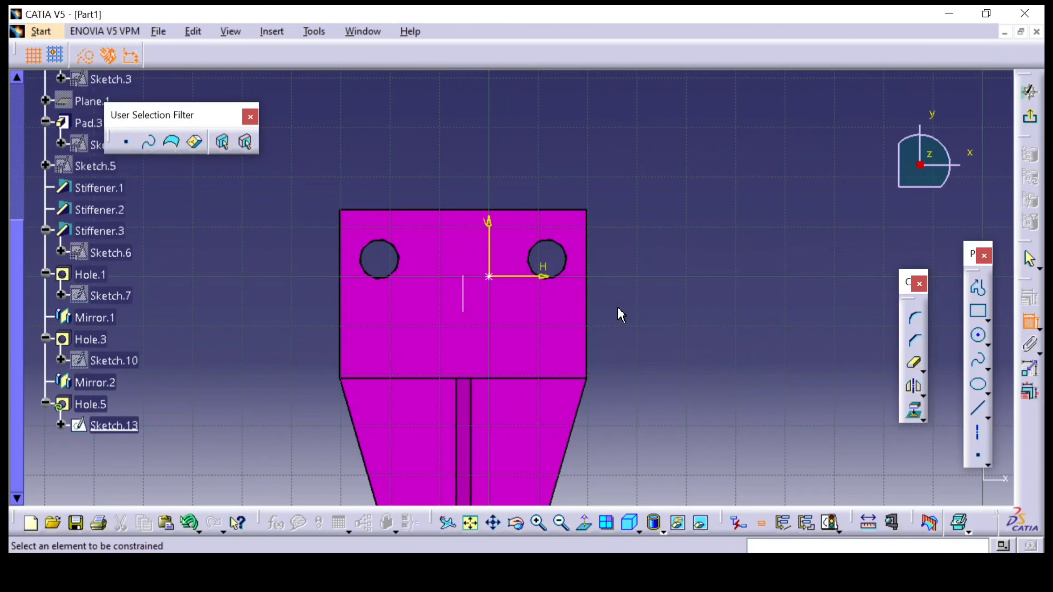
pyautogui.click(488, 278)
pyautogui.click(586, 266)
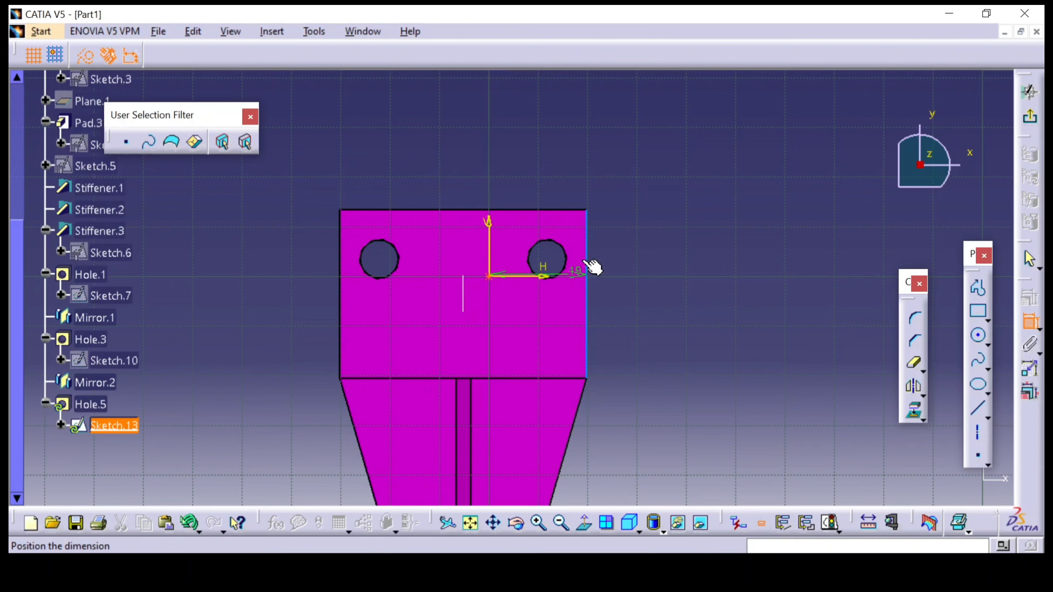
pyautogui.click(550, 168)
pyautogui.doubleClick(554, 166)
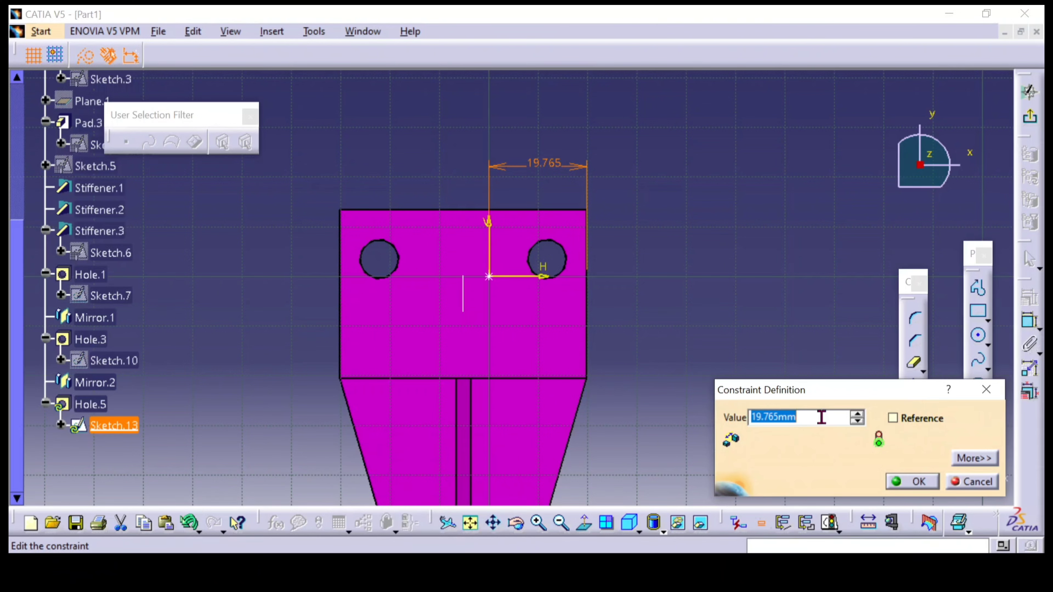
pyautogui.write('25')
pyautogui.press('Return')
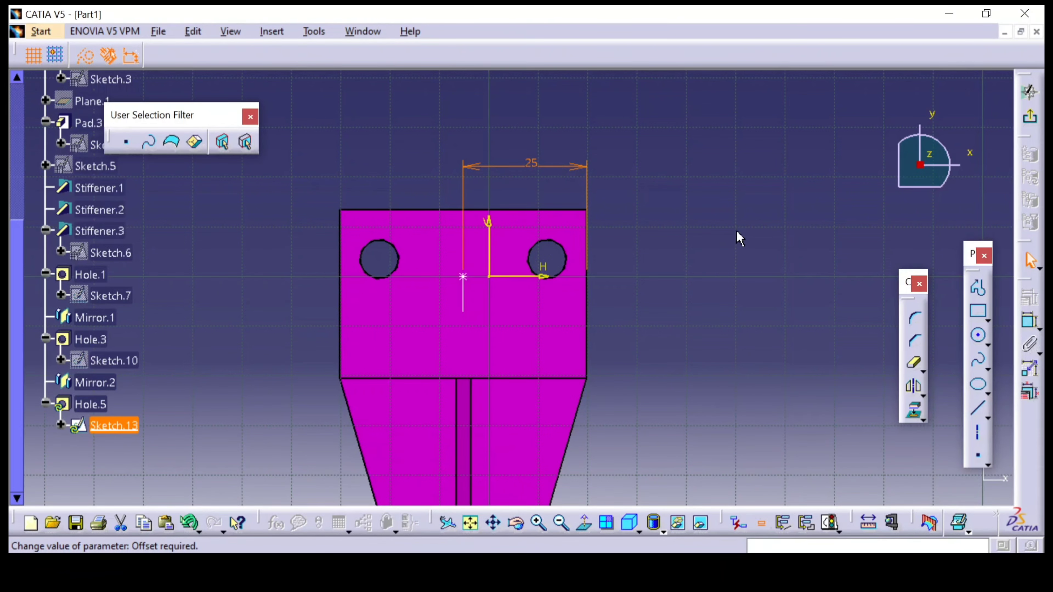
# Constrain the centre point 17 mm from the flange's outer end edge and create the 8 mm blind hole, 10 mm deep
pyautogui.click(1030, 321)
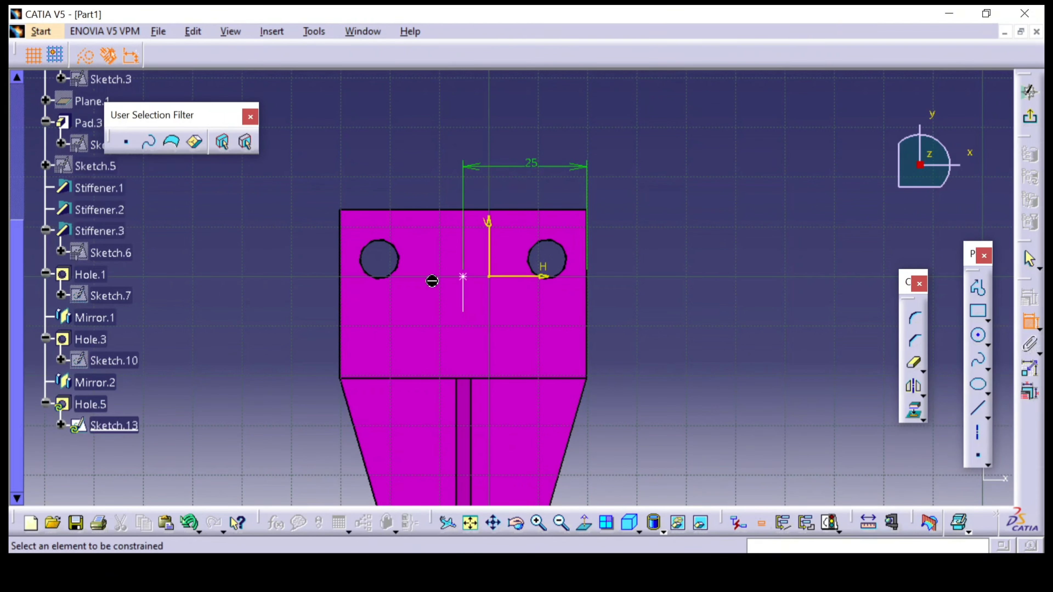
pyautogui.click(462, 276)
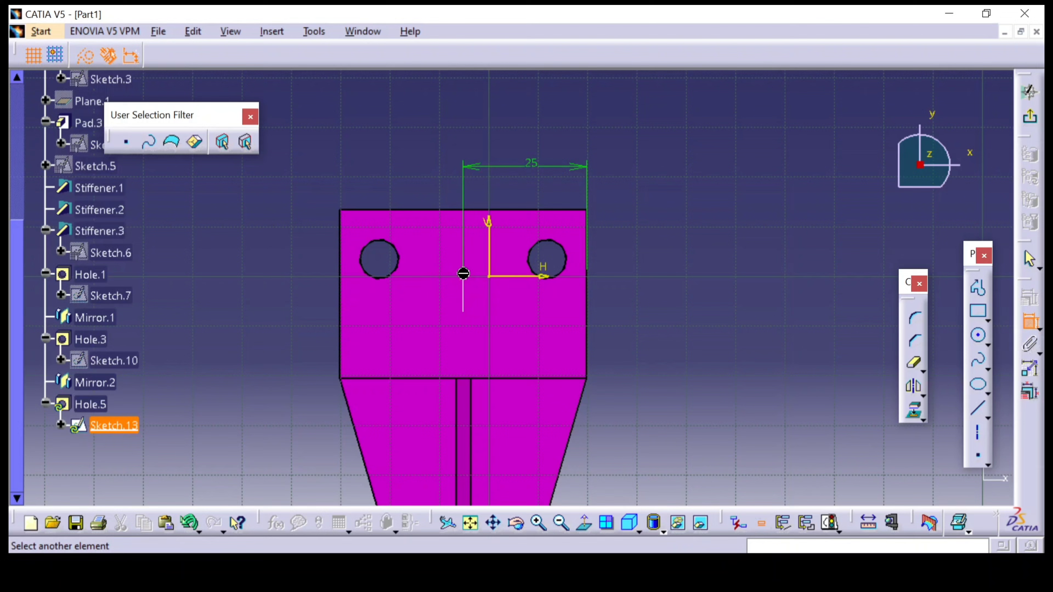
pyautogui.click(501, 210)
pyautogui.click(709, 249)
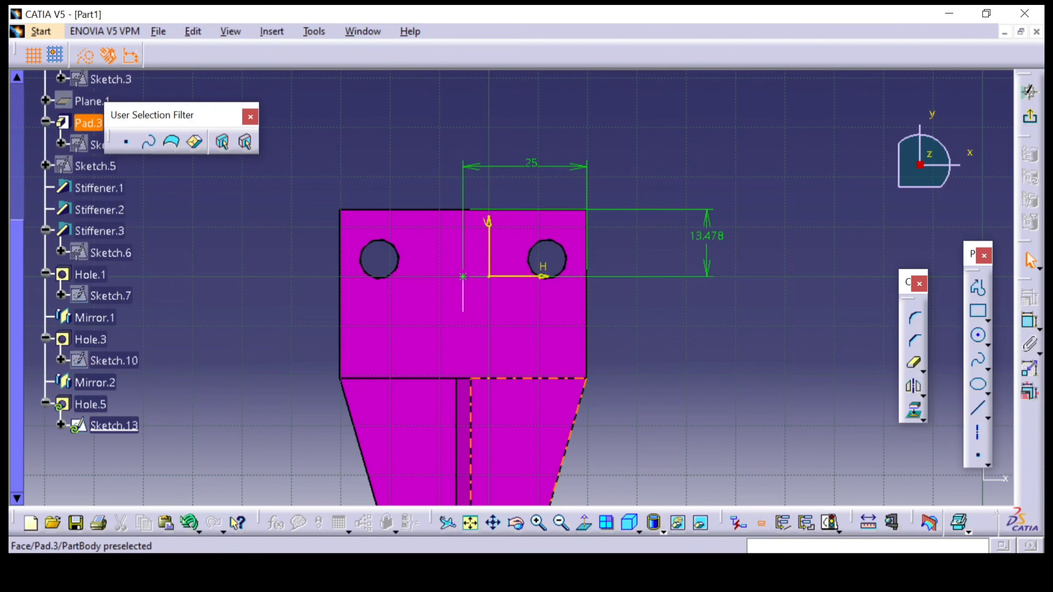
pyautogui.click(493, 571)
pyautogui.hotkey('alt', 'Tab')
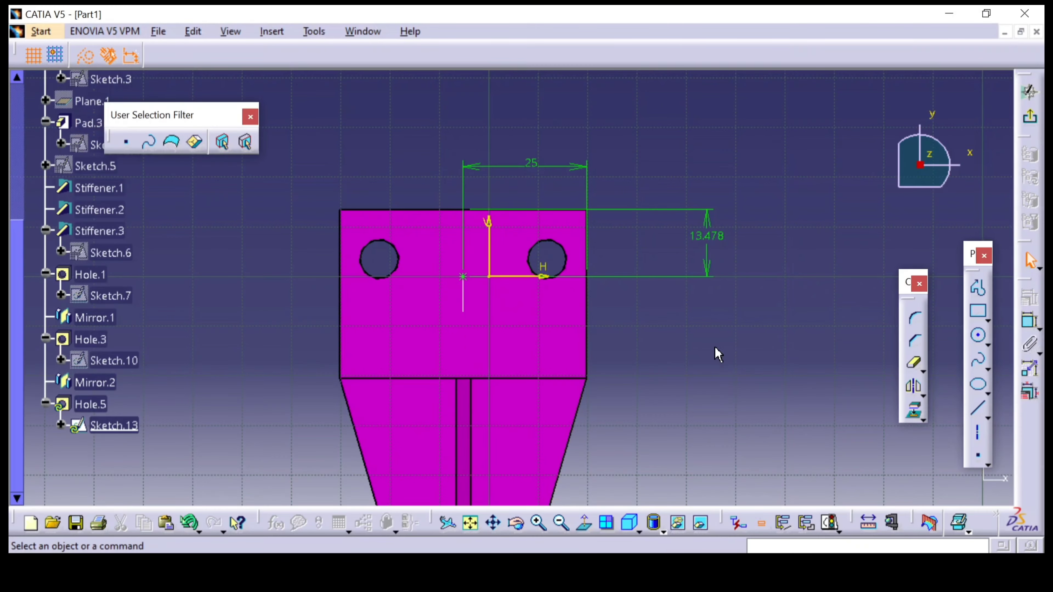
pyautogui.doubleClick(709, 239)
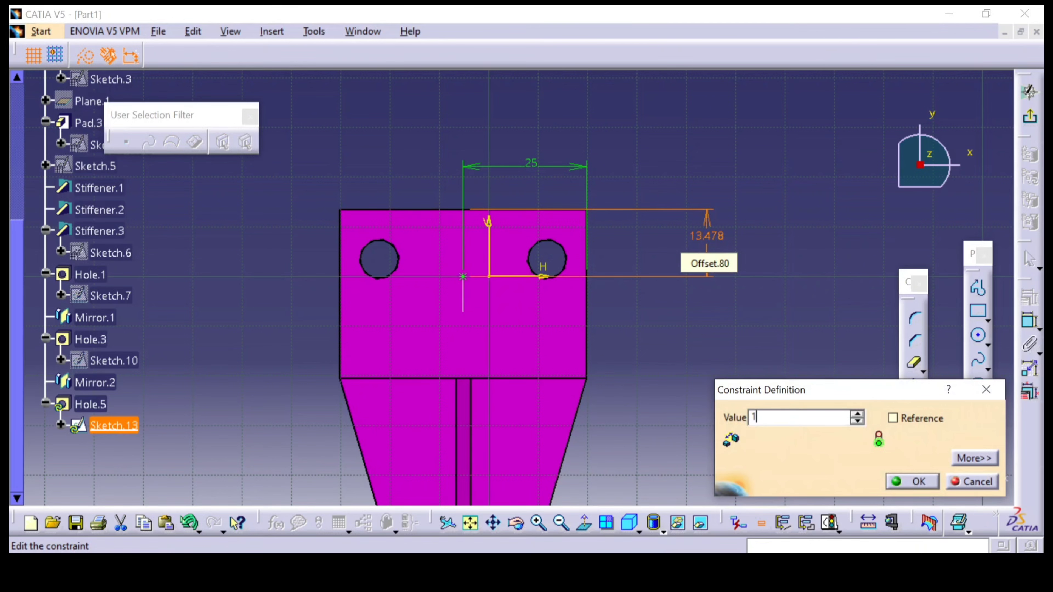
pyautogui.write('17')
pyautogui.press('Return')
pyautogui.click(1030, 92)
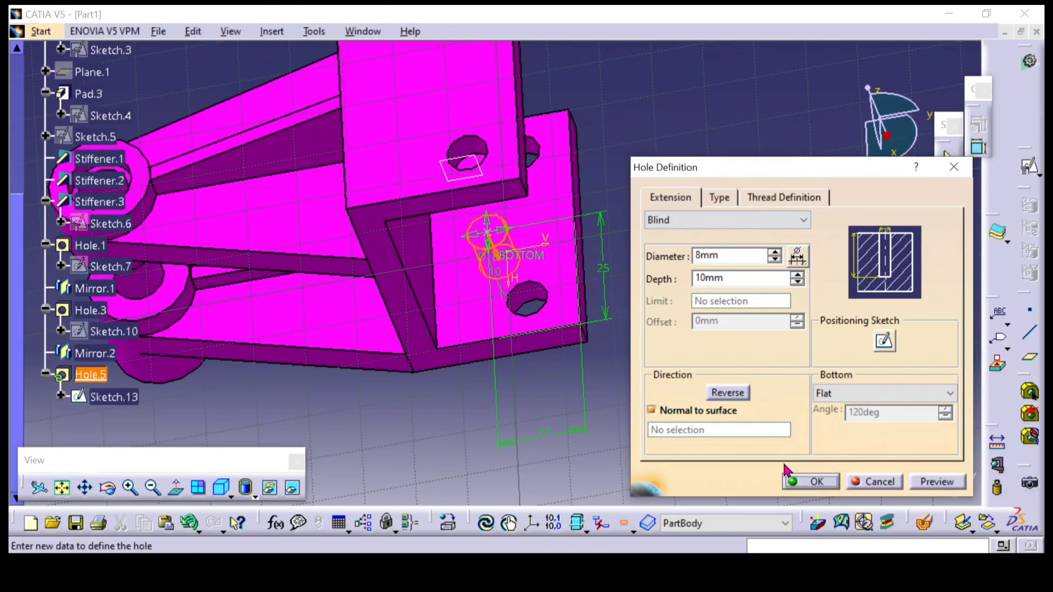
pyautogui.click(813, 481)
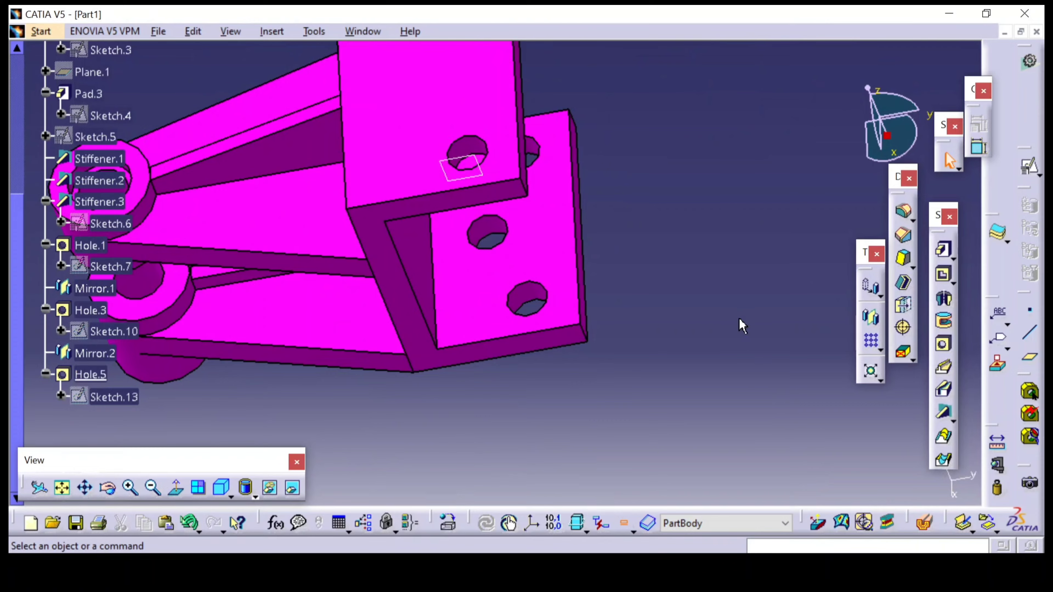
# Hide the reference plane symbol displayed in front of the bracket's inner web face
pyautogui.moveTo(771, 402); pyautogui.dragTo(593, 299, button='middle')
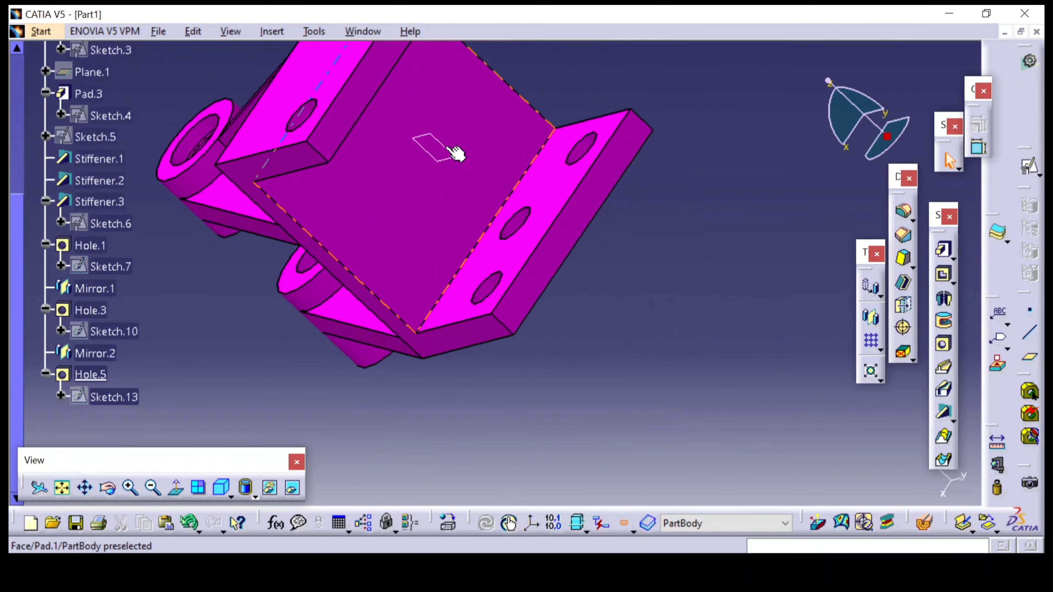
pyautogui.rightClick(447, 146)
pyautogui.click(497, 197)
# Change the PartBody's fill colour to a muted blue-violet chosen from the additional basic colours
pyautogui.scroll(3, 76, 139)
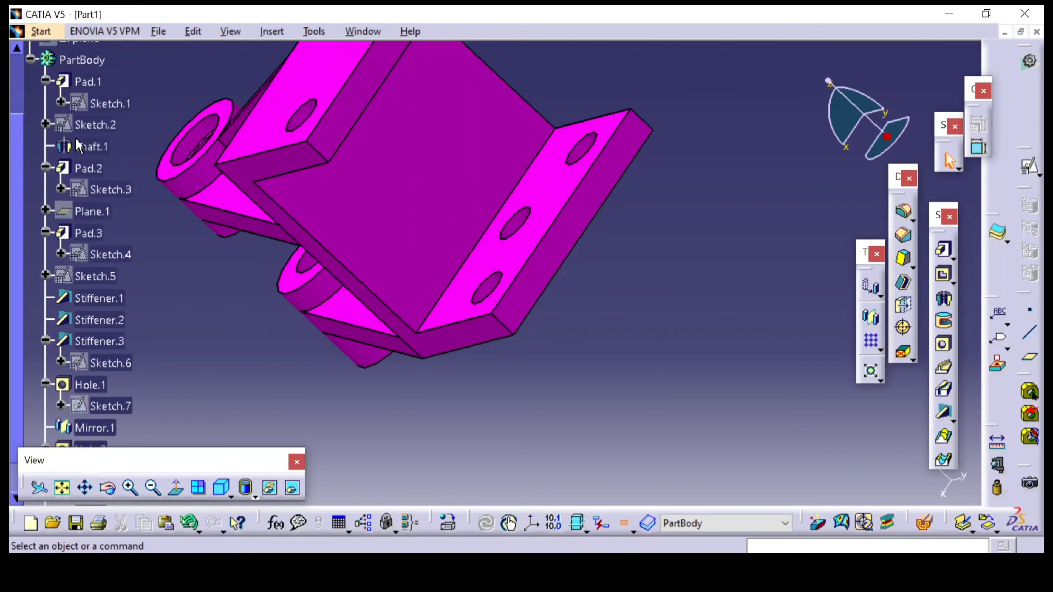
pyautogui.rightClick(66, 60)
pyautogui.click(114, 125)
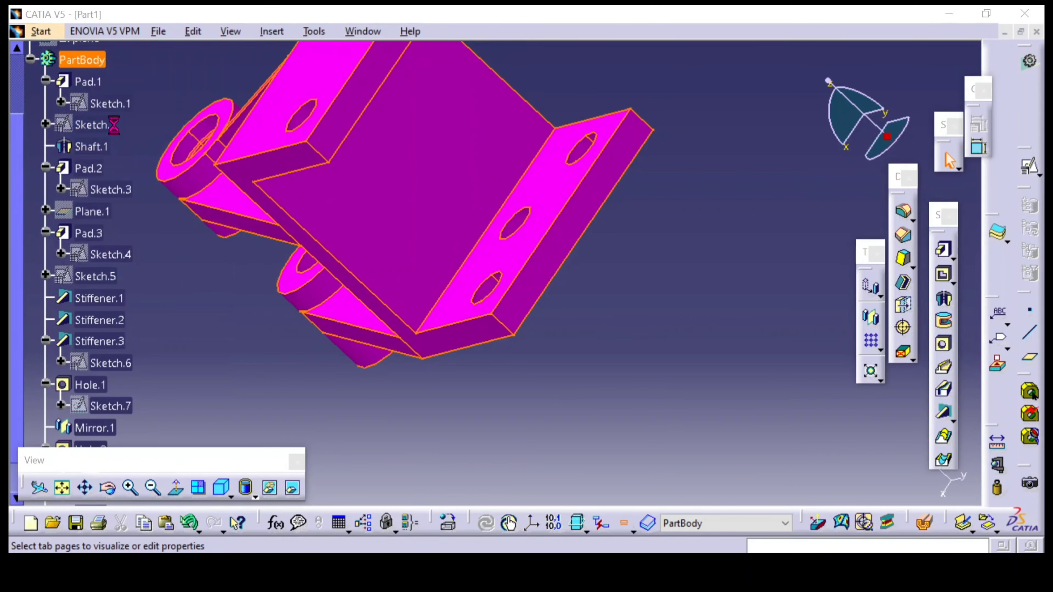
pyautogui.click(489, 191)
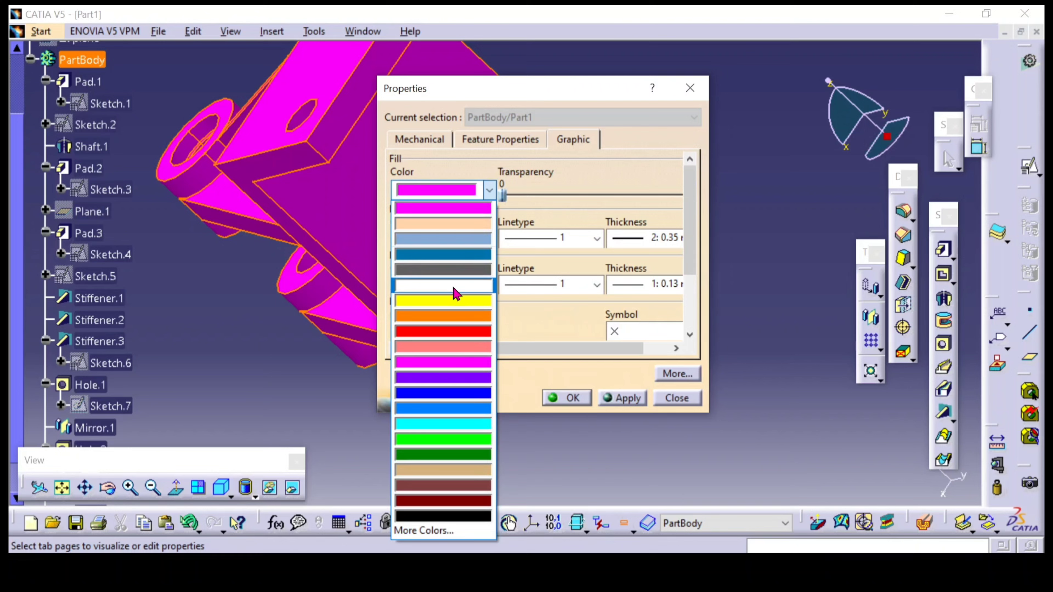
pyautogui.click(419, 531)
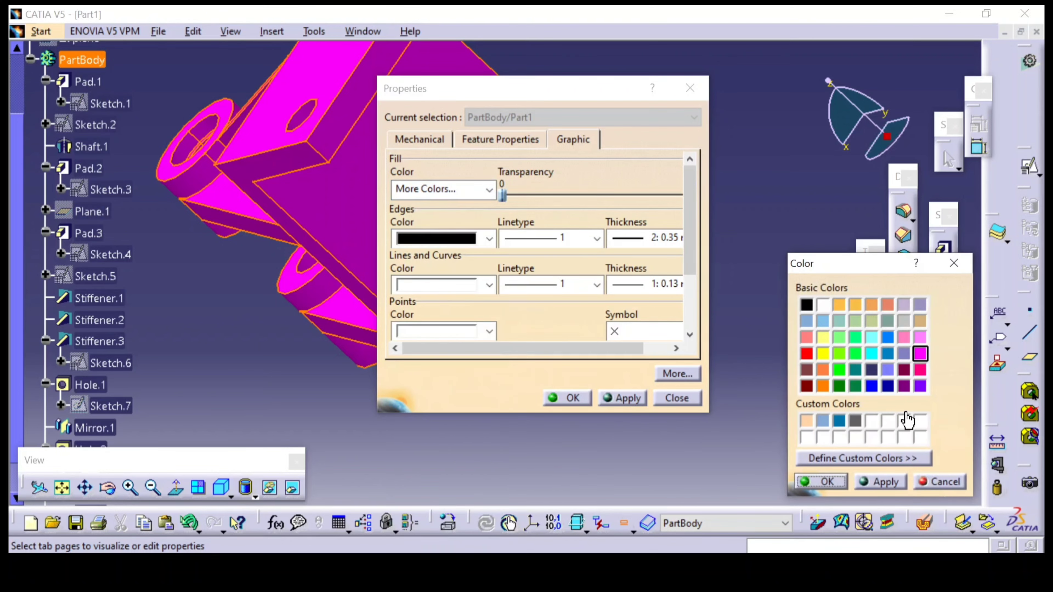
pyautogui.click(879, 490)
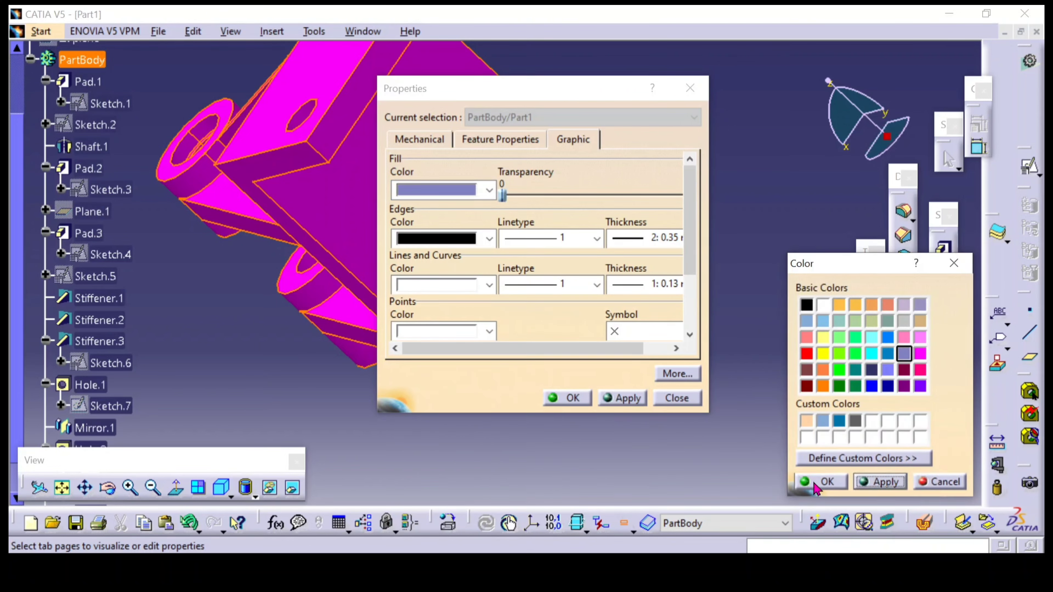
pyautogui.click(815, 483)
pyautogui.click(572, 398)
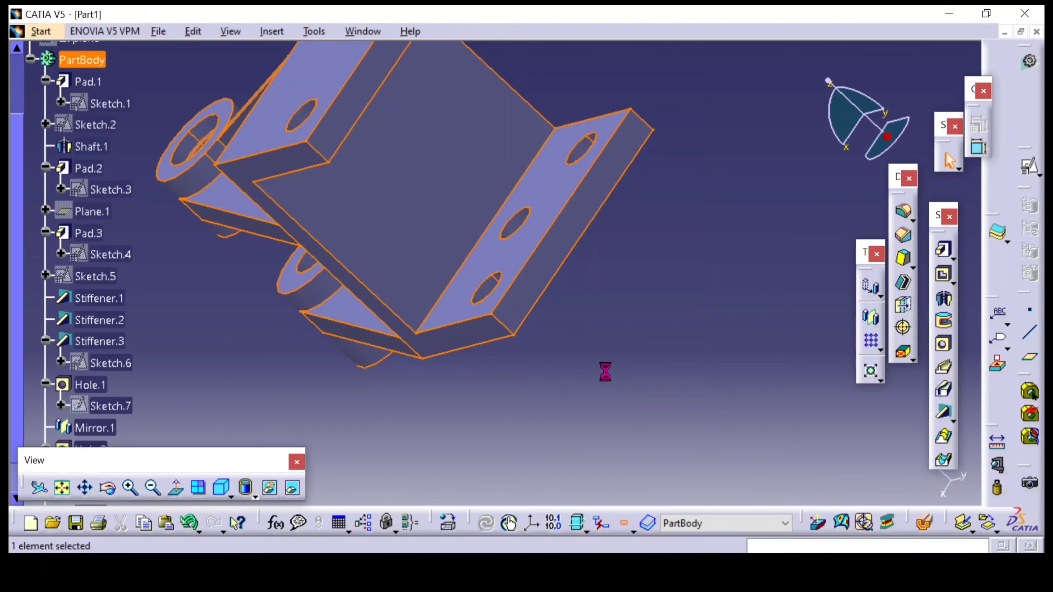
# Collapse the PartBody branch in the specification tree and show the bracket in the standard isometric view
pyautogui.moveTo(606, 370); pyautogui.dragTo(499, 276, button='middle')
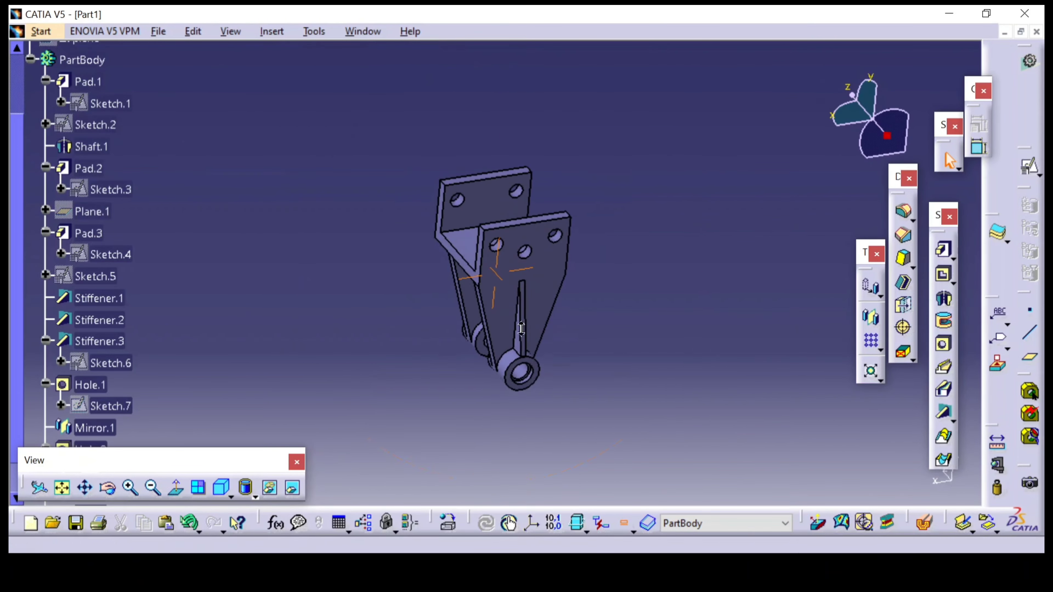
pyautogui.scroll(3, 211, 247)
pyautogui.click(31, 151)
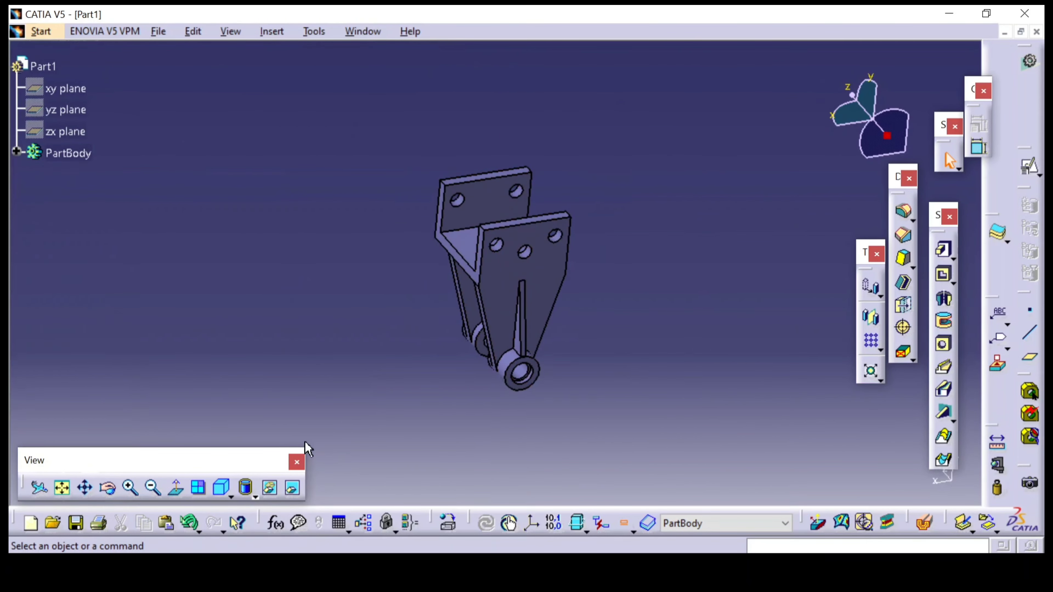
pyautogui.click(221, 491)
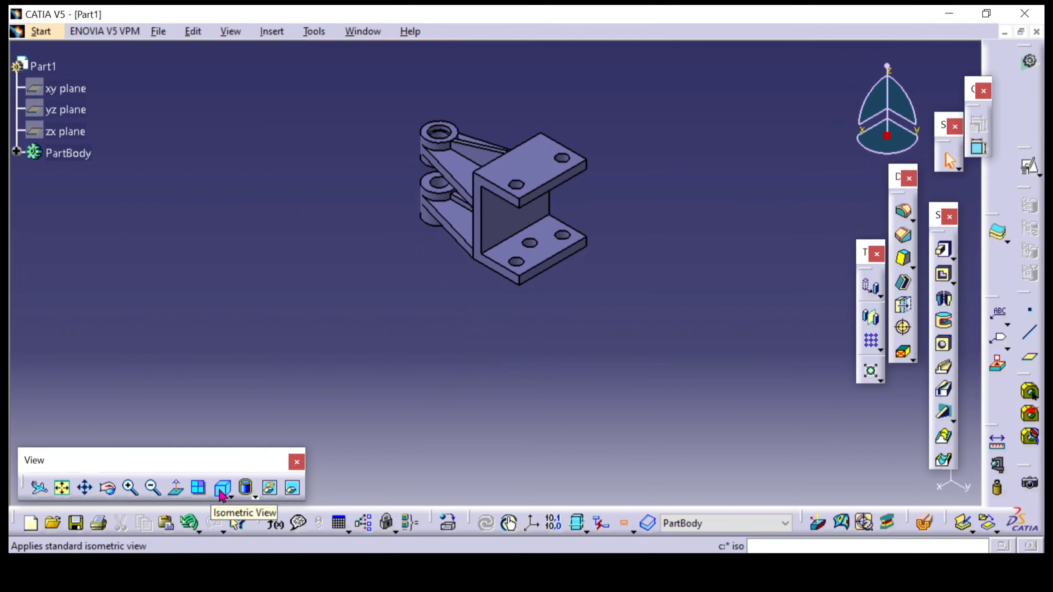
# Show the bracket's side profile in a standard view and compare it with section A-A of the reference drawing
pyautogui.hotkey('alt', 'Tab')
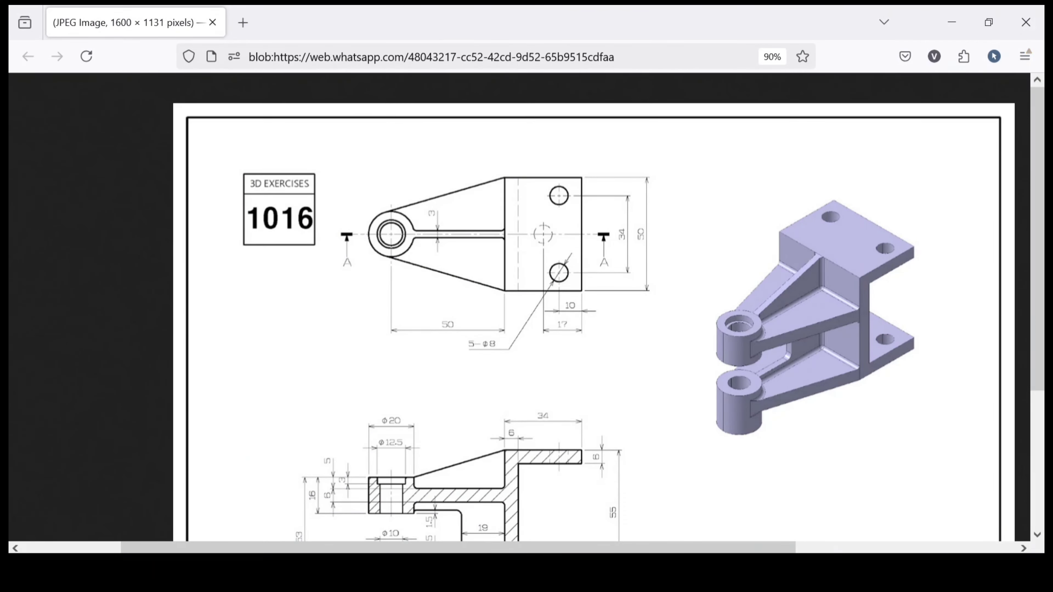
pyautogui.hotkey('alt', 'Tab')
pyautogui.click(231, 497)
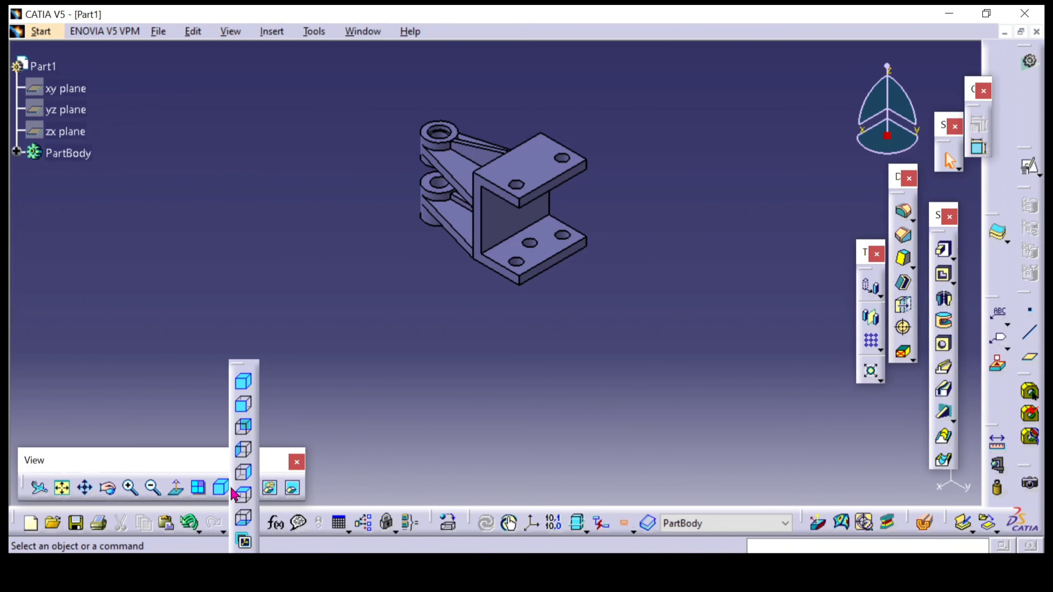
pyautogui.click(244, 410)
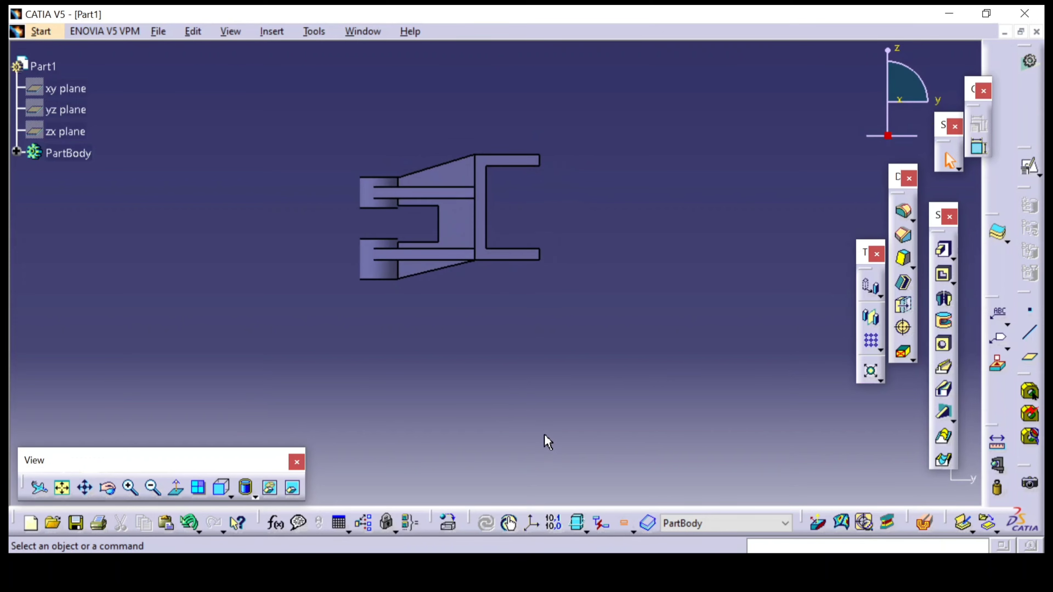
pyautogui.moveTo(433, 538)
pyautogui.click(440, 505)
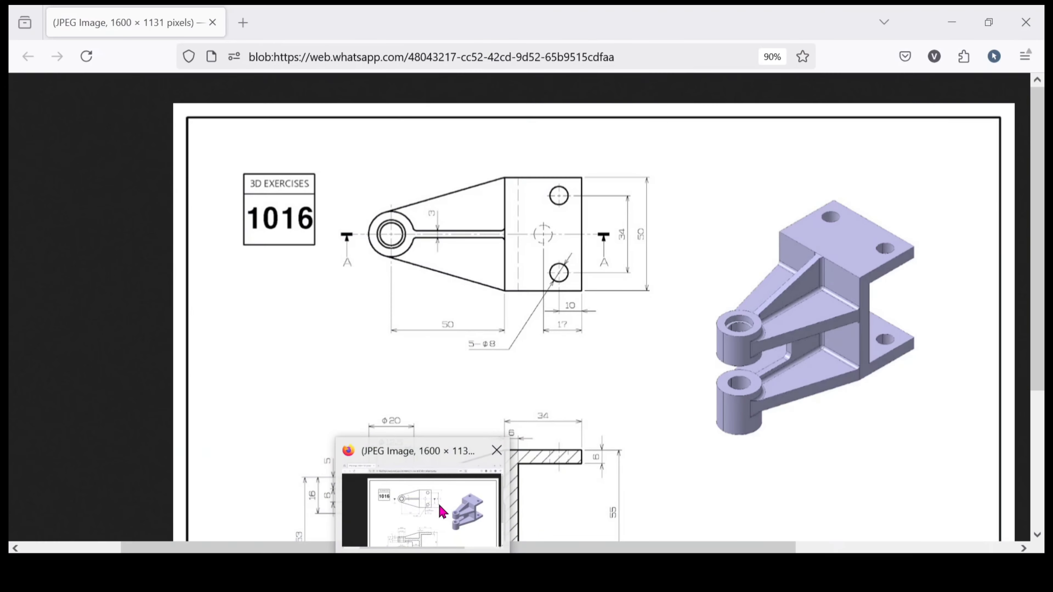
pyautogui.scroll(-3, 595, 278)
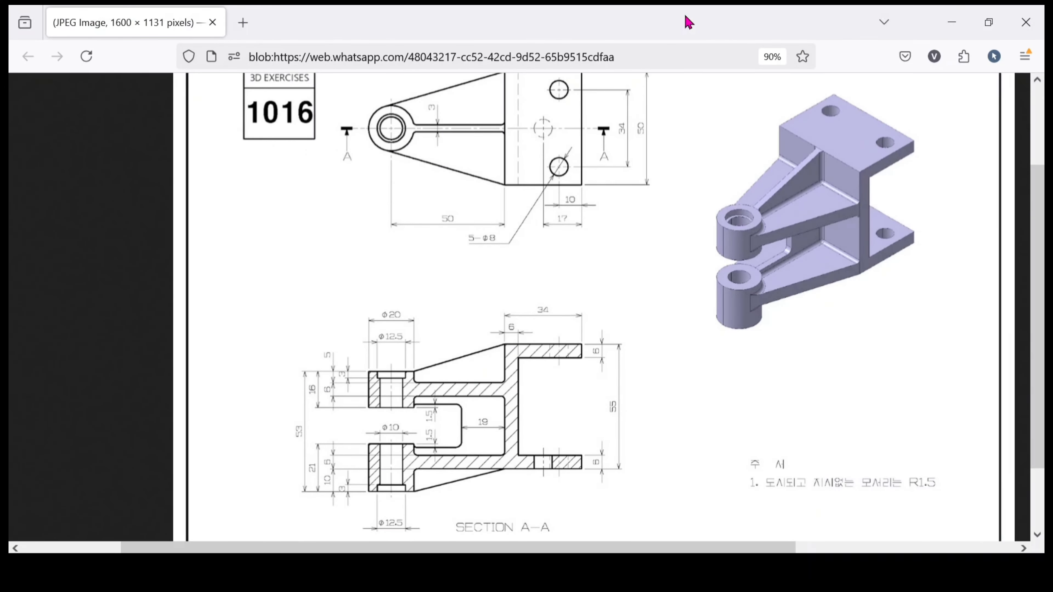
pyautogui.moveTo(688, 22)
pyautogui.mouseDown()
pyautogui.moveTo(305, 211)
pyautogui.moveTo(865, 47)
pyautogui.moveTo(921, 11)
pyautogui.moveTo(908, 18)
pyautogui.moveTo(908, 6)
pyautogui.mouseUp()
pyautogui.click(949, 22)
# Show the bracket from above and compare its outline and holes with the reference drawing's top view
pyautogui.click(227, 493)
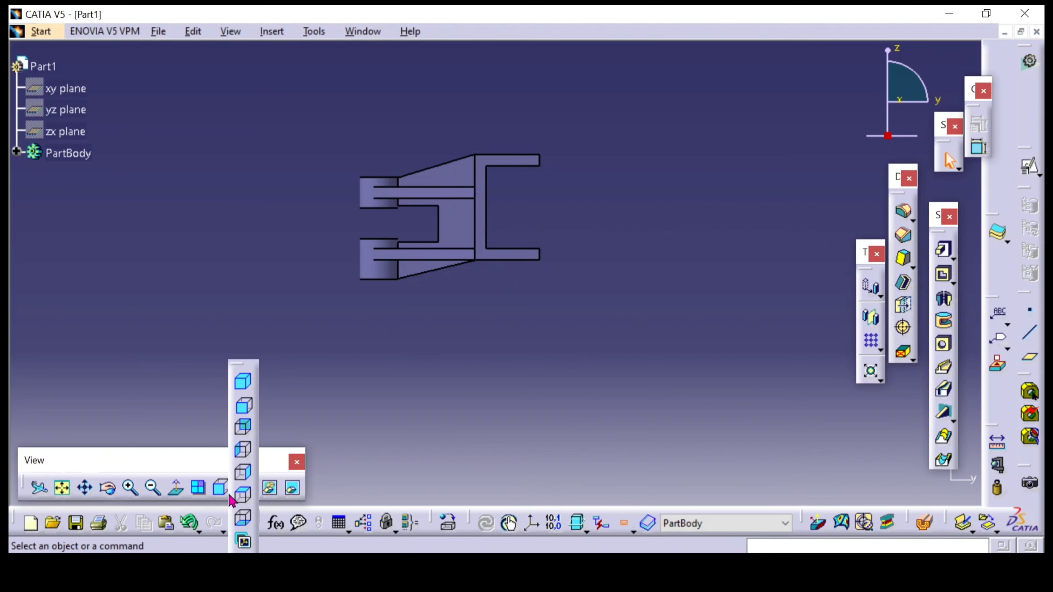
pyautogui.click(243, 496)
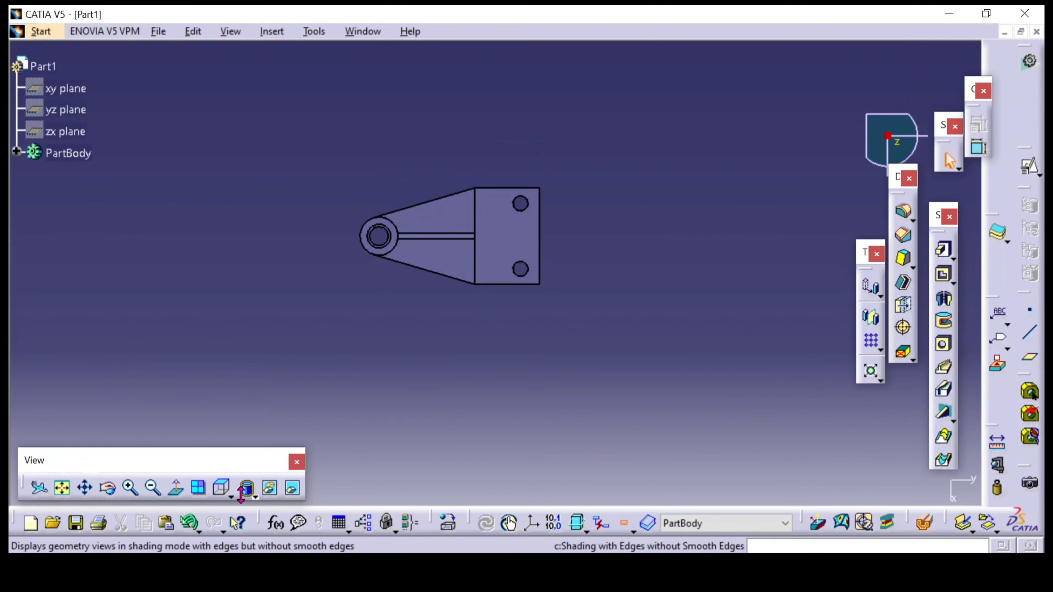
pyautogui.click(458, 524)
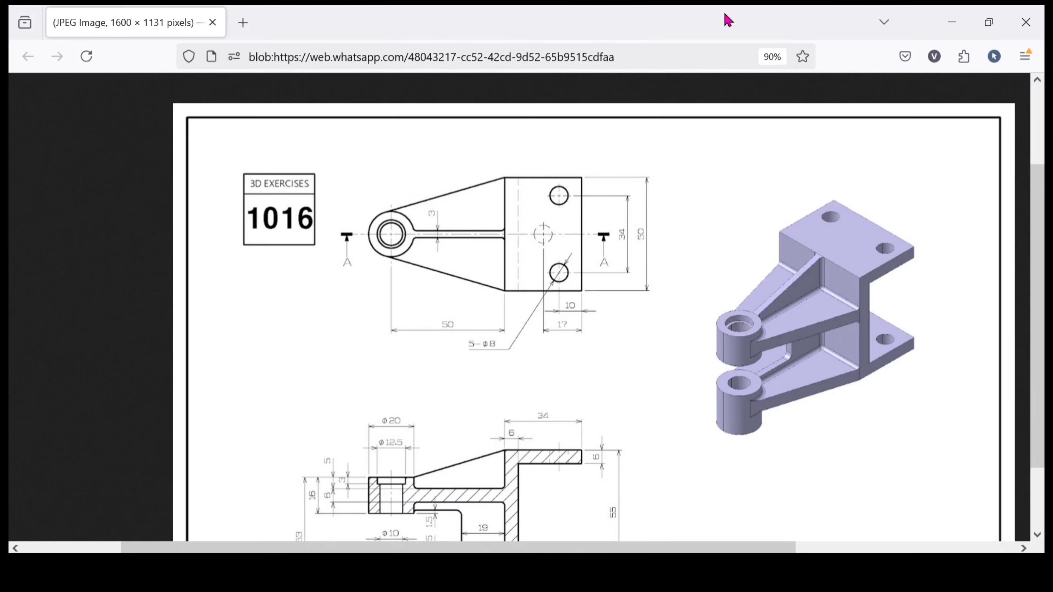
pyautogui.moveTo(728, 19); pyautogui.dragTo(566, 67)
pyautogui.click(713, 64)
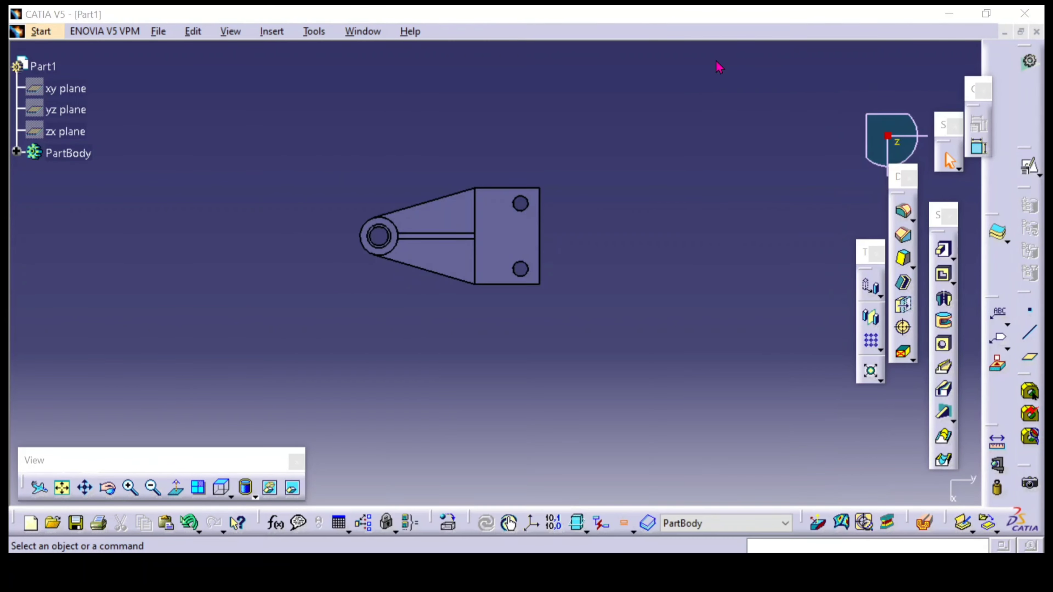
# Return to the isometric view and inspect the bosses, arms, ribs and flanges from several angles
pyautogui.click(227, 496)
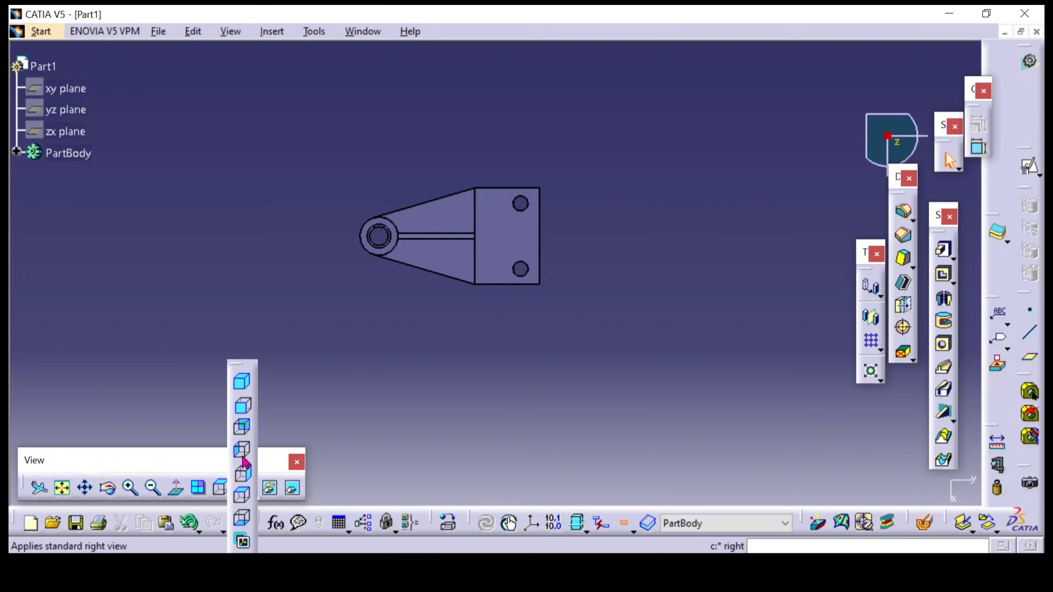
pyautogui.click(243, 387)
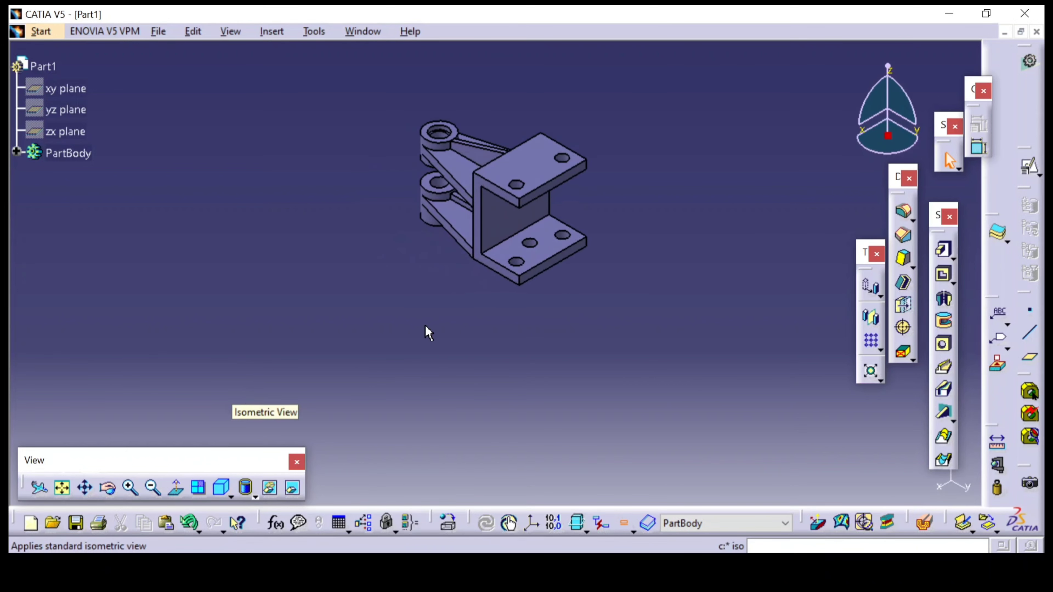
pyautogui.moveTo(447, 302); pyautogui.dragTo(501, 300, button='middle')
pyautogui.moveTo(442, 353); pyautogui.dragTo(625, 278, button='middle')
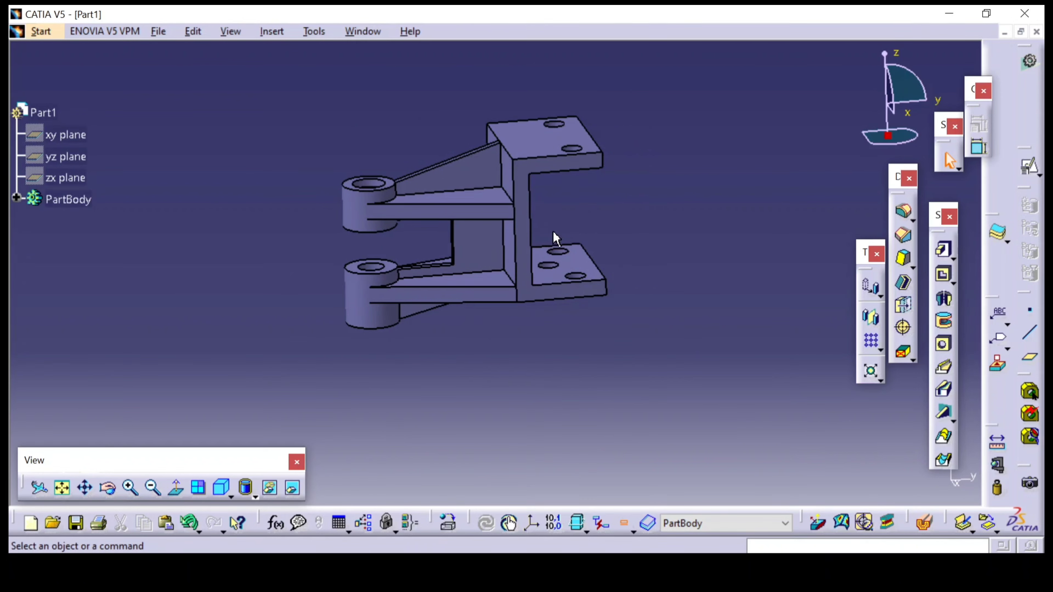
pyautogui.moveTo(638, 180); pyautogui.dragTo(497, 307, button='middle')
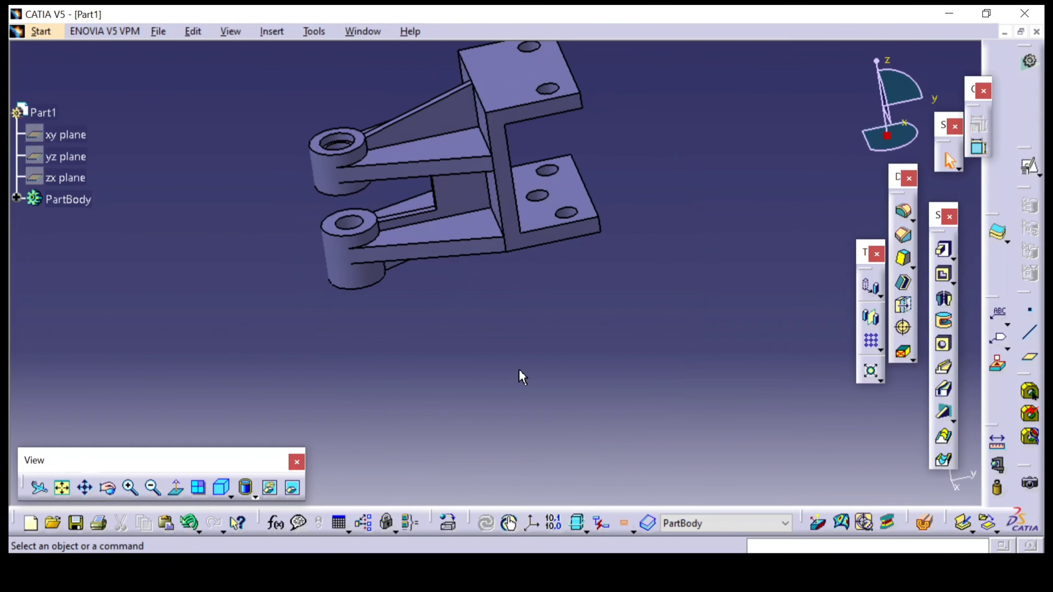
pyautogui.moveTo(522, 374); pyautogui.dragTo(506, 204, button='middle')
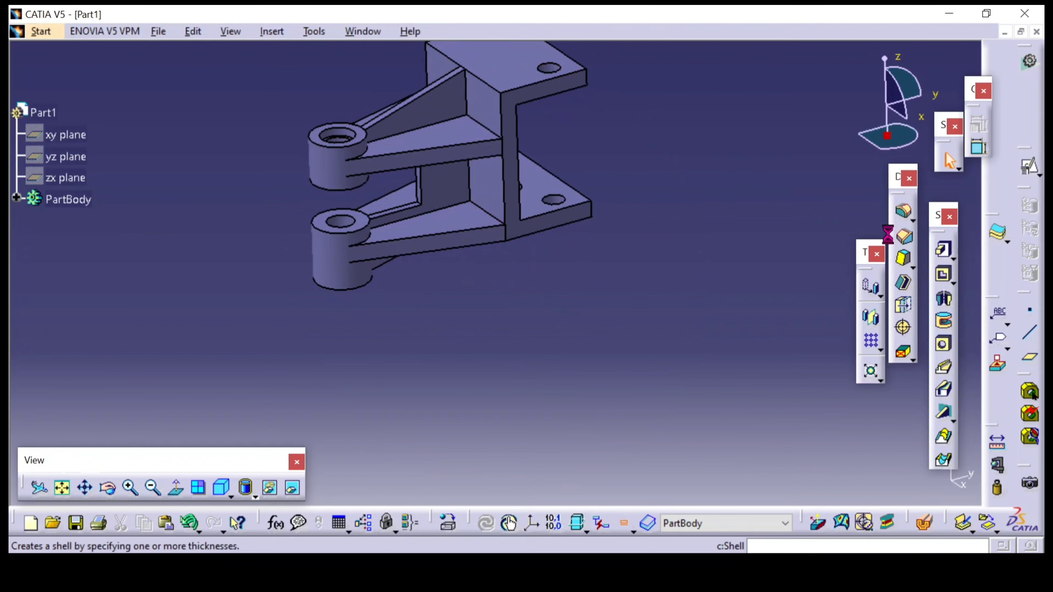
pyautogui.click(903, 235)
pyautogui.click(477, 187)
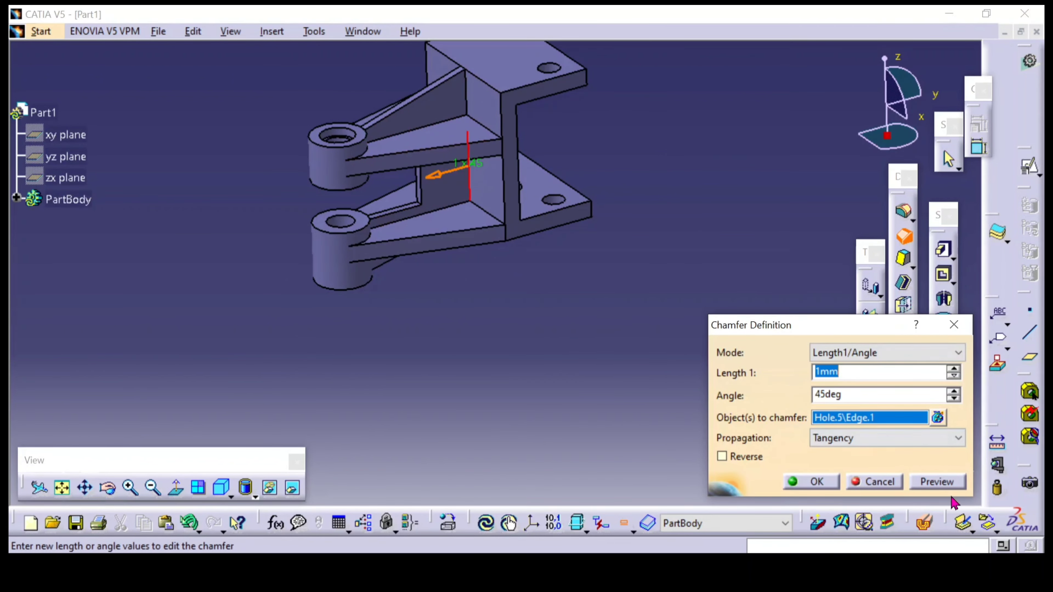
pyautogui.click(878, 483)
pyautogui.moveTo(705, 314); pyautogui.dragTo(597, 402, button='middle')
pyautogui.moveTo(409, 396); pyautogui.dragTo(432, 339, button='middle')
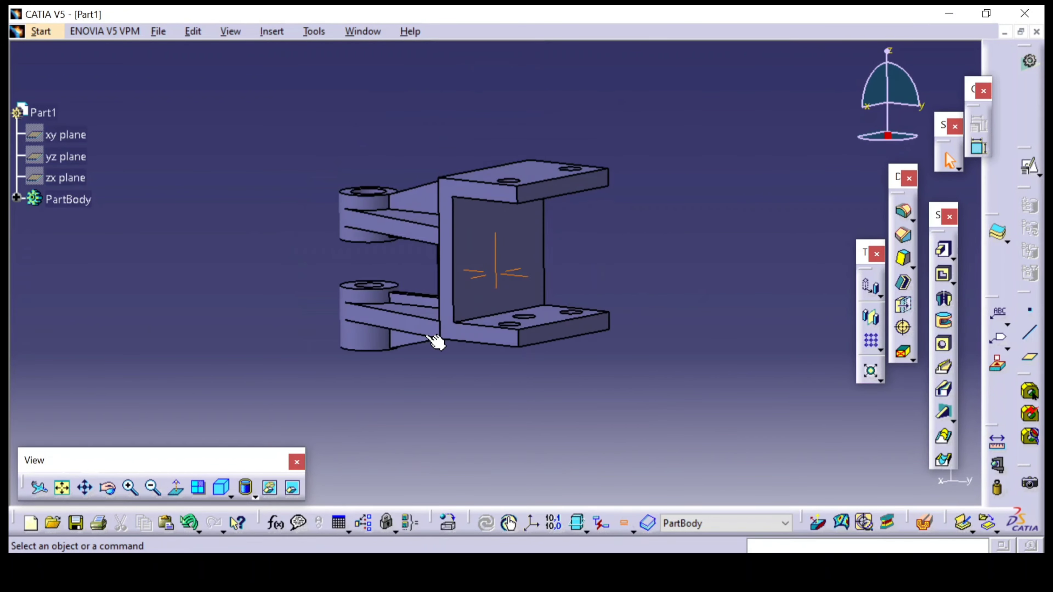